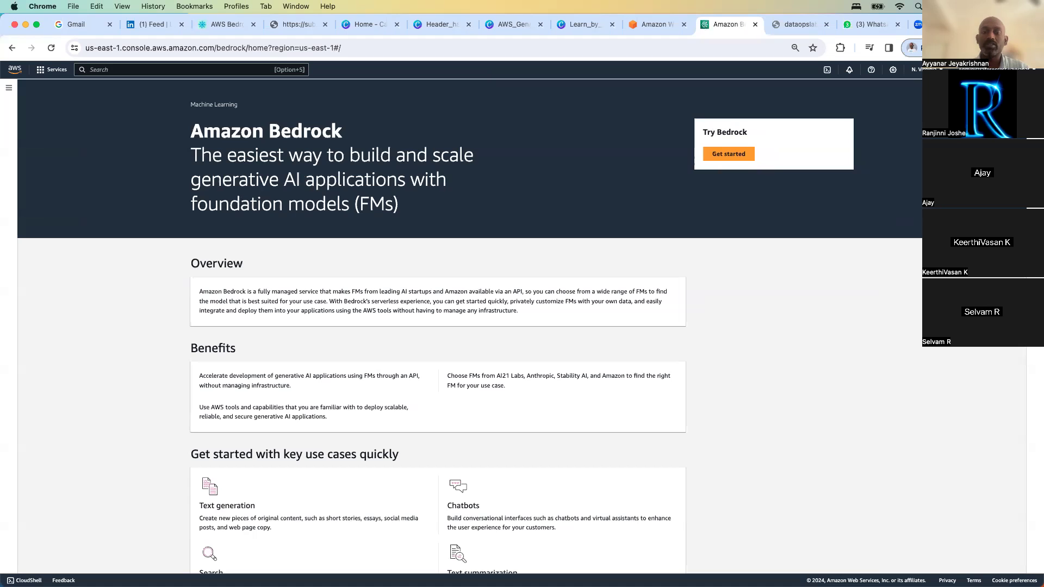
Step: Open the Bedrock model access page and review the base models by provider, including the manage model access view
click(9, 91)
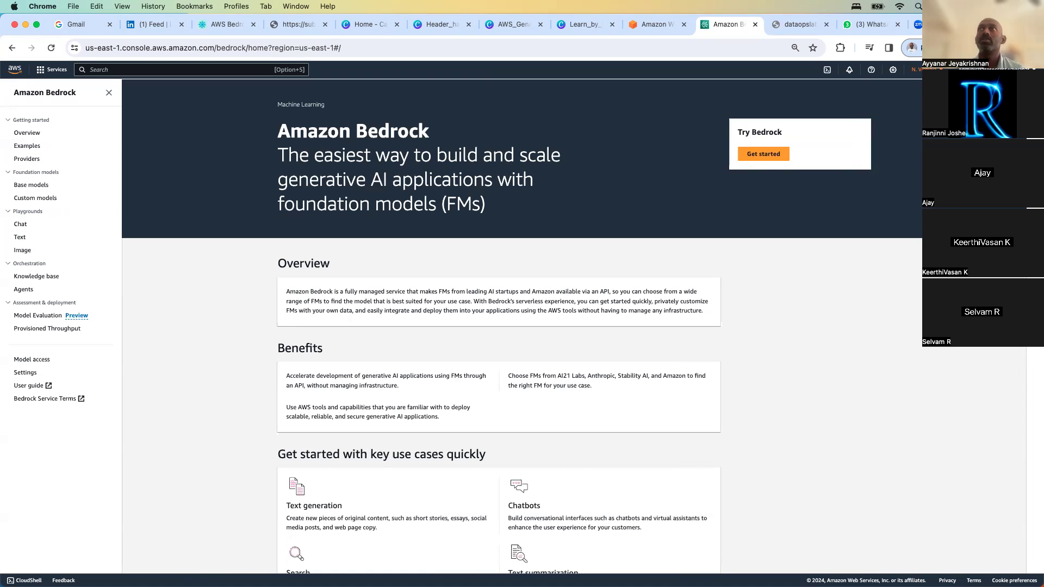
click(34, 361)
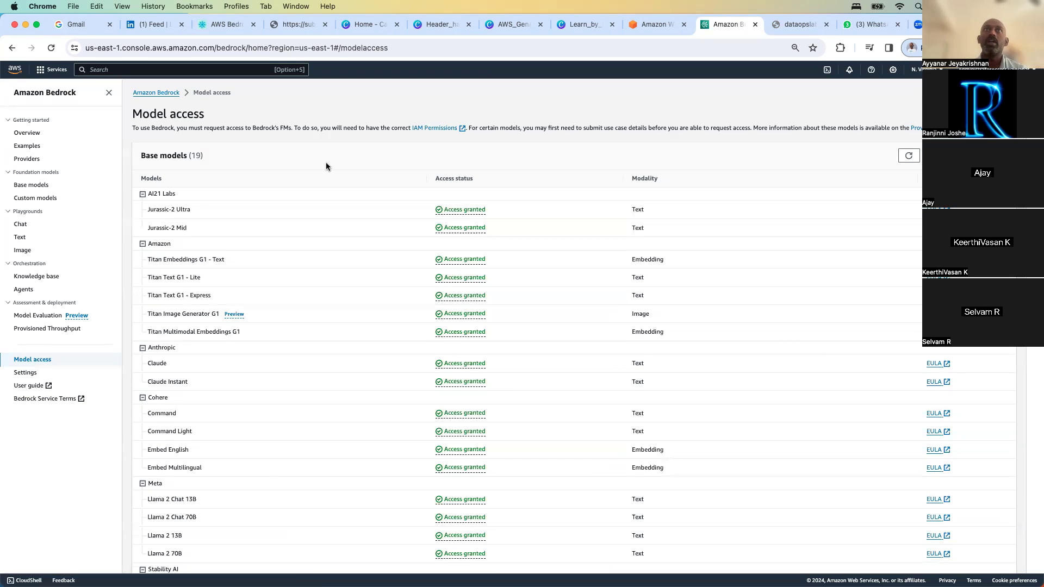
scroll(326, 165, down, 1)
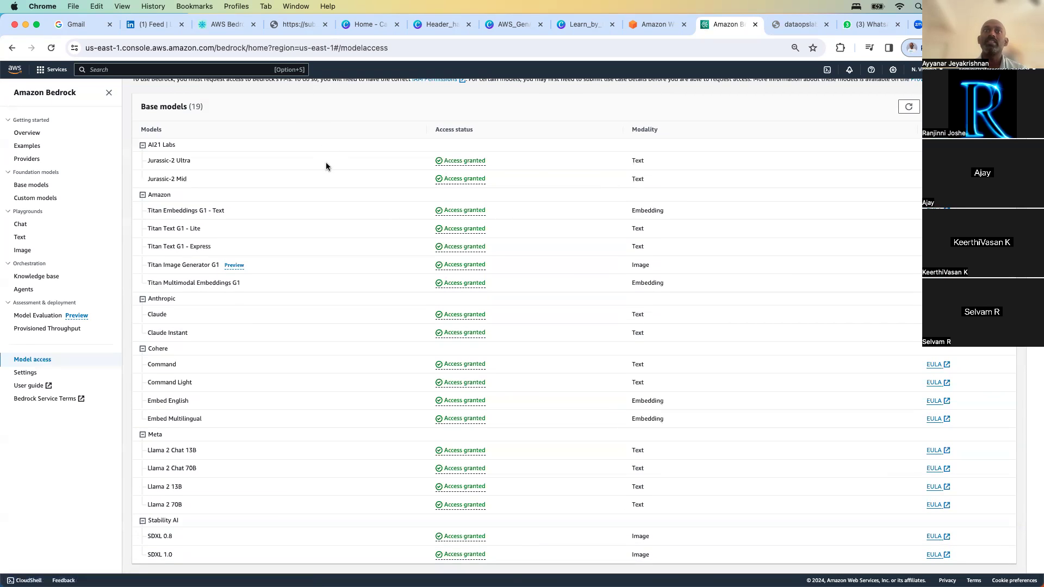
scroll(326, 166, up, 1)
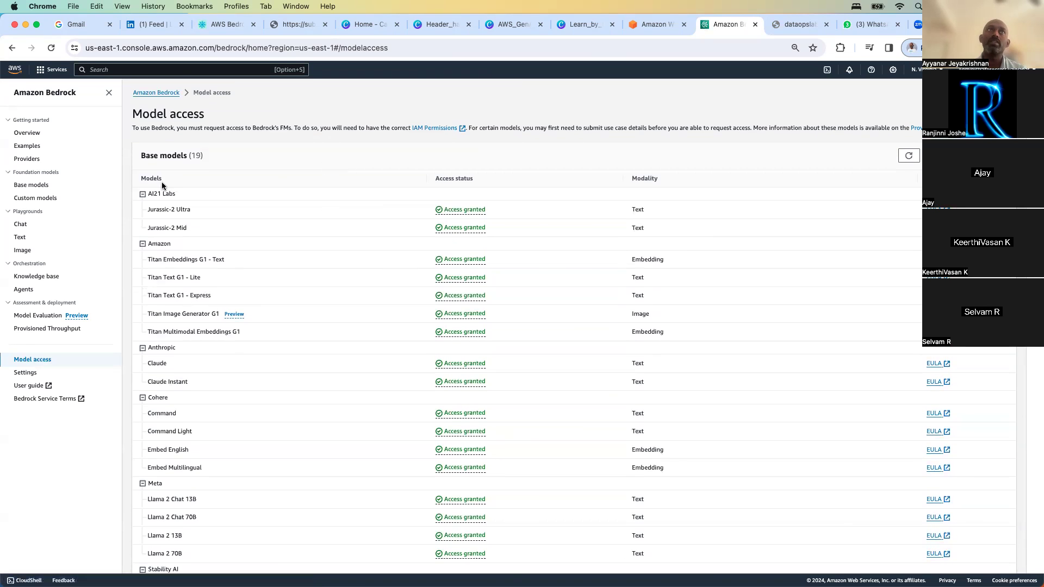
click(142, 194)
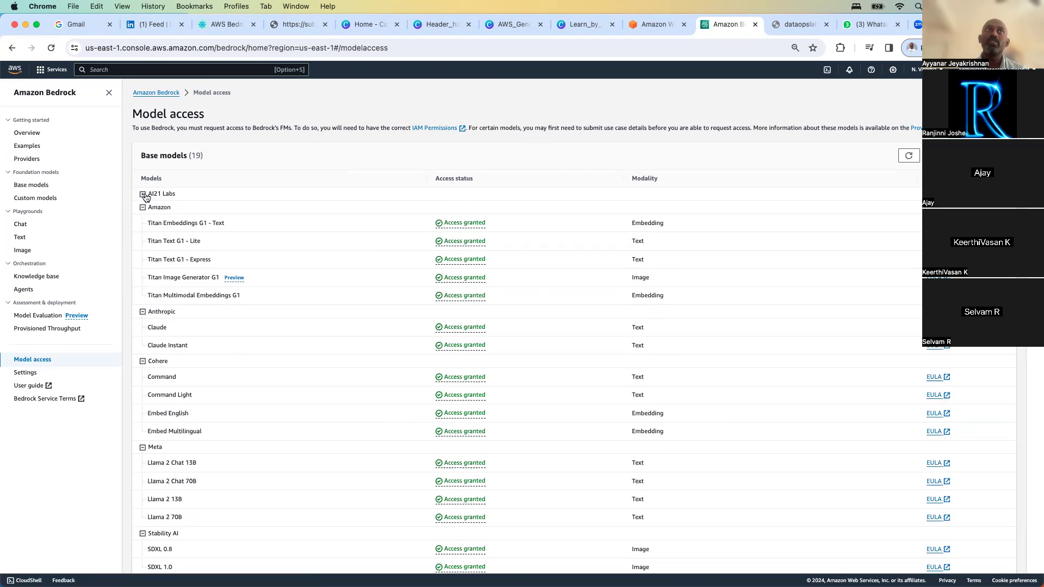
click(141, 194)
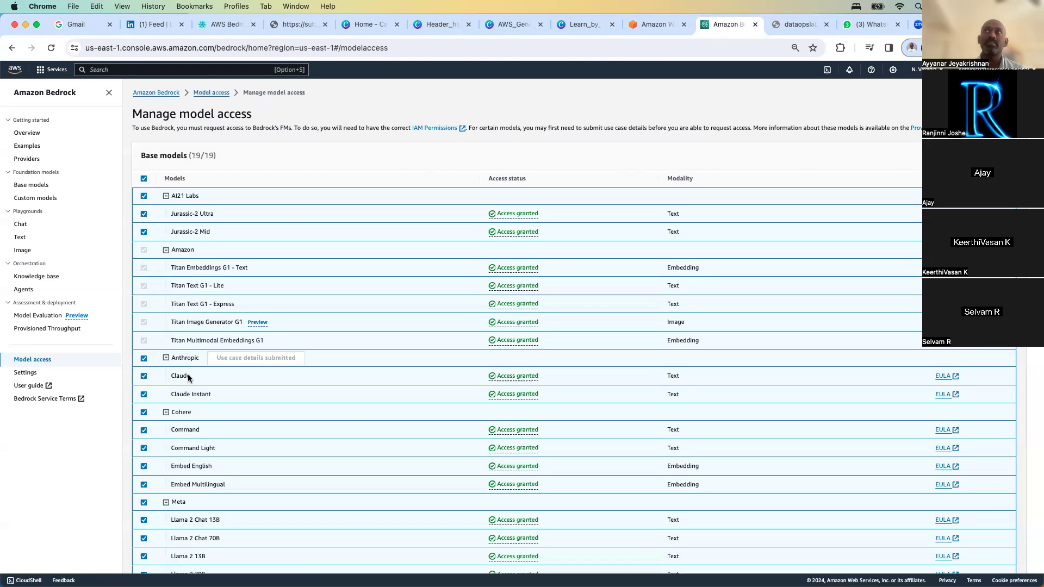
click(214, 92)
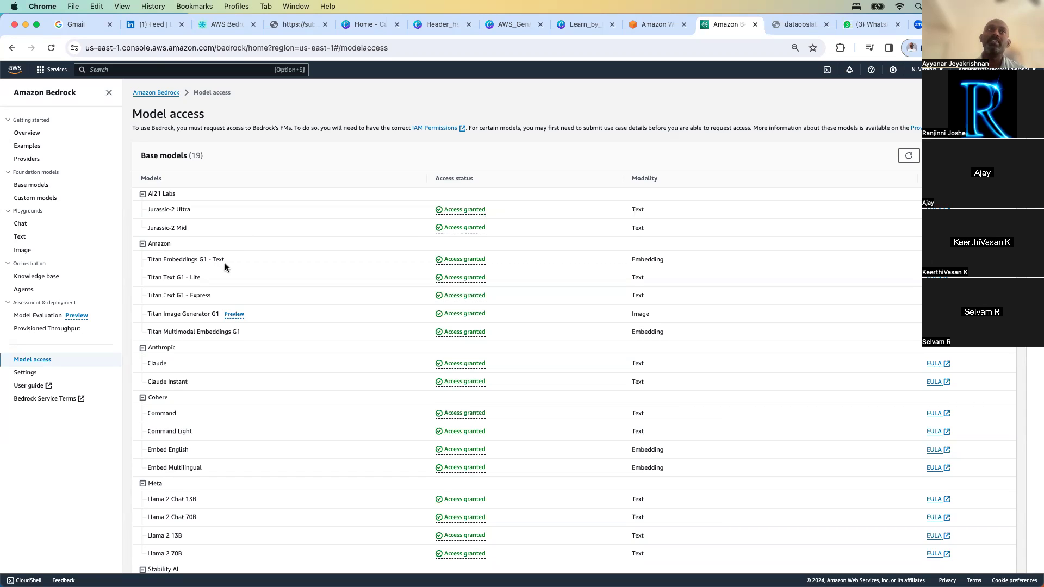
drag(185, 365, 145, 365)
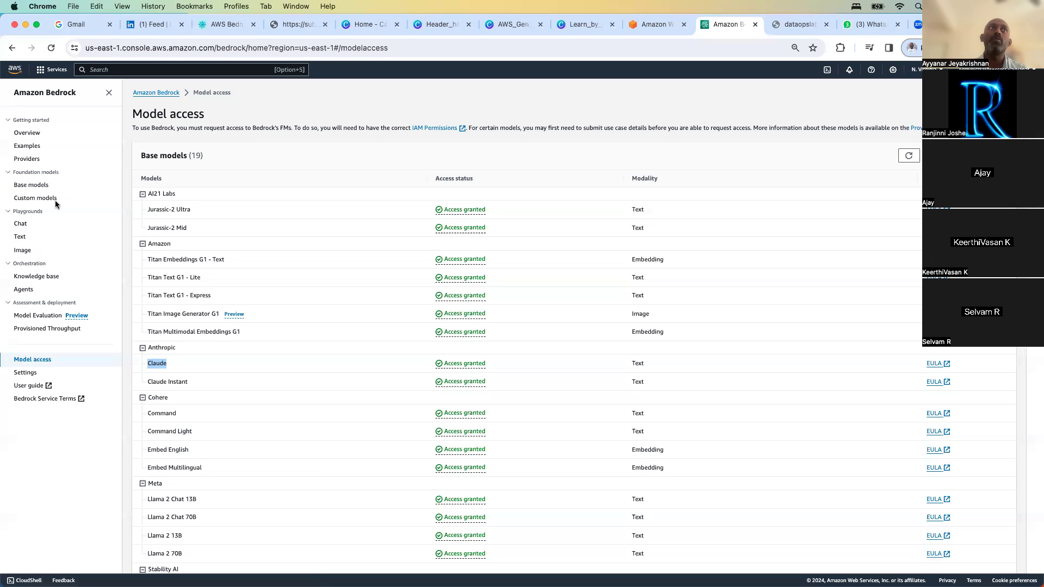
Step: Look through the chat playground and the prompt examples, filtering the examples by the Code Generation use case
click(25, 229)
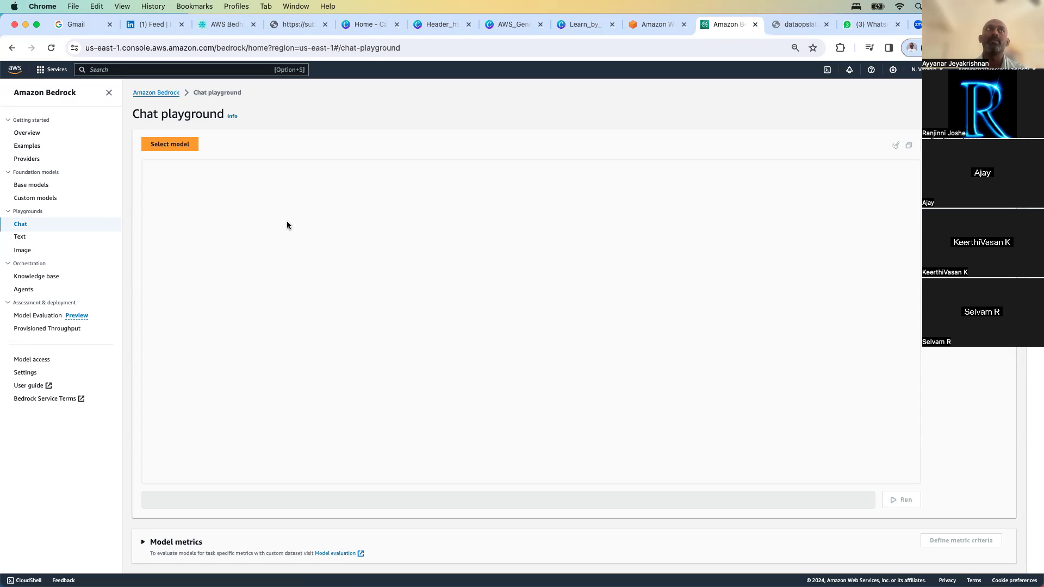
click(35, 150)
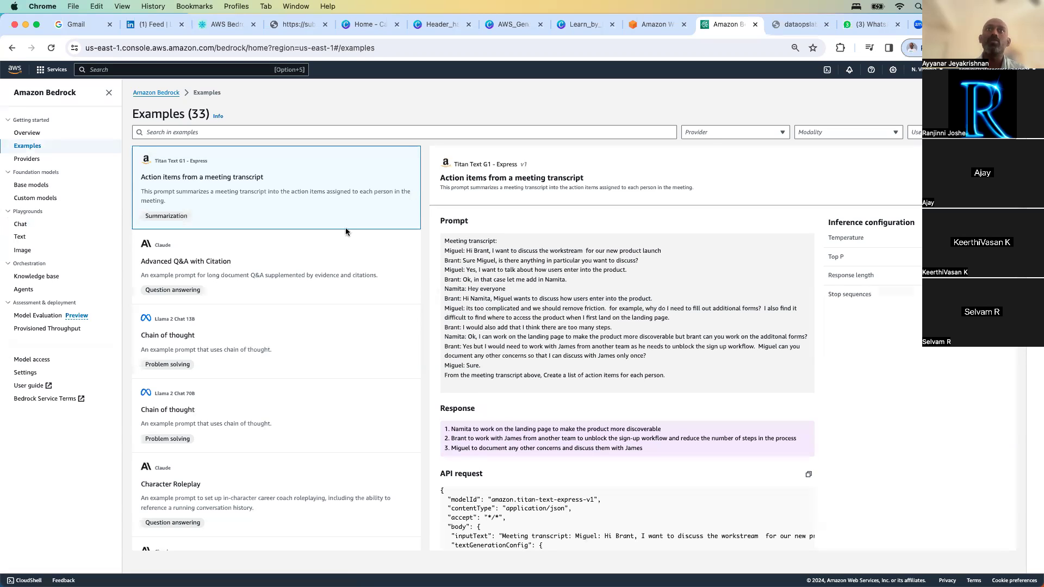
click(711, 134)
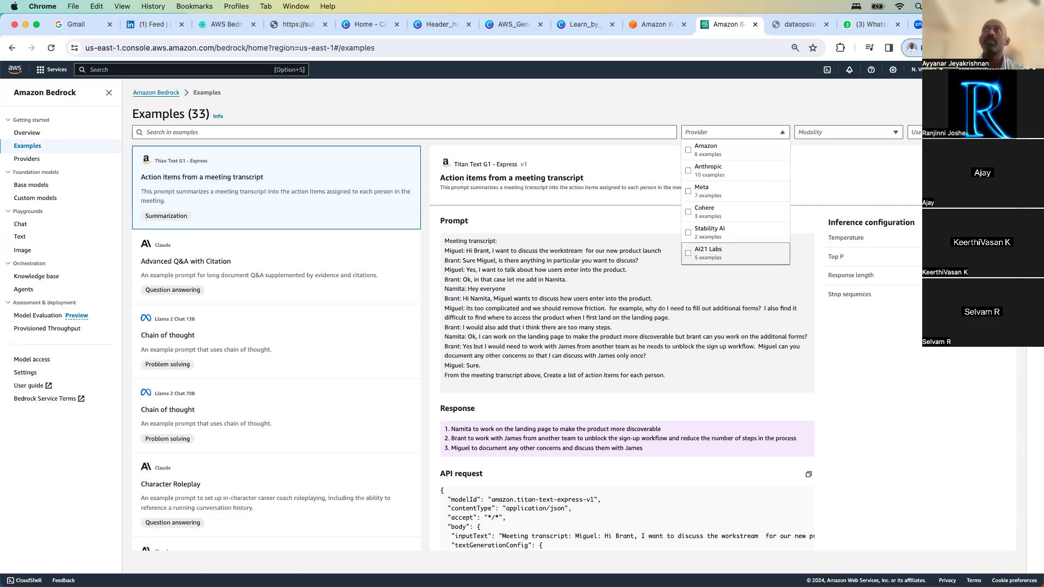
click(914, 133)
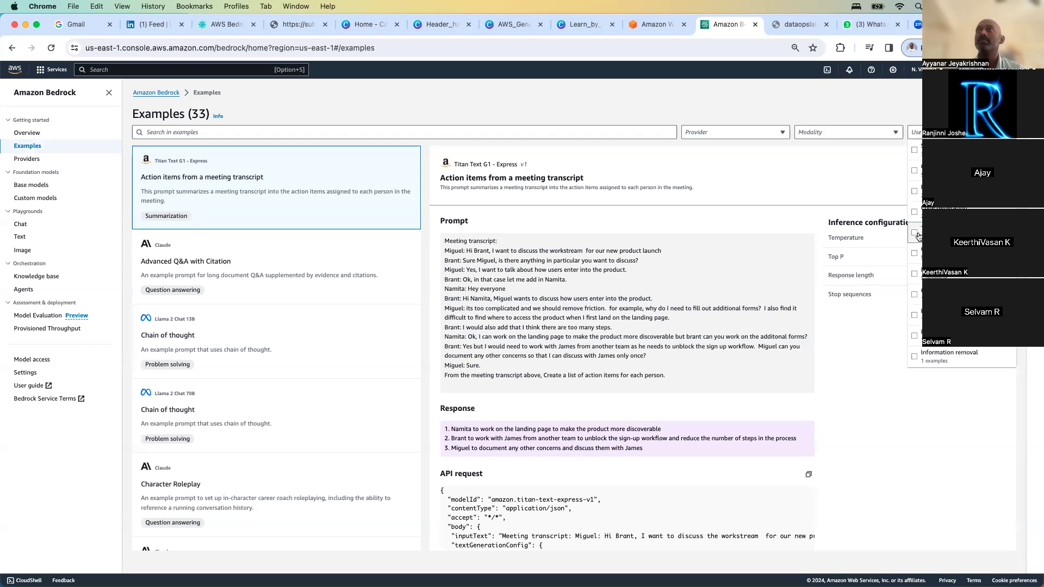
click(914, 213)
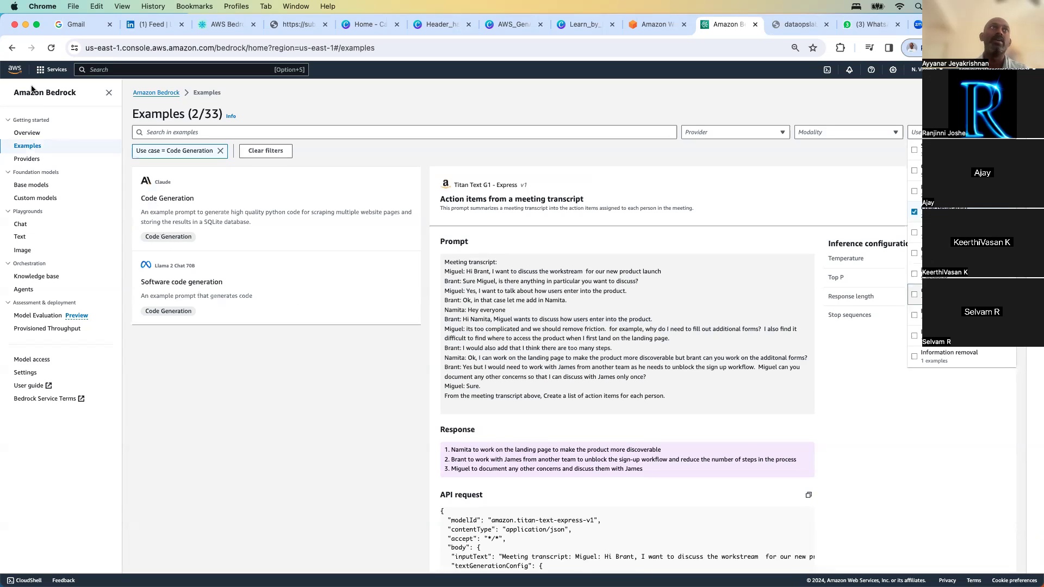
Step: Open Amazon Titan from the providers page in the chat playground and run the prompt "Give me nice receipe outof Peanut"
click(24, 160)
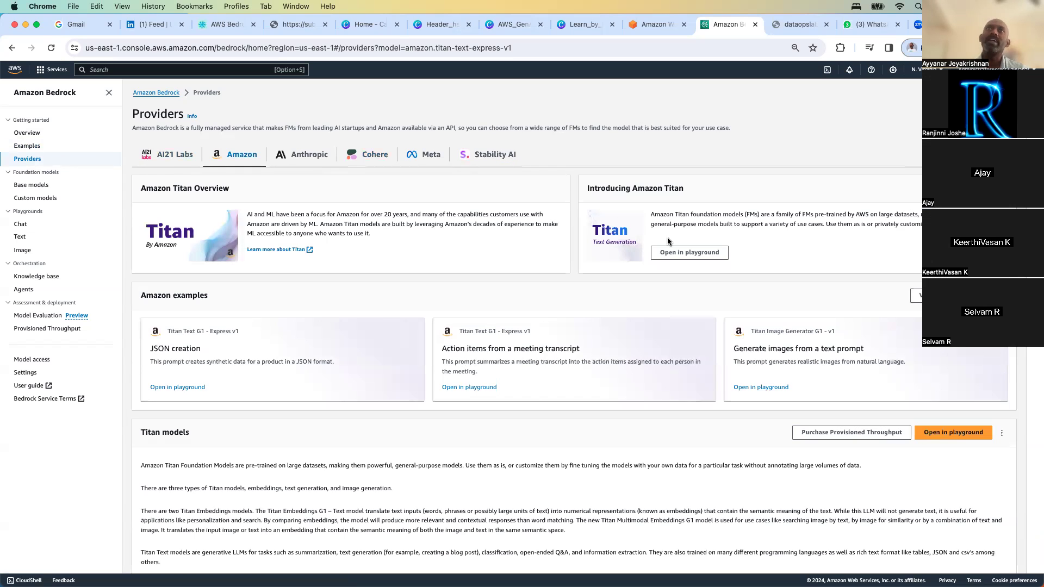
click(674, 256)
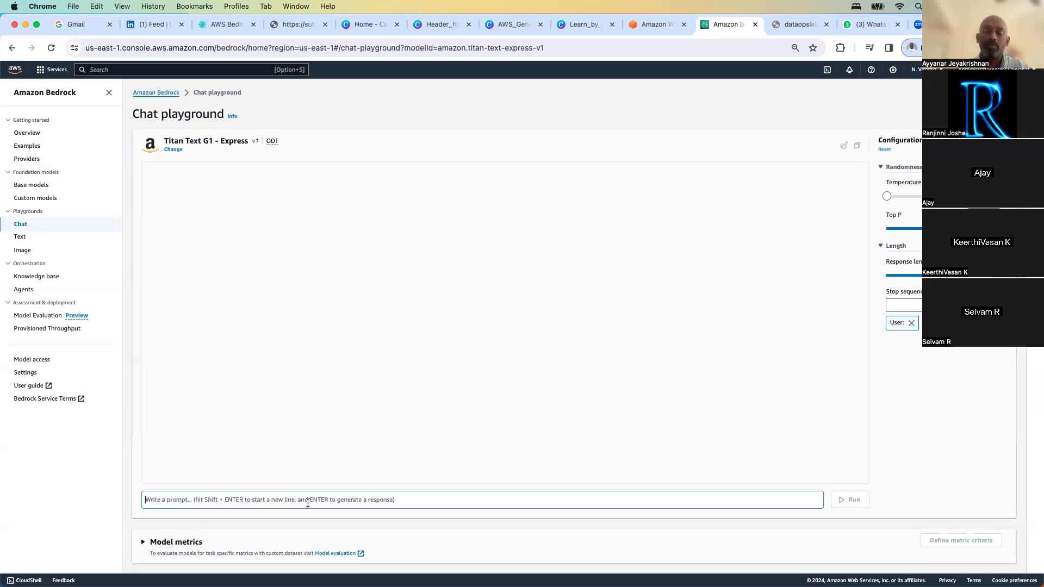
text(Give me)
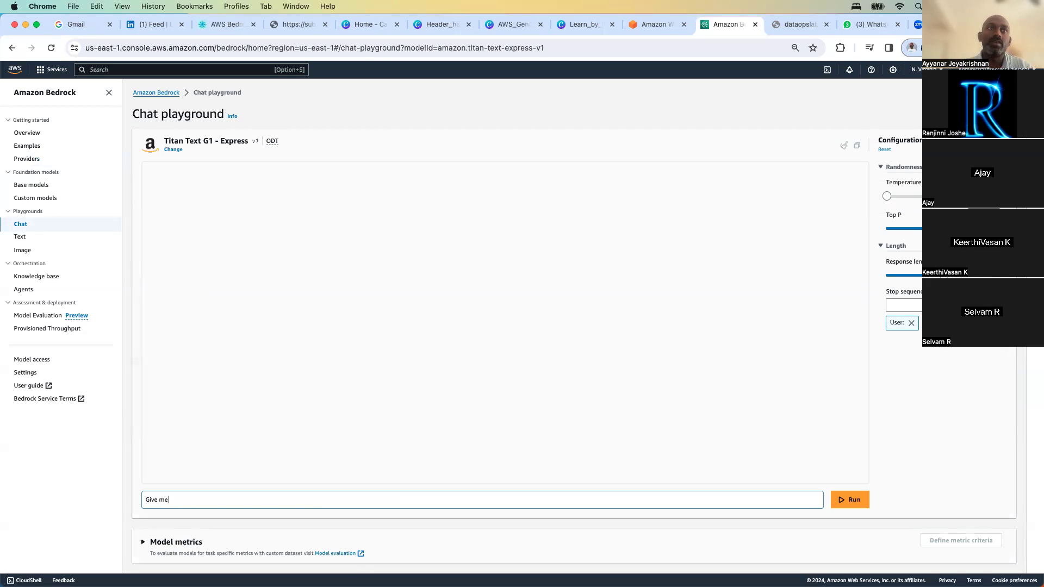
text( nice)
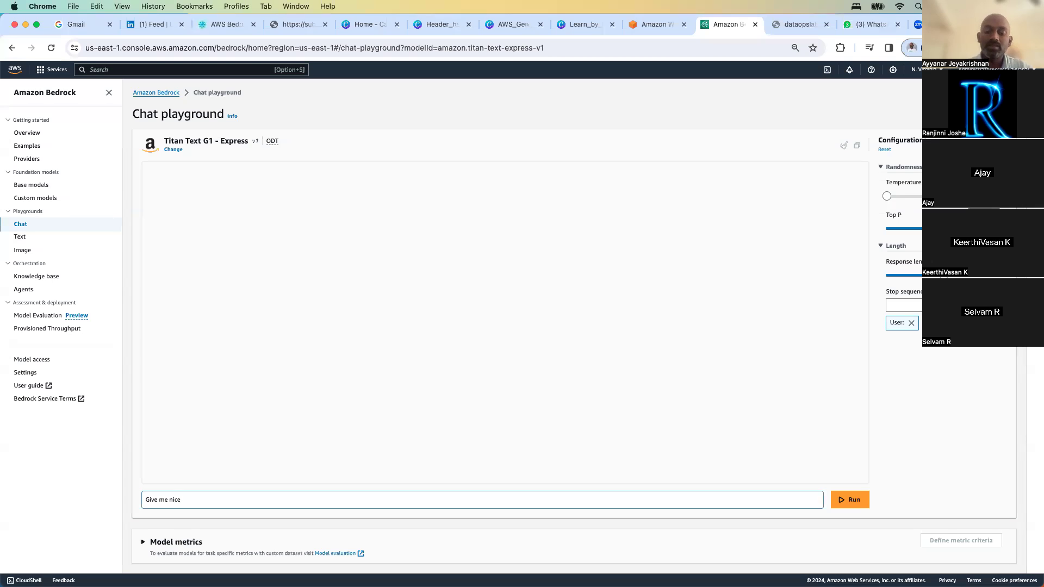
text( receipe outof)
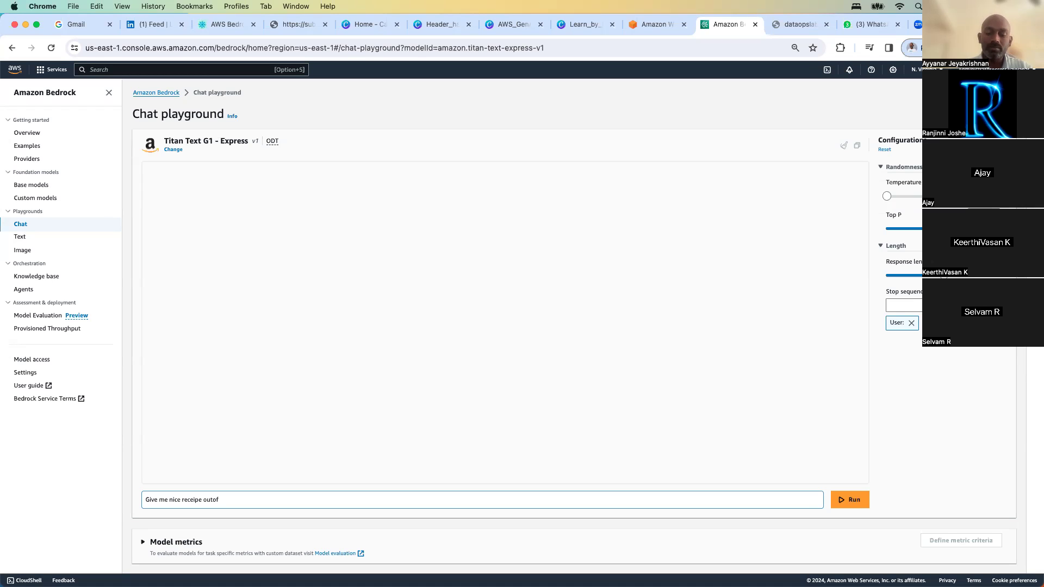
text(  Peanut)
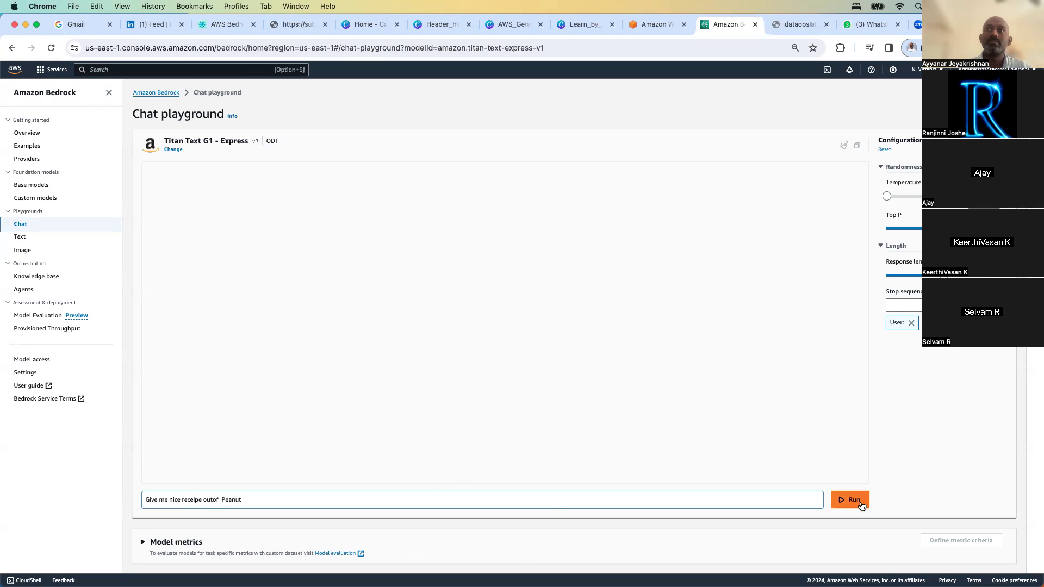
text(and)
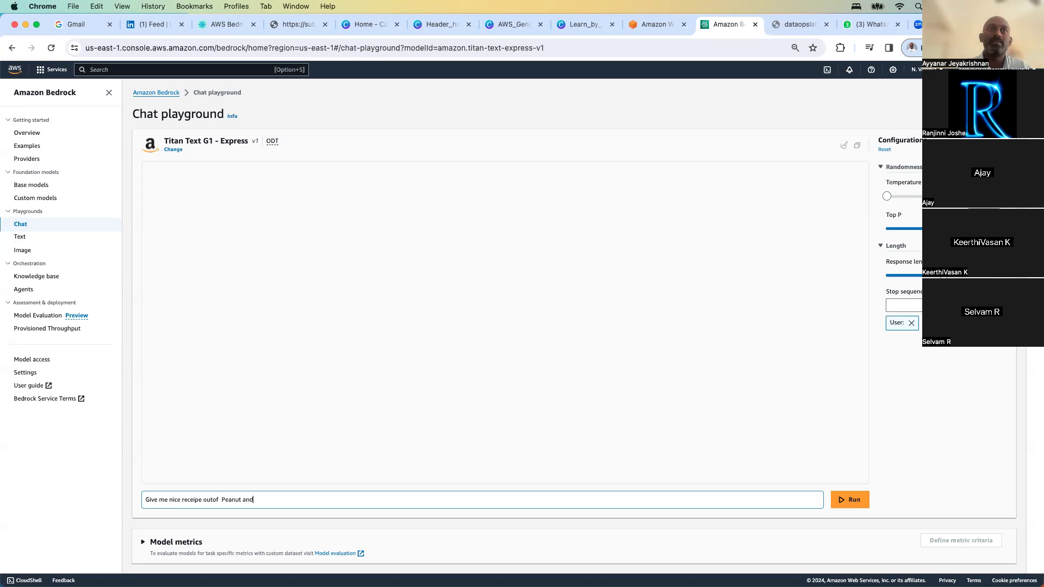
key(BackSpace)
key(BackSpace)
key(BackSpace)
key(BackSpace)
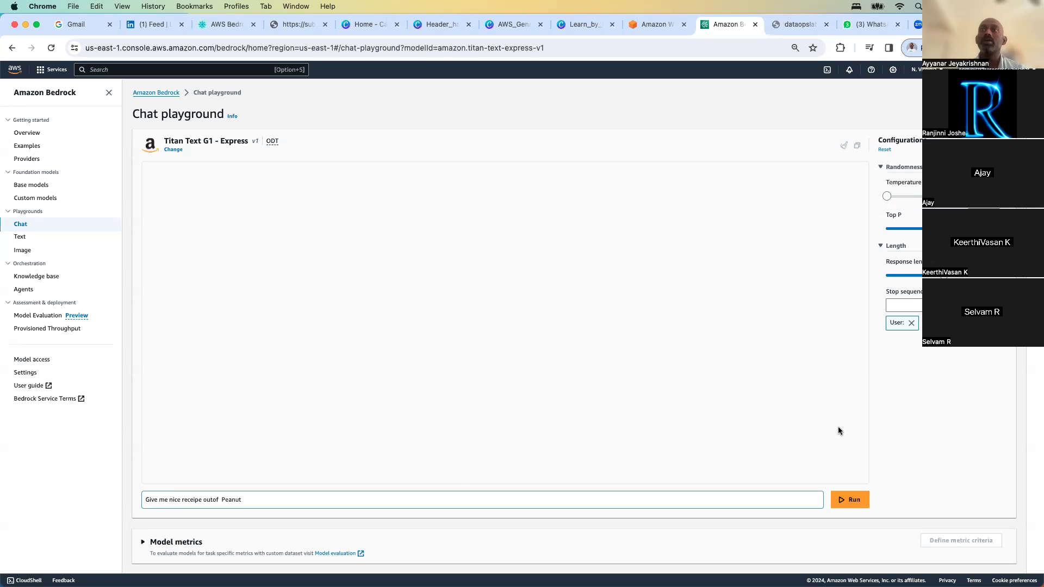
click(851, 507)
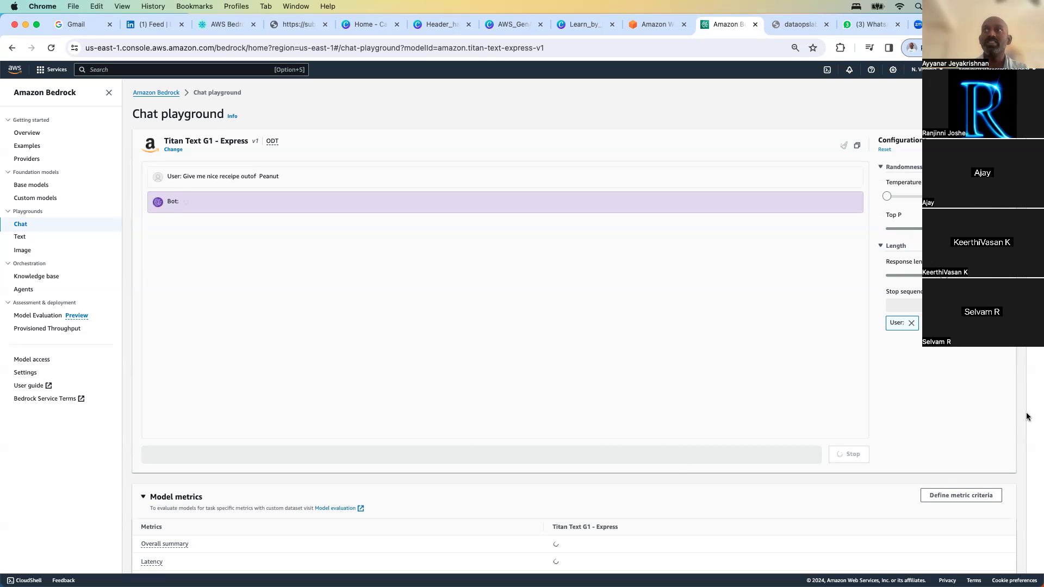
Step: Examine the Titan response and its model metrics, including latency, input and output token counts, and cost
scroll(1027, 415, down, 2)
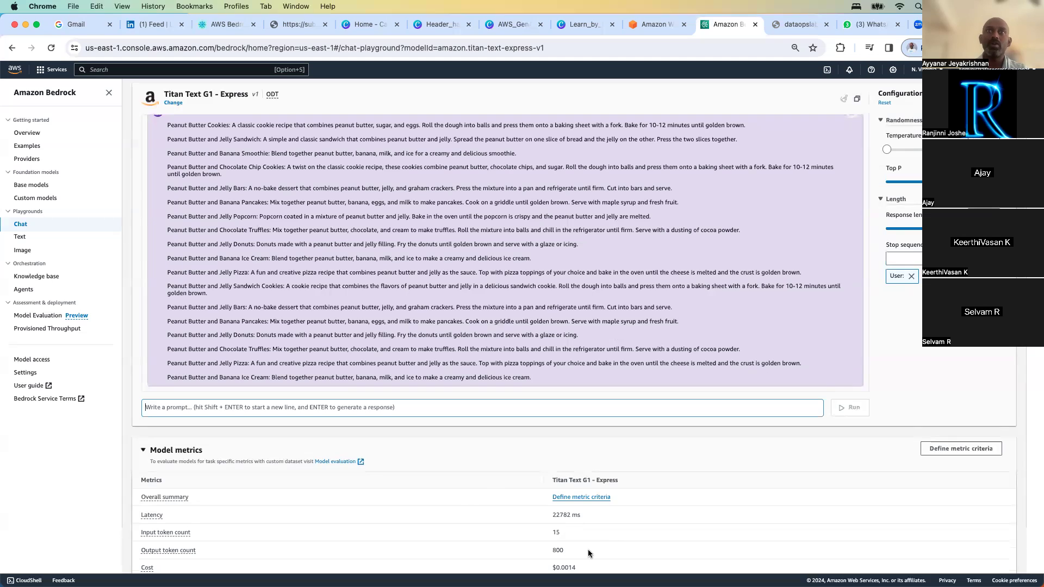
drag(563, 532, 507, 532)
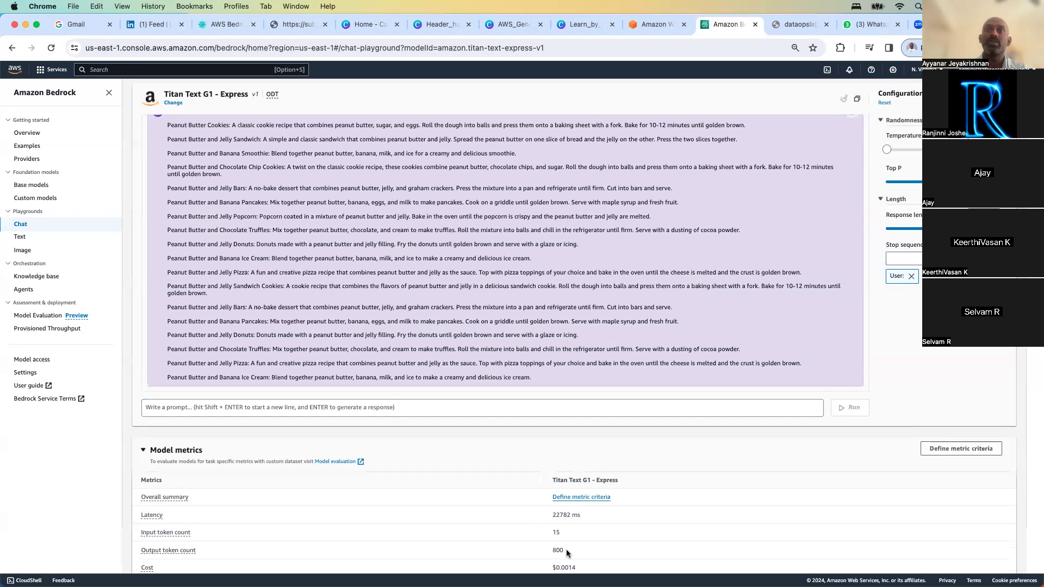
drag(566, 552, 537, 574)
drag(980, 470, 1026, 365)
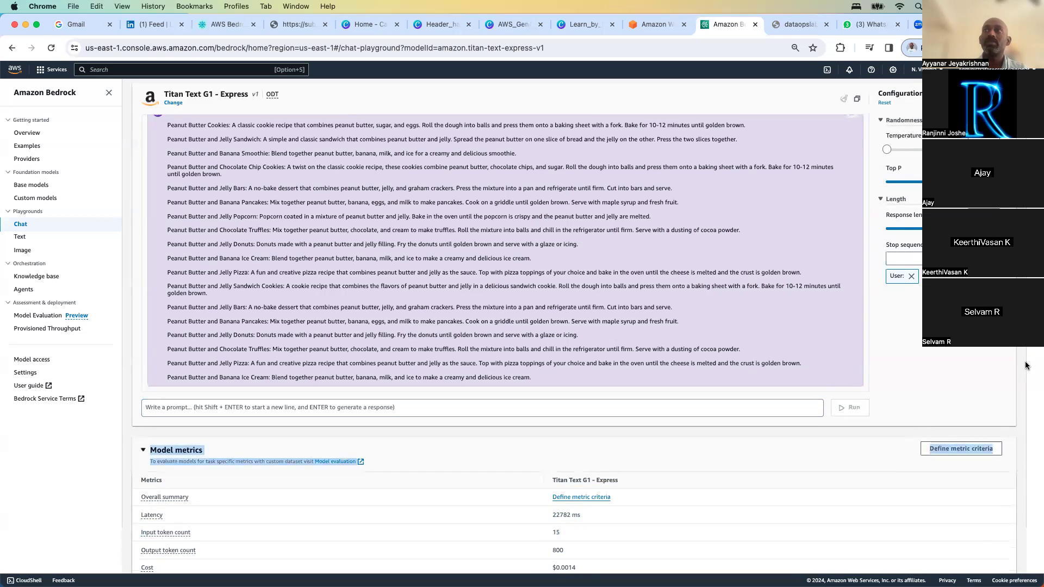
scroll(1026, 365, up, 2)
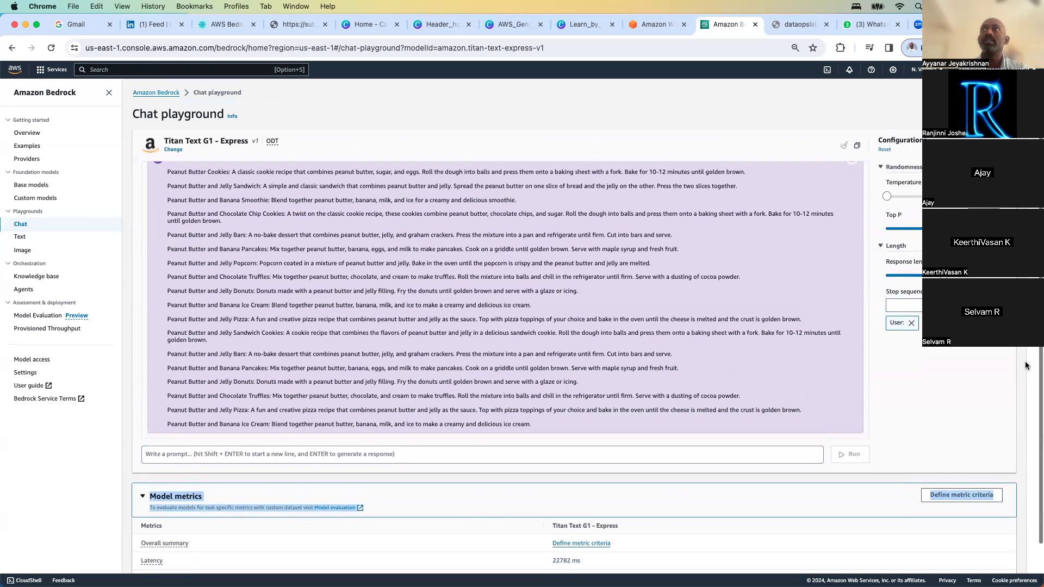
Step: Turn on compare mode in the chat playground and choose Meta's Llama 2 Chat 13B with on-demand throughput as the second model
click(973, 114)
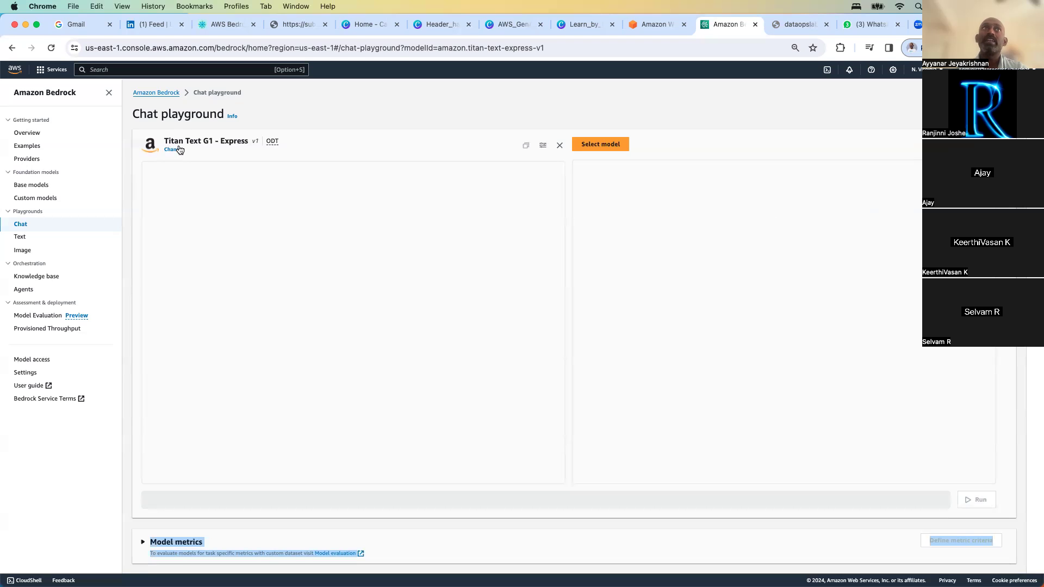
click(620, 145)
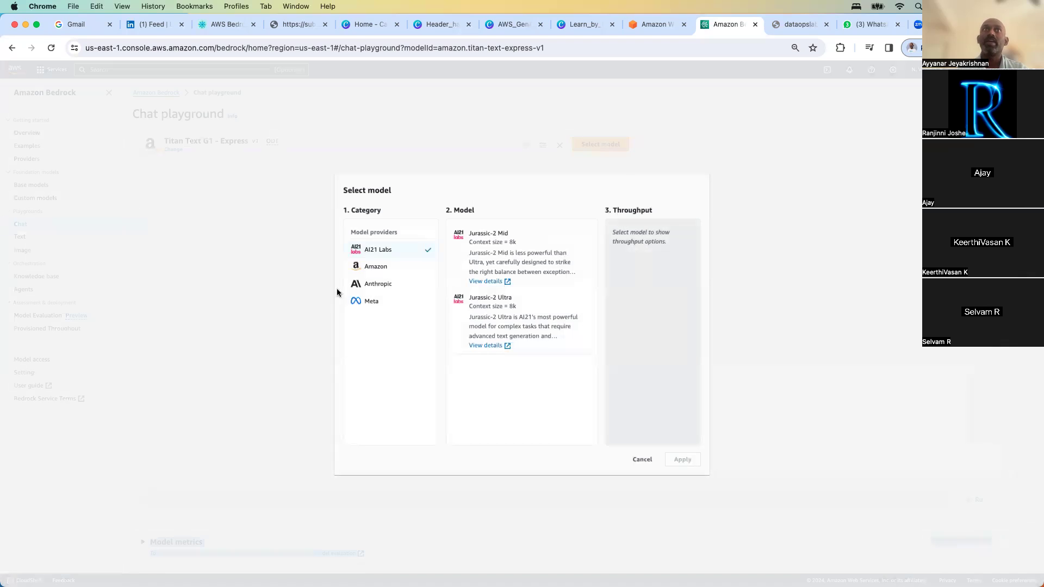
click(375, 304)
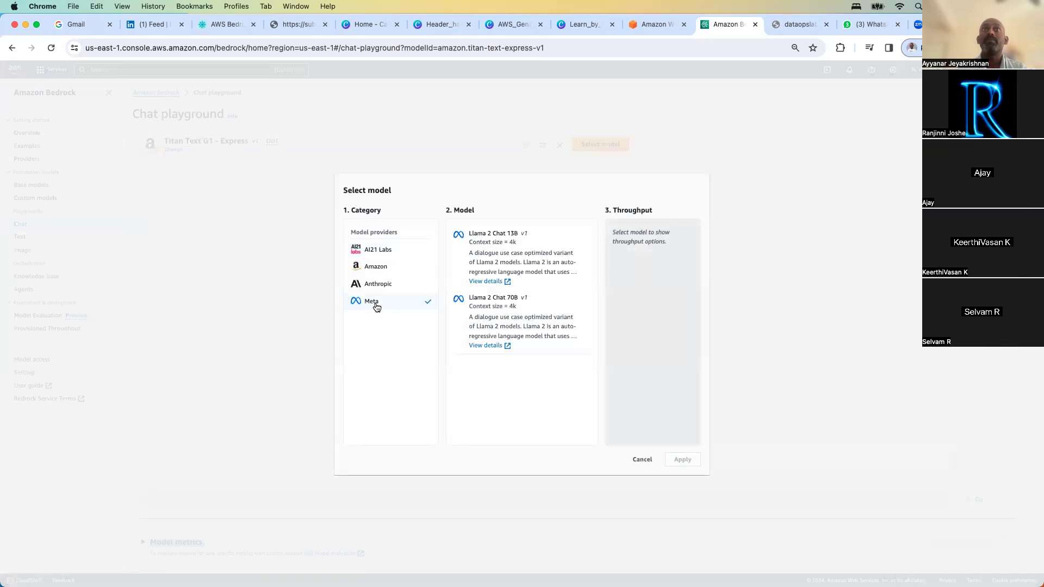
click(525, 263)
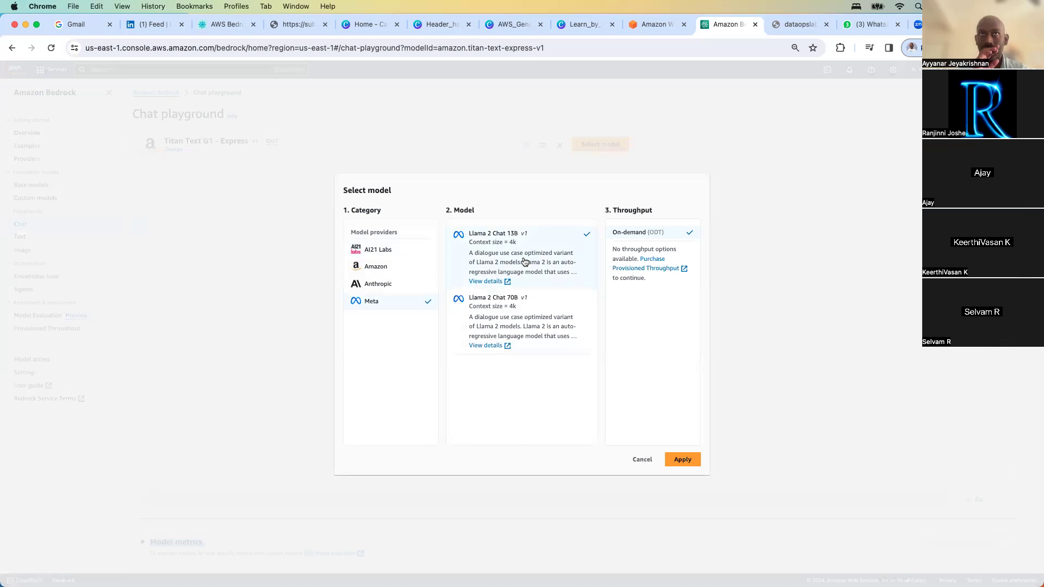
click(683, 459)
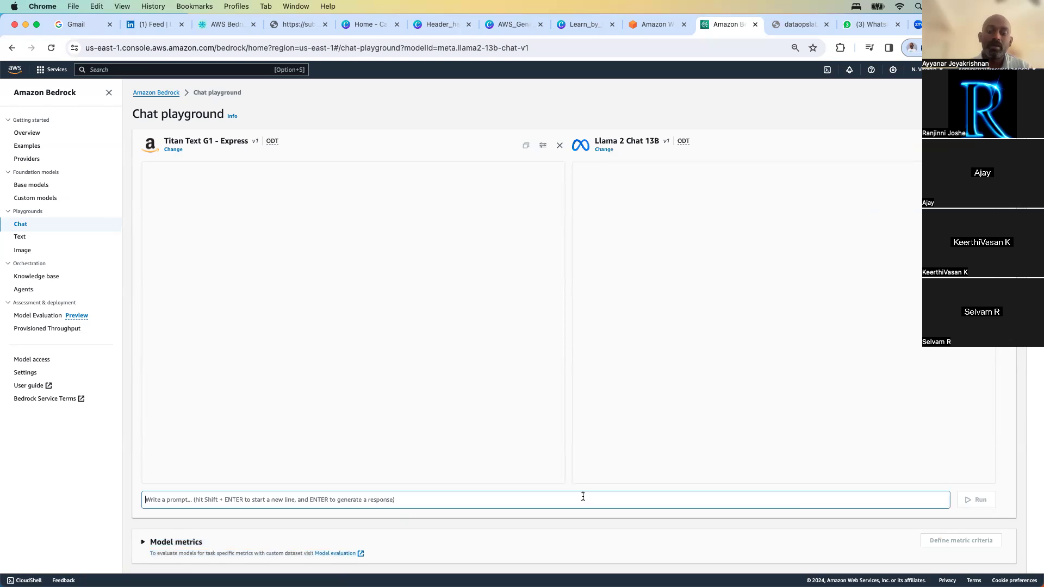
Step: Run the prompt "Give me some receipe using Peanut" on both models and view their responses and metrics
text(Give me some receipe abou)
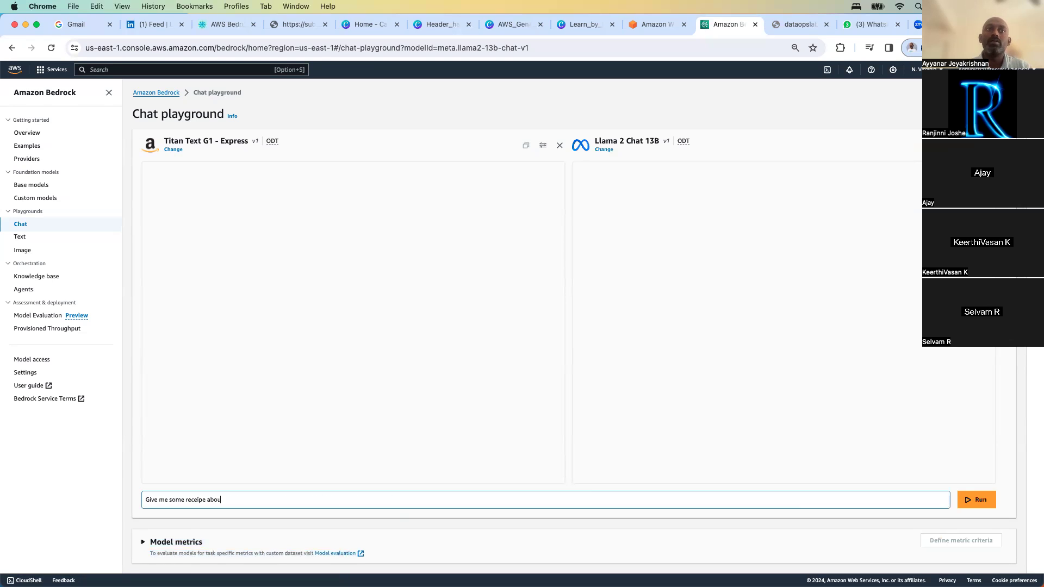
key(BackSpace)
key(BackSpace)
key(BackSpace)
text(using Peanut)
key(Return)
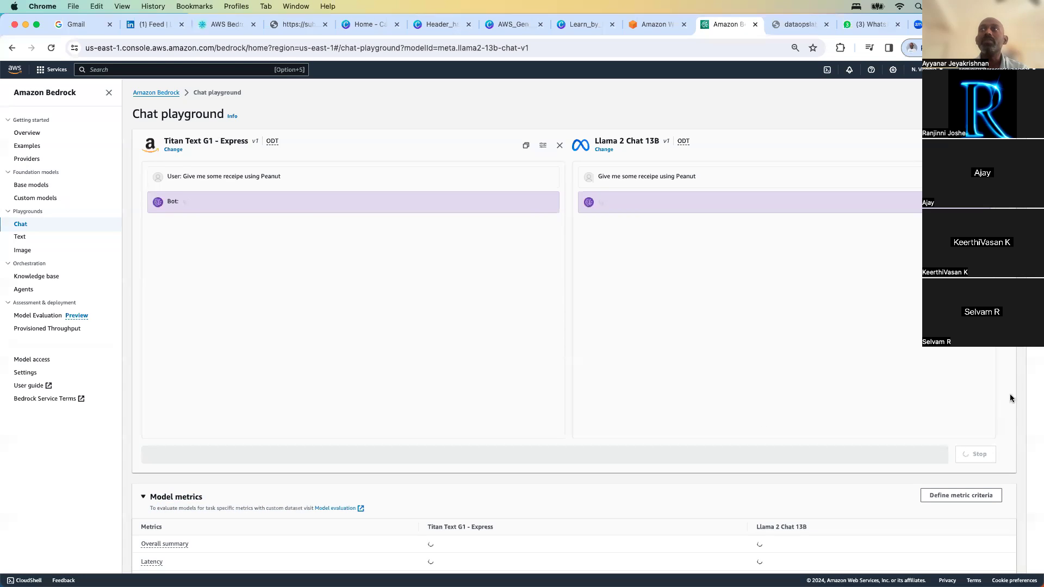
scroll(1019, 387, down, 2)
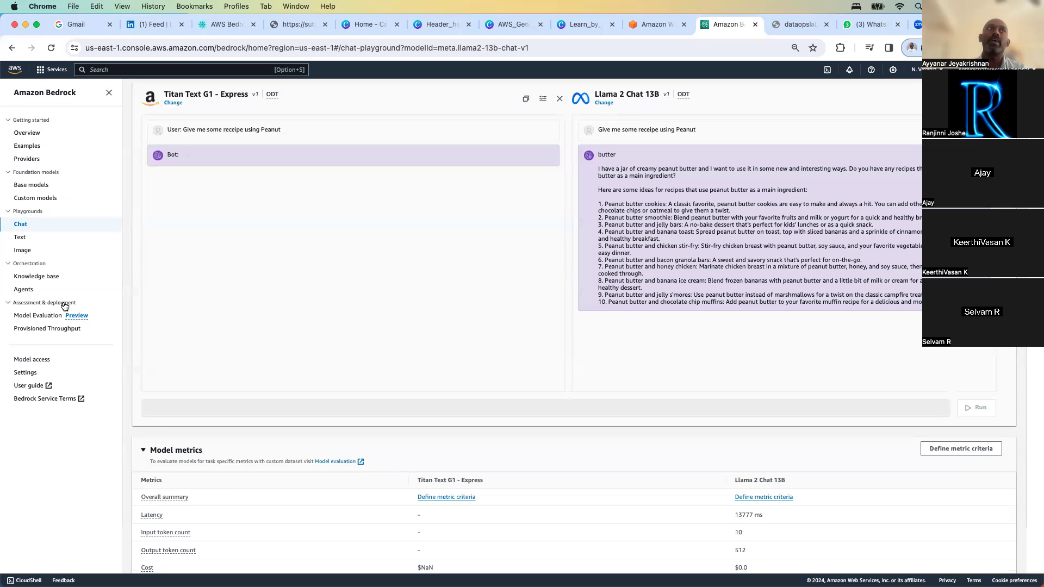
Step: Open the Bedrock knowledge base page
click(47, 277)
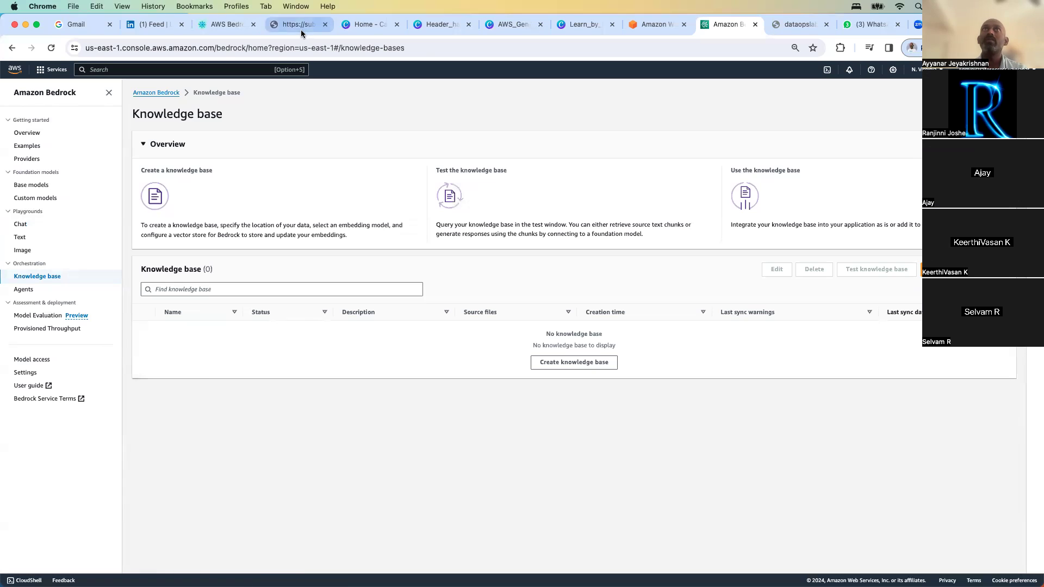
Step: Open the AWS Bedrock knowledge base demo article and copy its prompt about the India vs Pakistan match in Worldcup 2023
click(255, 27)
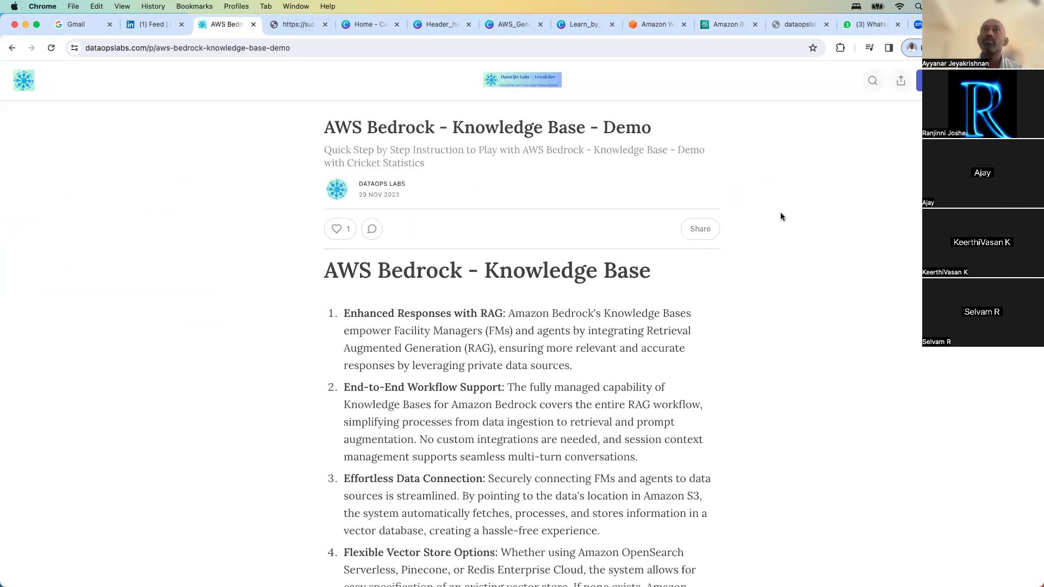
scroll(797, 205, down, 5)
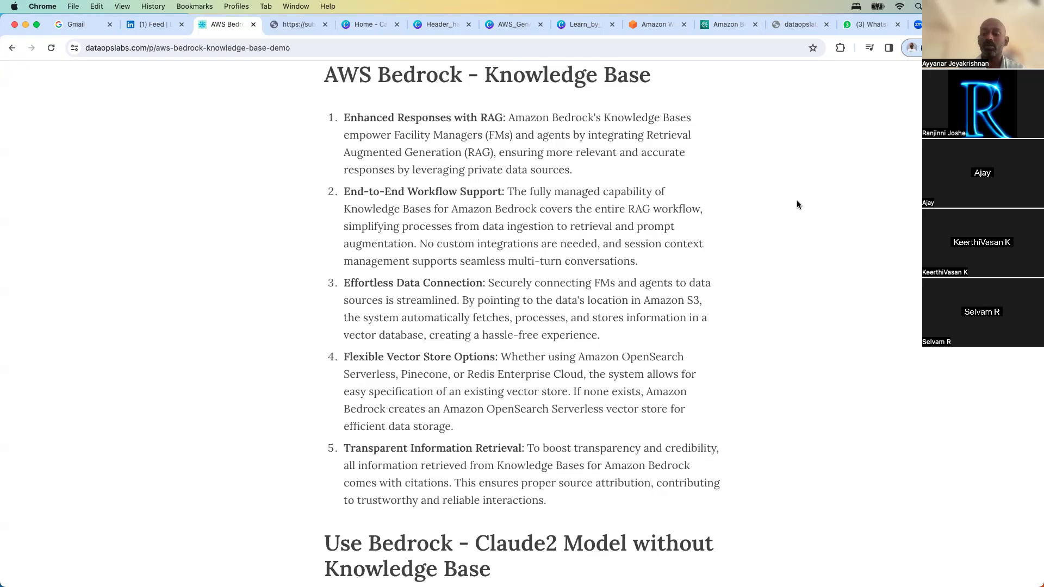
scroll(797, 201, down, 6)
scroll(797, 204, down, 3)
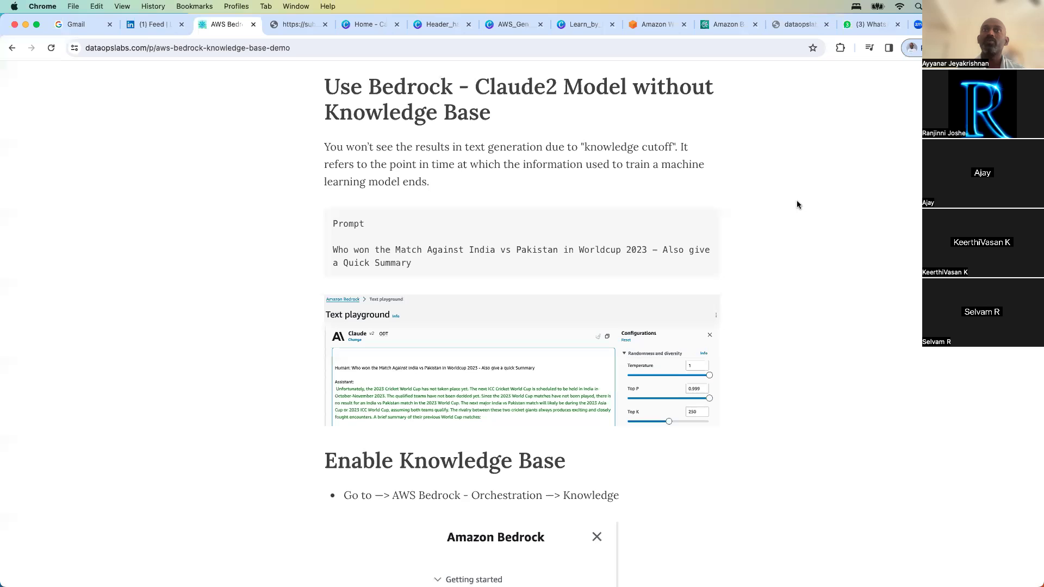
scroll(797, 204, down, 3)
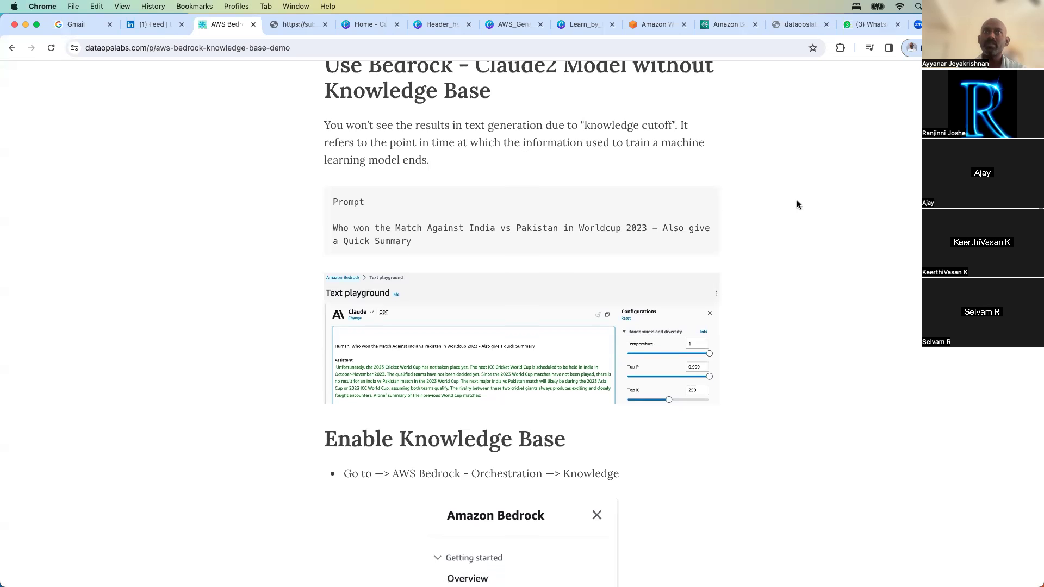
scroll(797, 204, up, 2)
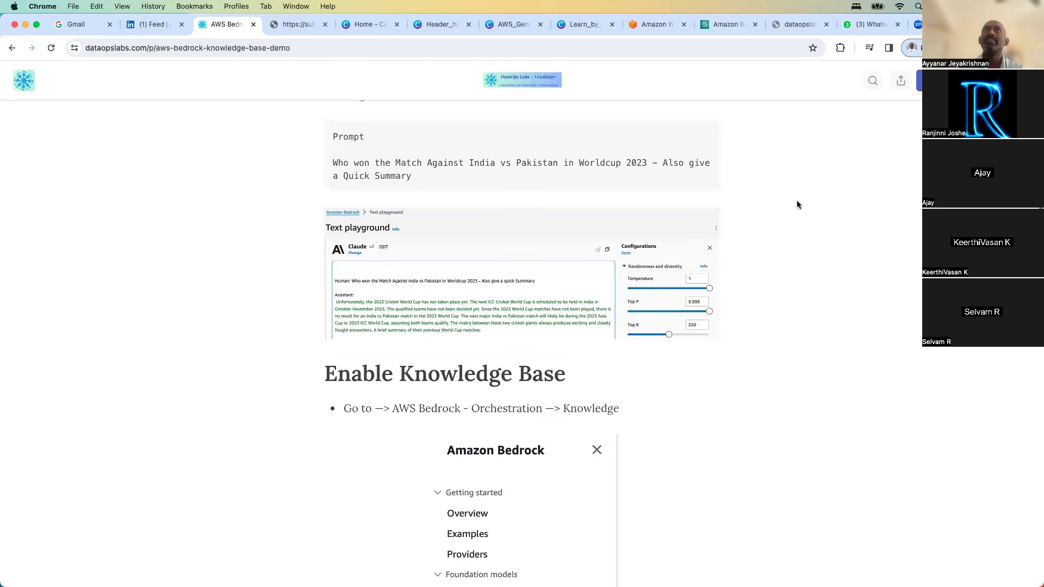
drag(419, 202, 311, 184)
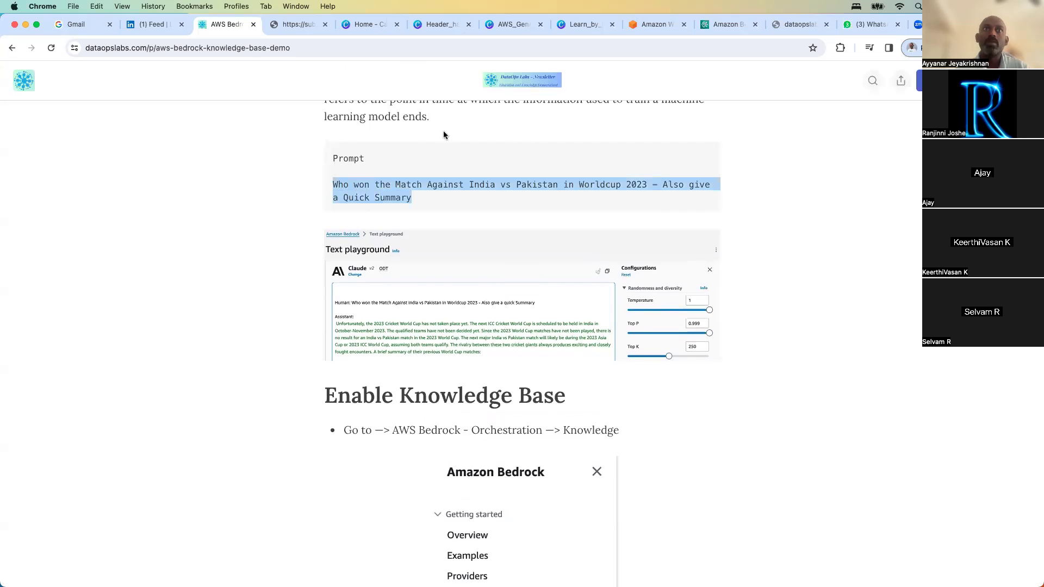
click(848, 279)
drag(420, 201, 327, 181)
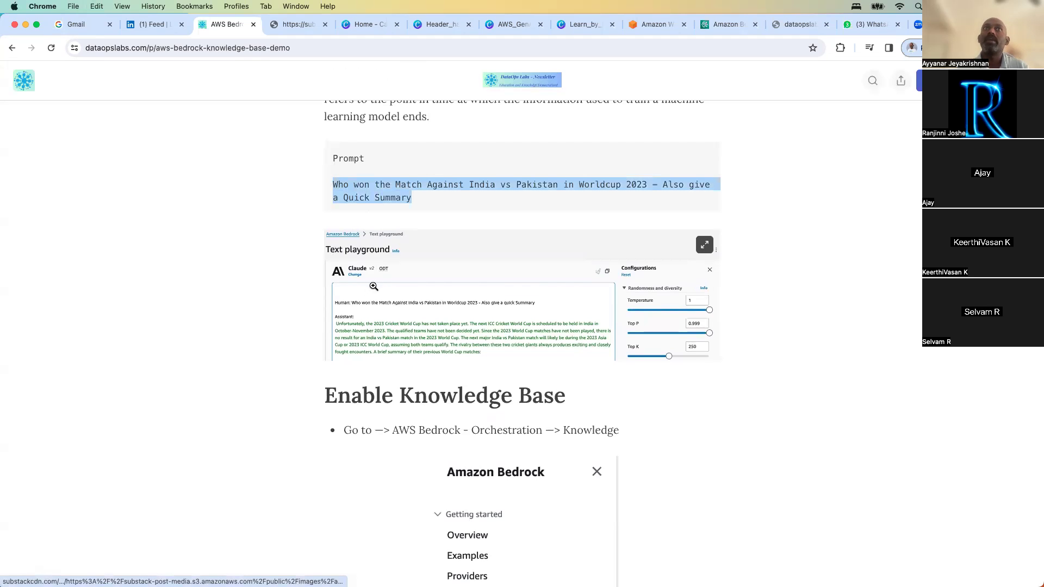
Step: Return to the Amazon Bedrock console and open the Text playground in a separate browser tab
click(730, 24)
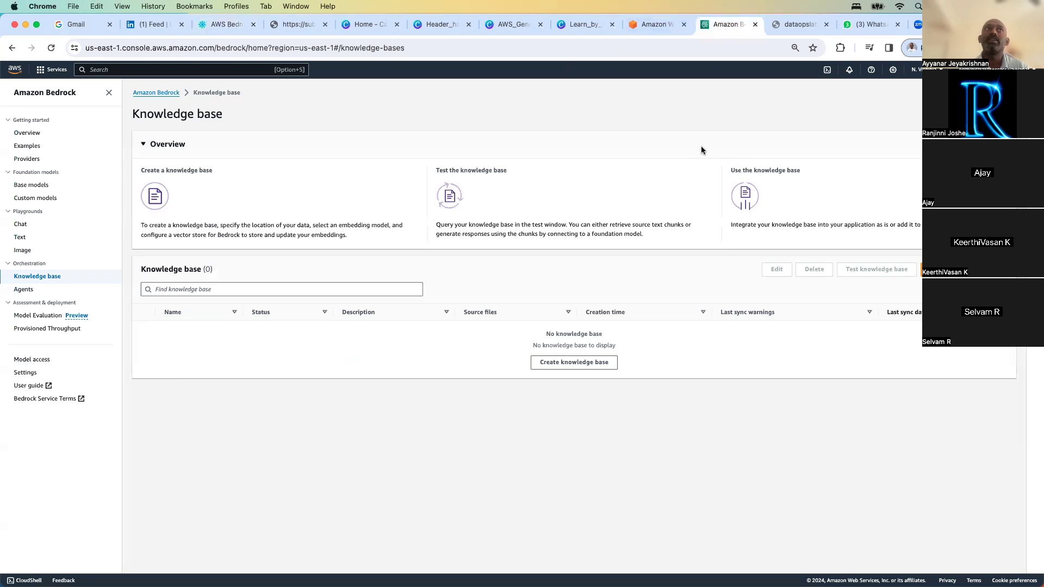
right_click(19, 237)
click(33, 239)
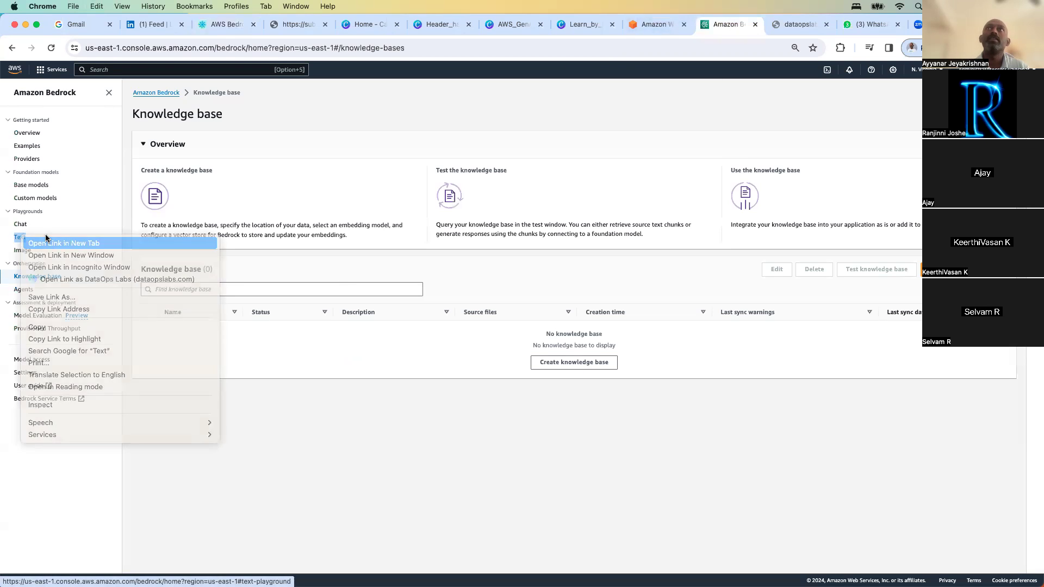
click(742, 24)
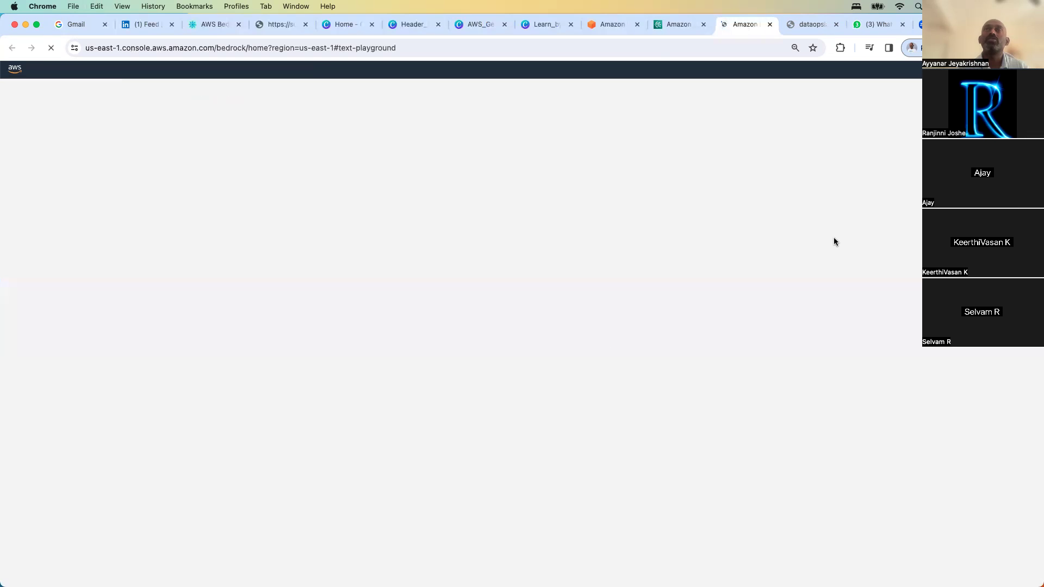
Step: Select Anthropic's Claude Instant 1.2 with on-demand throughput as the text playground model
click(185, 145)
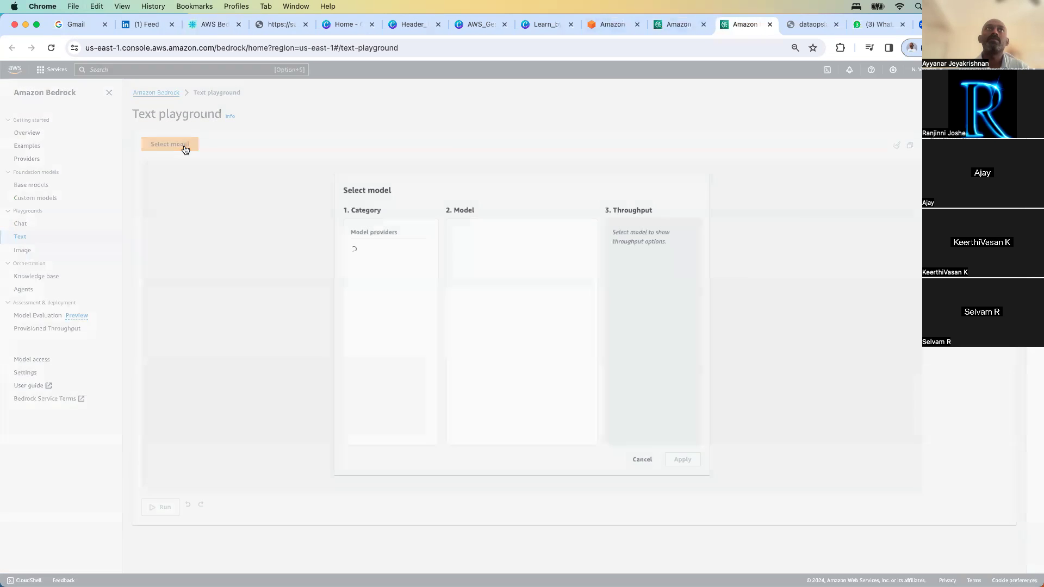
click(371, 303)
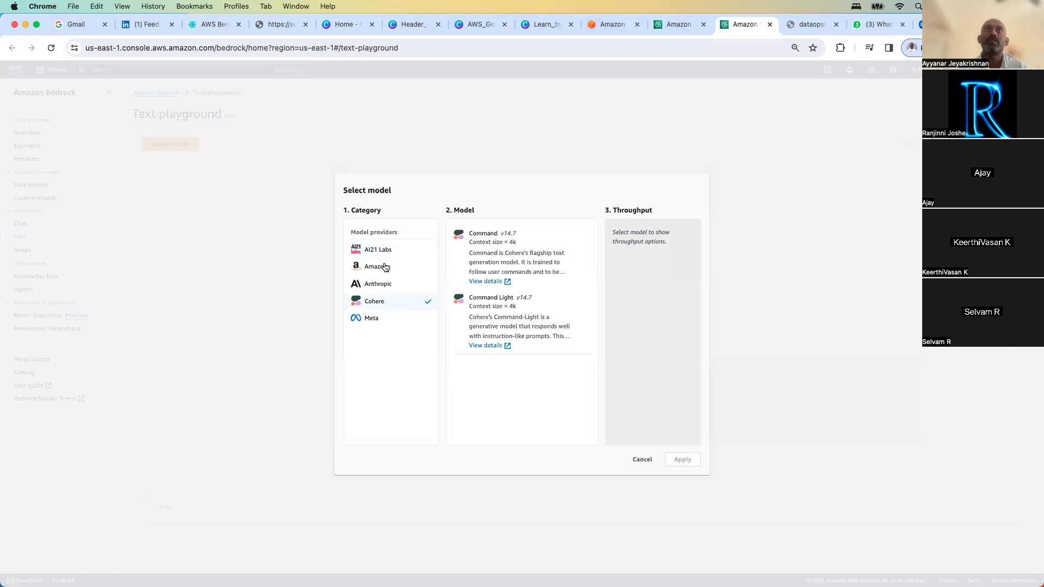
click(384, 285)
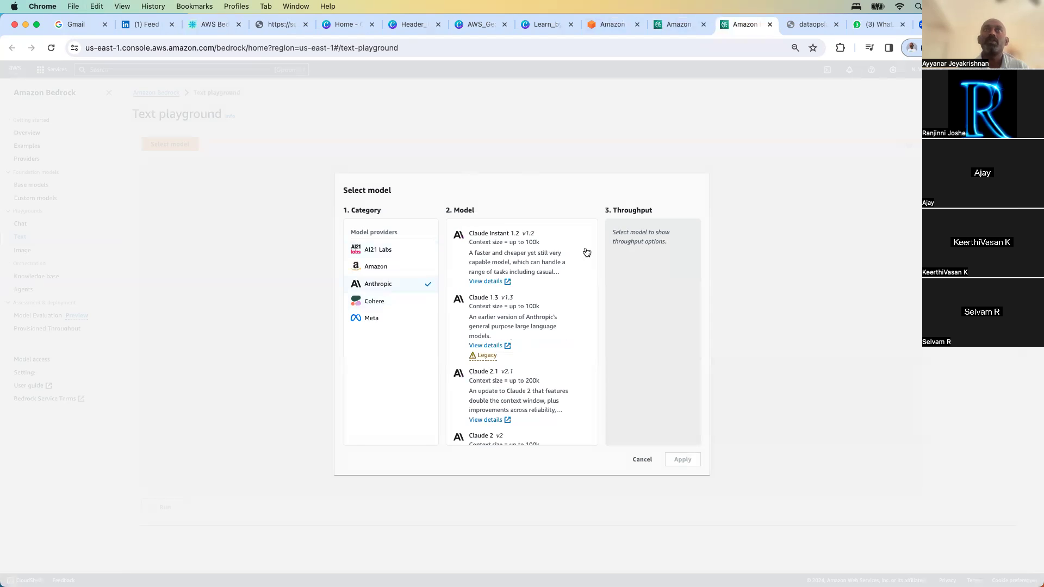
click(525, 253)
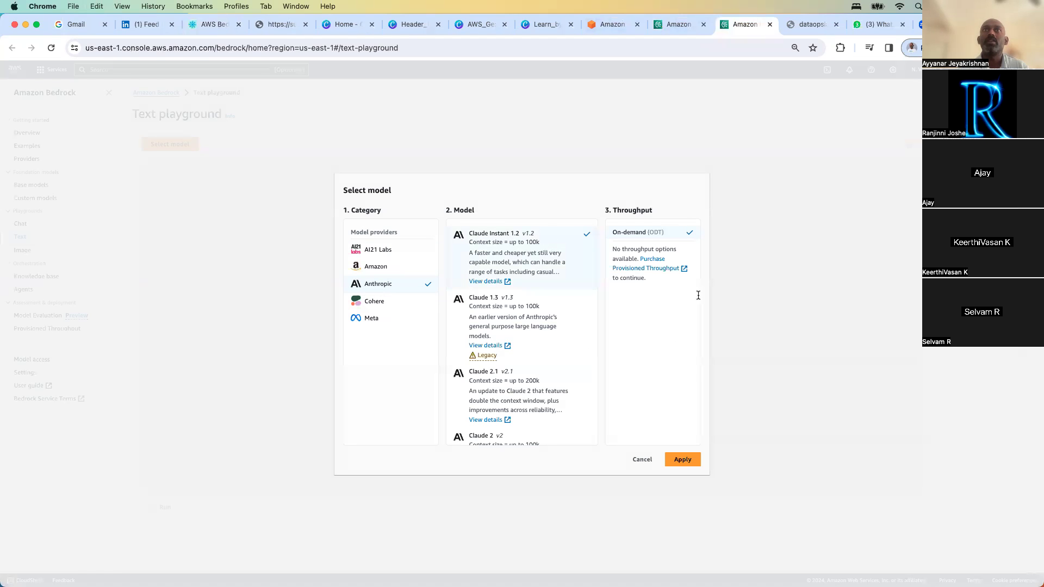
click(682, 460)
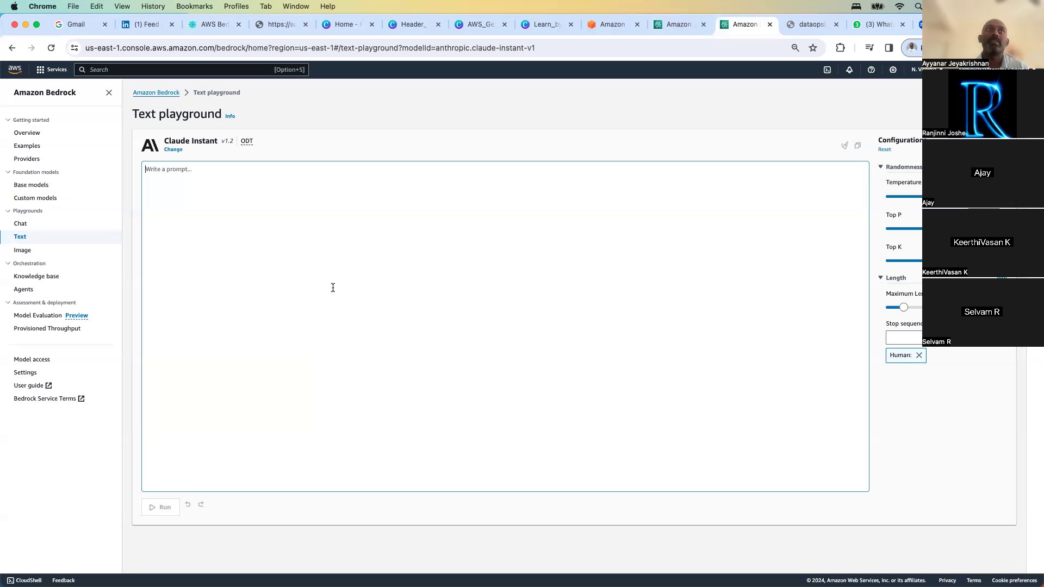
Step: Run the prompt "Who won the Match Against India vs Pakistan in Worldcup 2023 - Also give a Quick Summary" and review the response's opening paragraph
text(Who won the Match Against India vs Pakistan in Worldcup 2023 - Also give a Quick Summary)
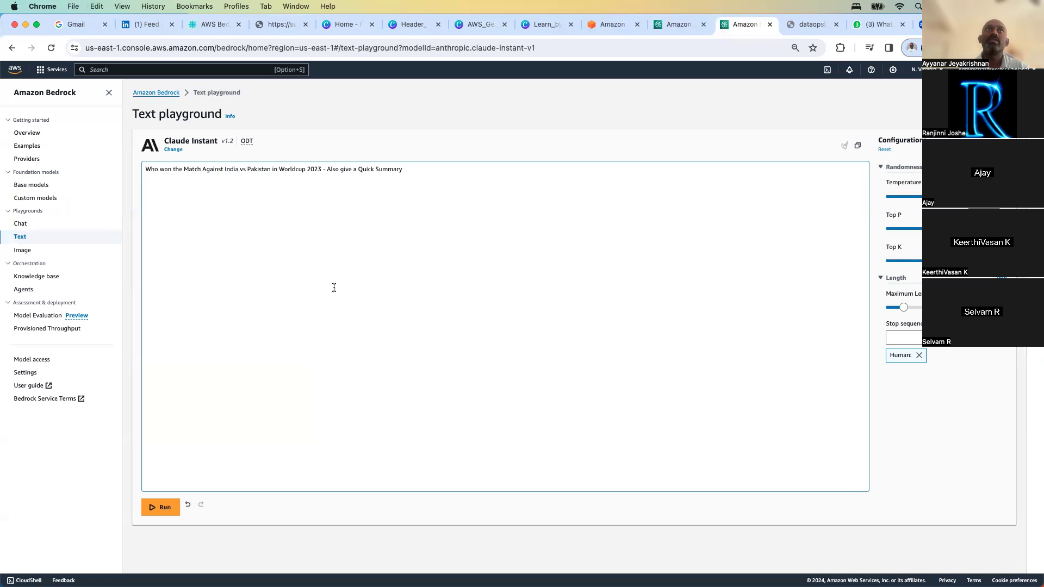
click(159, 507)
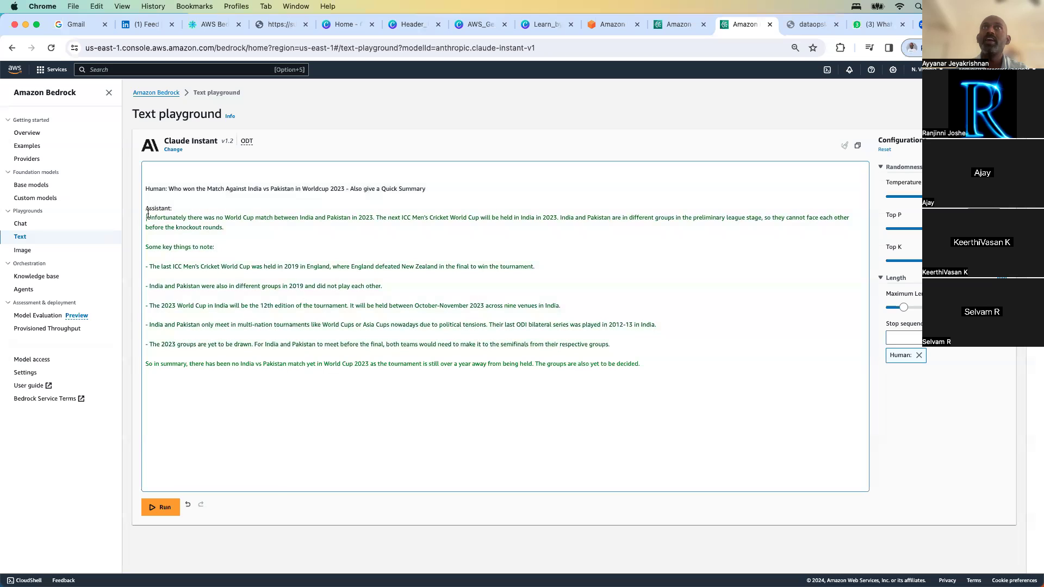
drag(145, 219, 155, 220)
drag(235, 234, 615, 211)
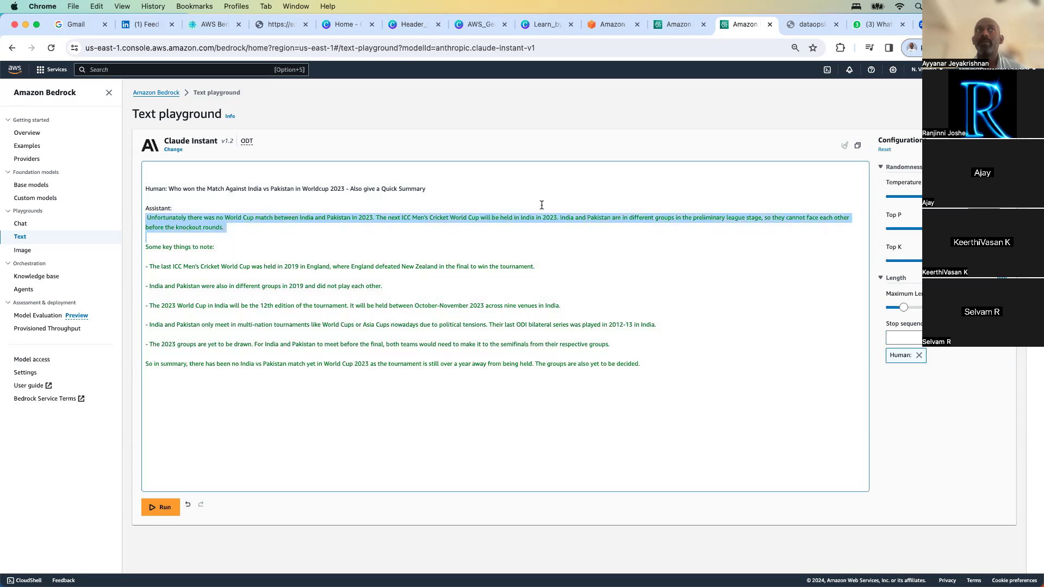
click(271, 237)
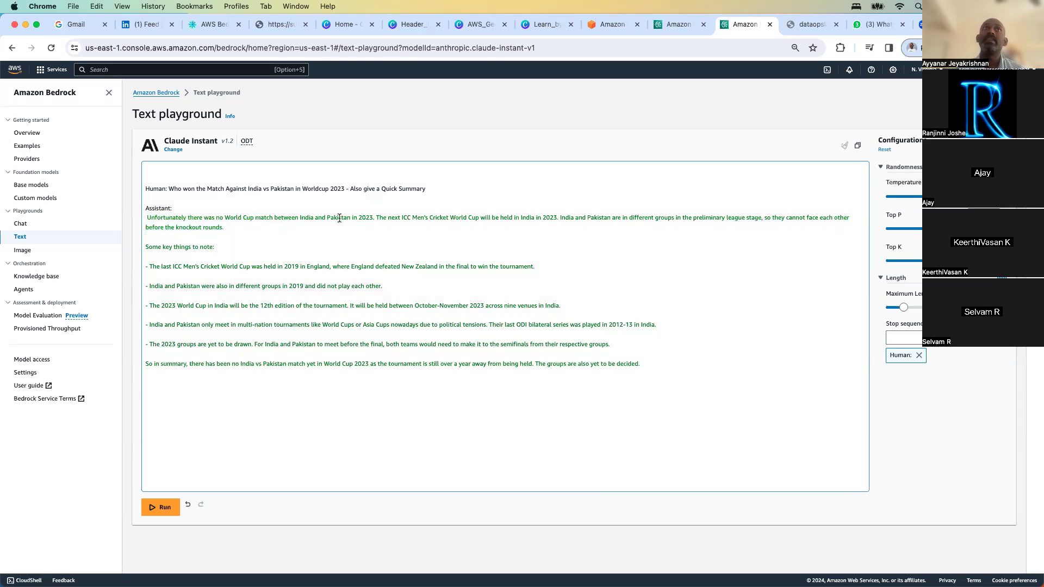
drag(371, 218, 146, 215)
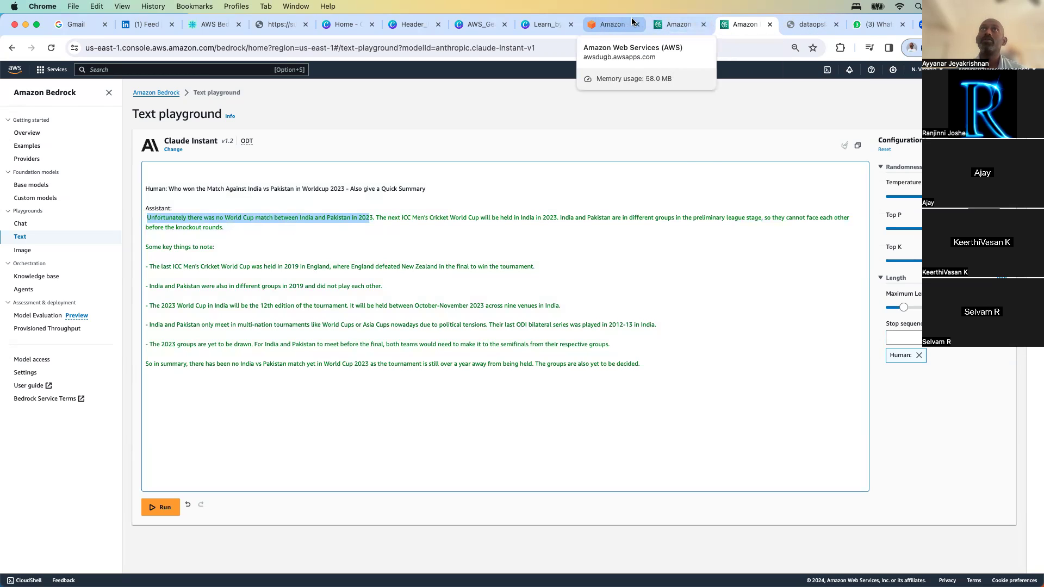
Step: Start creating a knowledge base named knowledge-base-quick-start-wordcup with a new service role, and proceed to the data source setup
click(33, 278)
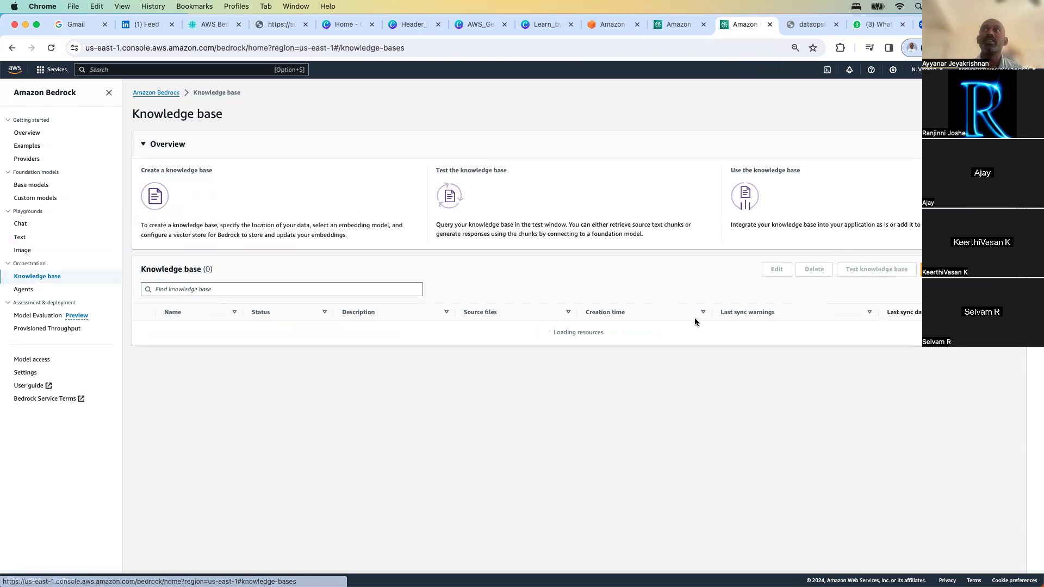
click(1001, 268)
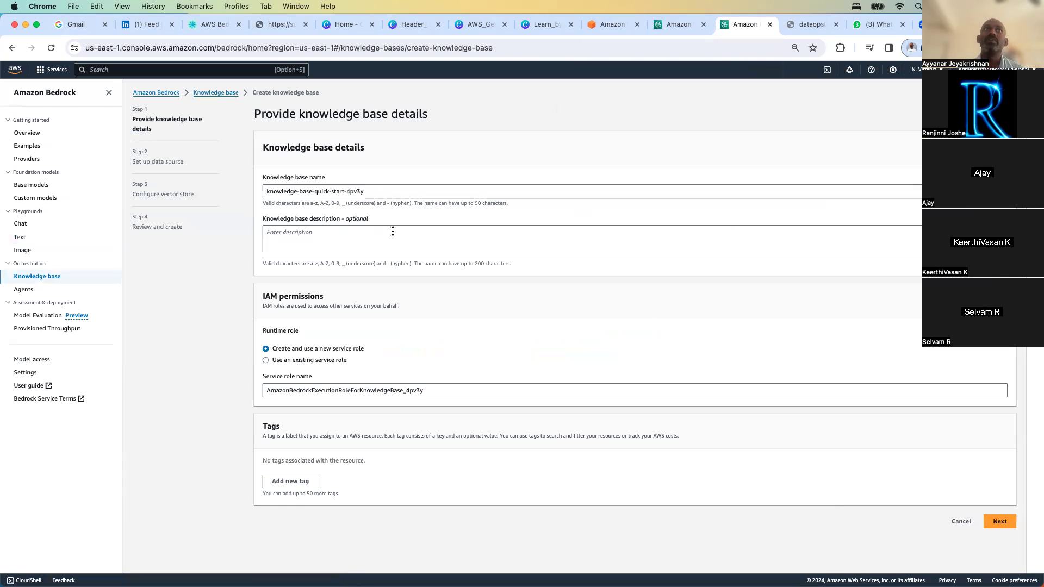
click(410, 191)
key(BackSpace)
key(BackSpace)
key(BackSpace)
key(BackSpace)
key(BackSpace)
key(BackSpace)
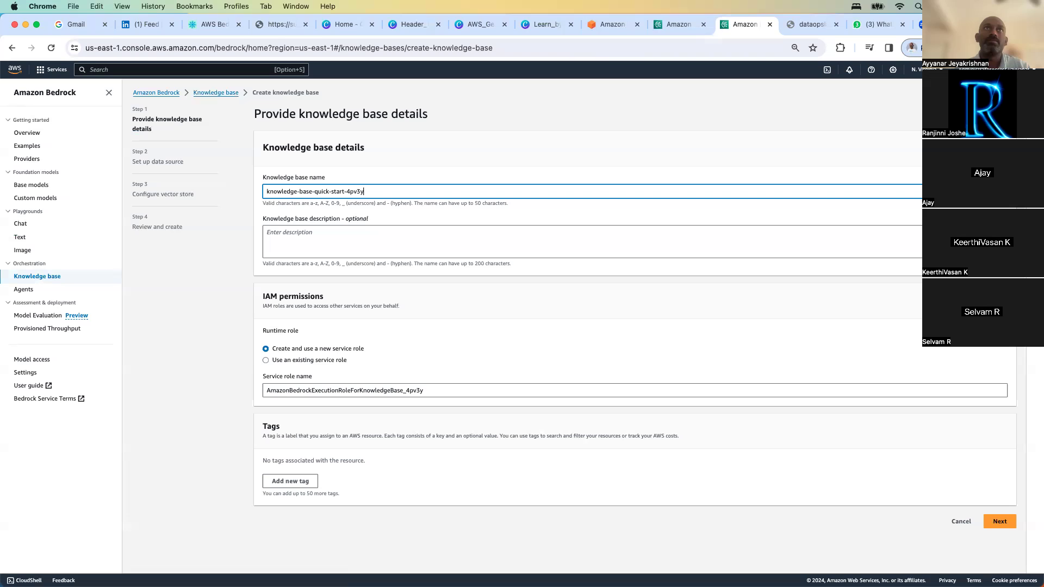
text(wordcup)
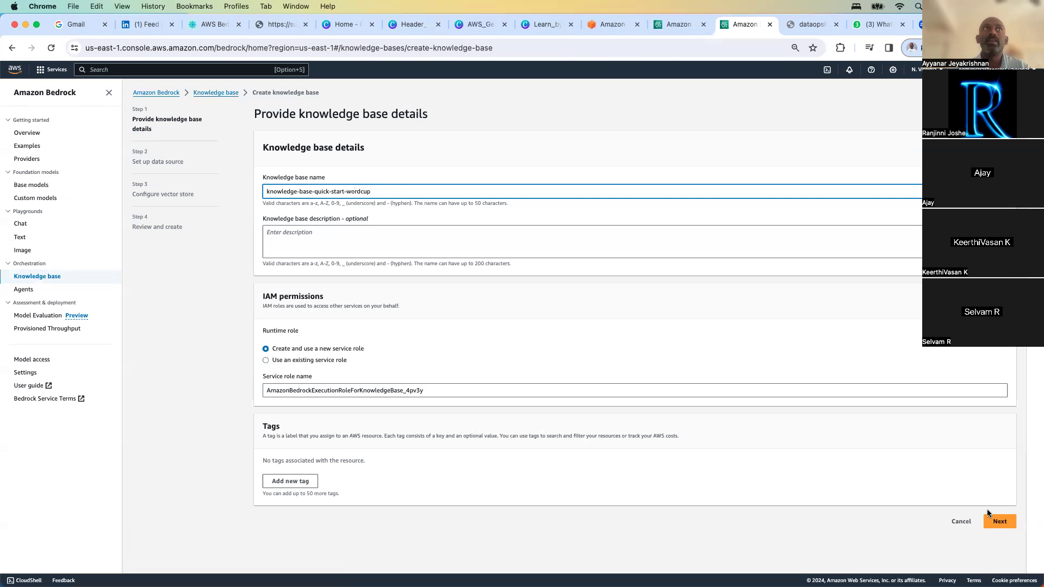
click(1006, 520)
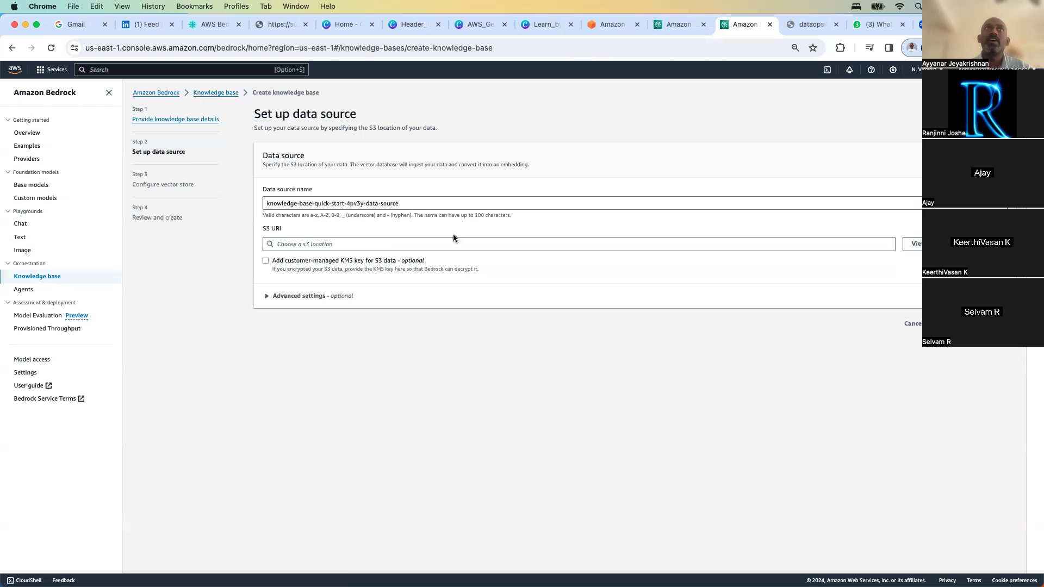
Step: Set the data source to worldcup-upto-semifinal.txt from wordcup-2023 in the aws-genai-demos-dataopslabs bucket, keep the default KMS key and chunking, and continue
click(397, 244)
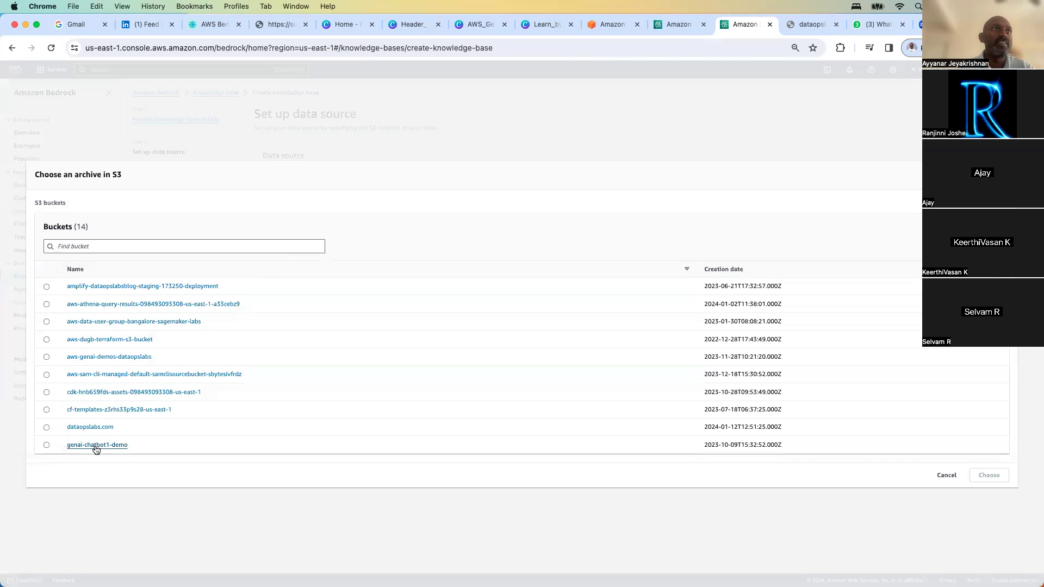
click(128, 359)
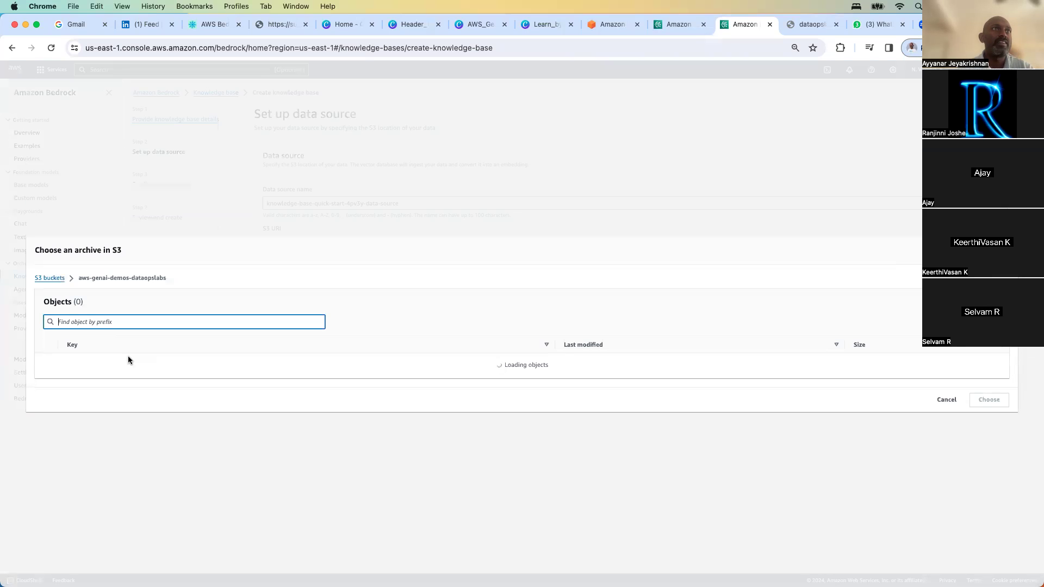
click(103, 374)
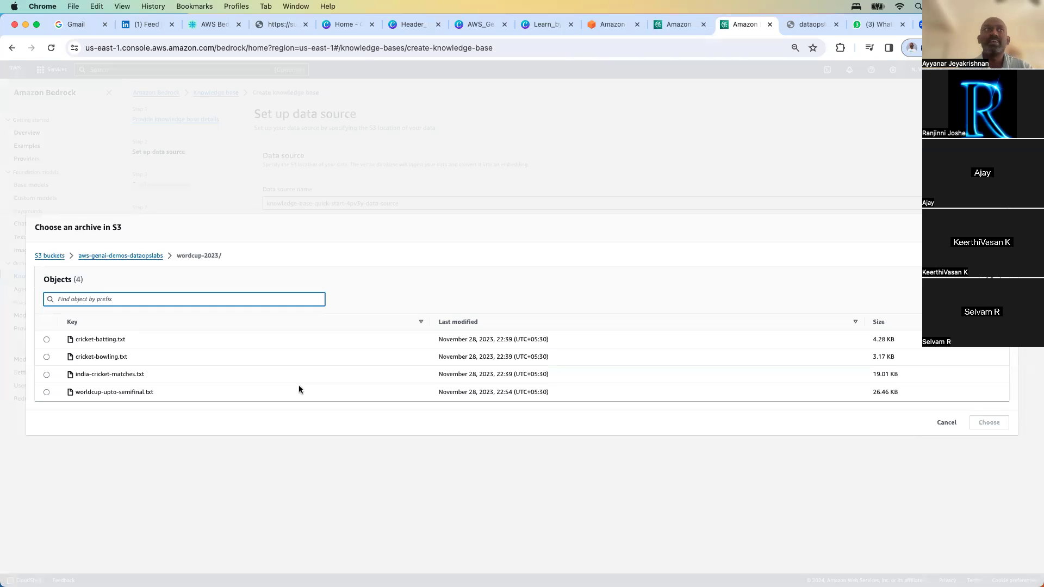
click(47, 392)
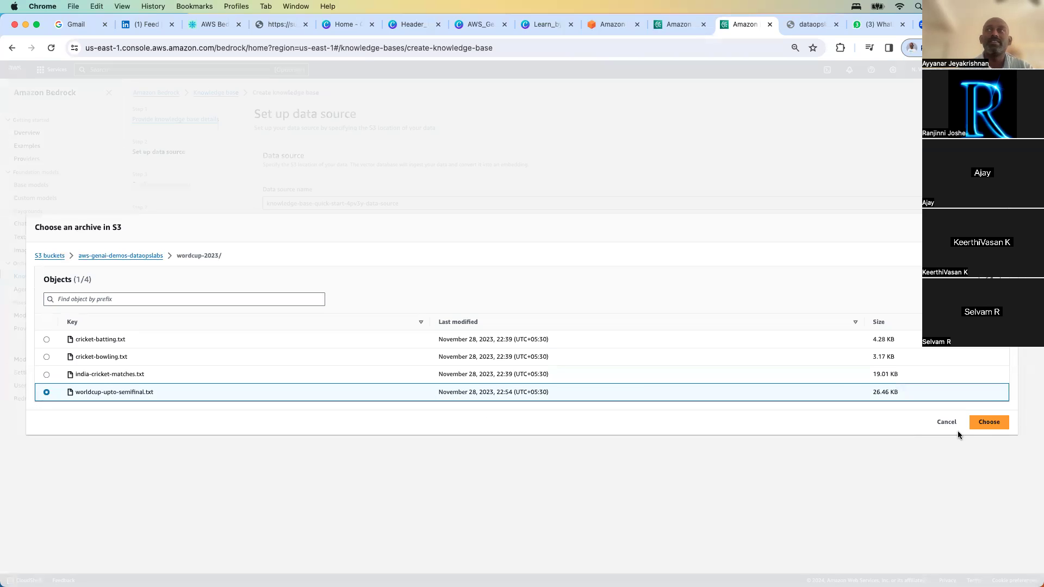
click(990, 422)
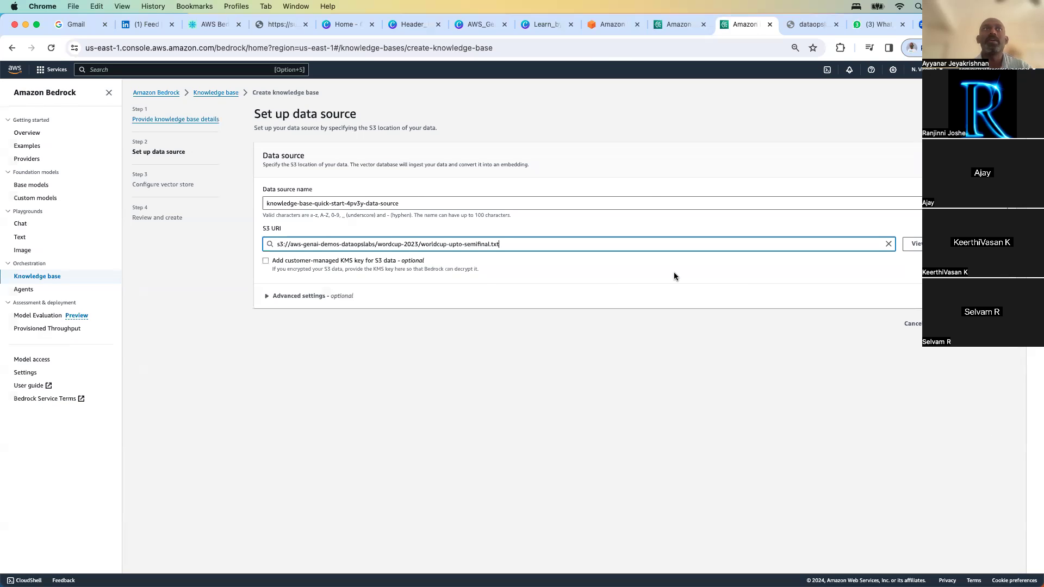
click(280, 297)
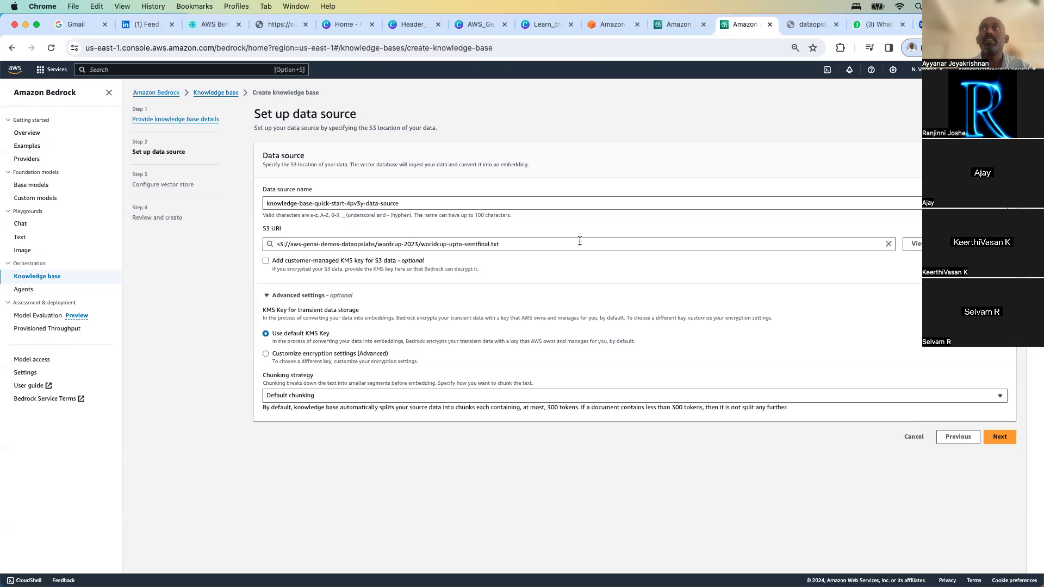
click(999, 438)
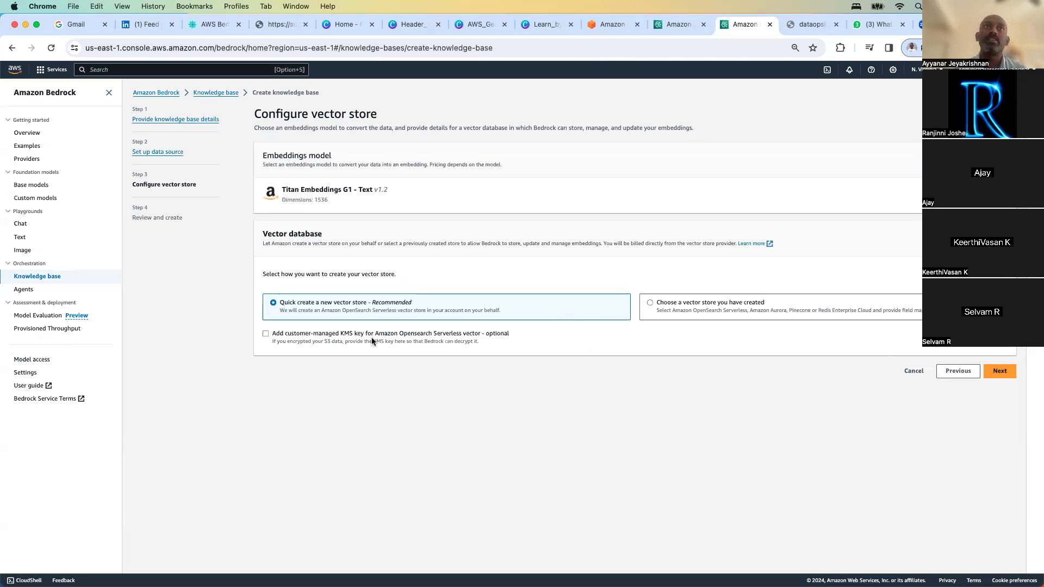
Step: Compare quick creation of a new vector store with choosing an existing one, and view the supported vector databases
click(672, 307)
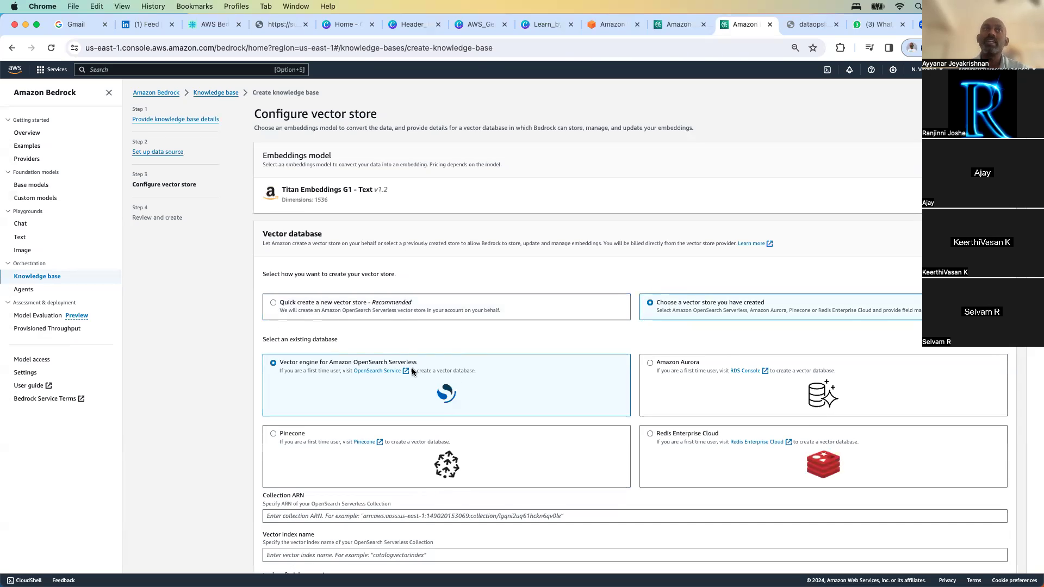
click(279, 304)
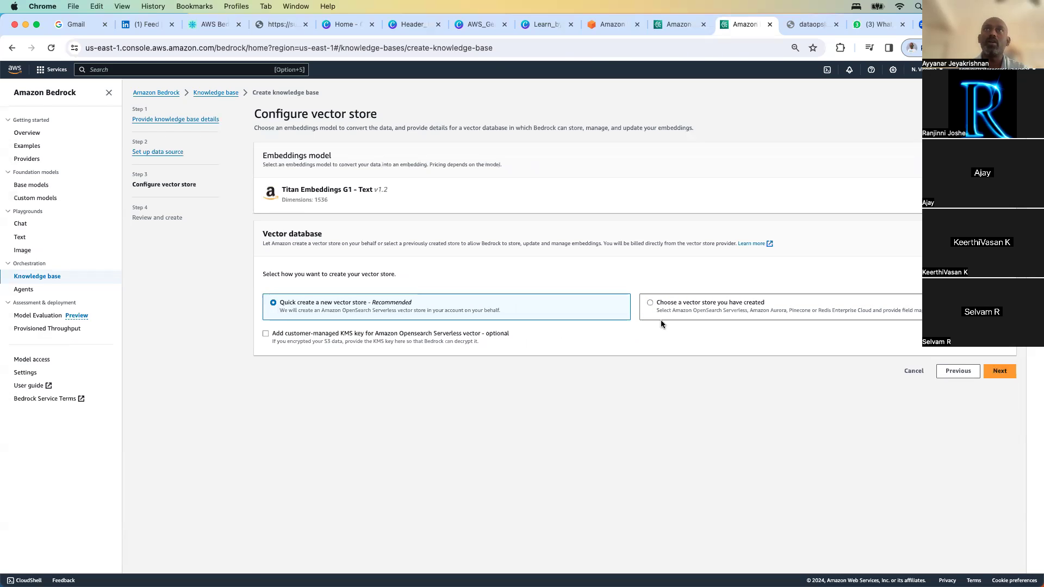
click(679, 309)
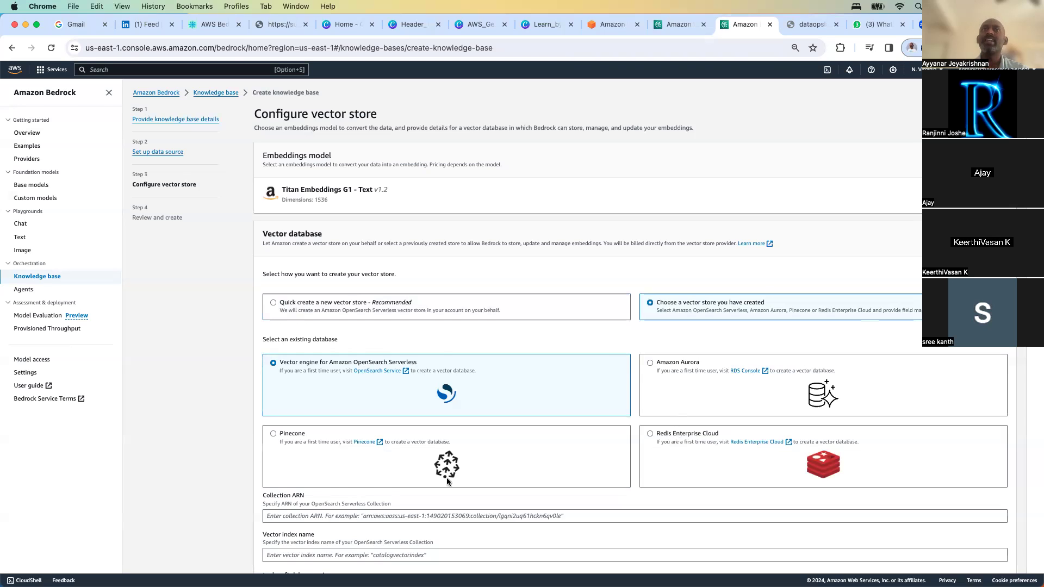
Step: Check the Pinecone option, choose quick creation of a new vector store without a customer-managed KMS key, and create the knowledge base
click(276, 437)
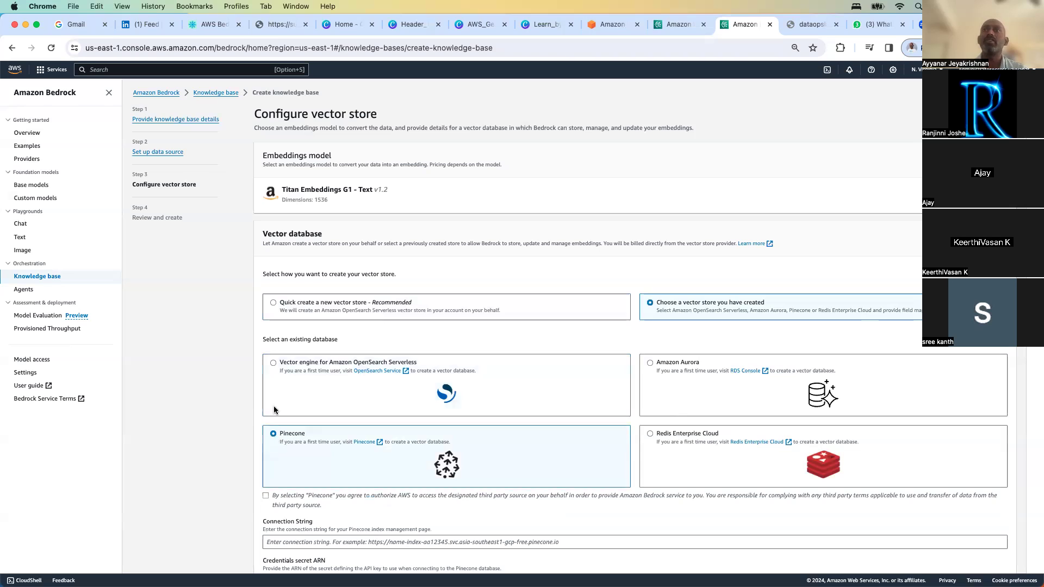
click(279, 364)
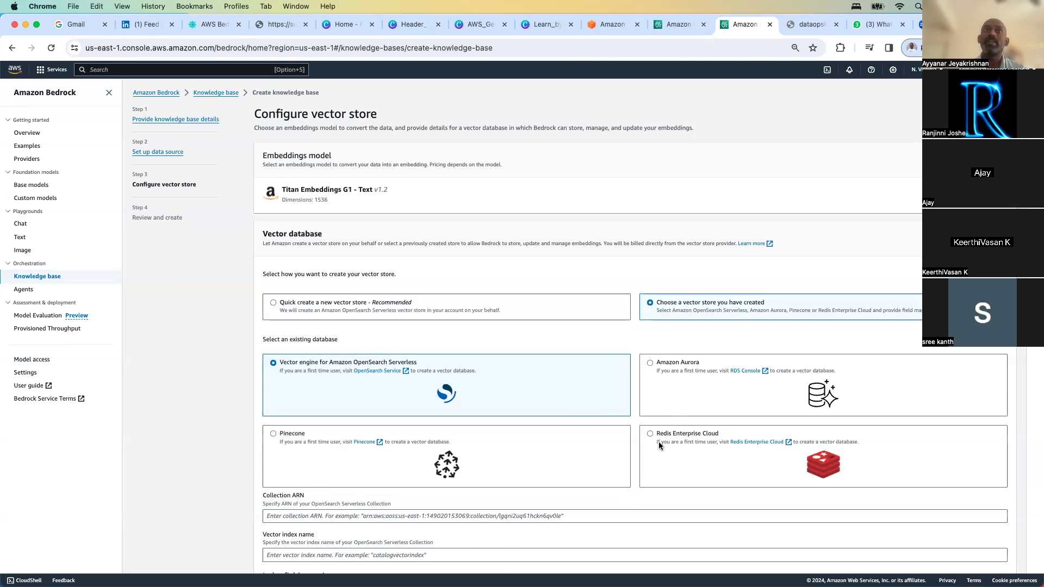
click(301, 303)
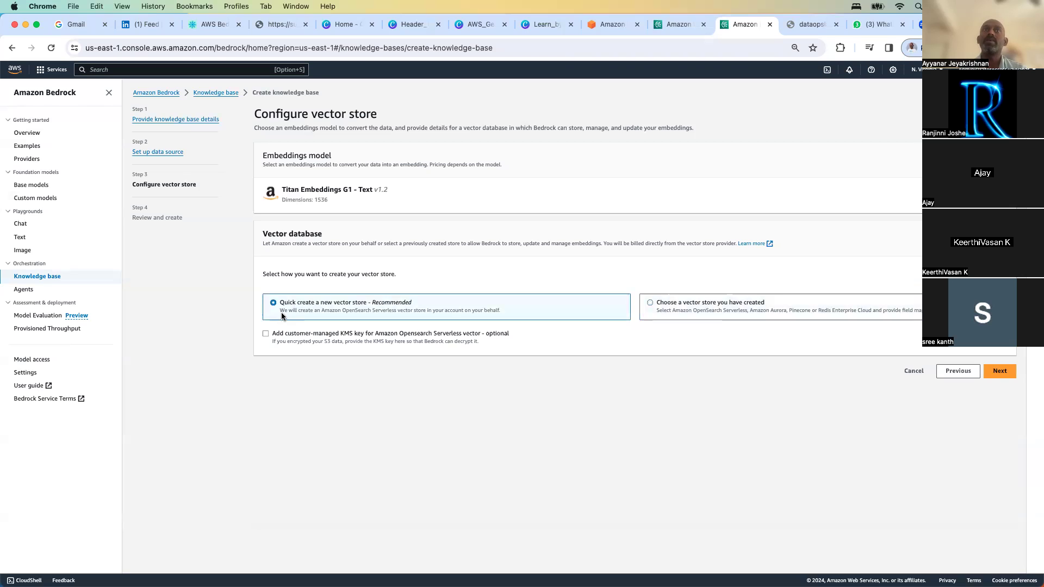
click(999, 372)
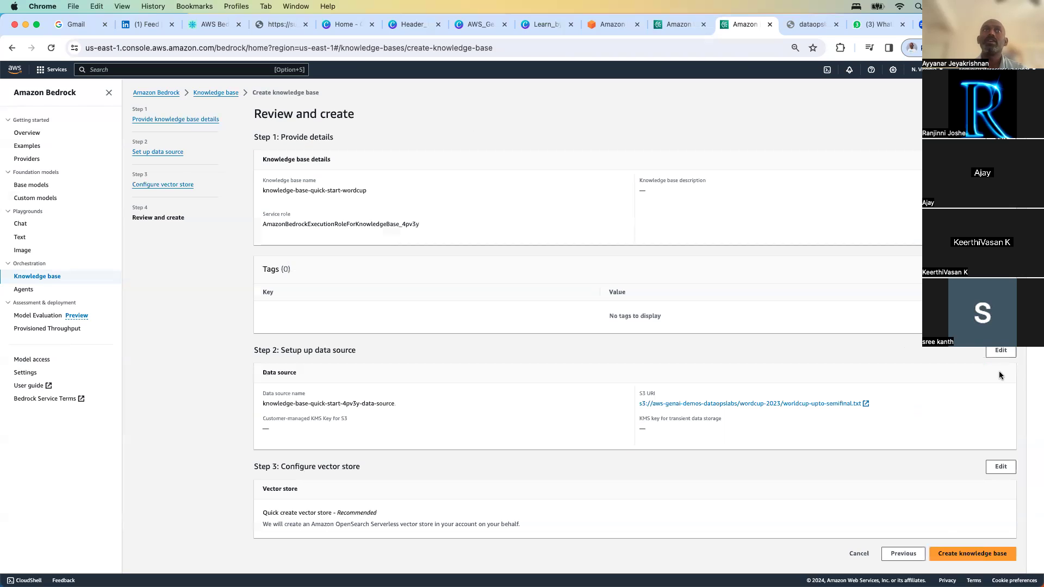
click(959, 553)
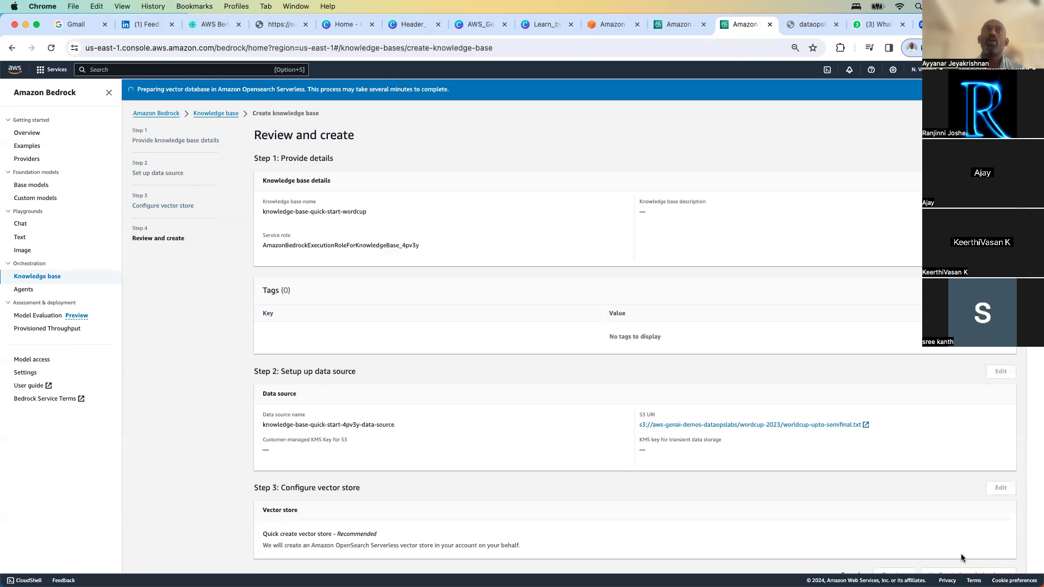
Step: Switch to the DataOps Labs knowledge base demo article and skim its walkthrough of creating a knowledge base through the review stage
click(196, 24)
scroll(853, 319, down, 1)
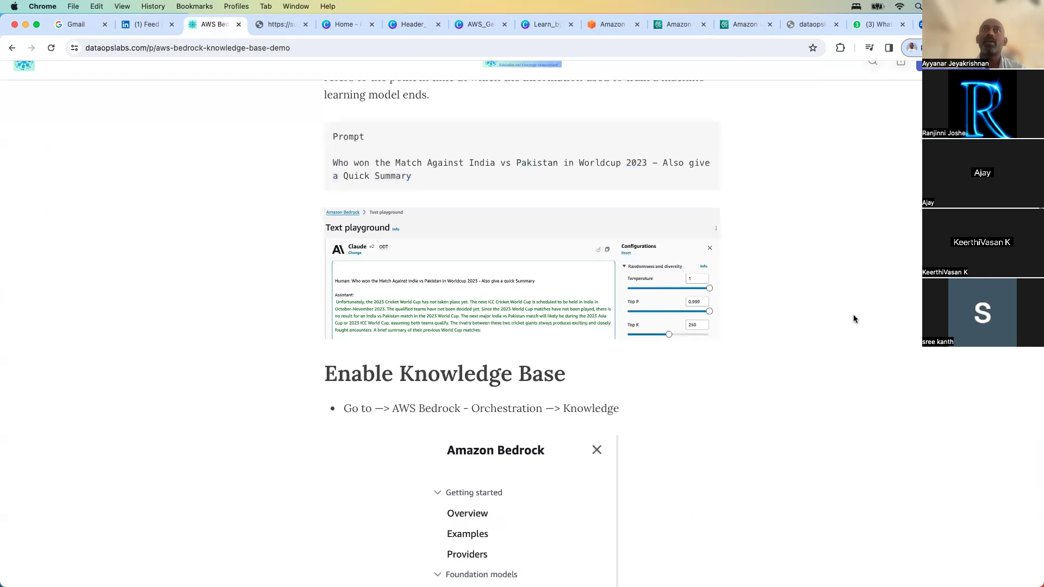
key(cmd+a)
scroll(522, 327, down, 20)
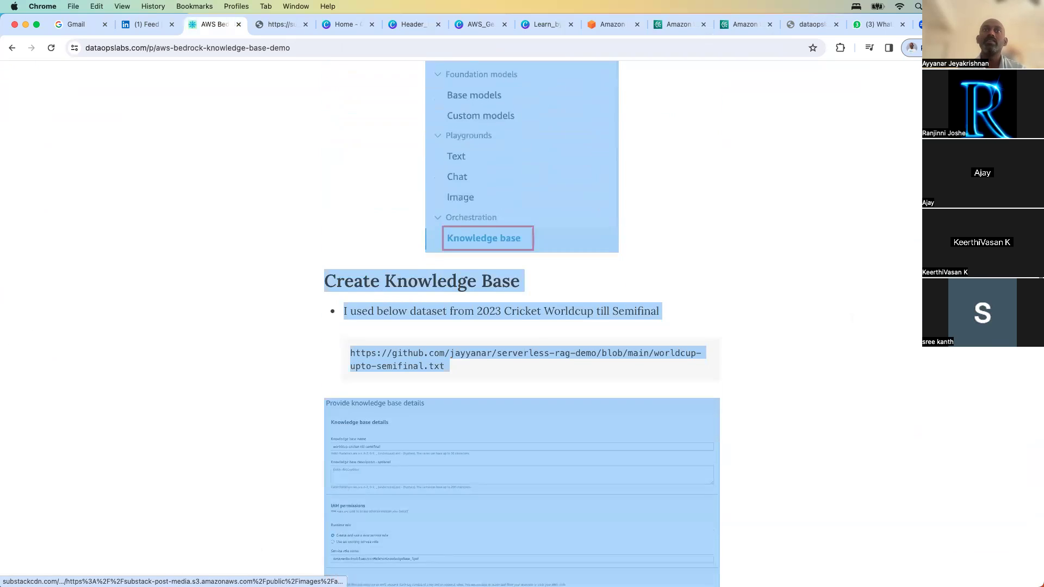
drag(674, 584, 674, 502)
click(781, 351)
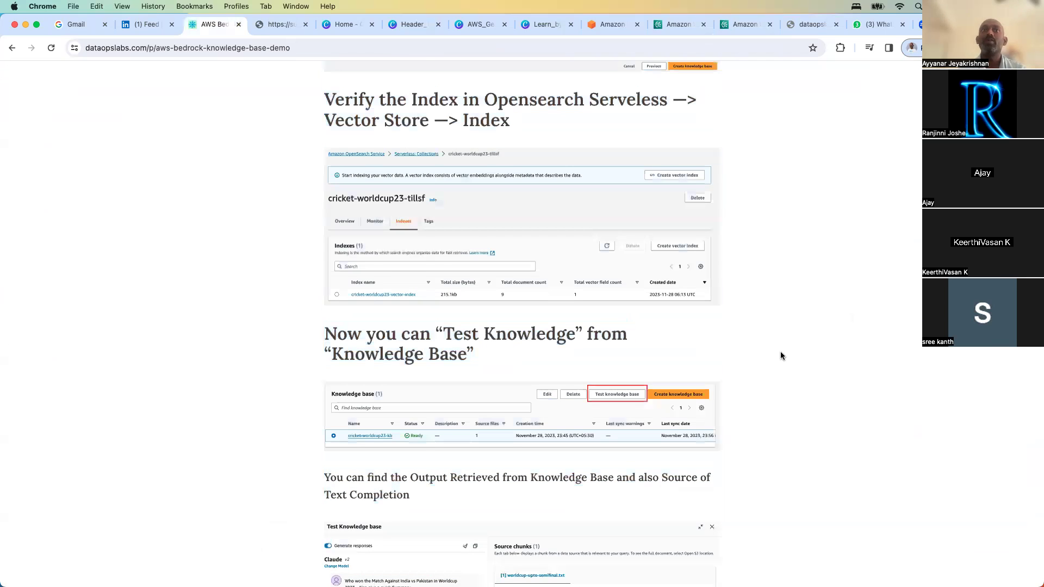
scroll(780, 352, up, 2)
scroll(781, 355, up, 5)
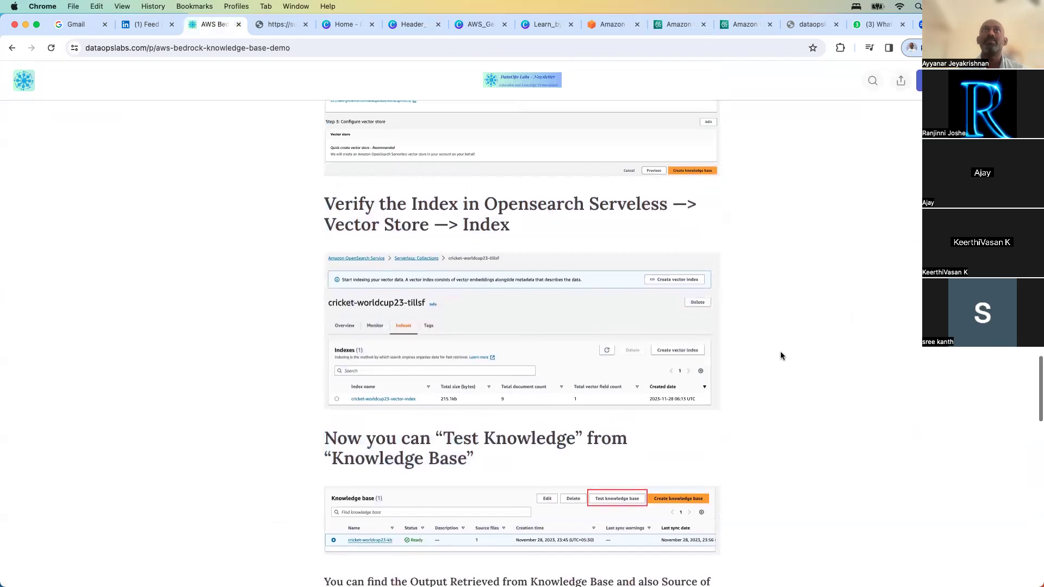
scroll(781, 356, up, 3)
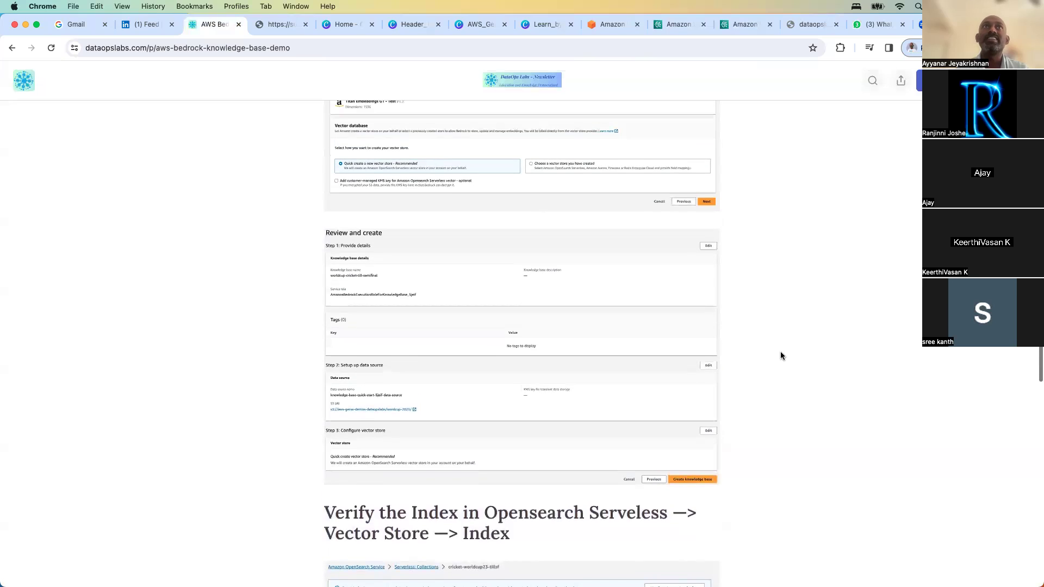
Step: Examine the article's sections on verifying the OpenSearch Serverless index and testing the knowledge base, including the sample answer and source chunks
scroll(781, 356, down, 8)
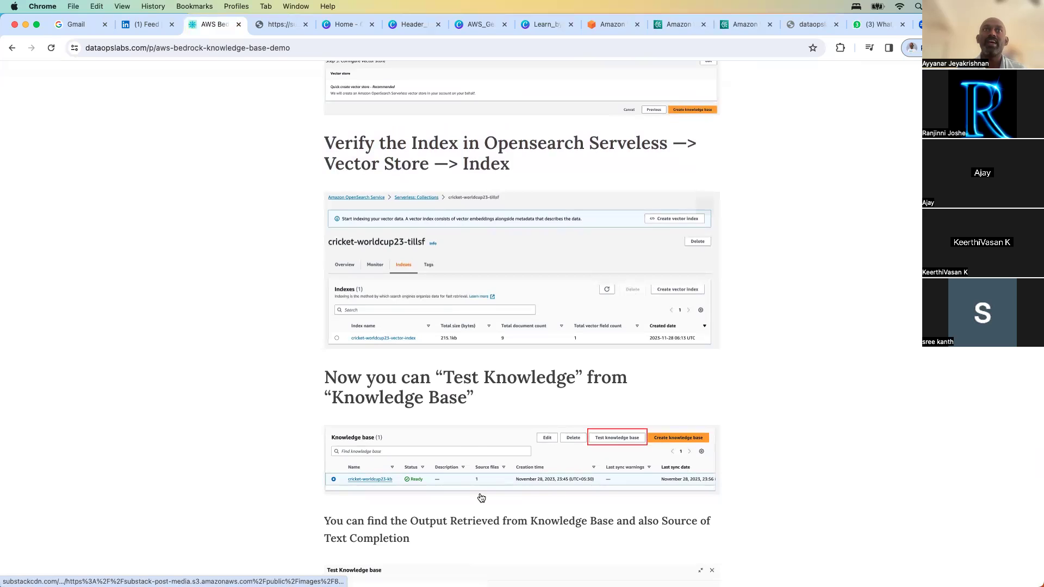
scroll(795, 380, down, 2)
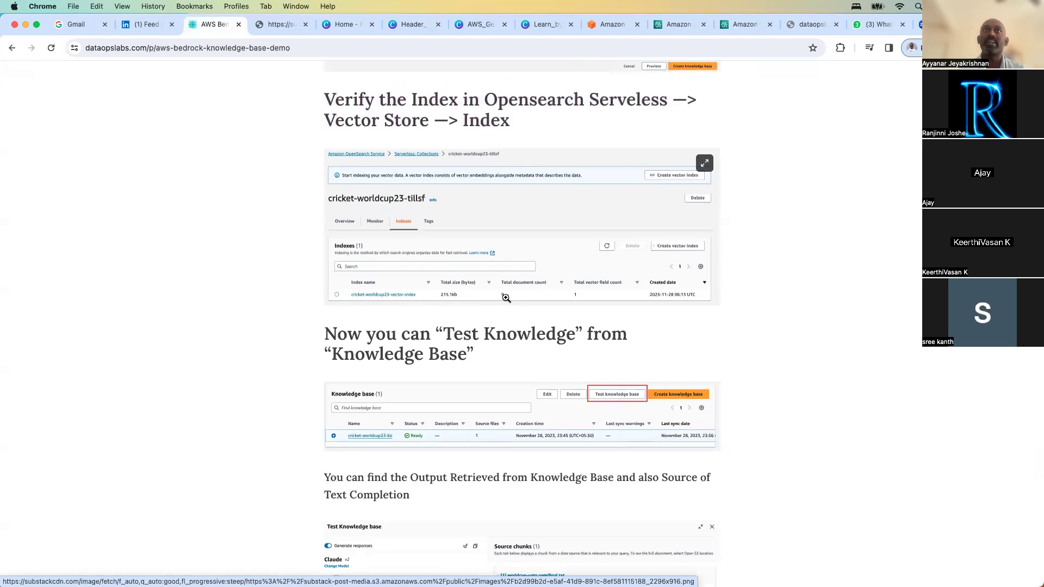
scroll(829, 299, down, 3)
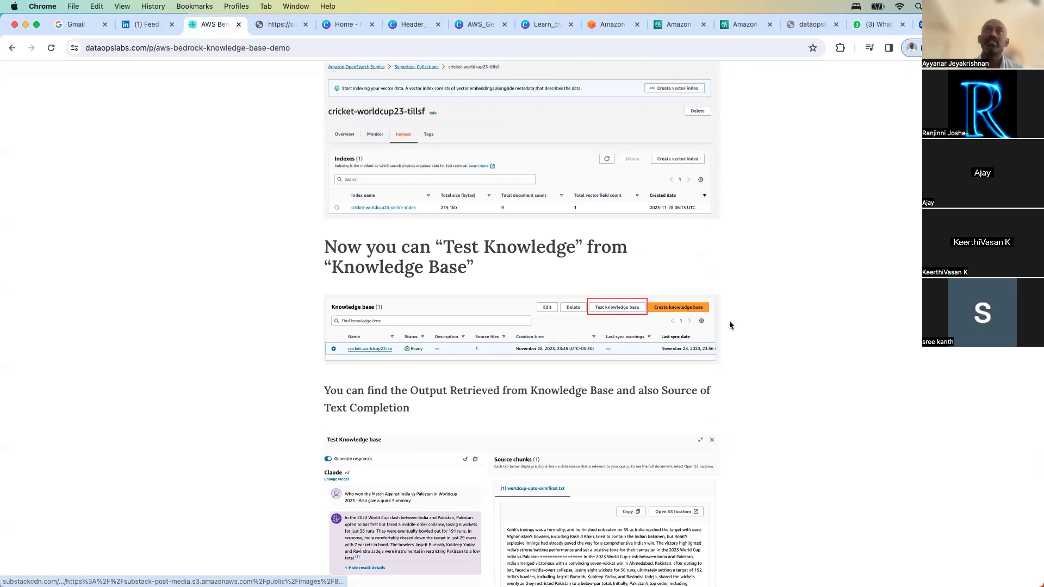
scroll(729, 325, down, 3)
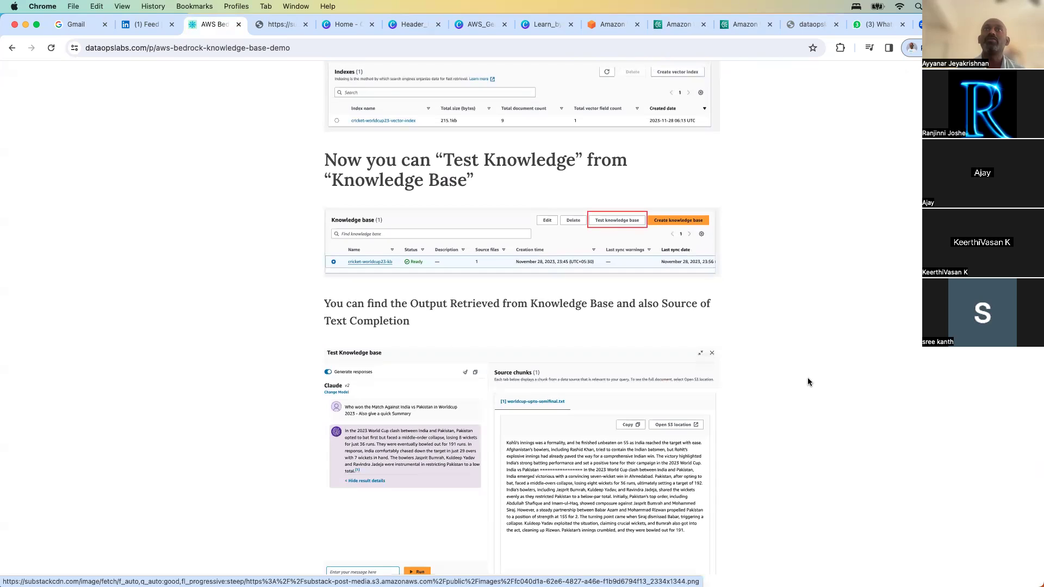
scroll(808, 381, down, 5)
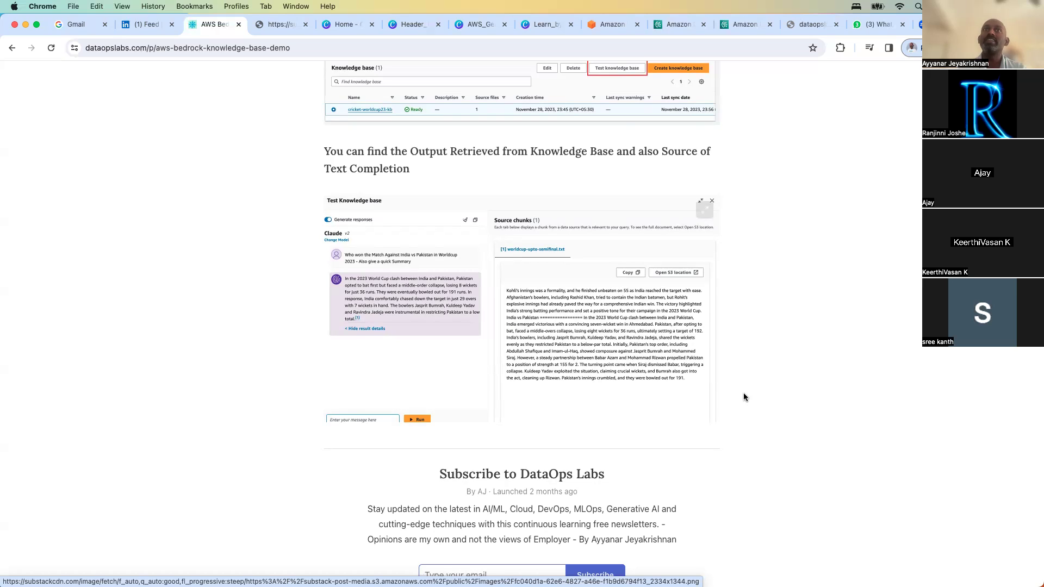
scroll(832, 357, down, 2)
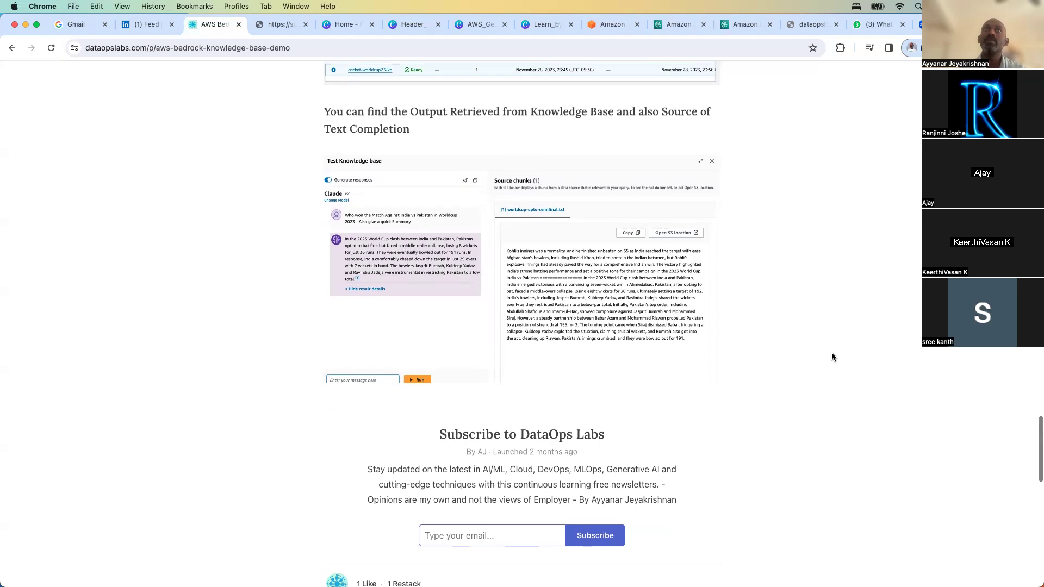
scroll(832, 356, up, 5)
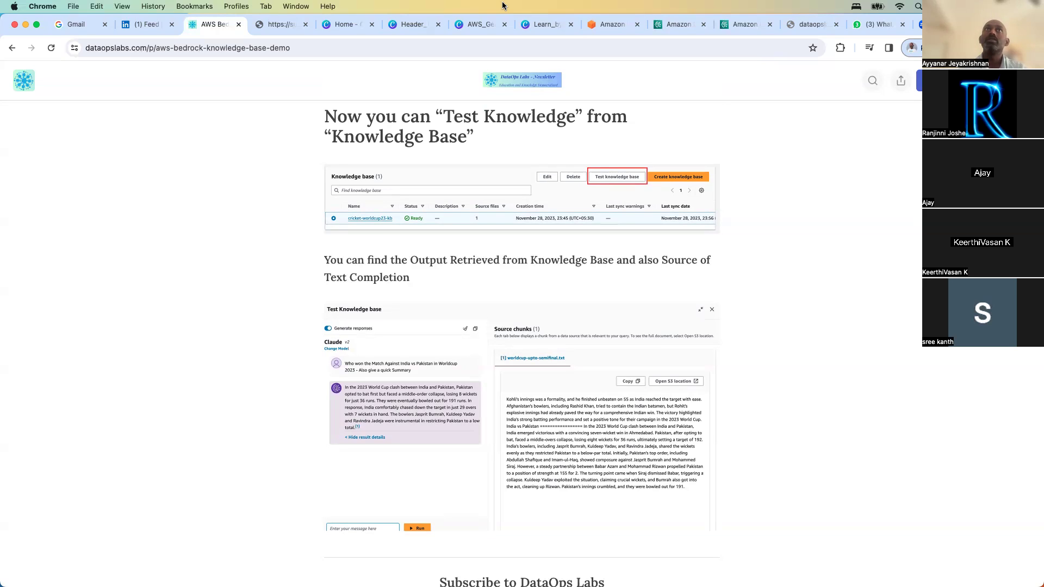
Step: Return to the Amazon Bedrock console and view the Provisioned Throughput page
click(615, 25)
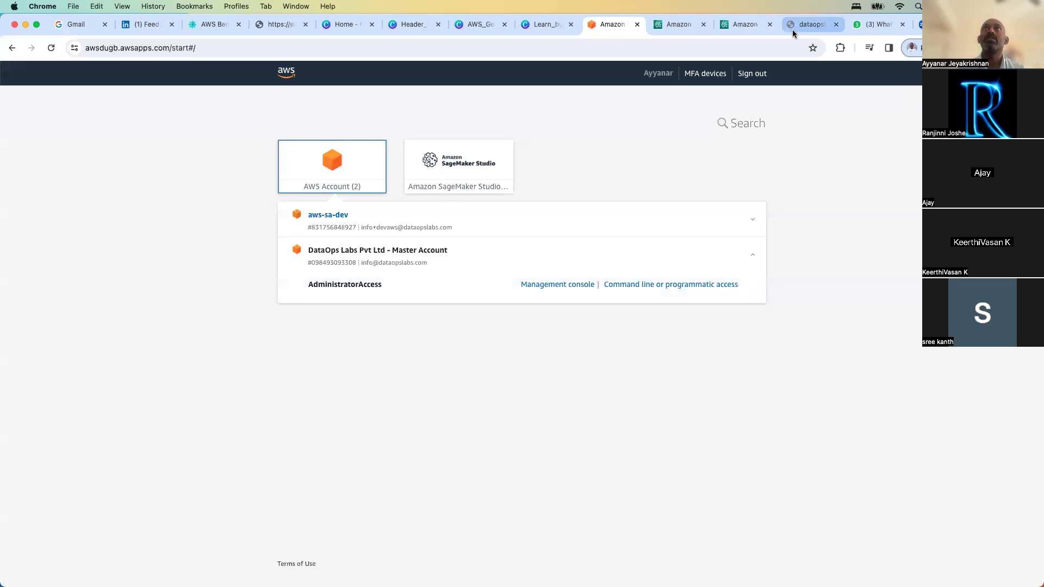
click(215, 24)
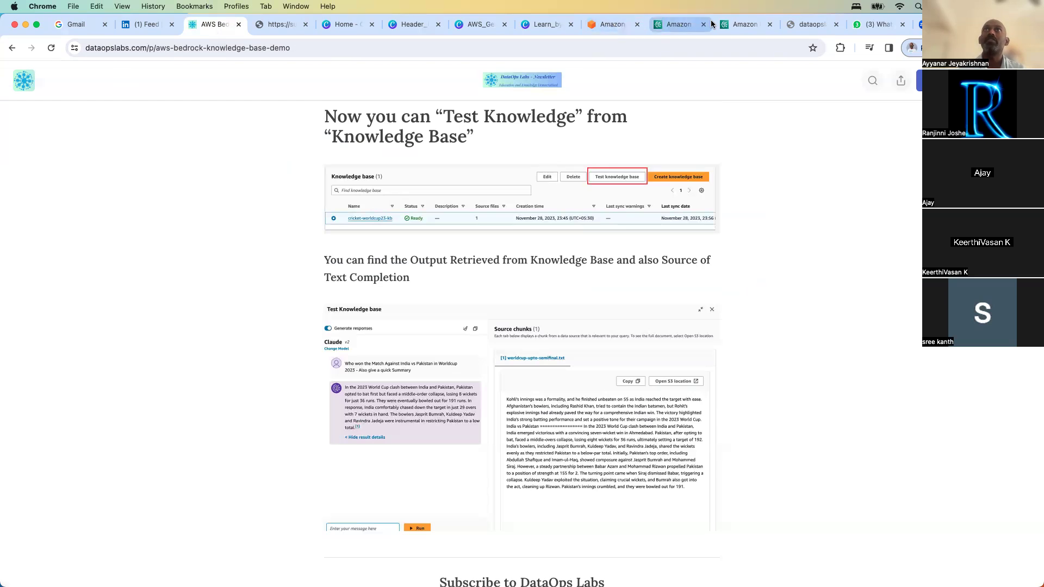
click(608, 25)
click(671, 26)
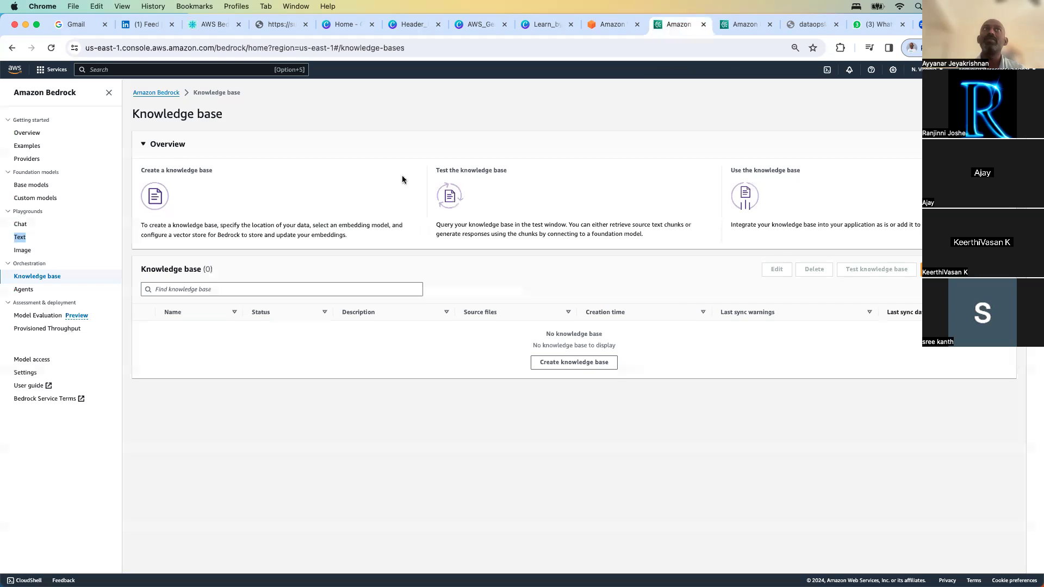
click(609, 27)
click(677, 25)
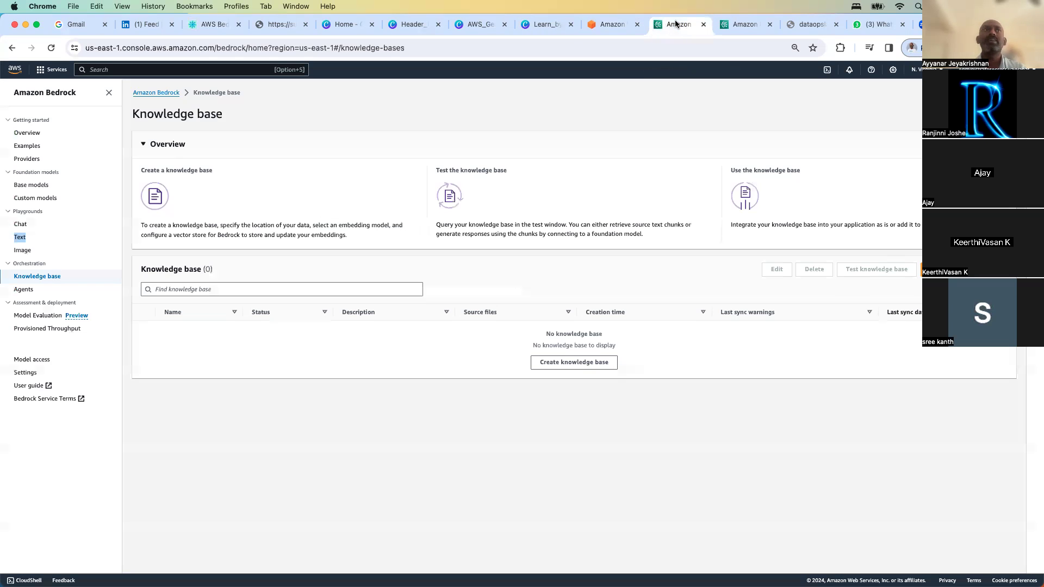
click(43, 331)
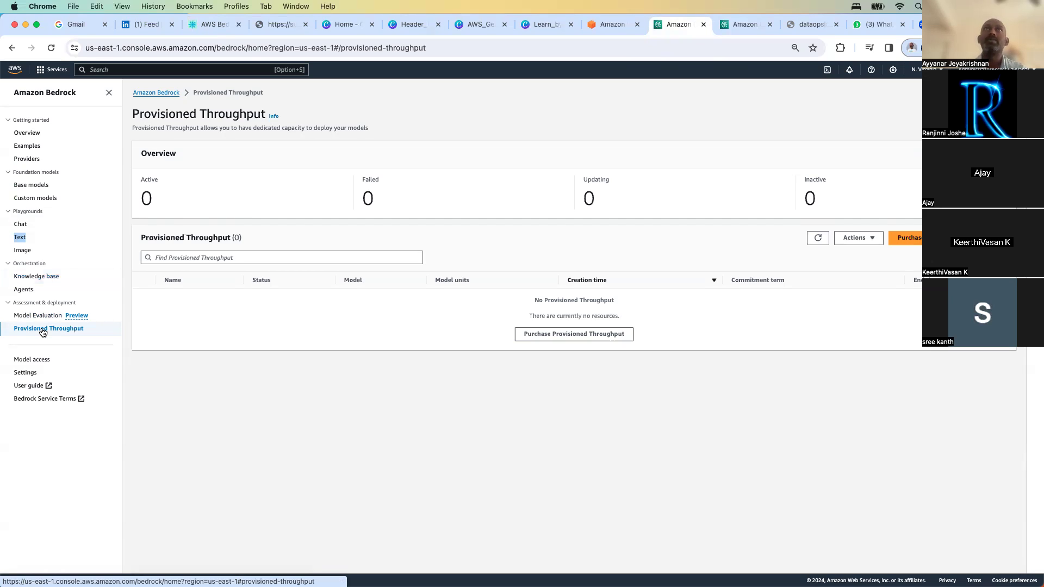
Step: Check the progress of the knowledge base creation and close the redundant Bedrock browser tab
click(736, 24)
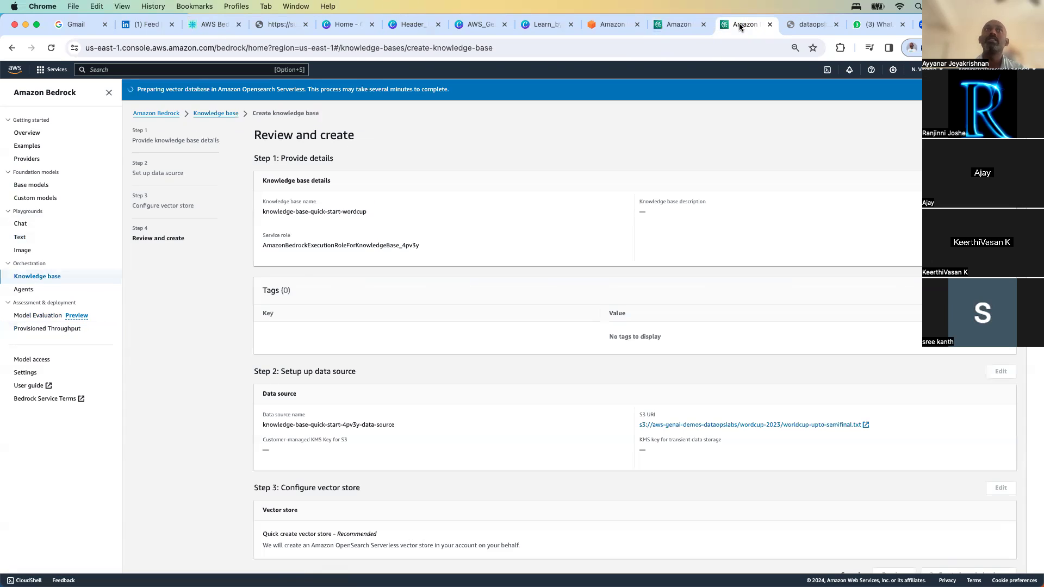
key(super+w)
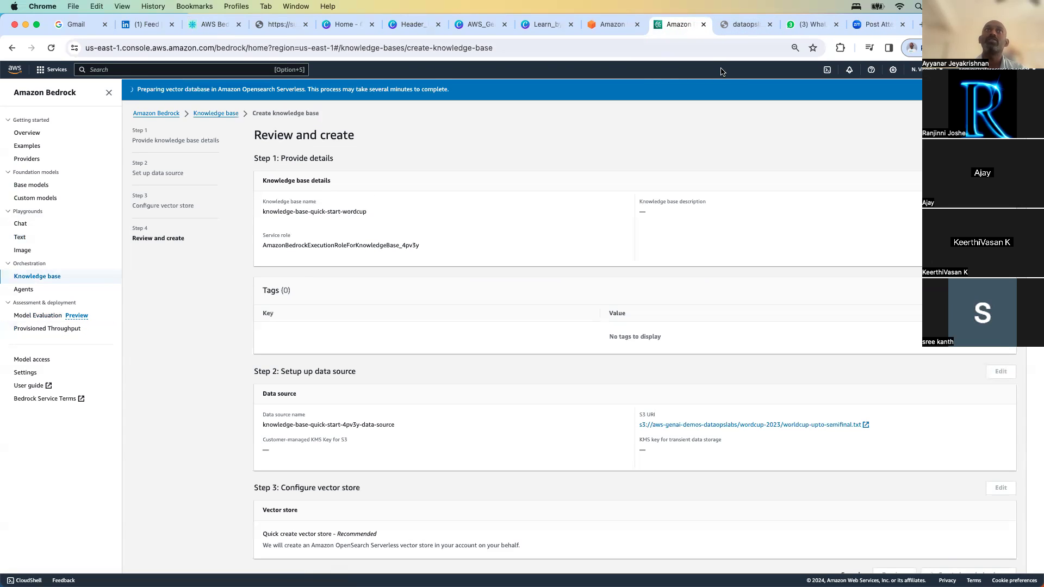
drag(794, 356, 714, 5)
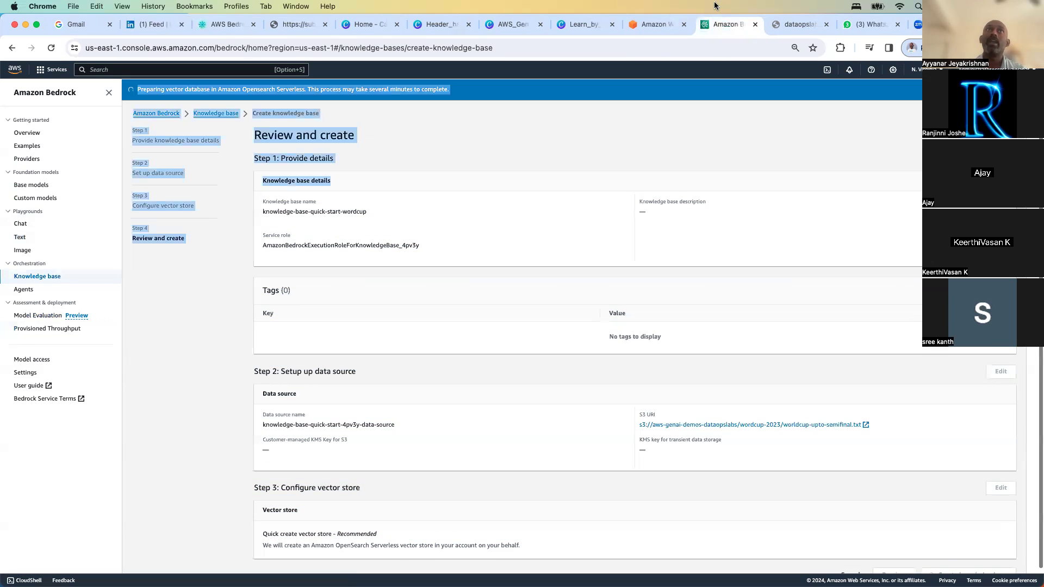
click(675, 147)
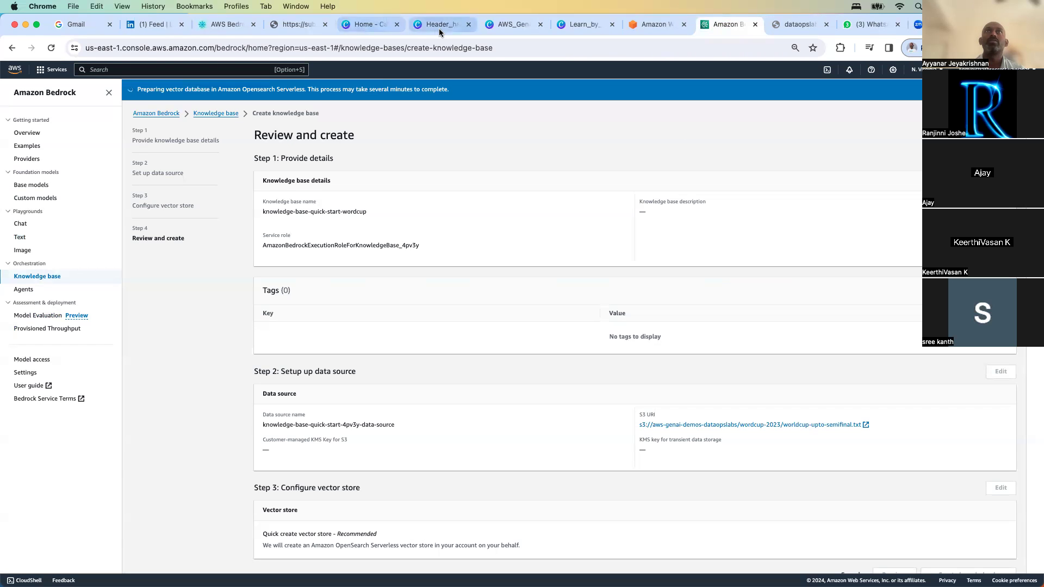
Step: Switch to the Canva presentation and move the agenda item "How to Access Bedrock via Boto3" directly below "Knowledge Base", leaving no empty bullet
click(573, 22)
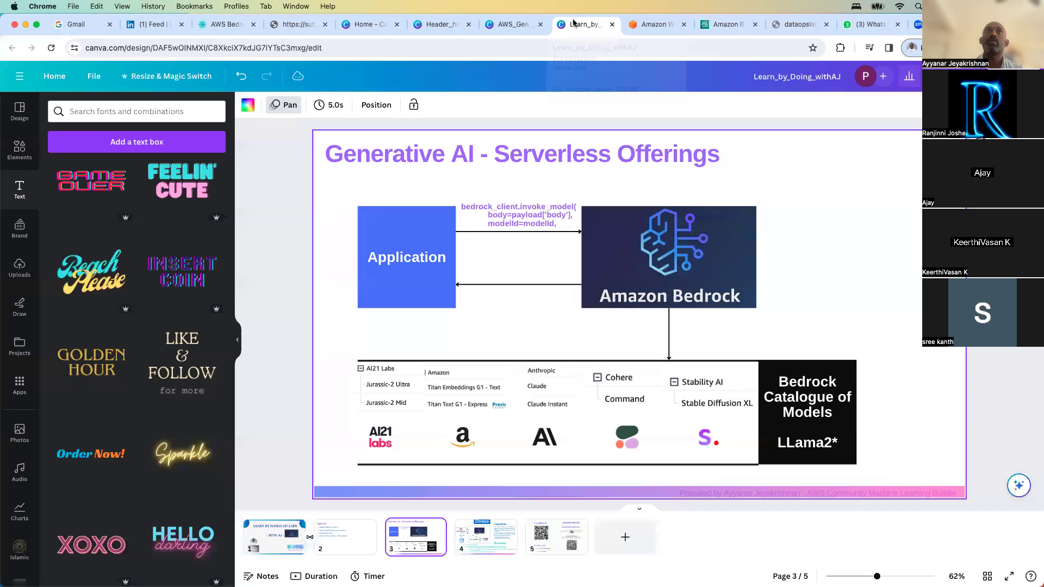
click(335, 540)
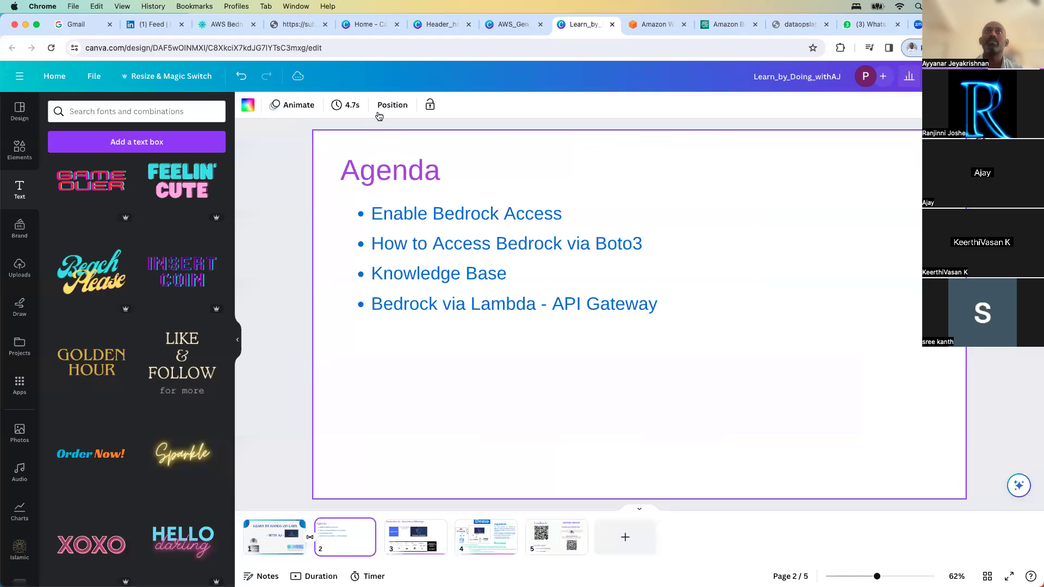
click(382, 213)
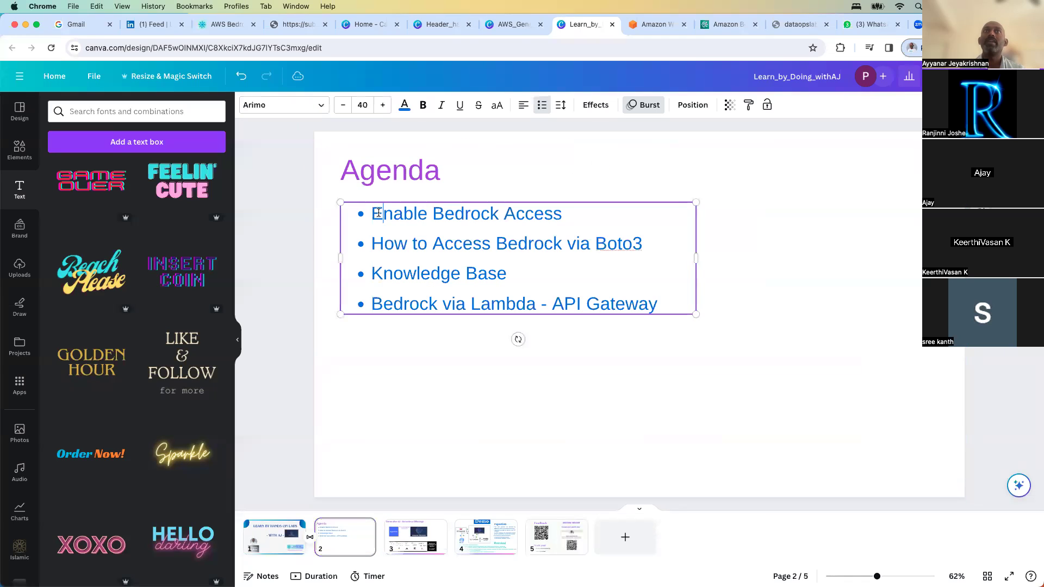
drag(506, 271, 648, 240)
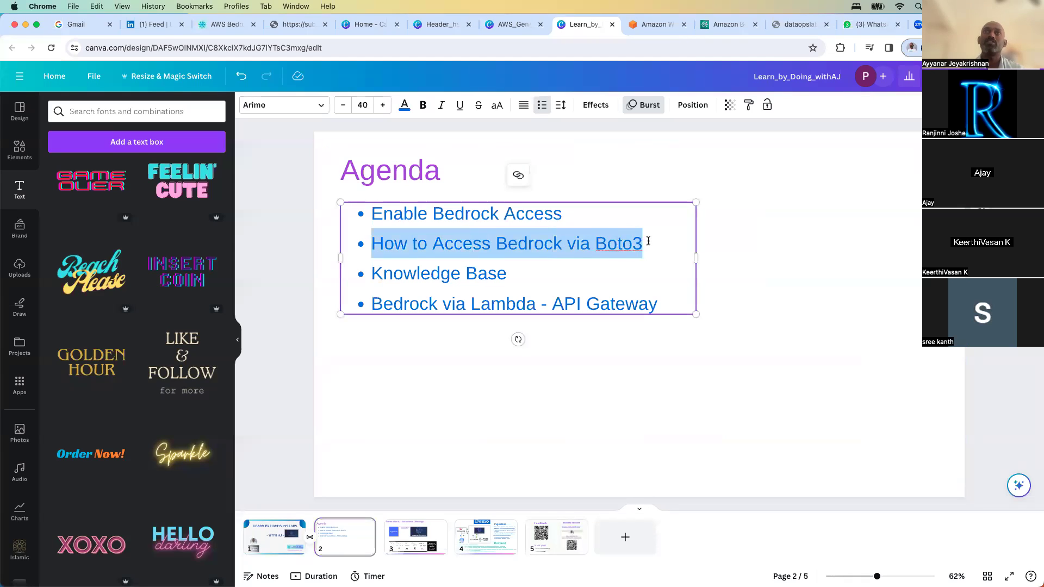
key(cmd+x)
click(585, 266)
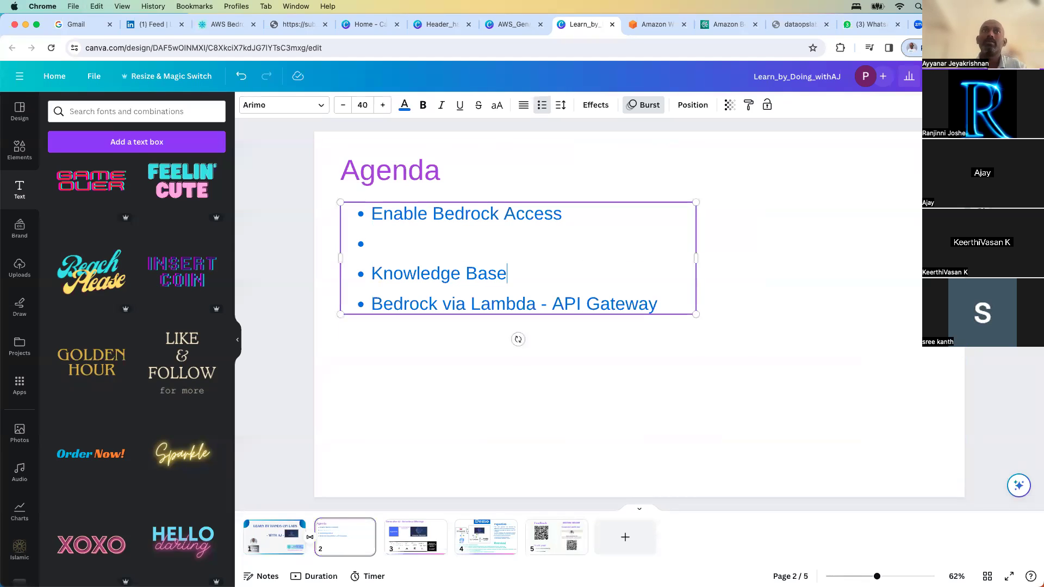
key(Return)
key(cmd+v)
click(462, 243)
key(BackSpace)
key(BackSpace)
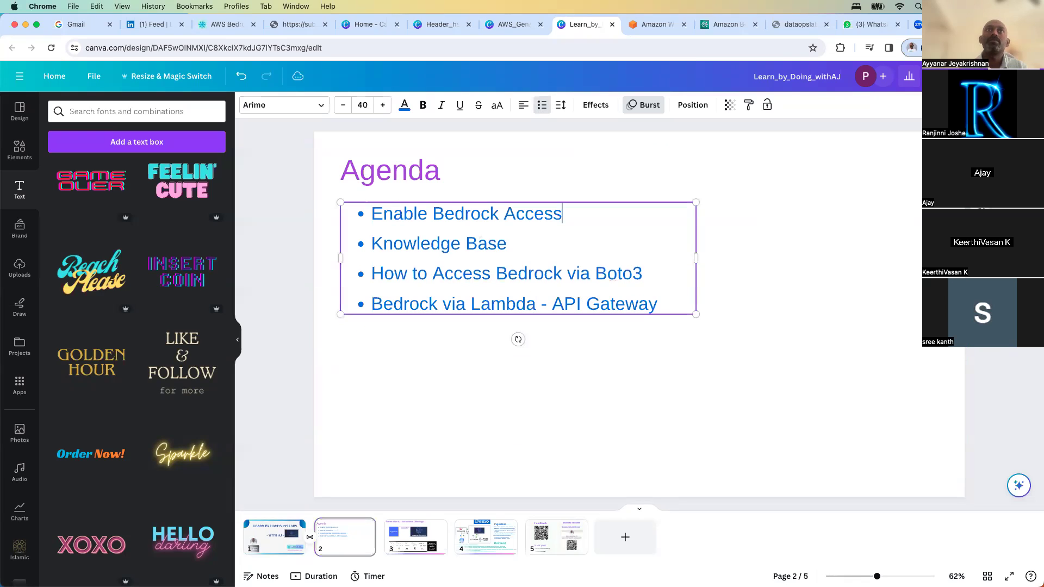
Step: Delete the Demo slide with the Streamlit, LangChain and FAISS diagram, and show the "Generative AI - Serverless Offerings" slide
click(496, 537)
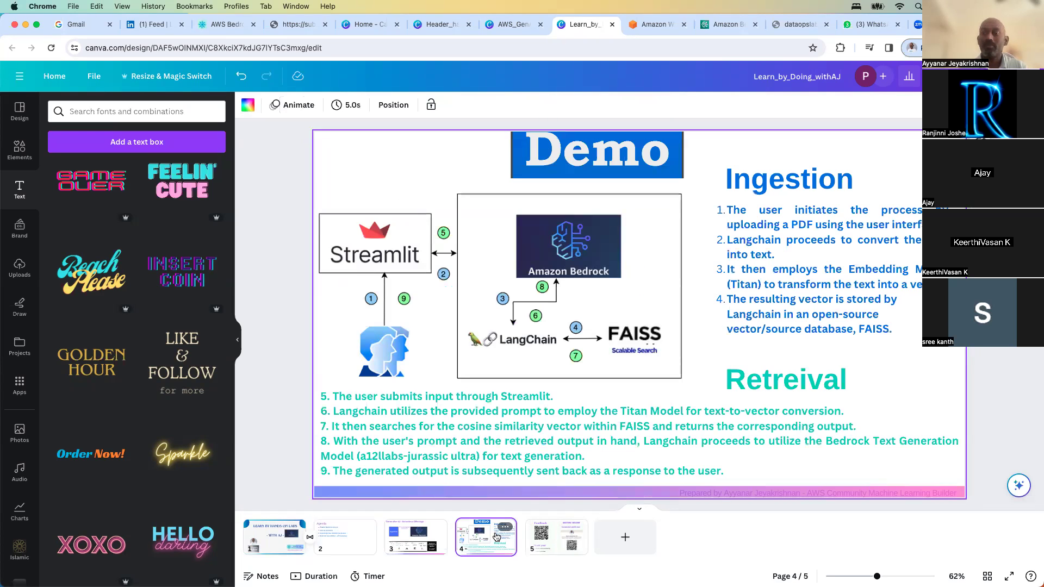
key(BackSpace)
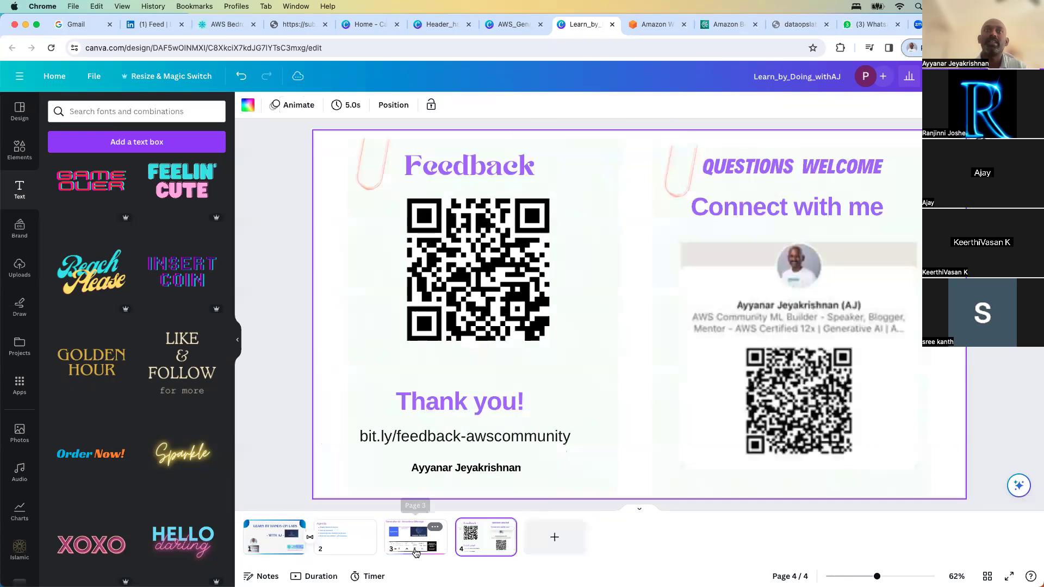
click(413, 542)
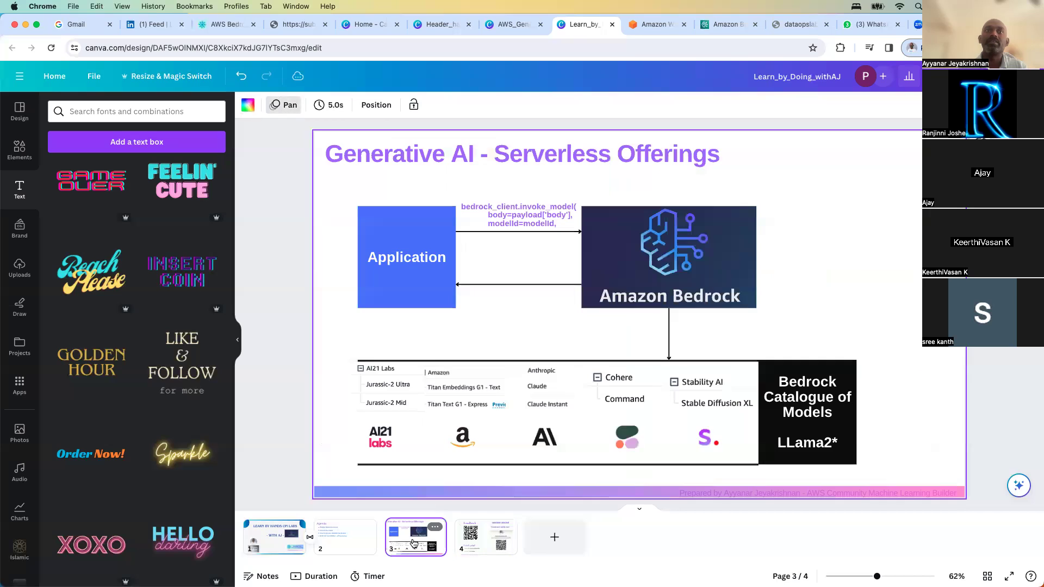
Step: Show the Agenda slide of the presentation
click(320, 545)
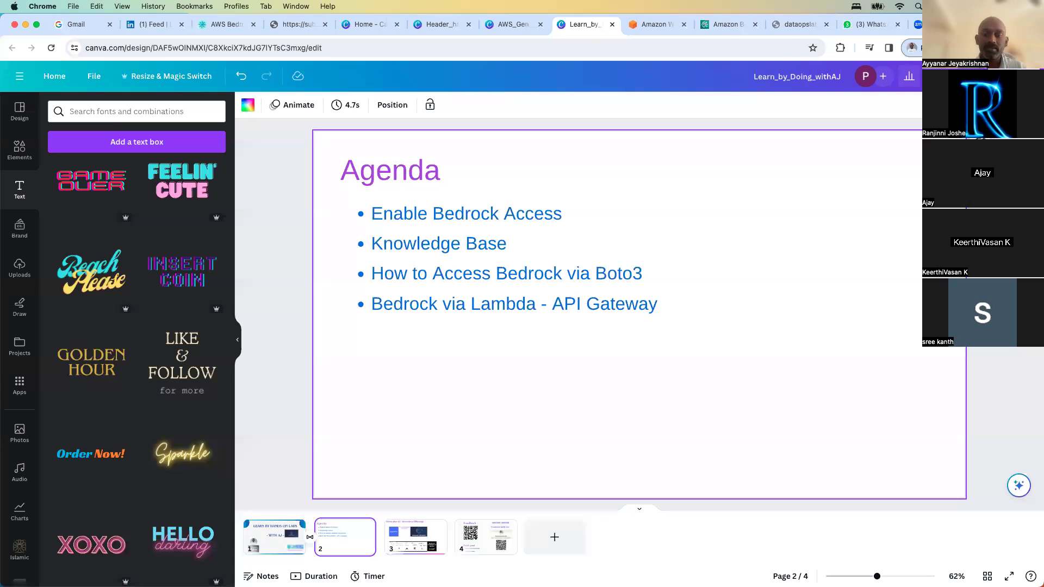
key(super+Tab)
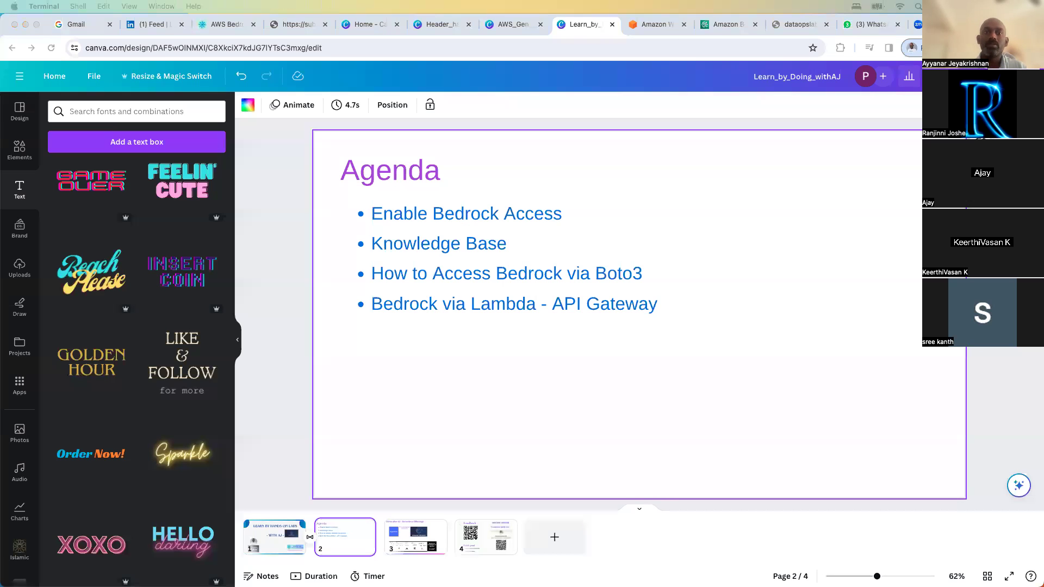
drag(634, 163, 669, 188)
click(683, 227)
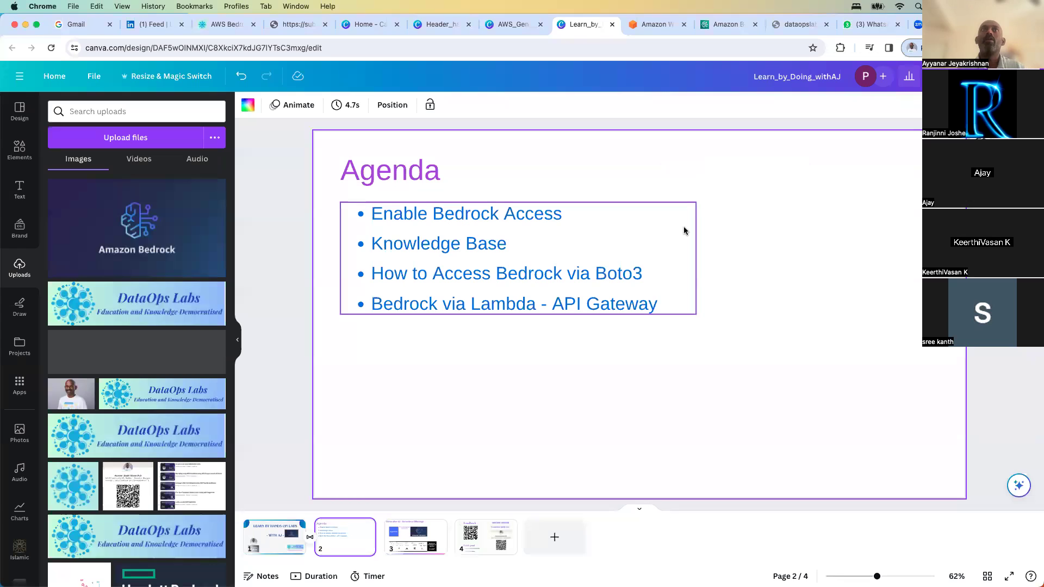
click(28, 118)
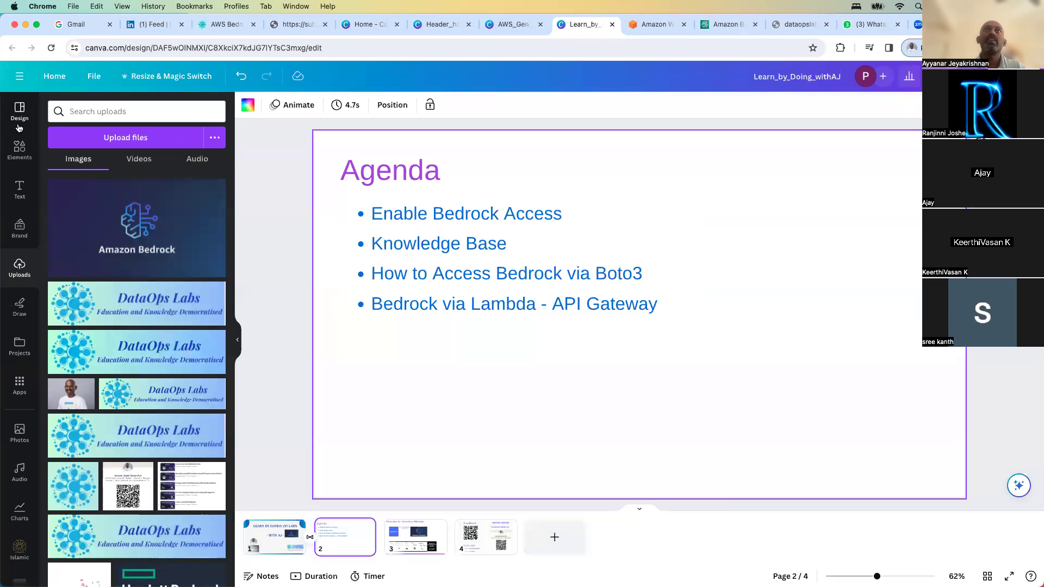
Step: Open the learning-aws-bedrock GitHub repository in a new browser tab and display Bedrock_Titan_Learning.ipynb from its blog3 folder
key(ctrl+t)
text(githu)
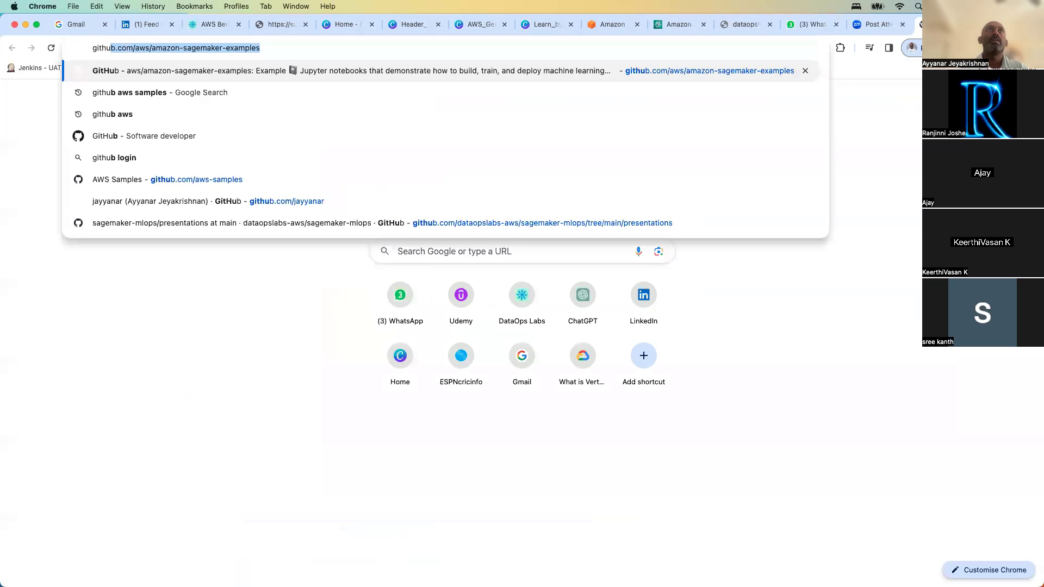
key(Return)
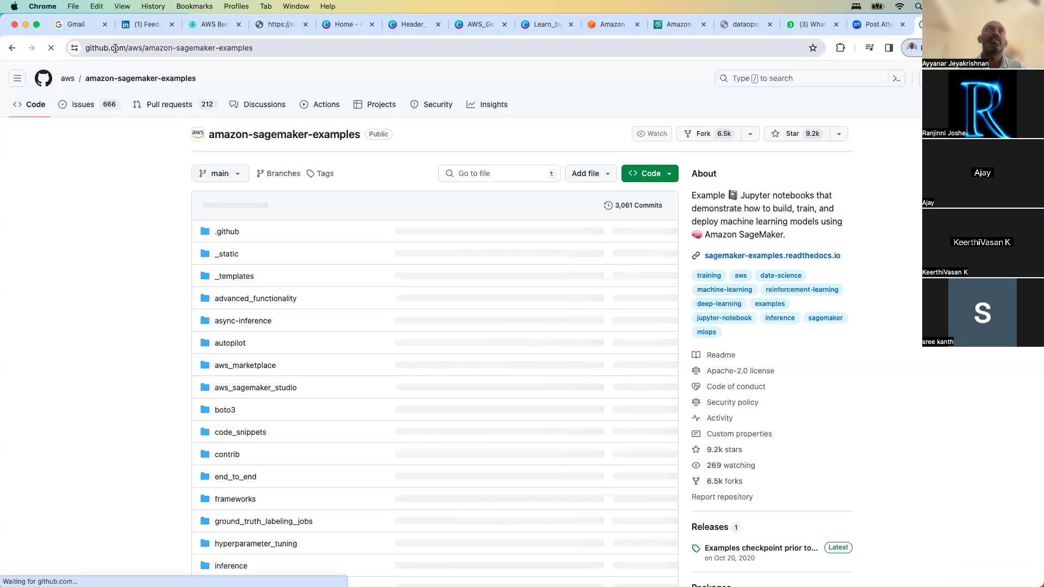
key(BackSpace)
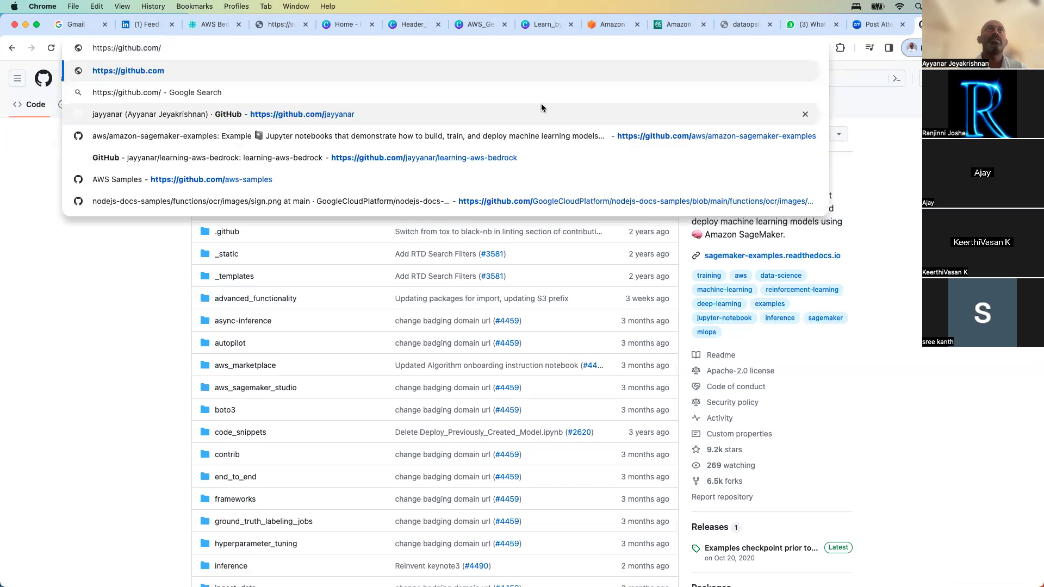
click(508, 163)
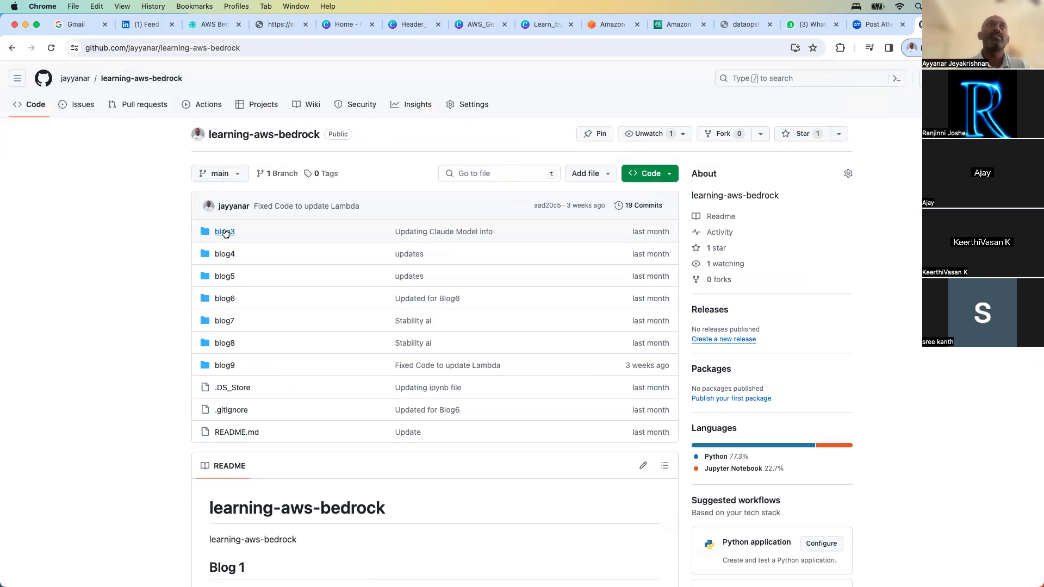
click(224, 232)
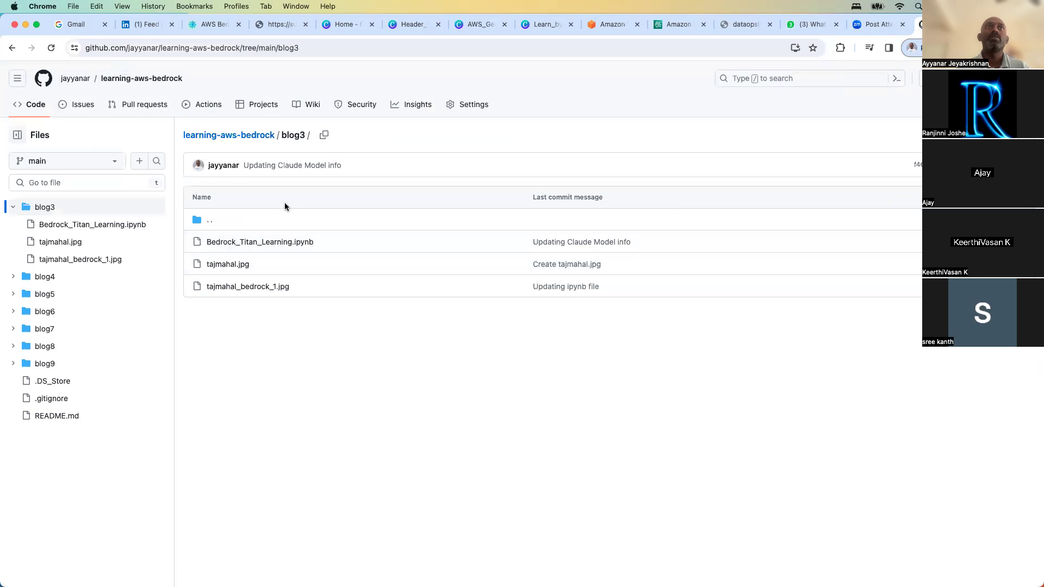
click(256, 243)
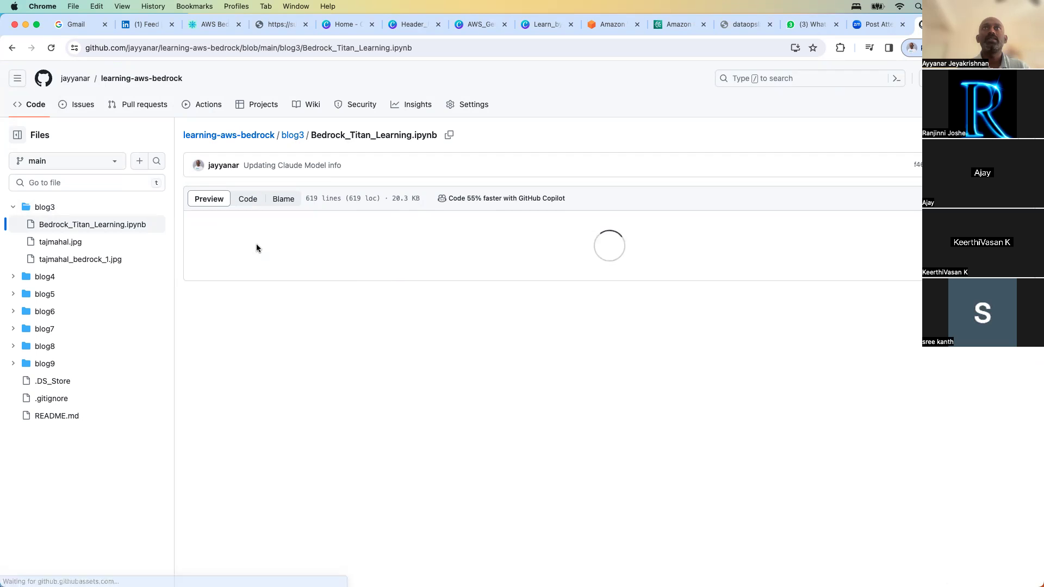
Step: Examine the notebook from the pip and Boto3 setup through the bedrock client code under "Load the Library" to the "Titan Text Model - Express" section
scroll(257, 248, down, 5)
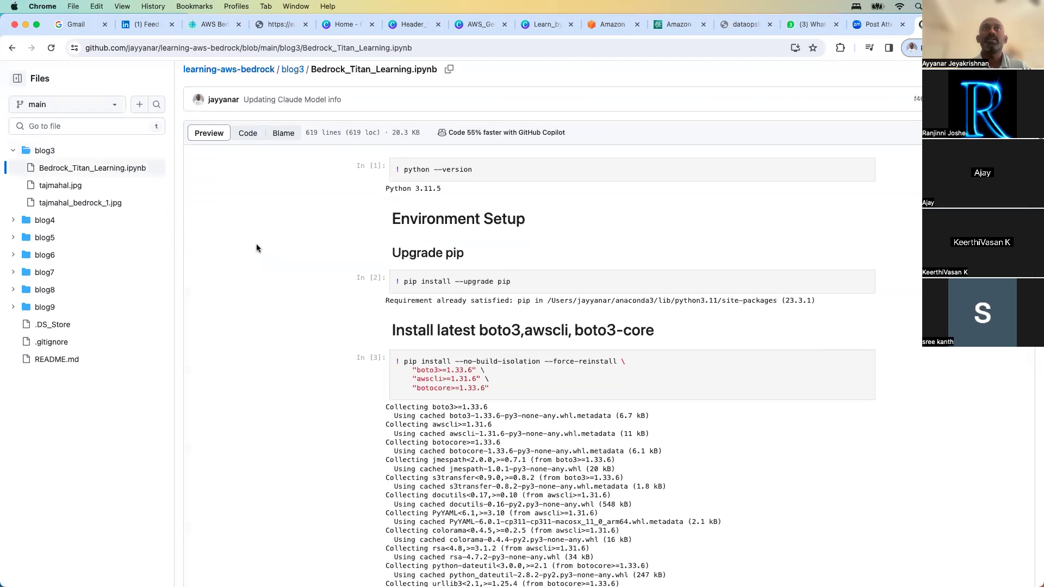
scroll(257, 248, up, 2)
scroll(256, 248, down, 1)
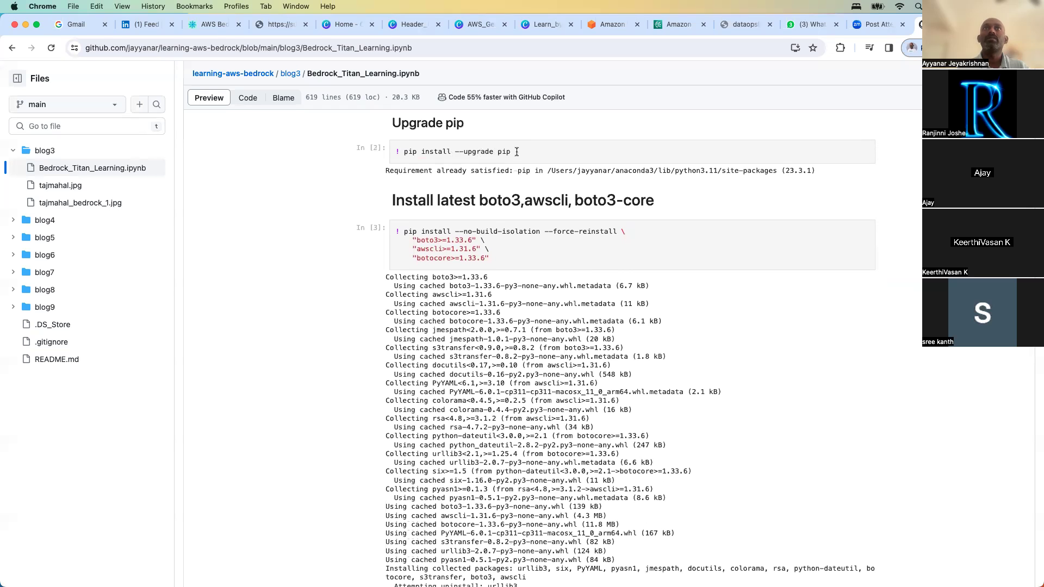
scroll(470, 255, down, 6)
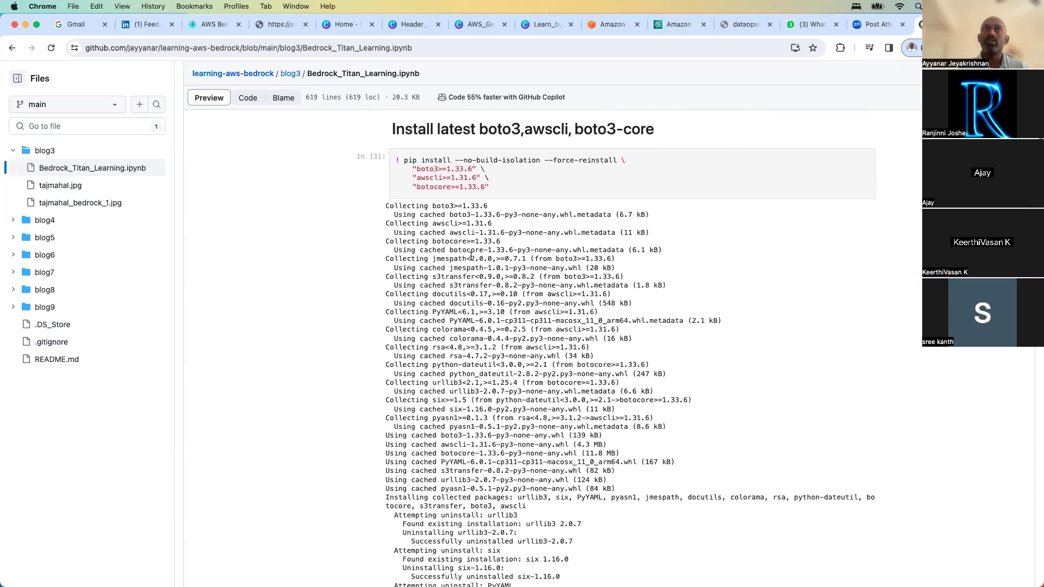
scroll(471, 255, down, 10)
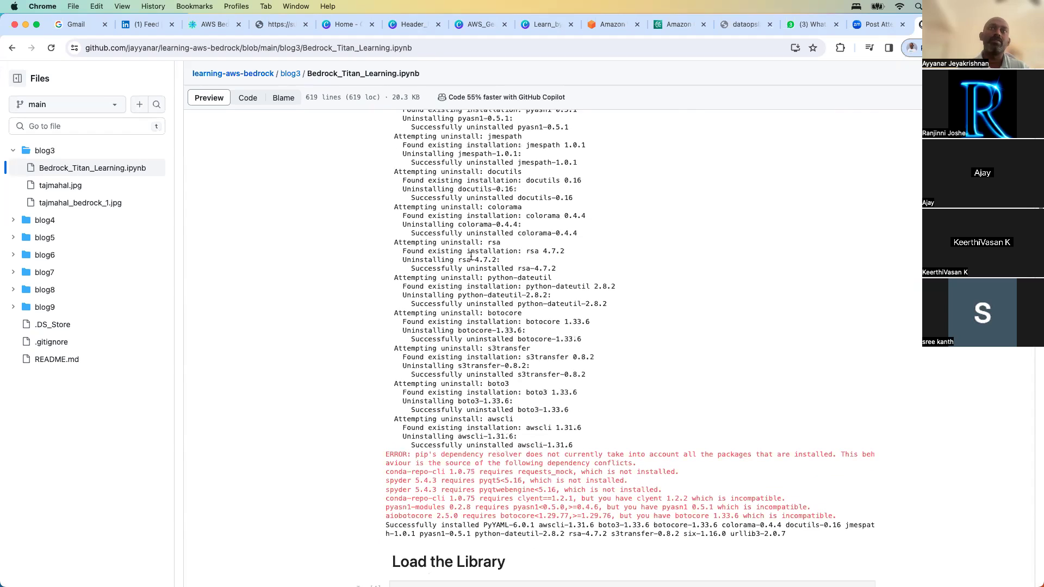
scroll(470, 255, down, 2)
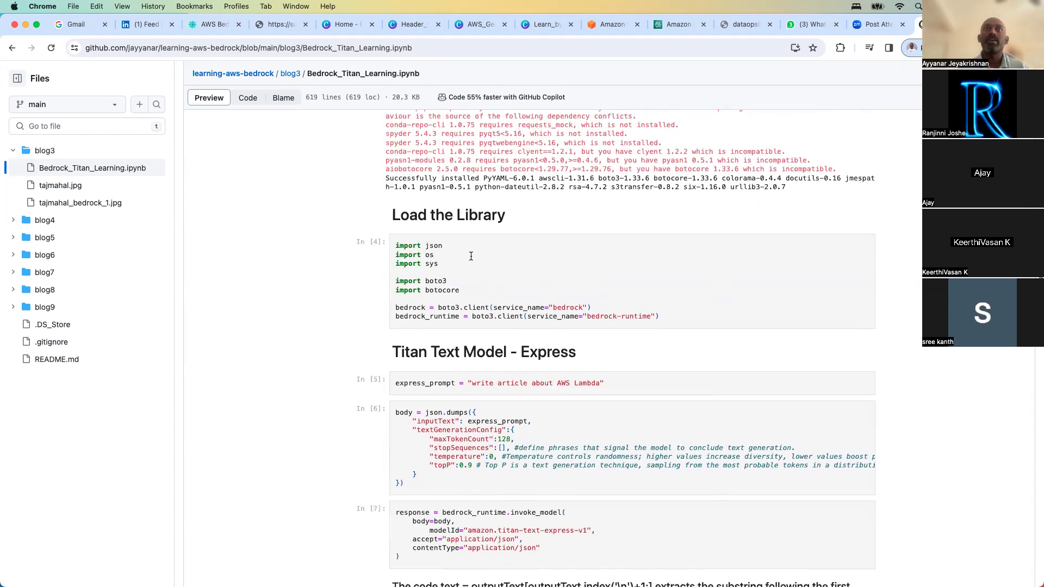
scroll(471, 256, down, 1)
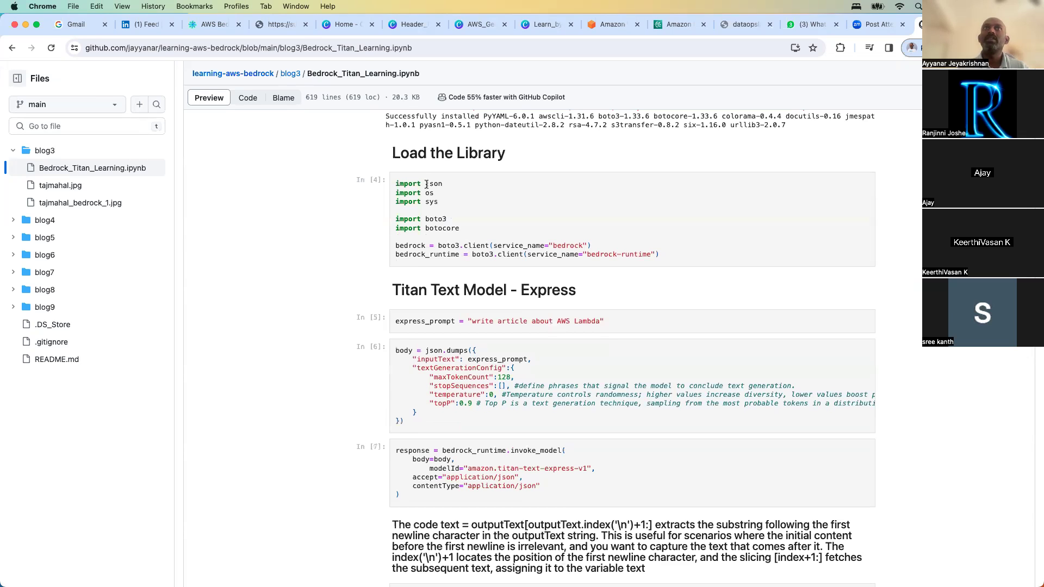
drag(396, 182, 682, 255)
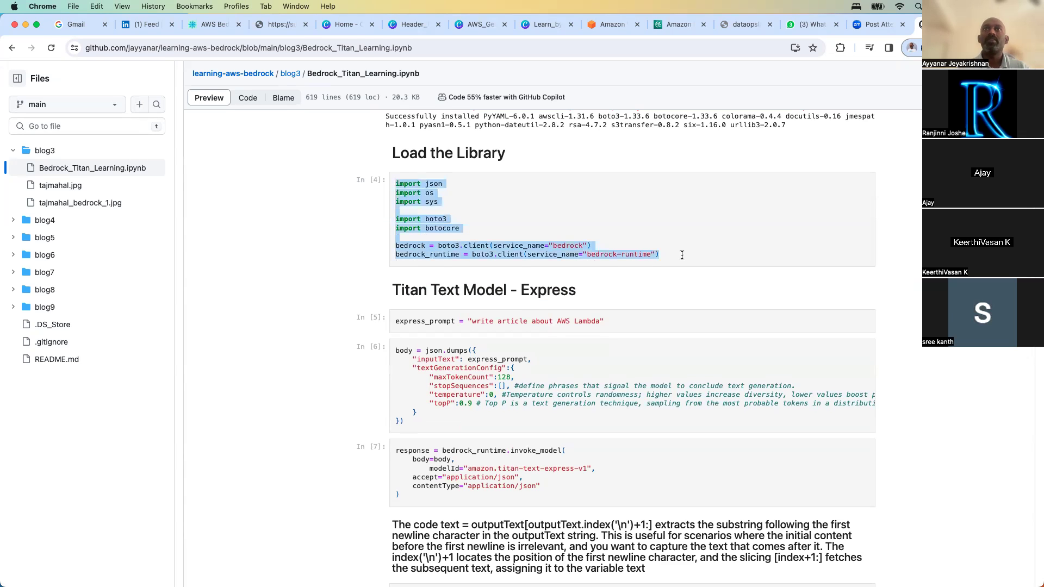
click(682, 255)
scroll(682, 254, down, 3)
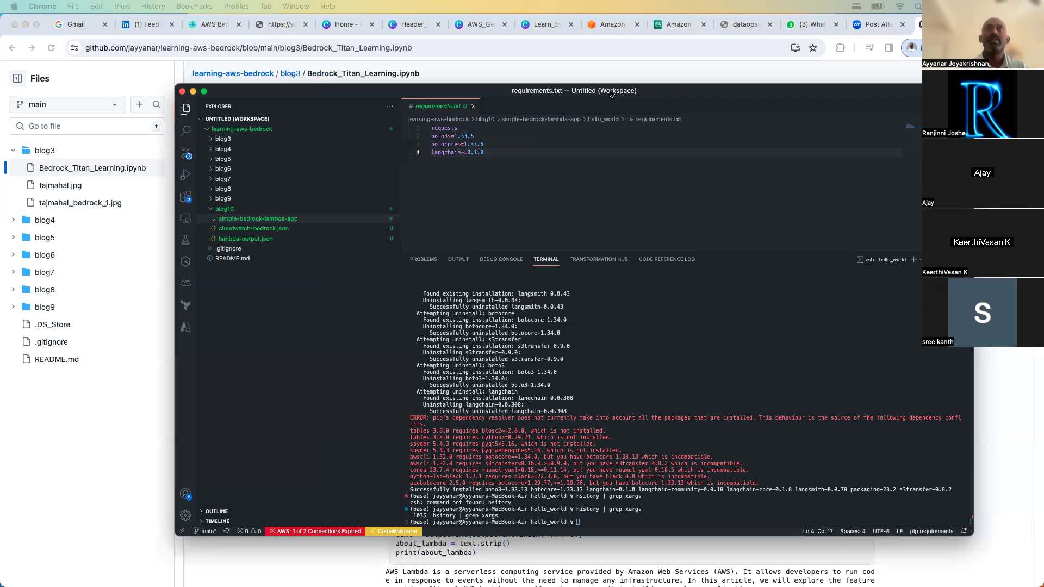
Step: Maximise the Visual Studio Code window, expand the workspace's blog3 folder, and return to the browser
double_click(617, 94)
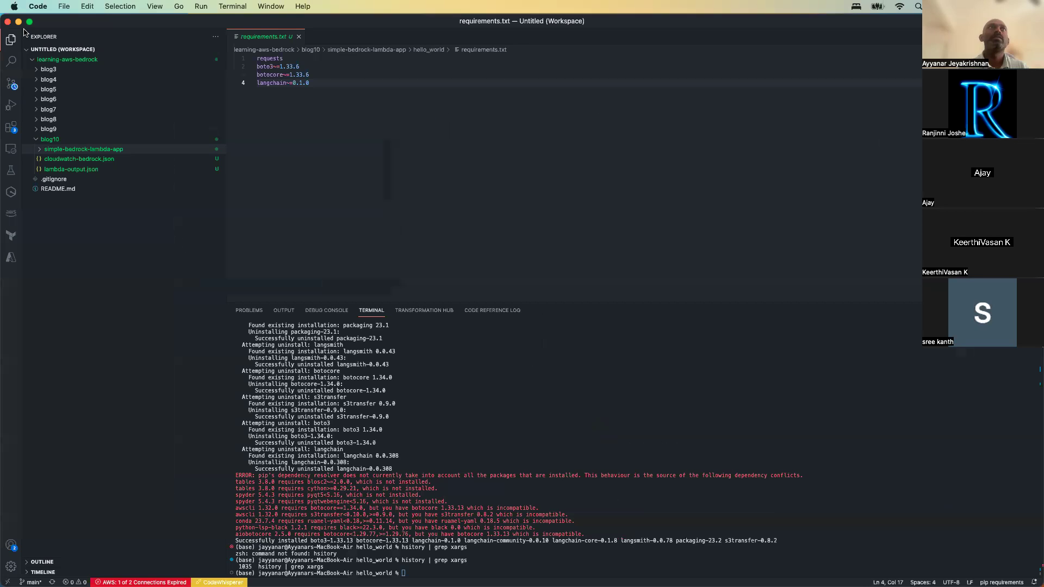
click(37, 72)
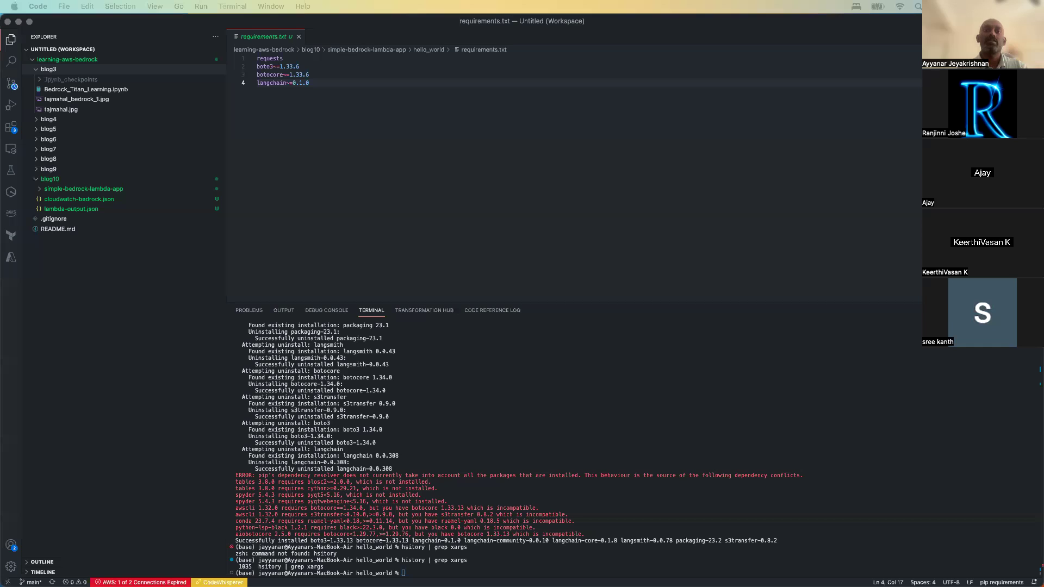
key(super+Tab)
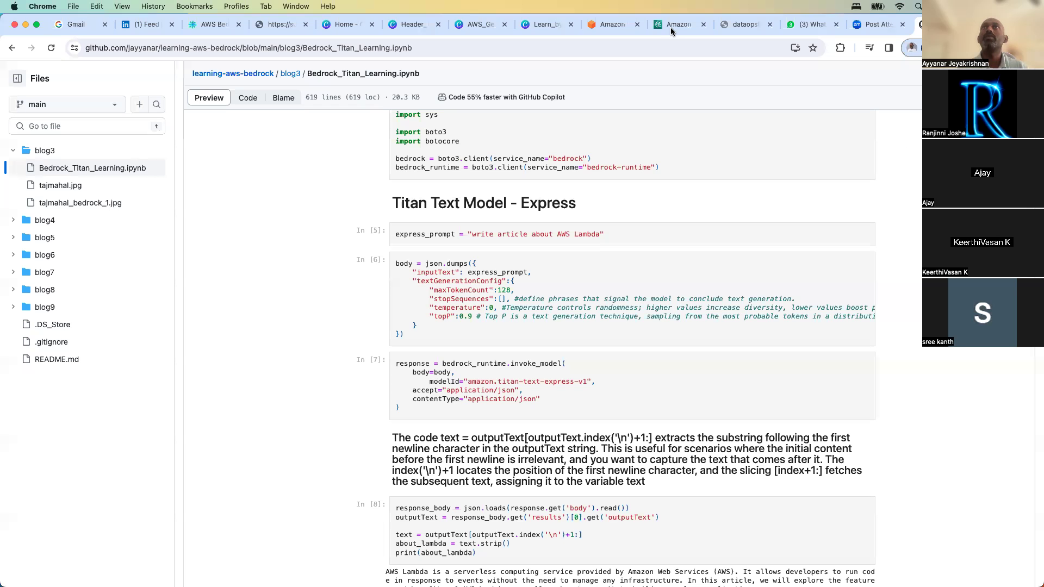
Step: Open the article "Family of Titan Text Models - CLI Demo" on the DataOps Labs site
click(543, 25)
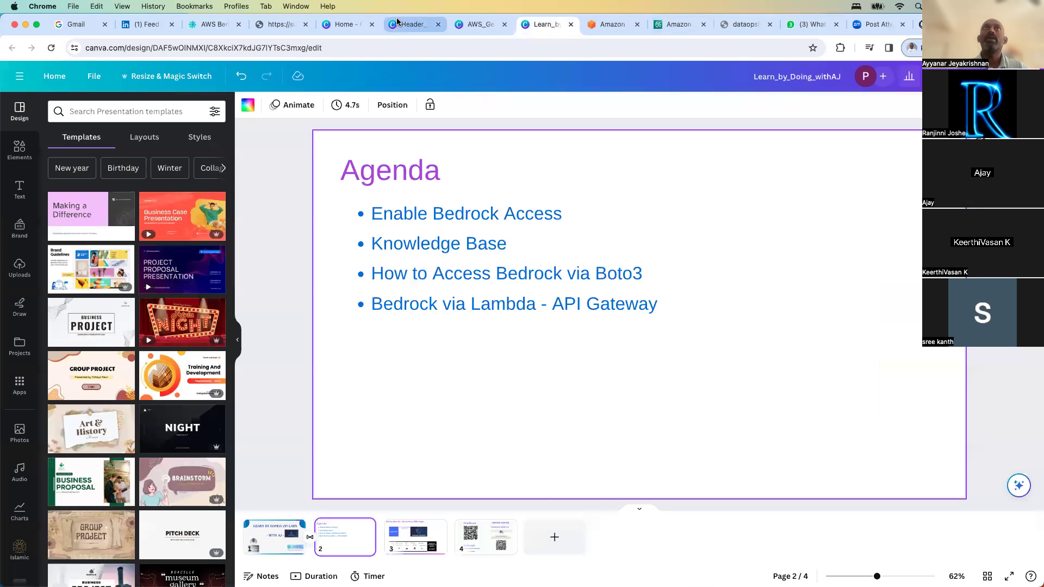
click(186, 27)
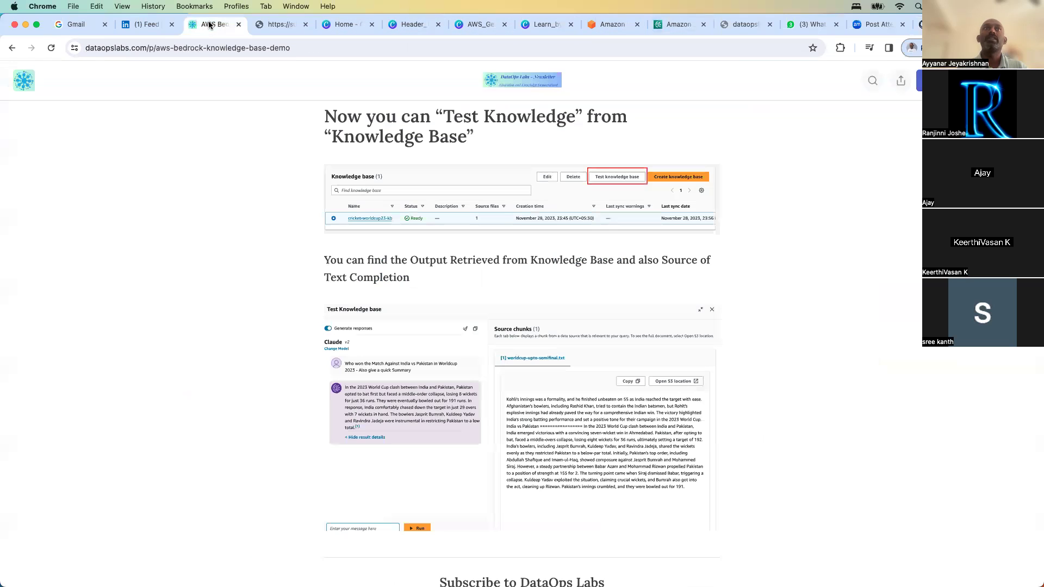
click(11, 49)
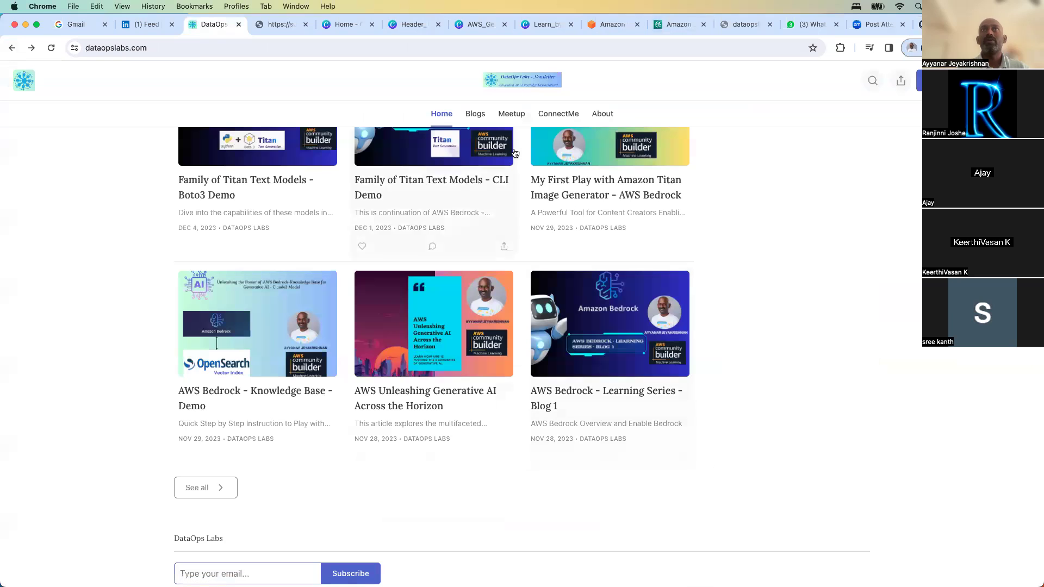
click(472, 170)
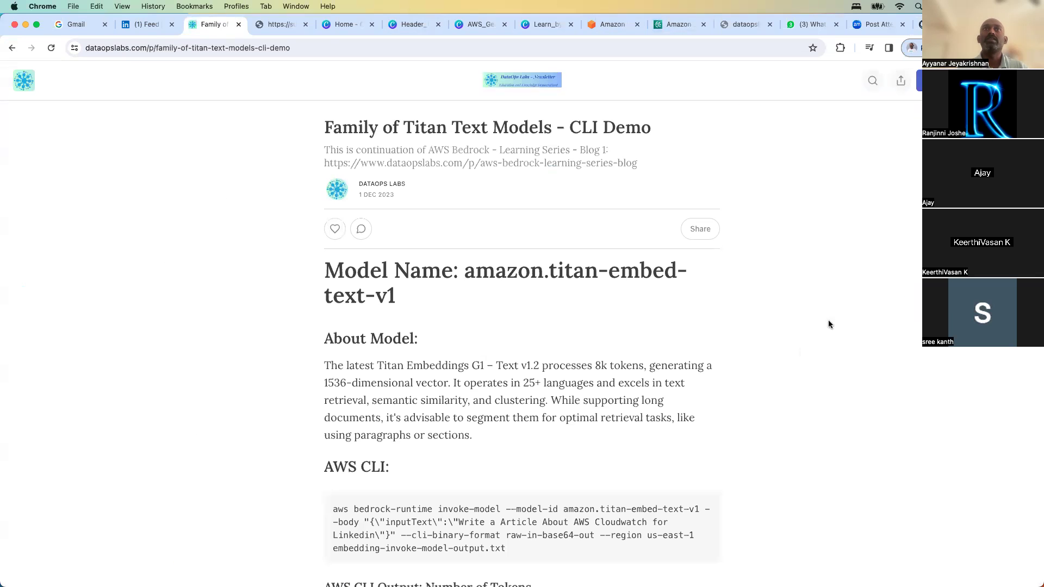
Step: Copy the complete AWS CLI invoke-model command for amazon.titan-text-lite-v1 from the article
scroll(828, 319, down, 1)
scroll(830, 318, down, 6)
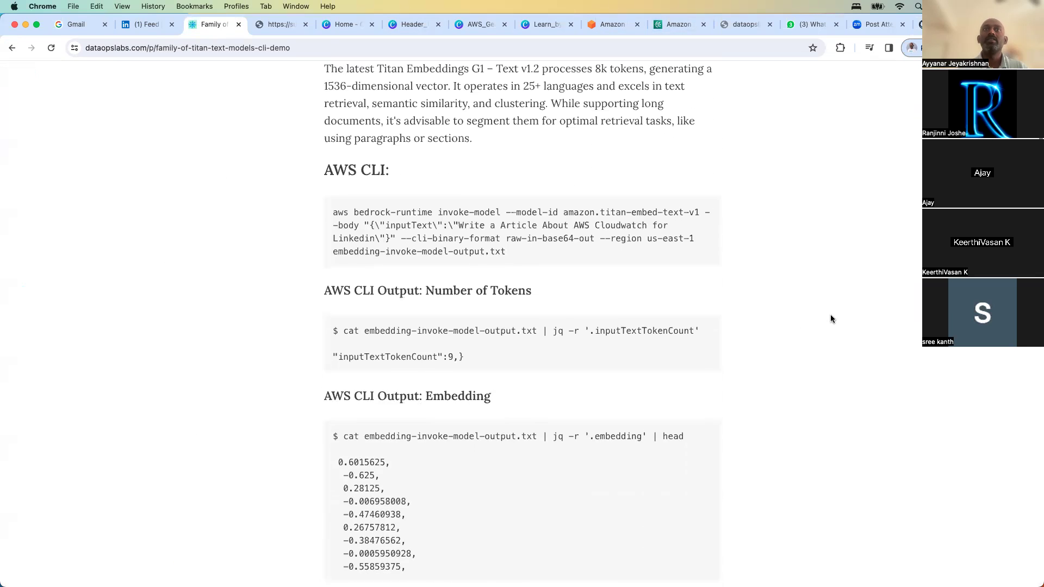
scroll(623, 219, down, 3)
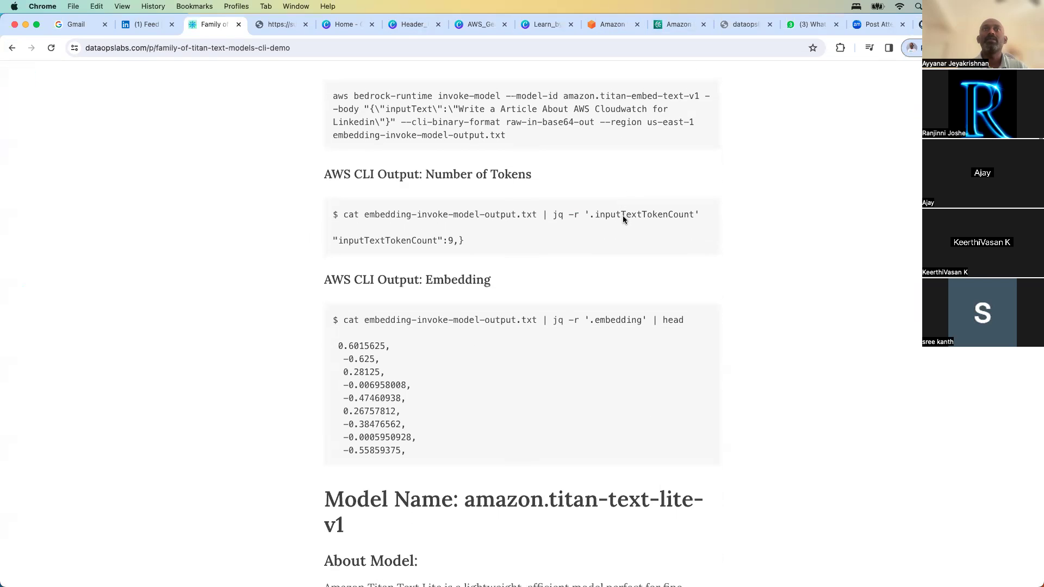
scroll(623, 219, down, 7)
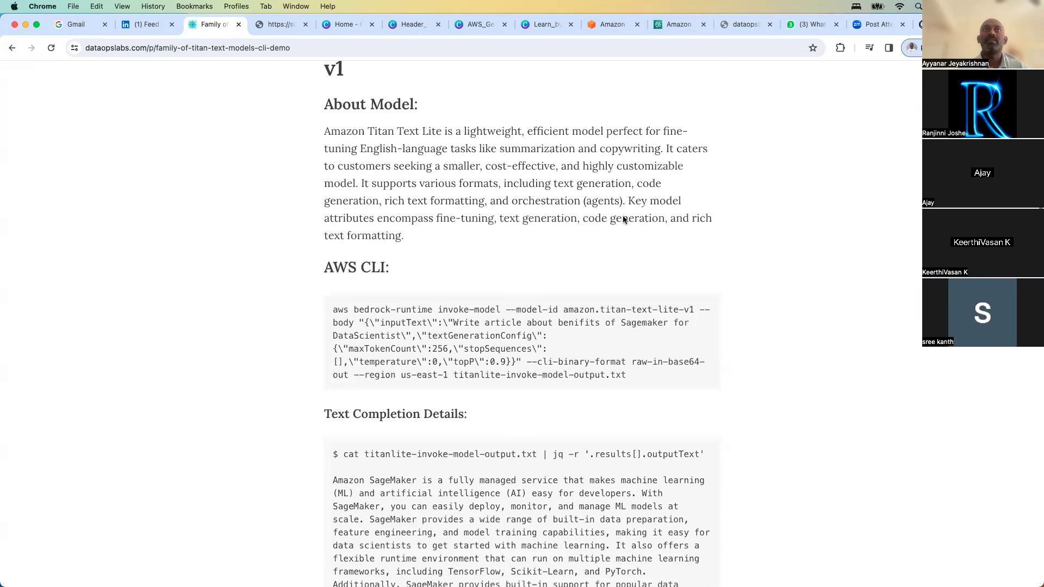
drag(631, 374, 328, 312)
key(super+c)
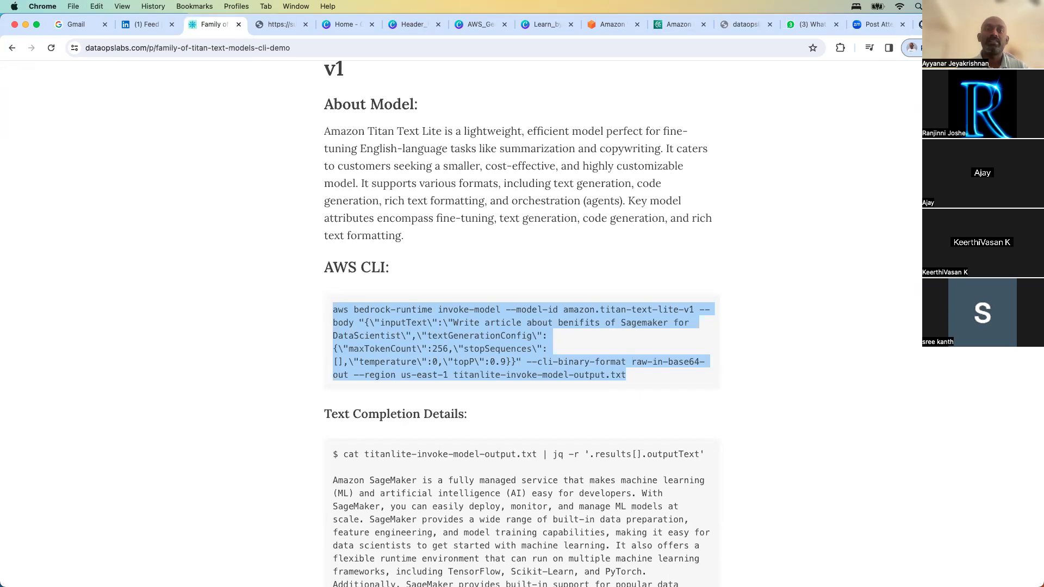
Step: Switch to Terminal, maximise its window and clear the old output
key(super+Tab)
drag(884, 16, 614, 11)
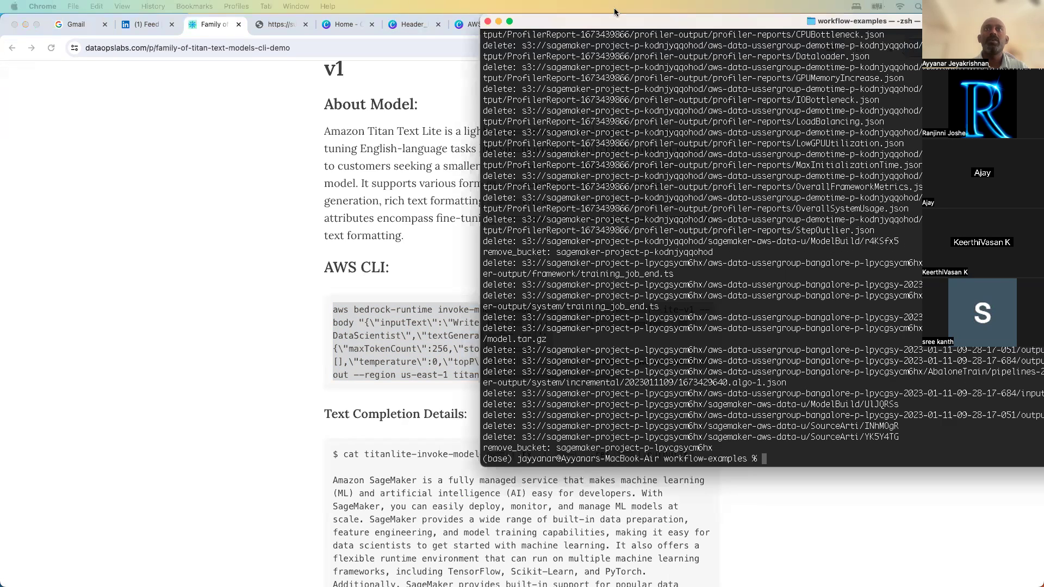
double_click(660, 20)
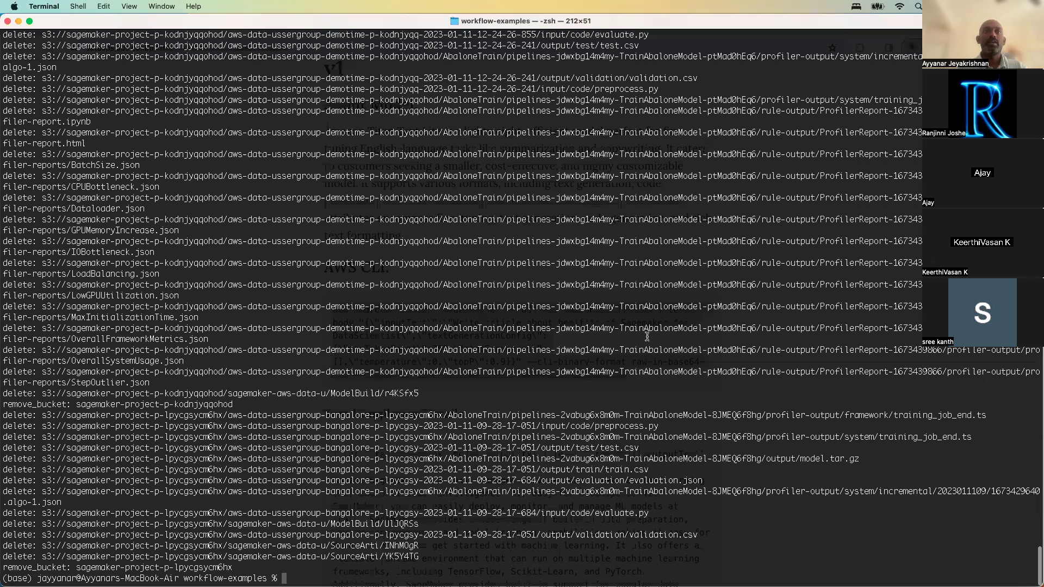
text(clear)
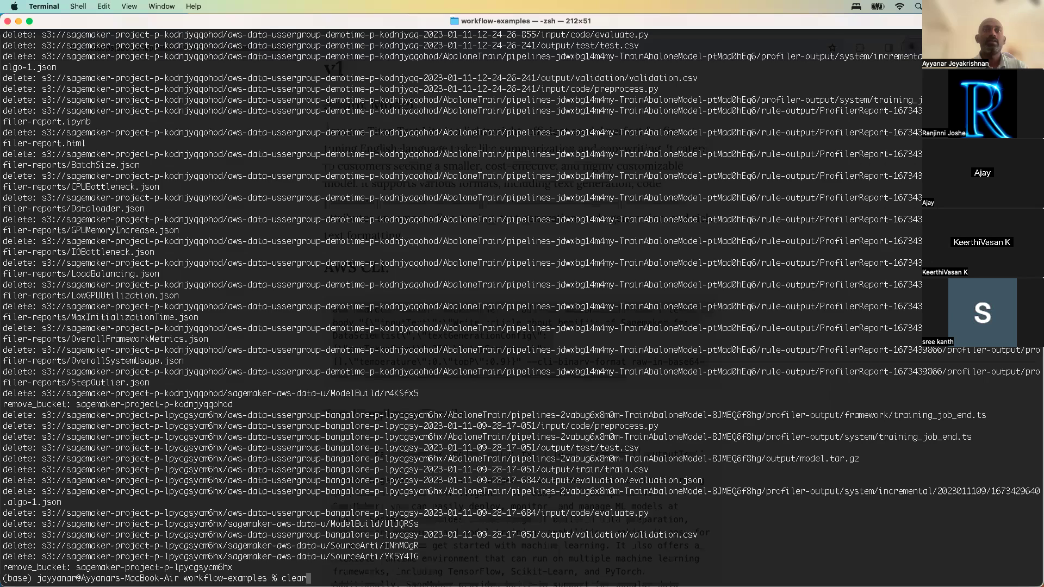
key(Return)
Step: Try to run the copied aws bedrock-runtime invoke-model command for amazon.titan-text-lite-v1, and highlight its opening part for review
key(super+v)
key(Return)
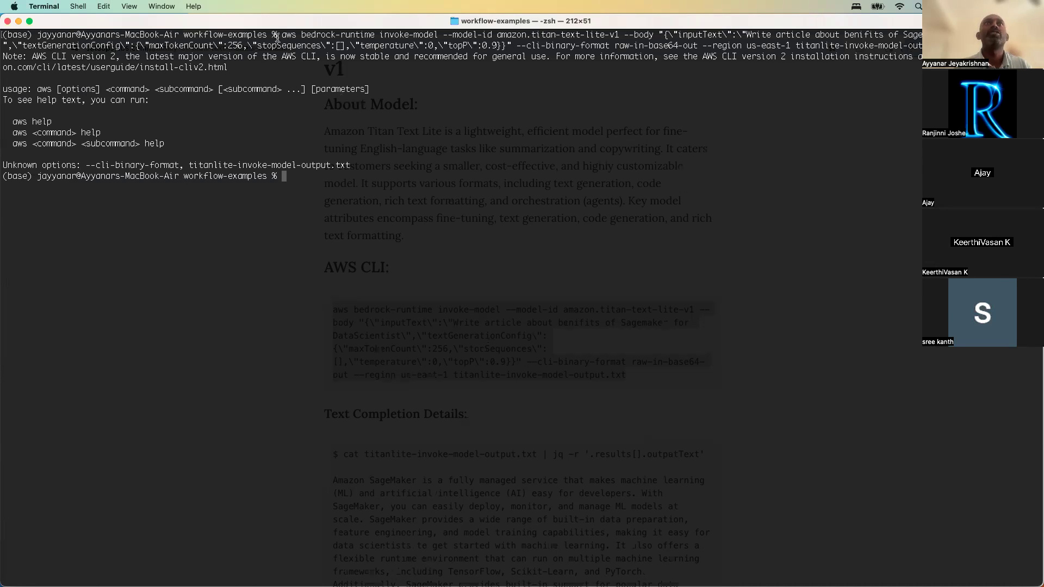
drag(280, 33, 537, 34)
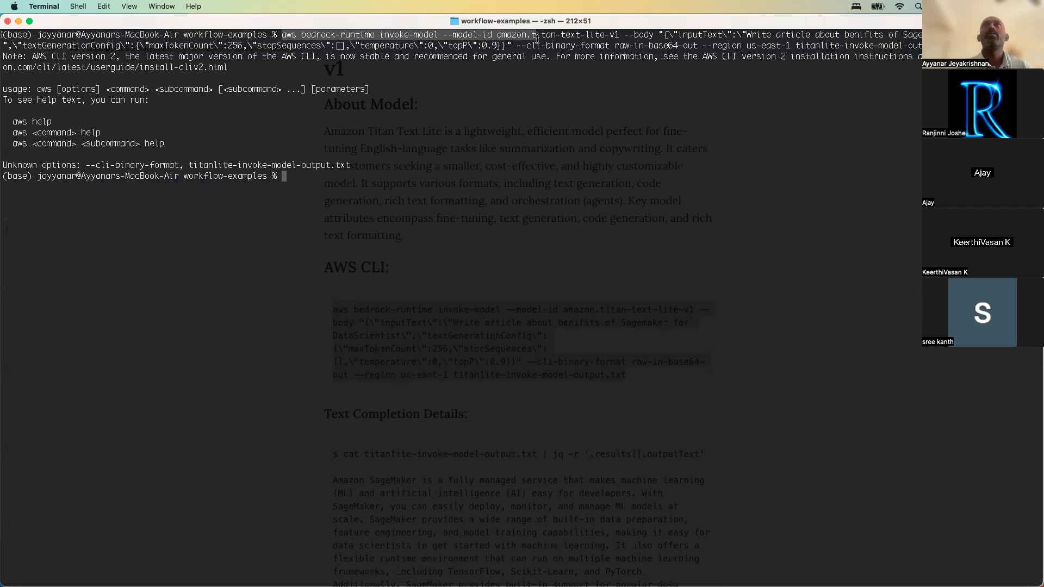
click(431, 61)
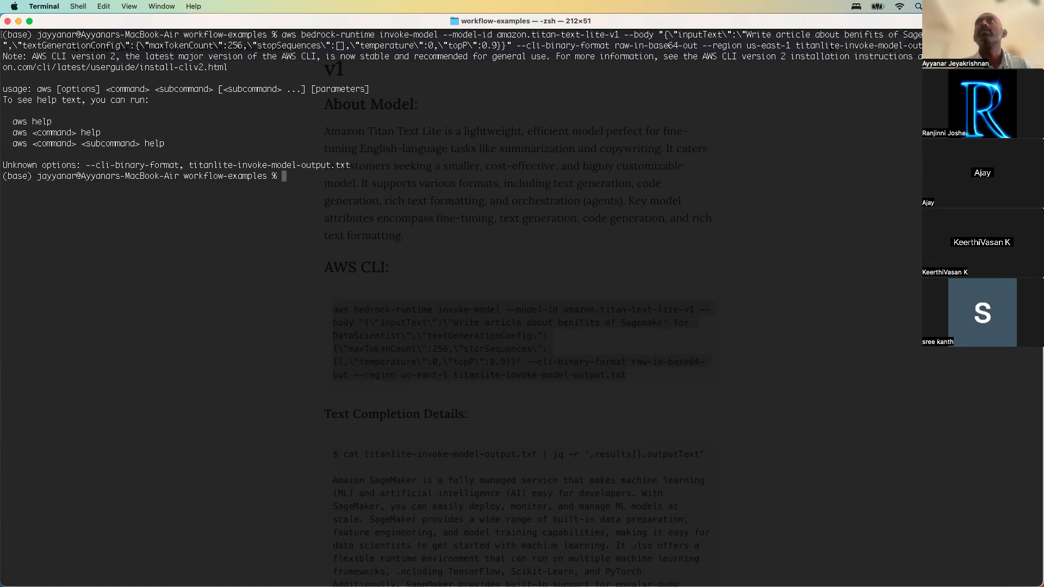
Step: Copy the full invoke-model command from the terminal output and try to run it again unchanged
drag(924, 45, 280, 35)
key(super+c)
key(super+v)
key(Return)
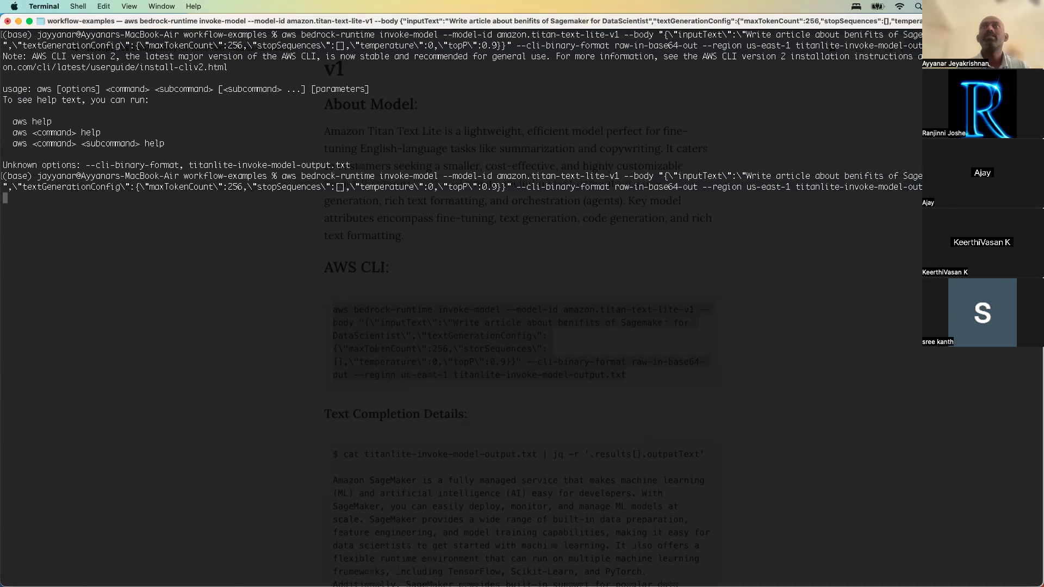
Step: Recall the invoke-model command, remove the --cli-binary-format raw-in-base64-out option and run it
key(Up)
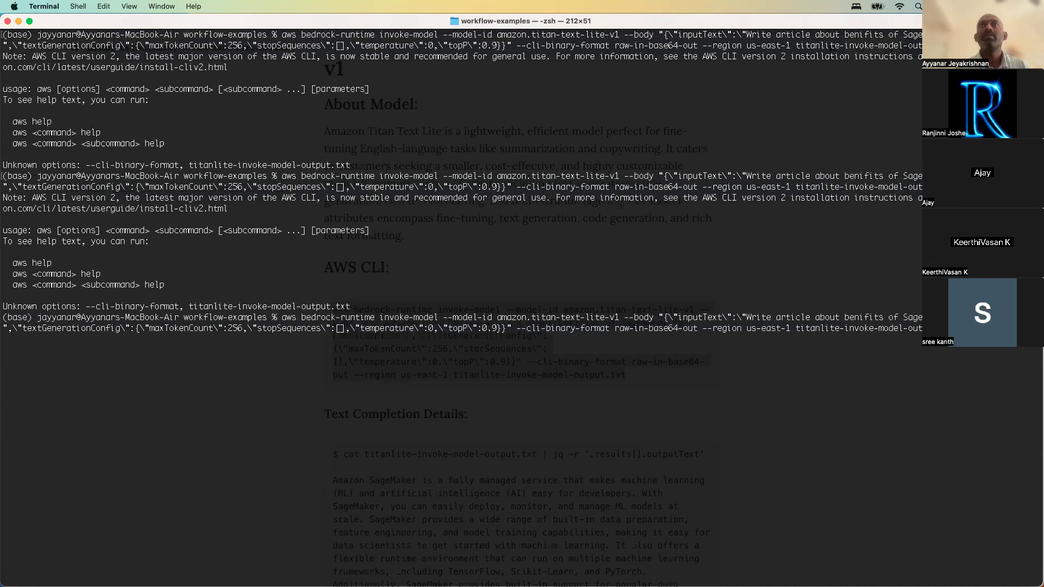
key(Left)
key(Left)
key(Left)
key(Left)
key(Left)
key(Left)
key(Left)
key(Left)
key(Left)
key(Left)
key(Left)
key(Left)
key(Left)
key(Left)
key(Left)
key(Left)
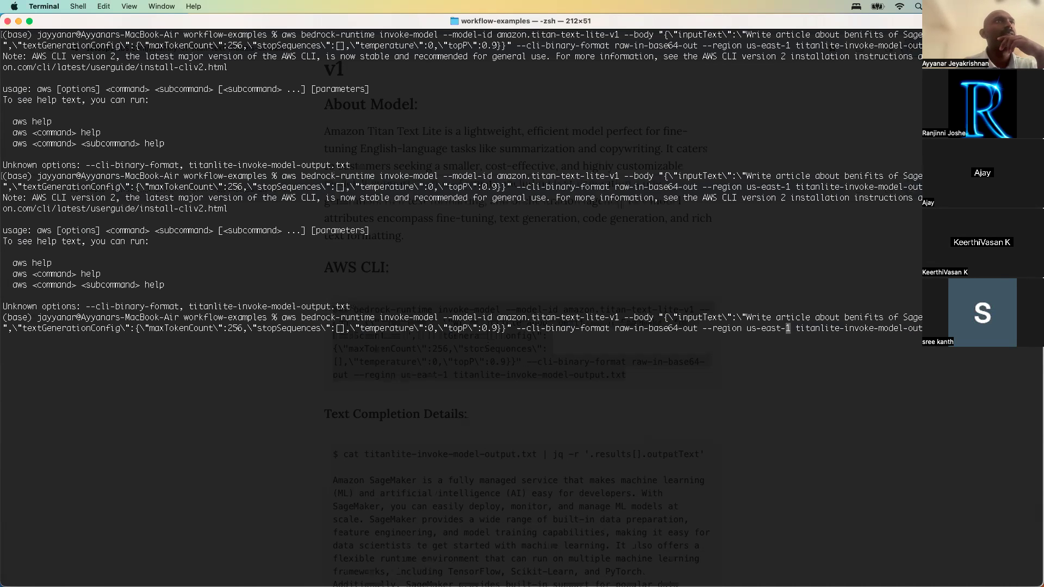
key(Left)
key(Left)
key(Left)
key(Left)
key(Left)
key(Left)
key(Left)
key(Left)
key(Left)
key(Left)
key(Left)
key(Left)
key(Left)
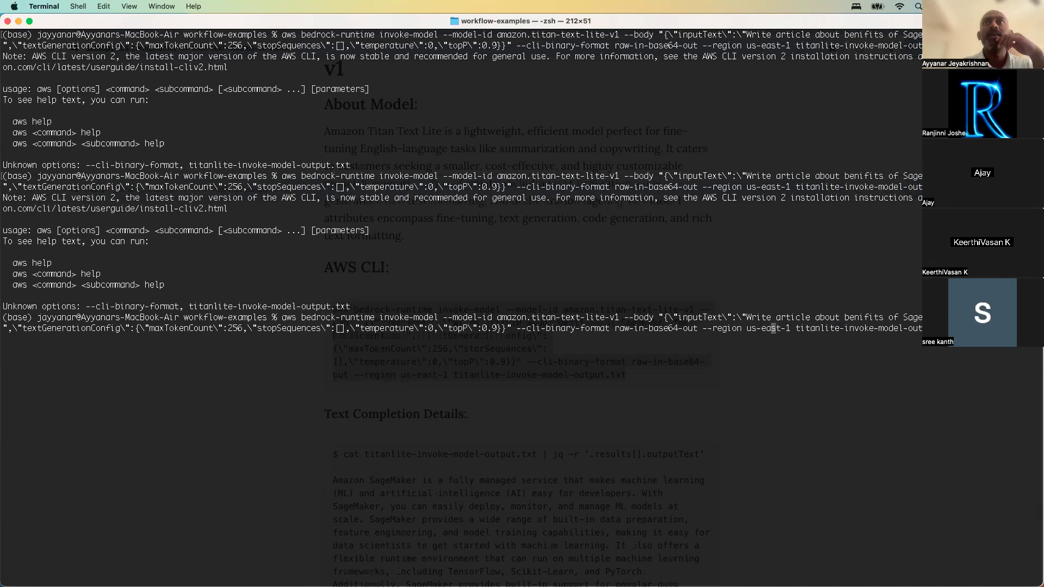
key(Left)
key(Left)
key(Left)
key(Left)
key(Left)
key(Left)
key(Left)
key(Left)
key(Left)
key(Left)
key(Left)
key(Left)
key(Left)
key(Left)
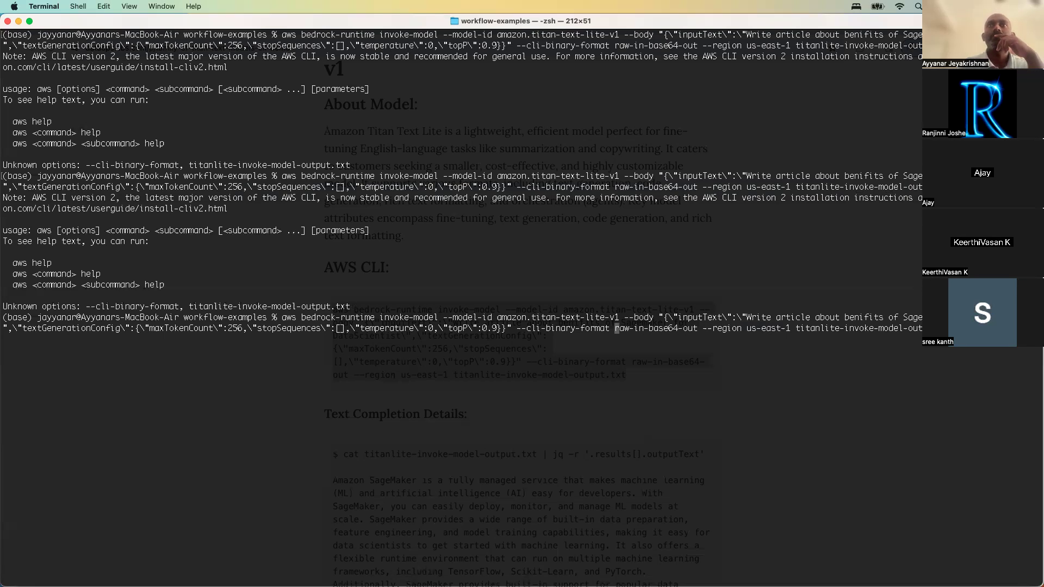
key(Right)
key(Right)
key(Right)
key(Right)
key(Right)
key(Right)
key(Right)
key(Right)
key(Right)
key(Right)
key(Right)
key(Right)
key(Right)
key(Right)
key(Right)
key(Right)
key(Right)
key(Right)
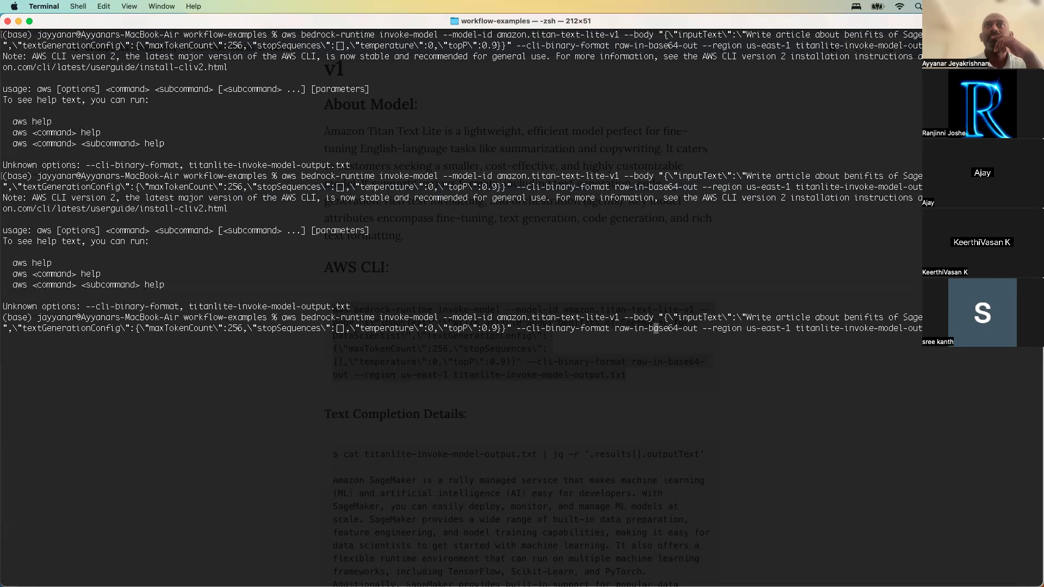
key(BackSpace)
key(BackSpace)
key(BackSpace)
key(BackSpace)
key(BackSpace)
key(BackSpace)
key(BackSpace)
key(BackSpace)
key(BackSpace)
key(BackSpace)
key(BackSpace)
key(BackSpace)
key(BackSpace)
key(BackSpace)
key(BackSpace)
key(BackSpace)
key(BackSpace)
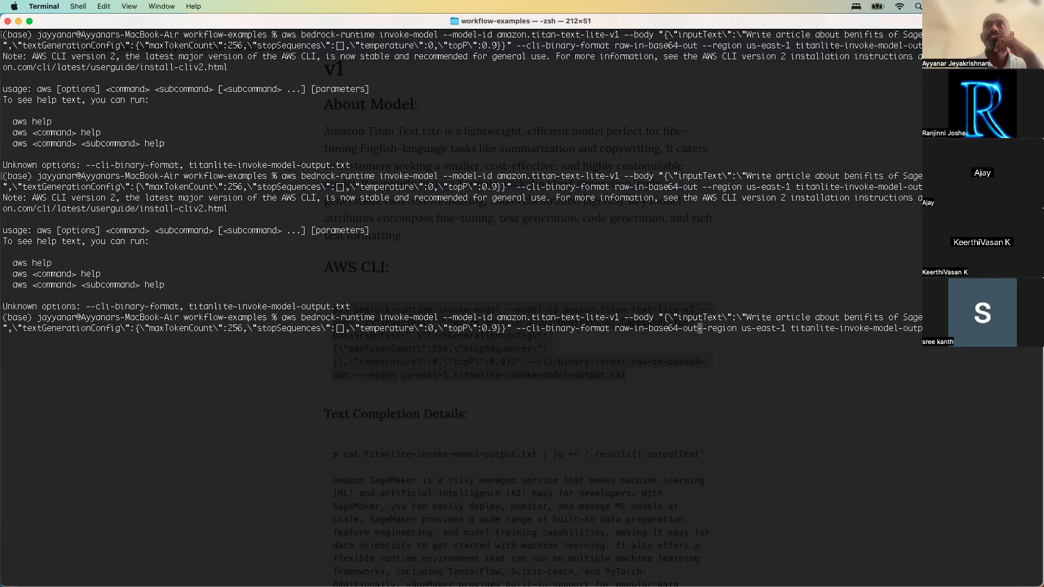
key(BackSpace)
key(BackSpace)
key(BackSpace)
key(BackSpace)
key(BackSpace)
key(BackSpace)
key(BackSpace)
key(BackSpace)
key(BackSpace)
key(BackSpace)
key(BackSpace)
key(BackSpace)
key(BackSpace)
key(BackSpace)
key(BackSpace)
key(BackSpace)
key(BackSpace)
key(BackSpace)
key(BackSpace)
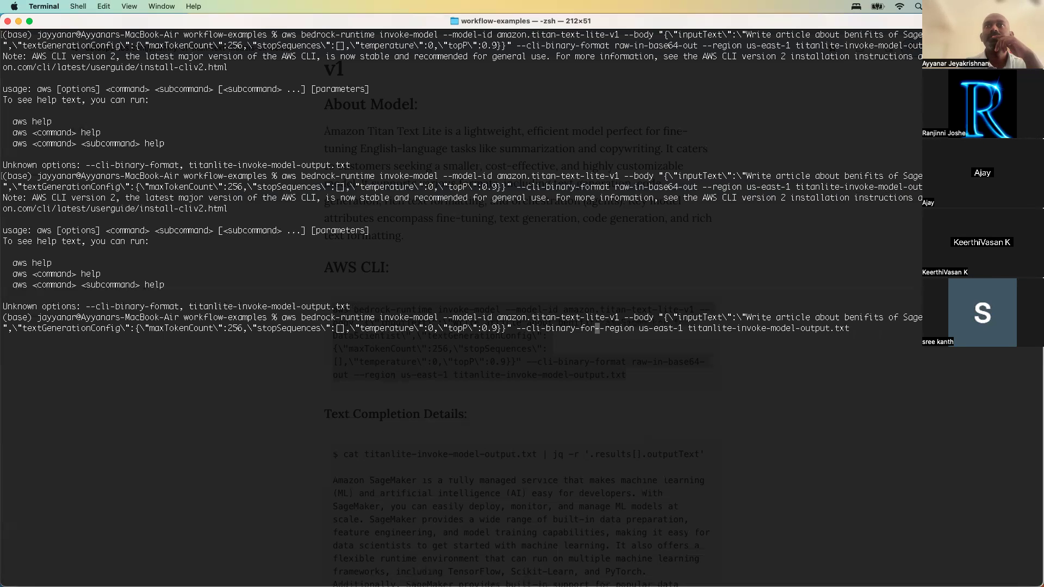
key(BackSpace)
key(BackSpace)
key(BackSpace)
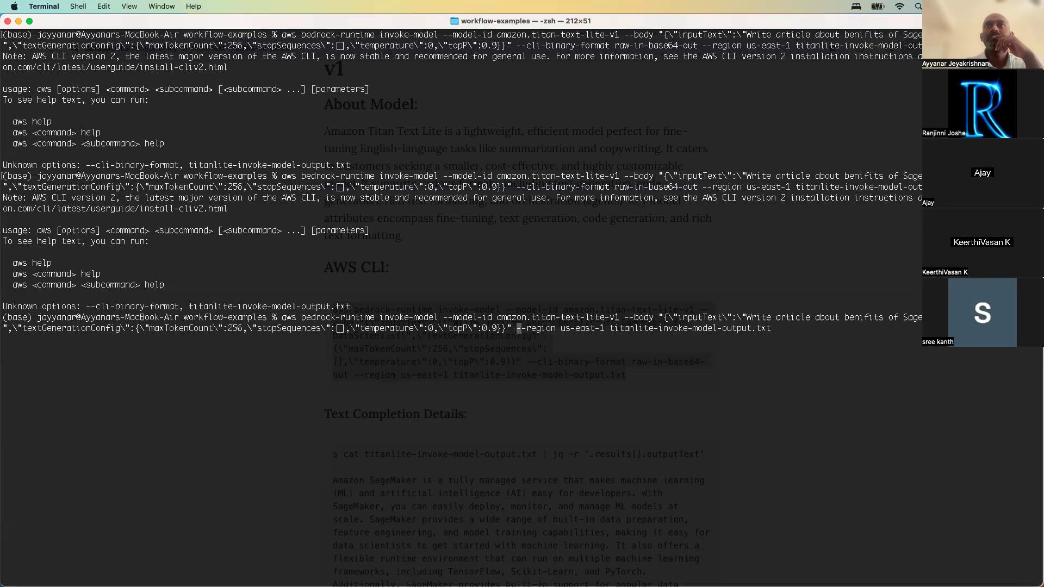
key(Return)
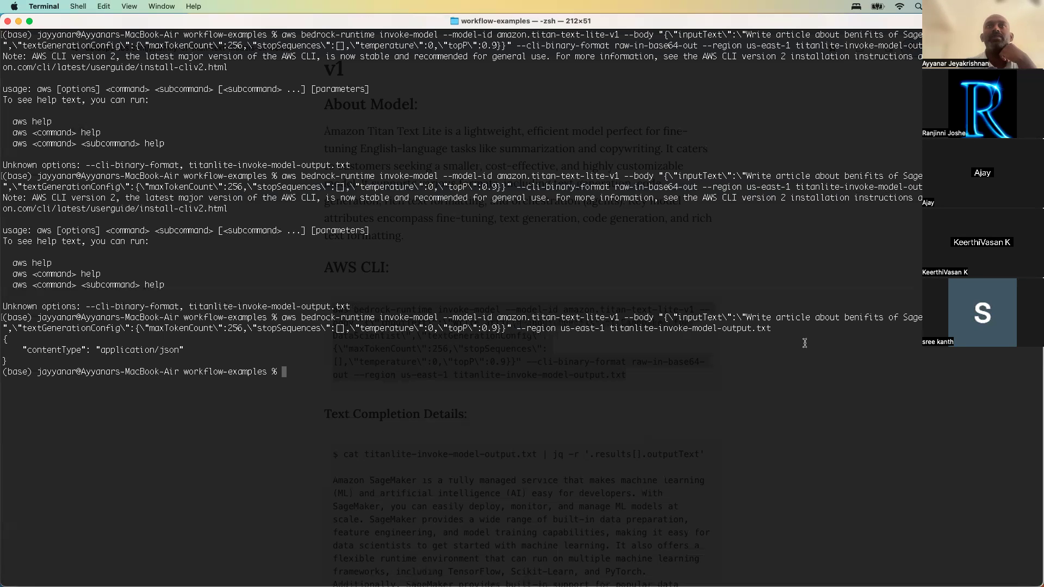
Step: Highlight the output file name and the model ID amazon.titan-text-lite-v1 in the executed command for review
drag(610, 326, 778, 328)
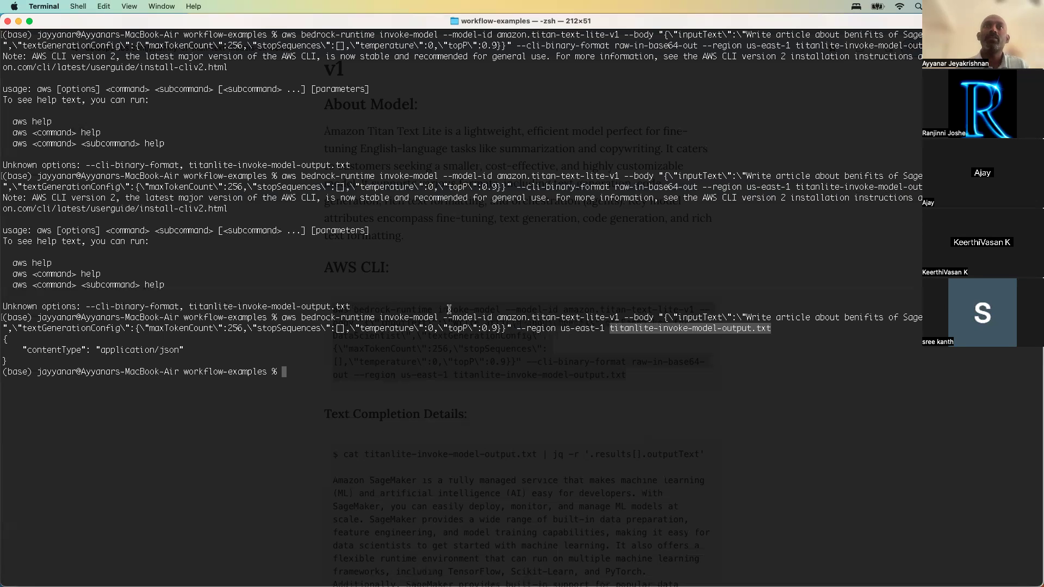
click(559, 320)
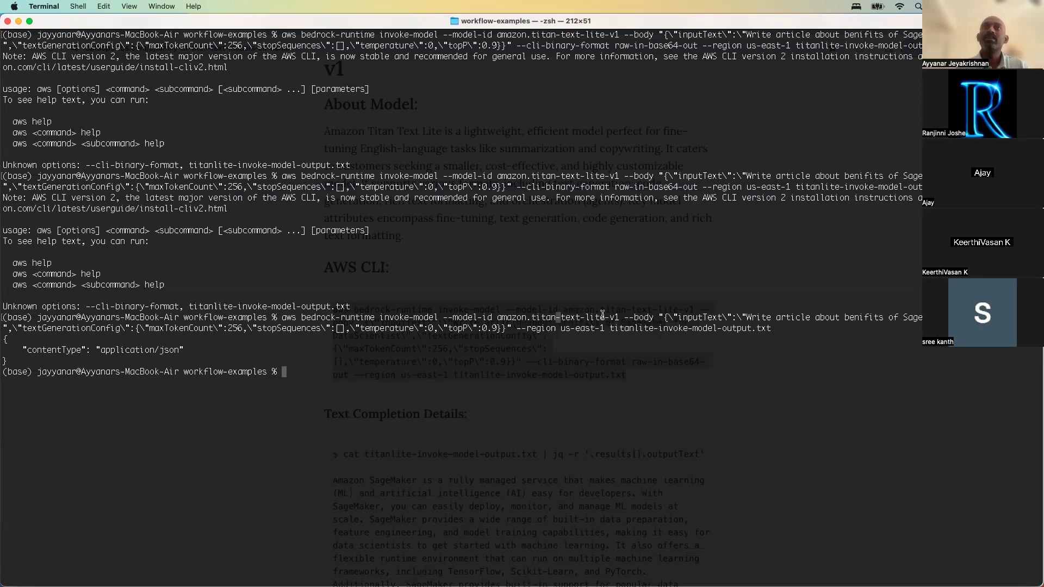
drag(619, 318, 496, 318)
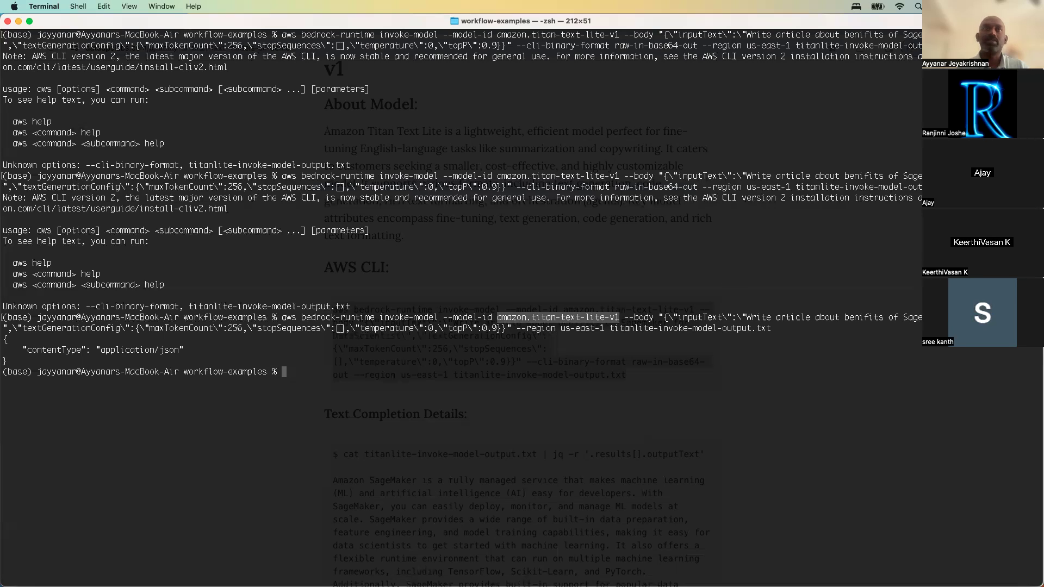
Step: Copy the output file name from the command and print titanlite-invoke-model-output.txt with cat
drag(774, 328, 611, 326)
key(super+c)
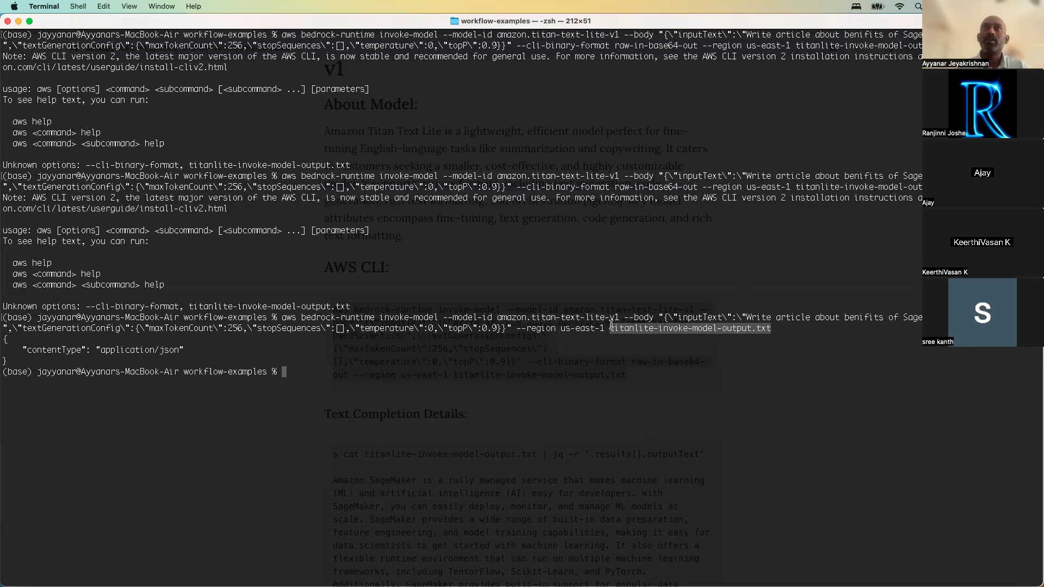
text(cat)
key(super+v)
key(Return)
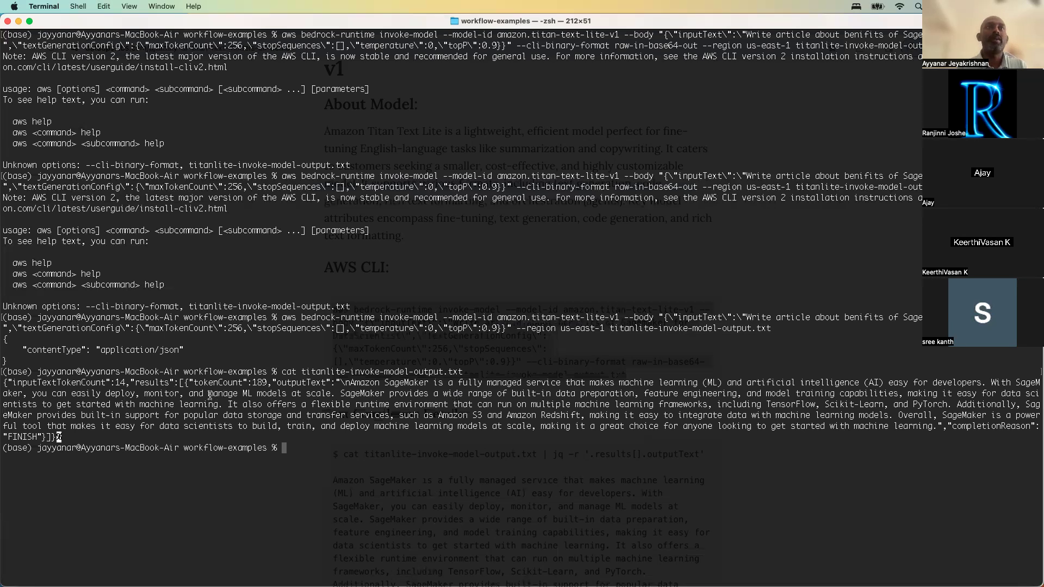
Step: Run the article's cat titanlite-invoke-model-output.txt | jq -r '.results[].outputText' command in Terminal, and highlight the extracted text and the model ID
key(super+Tab)
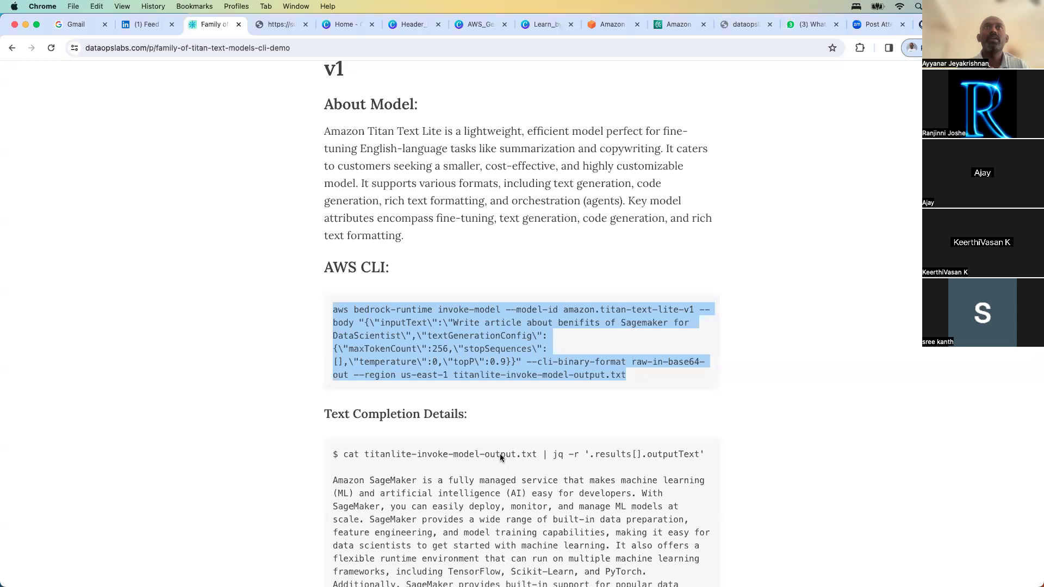
click(445, 465)
drag(703, 455, 342, 460)
key(super+c)
key(super+Tab)
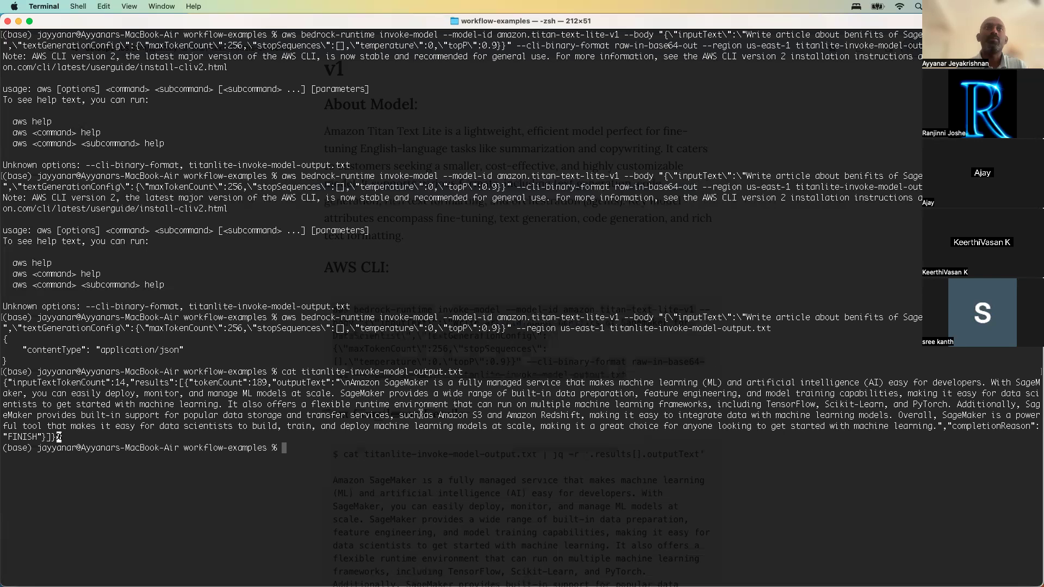
key(super+v)
key(Return)
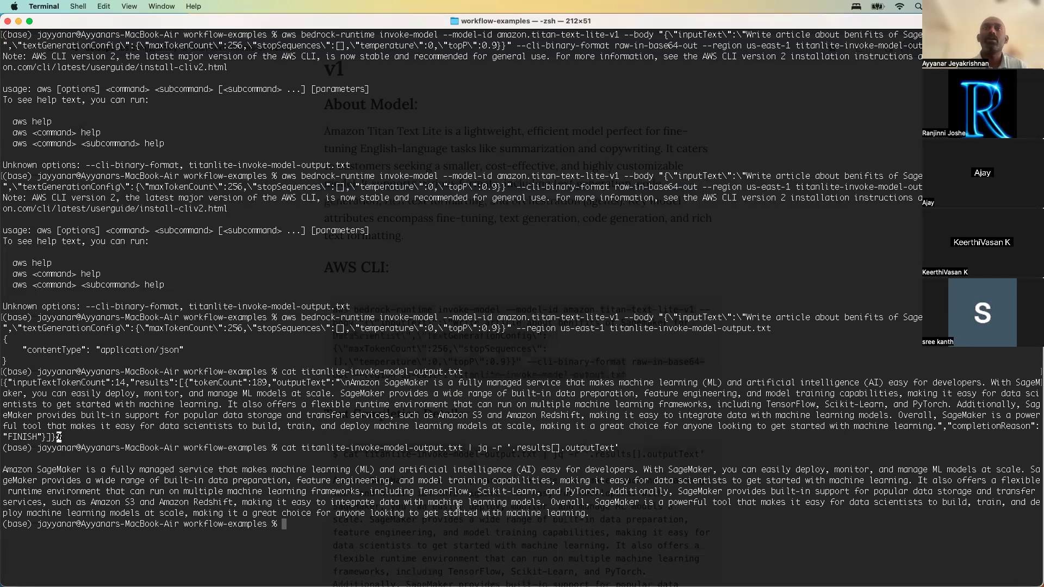
drag(599, 513, 3, 468)
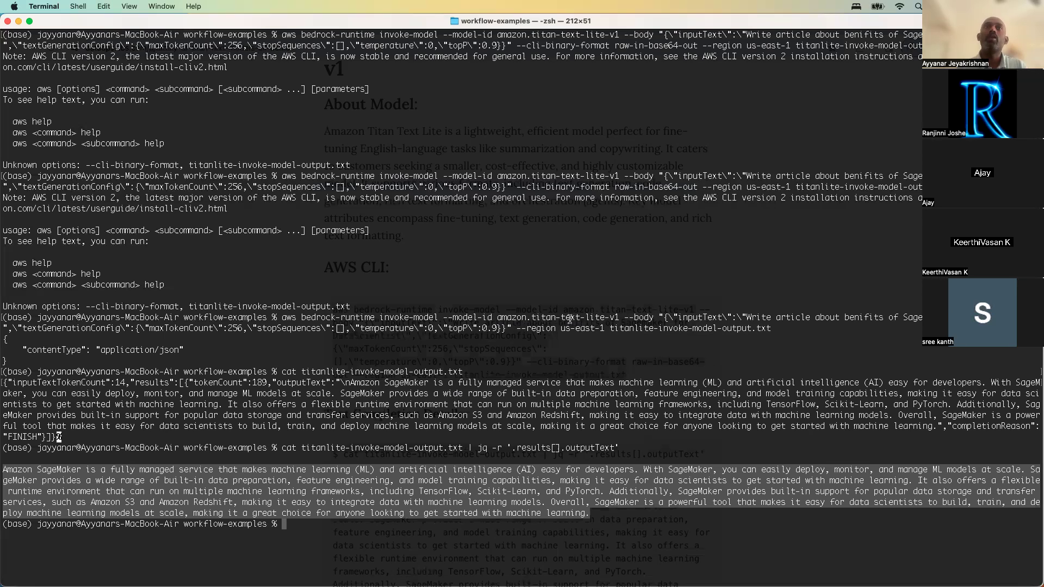
drag(503, 317, 633, 320)
Step: Return to the article in Chrome and examine its amazon.titan-tg1-large and amazon.titan-text-express-v1 sections
key(super+Tab)
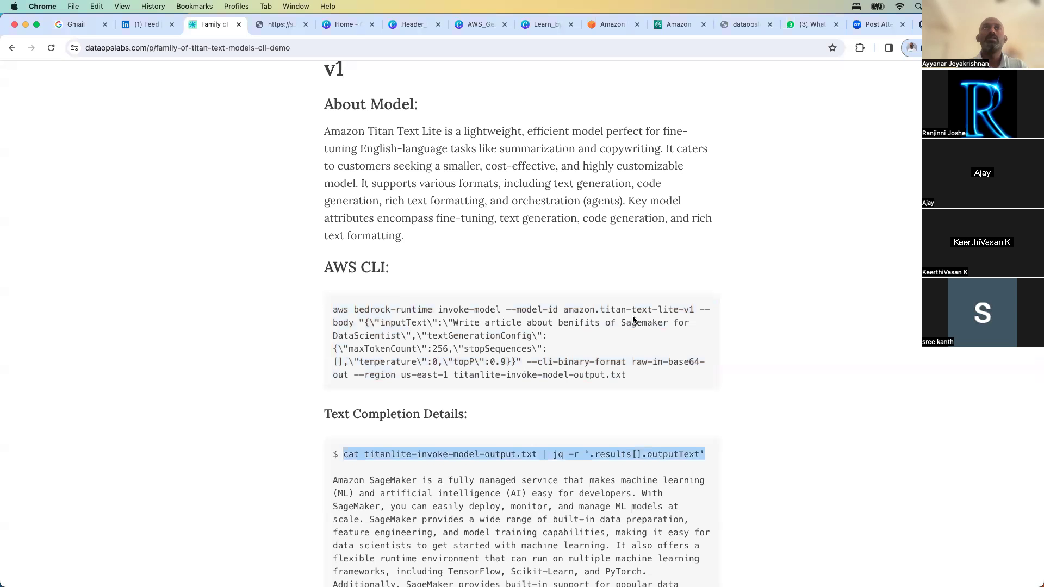
click(552, 253)
scroll(552, 253, down, 5)
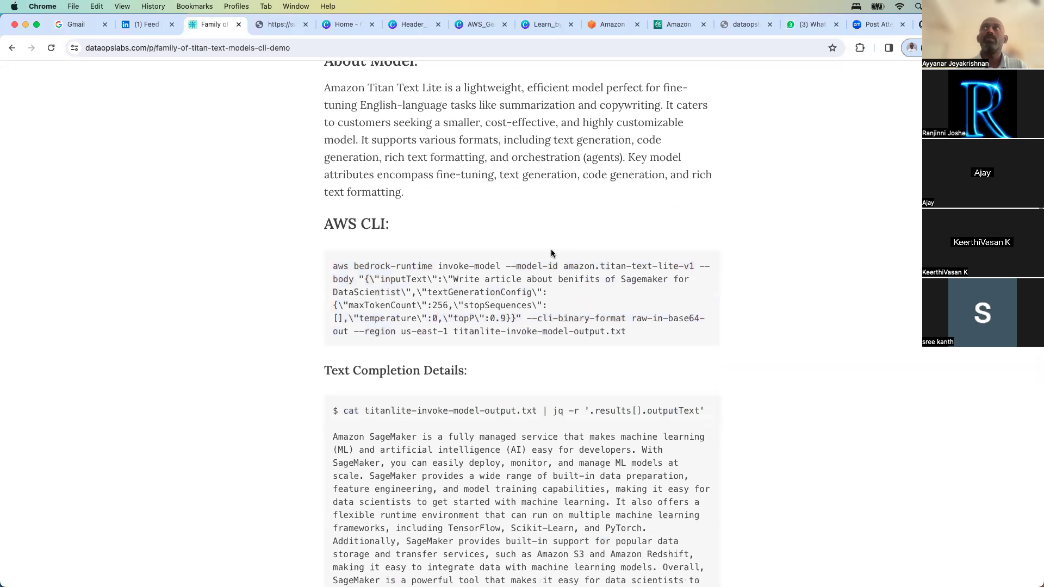
scroll(551, 253, down, 20)
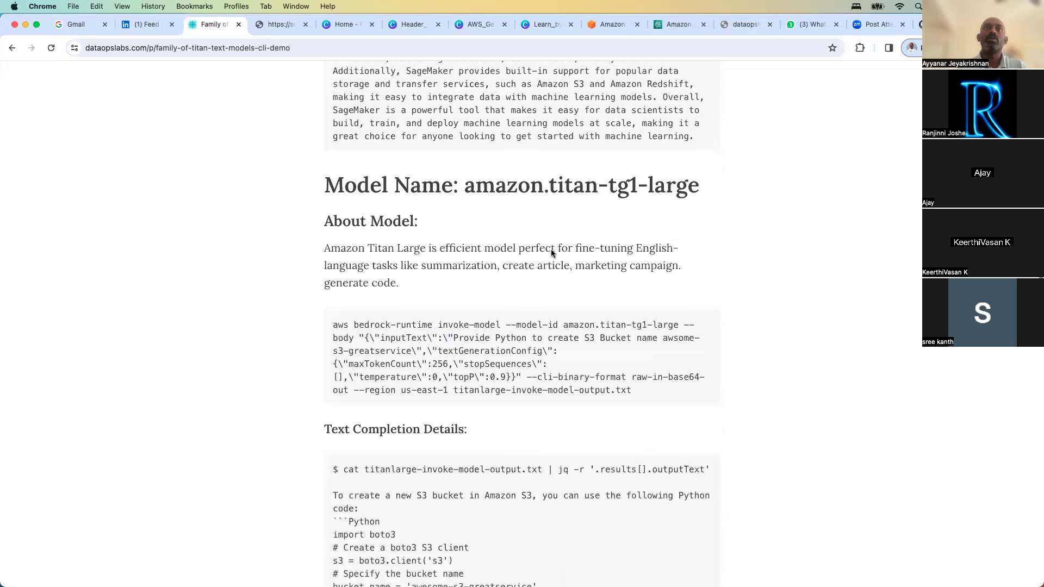
scroll(551, 253, down, 10)
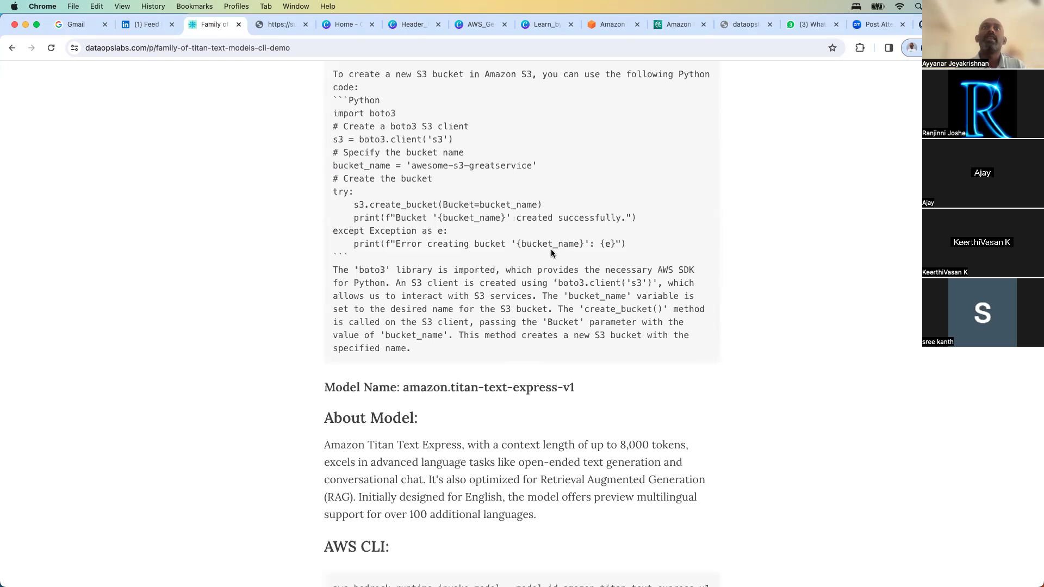
scroll(550, 251, down, 1)
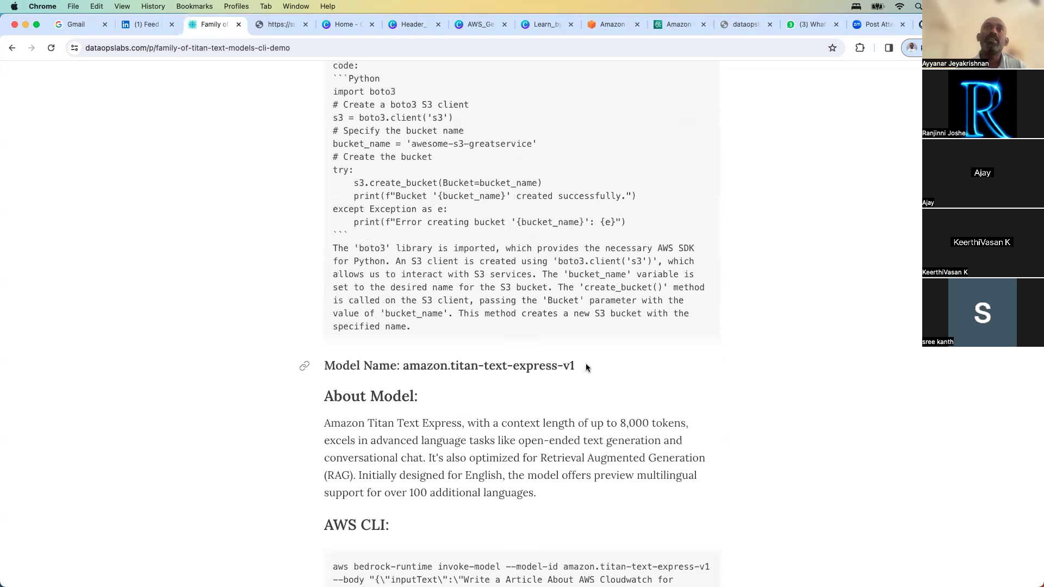
drag(585, 363, 409, 365)
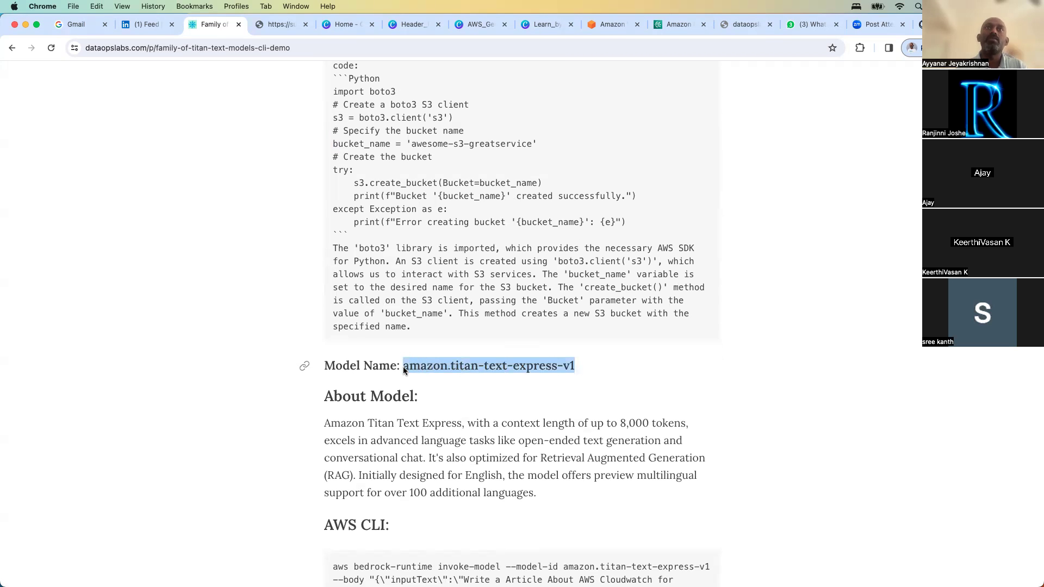
scroll(403, 367, down, 5)
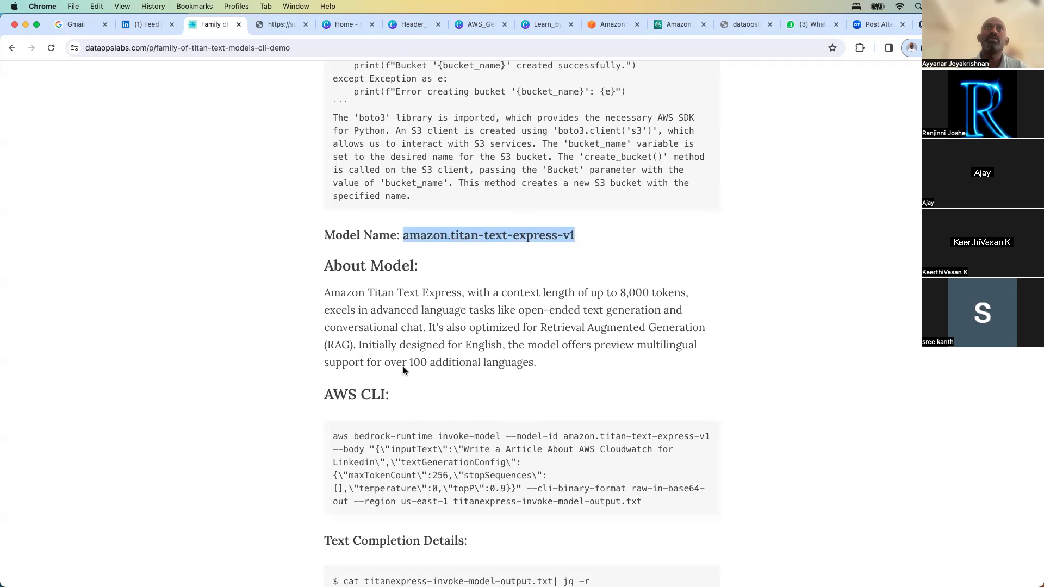
scroll(403, 367, up, 12)
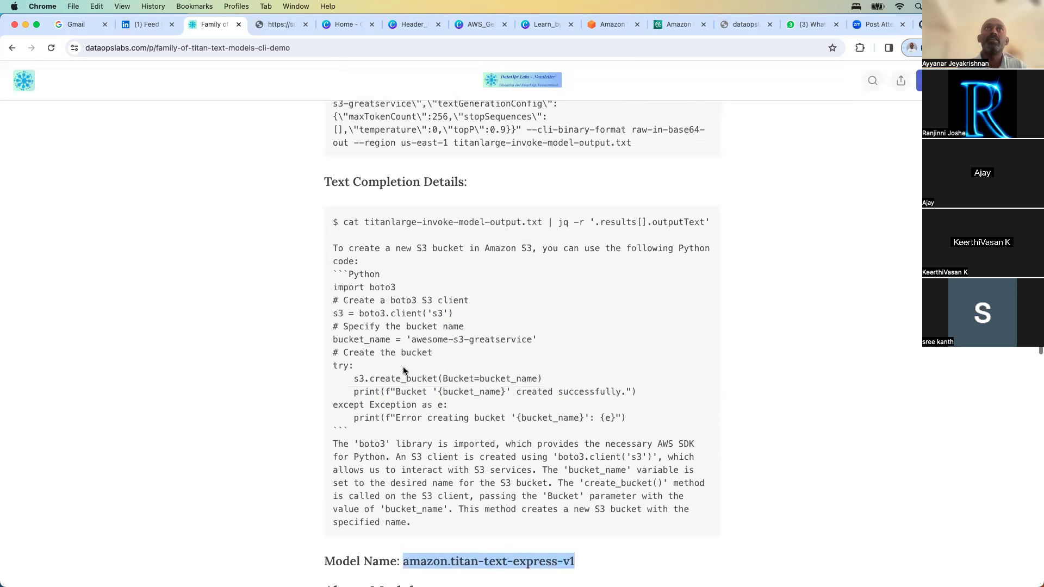
scroll(442, 146, up, 1)
scroll(442, 146, up, 5)
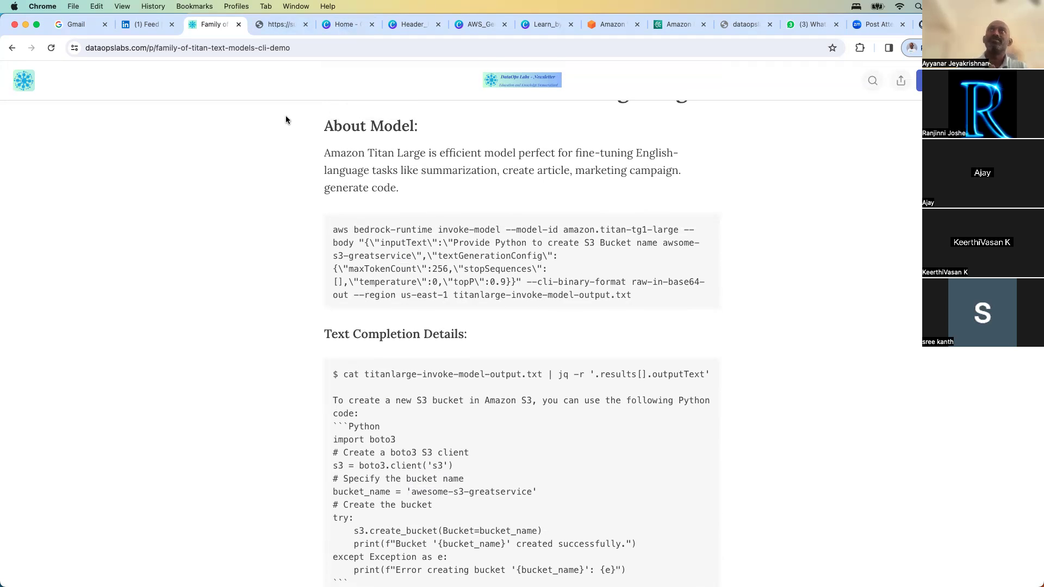
Step: Switch to Visual Studio Code, expand the blog4 folder and open Bedrock_Anthropic_Claude.ipynb
key(super+Tab)
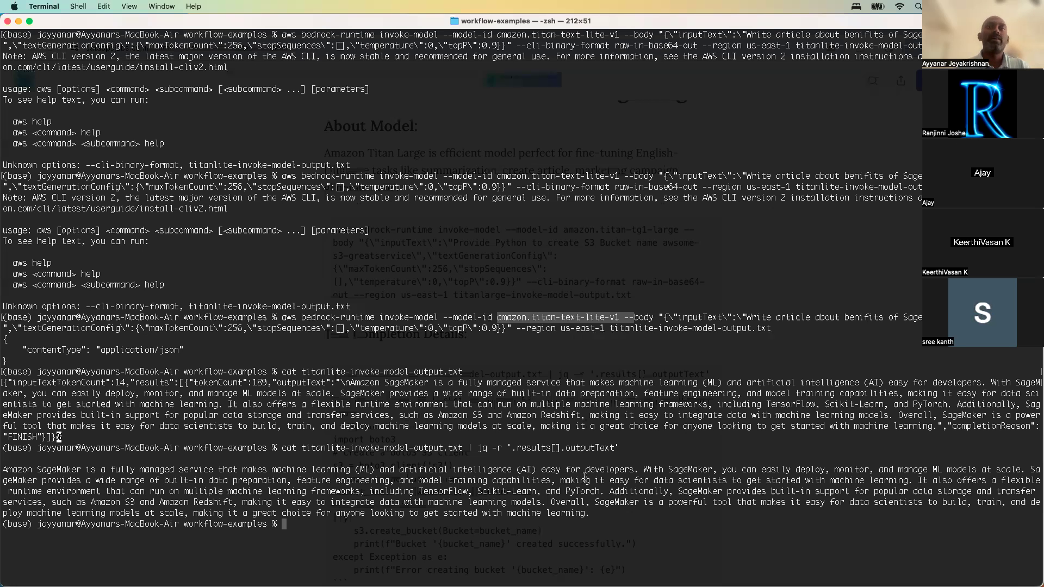
key(super+Tab)
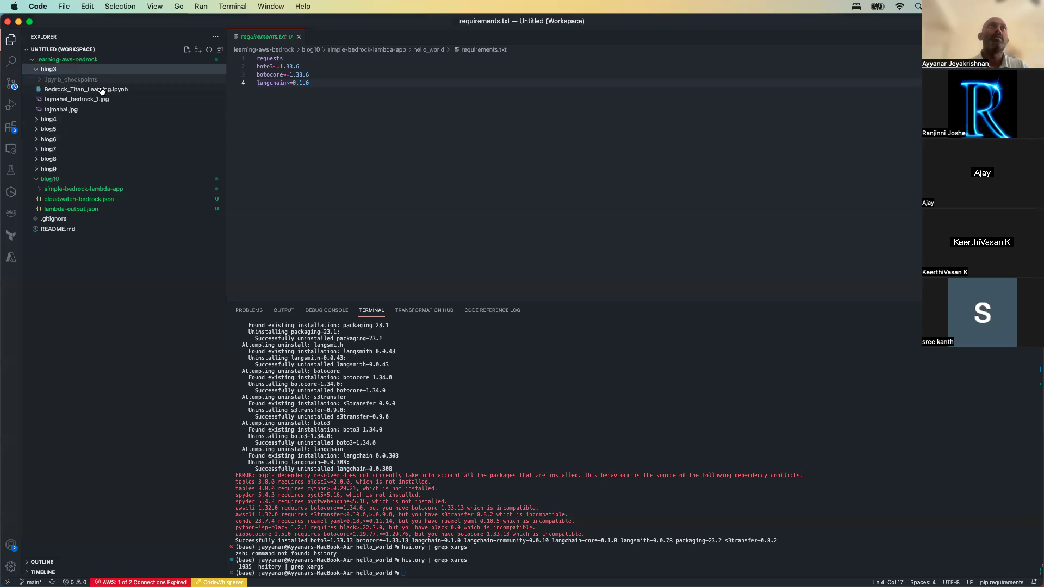
click(49, 119)
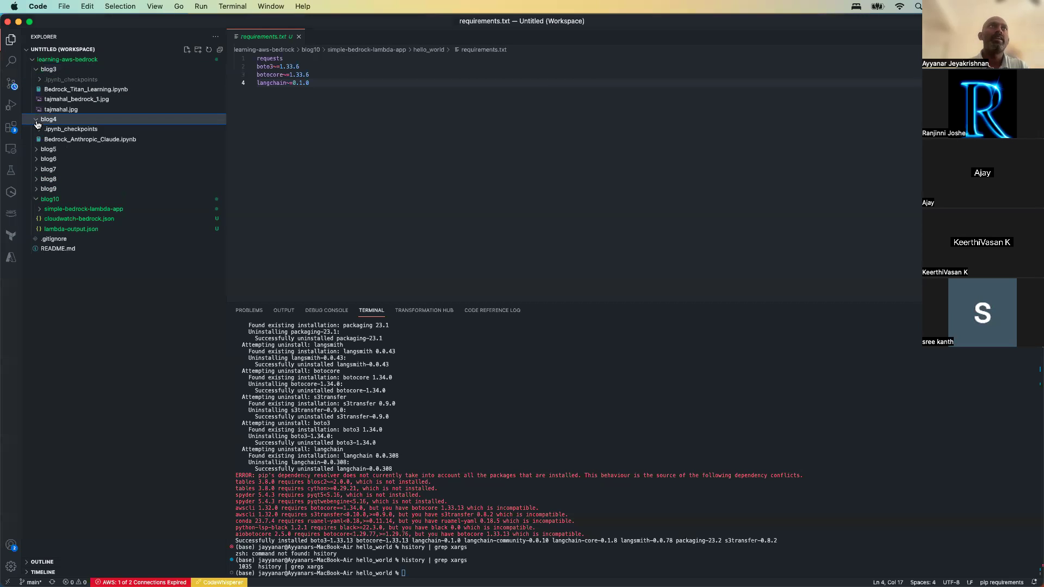
click(74, 140)
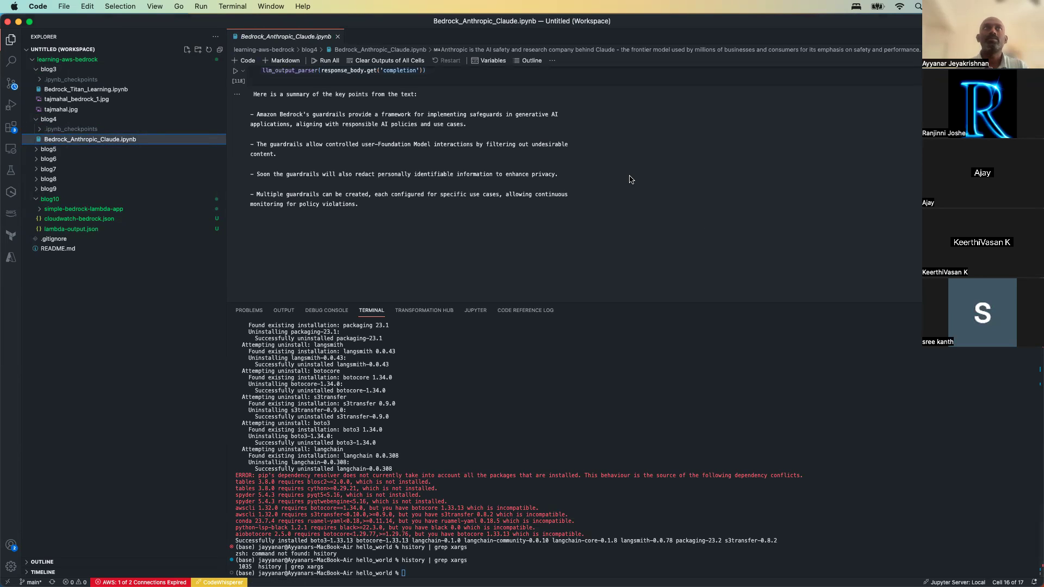
key(Up)
key(Up)
key(Up)
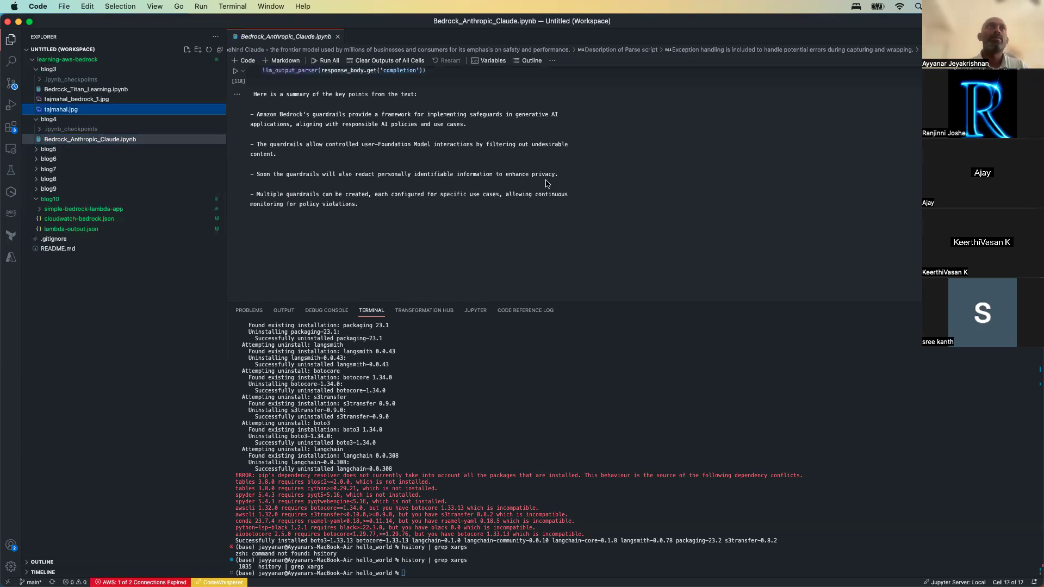
click(345, 138)
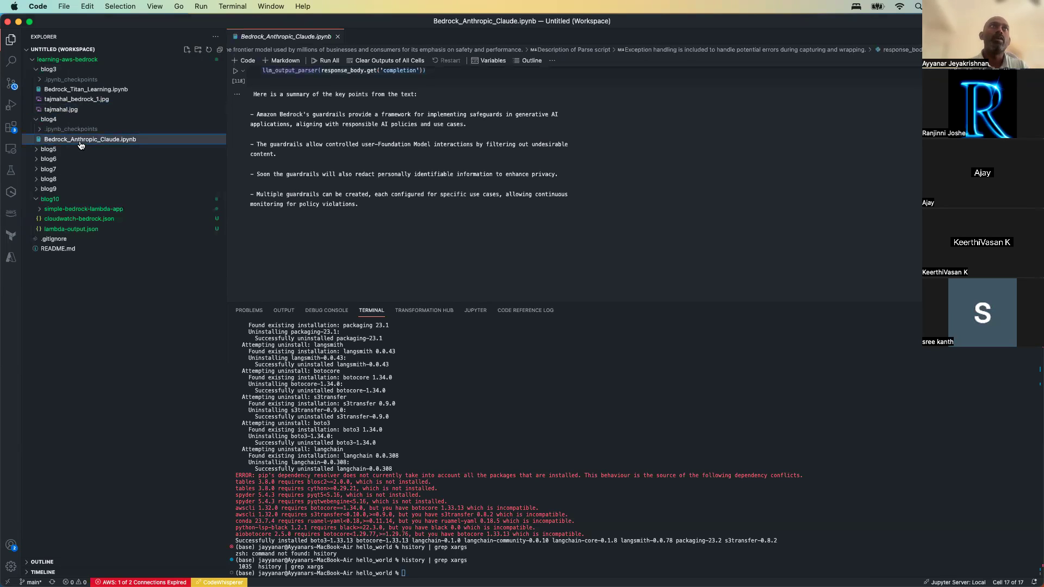
key(super+shift+e)
key(Up)
key(Up)
click(302, 143)
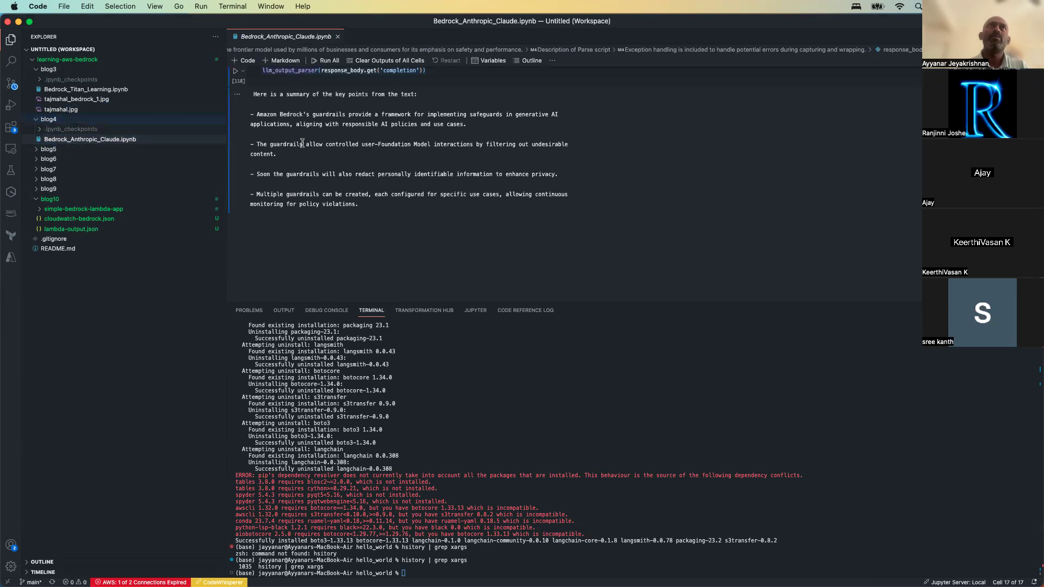
Step: Return to the start of Bedrock_Anthropic_Claude.ipynb and run its python --version and pip upgrade cells
scroll(309, 71, up, 1)
click(288, 81)
key(Escape)
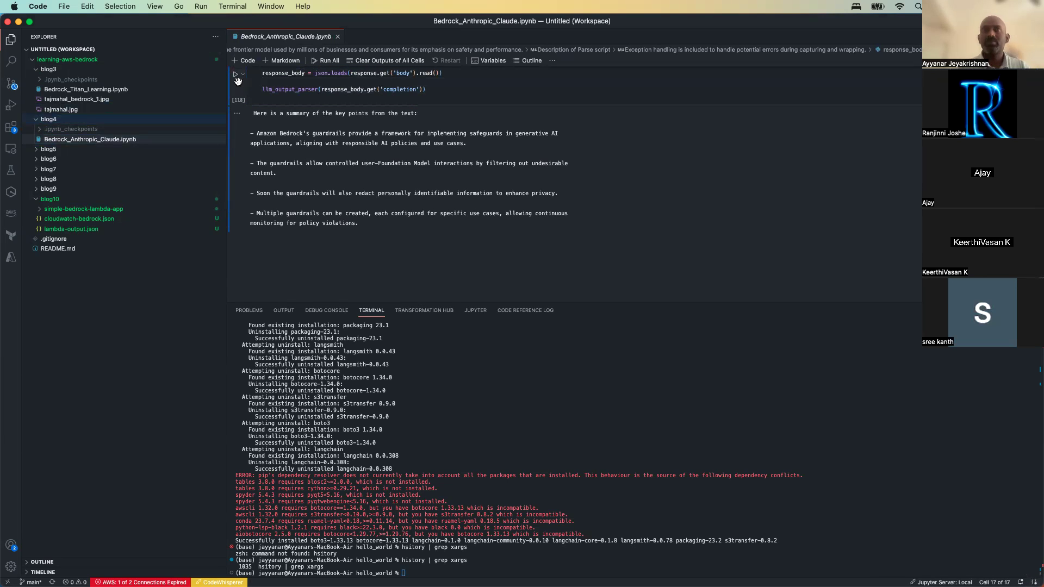
key(Up)
key(Up)
key(Up)
key(Up)
key(Up)
key(Up)
key(Up)
key(Up)
key(Up)
key(Up)
key(Up)
key(Up)
key(Up)
key(Up)
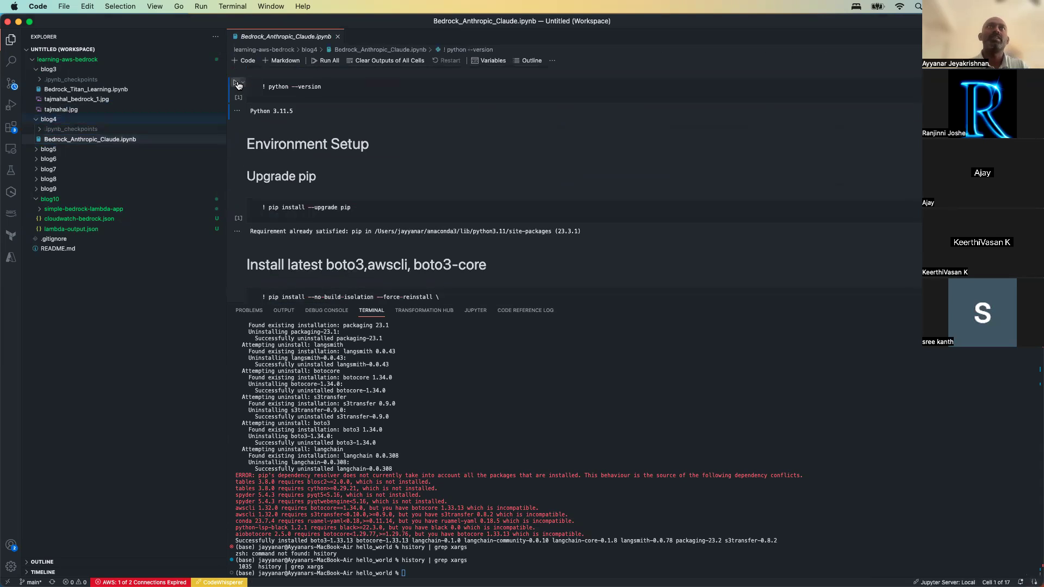
key(Up)
key(Up)
click(236, 83)
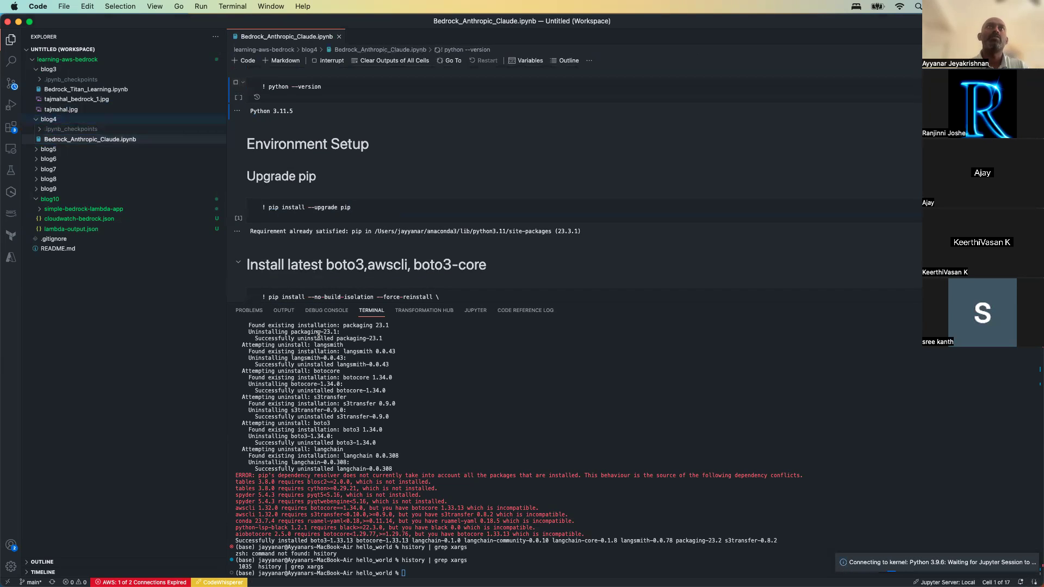
click(235, 203)
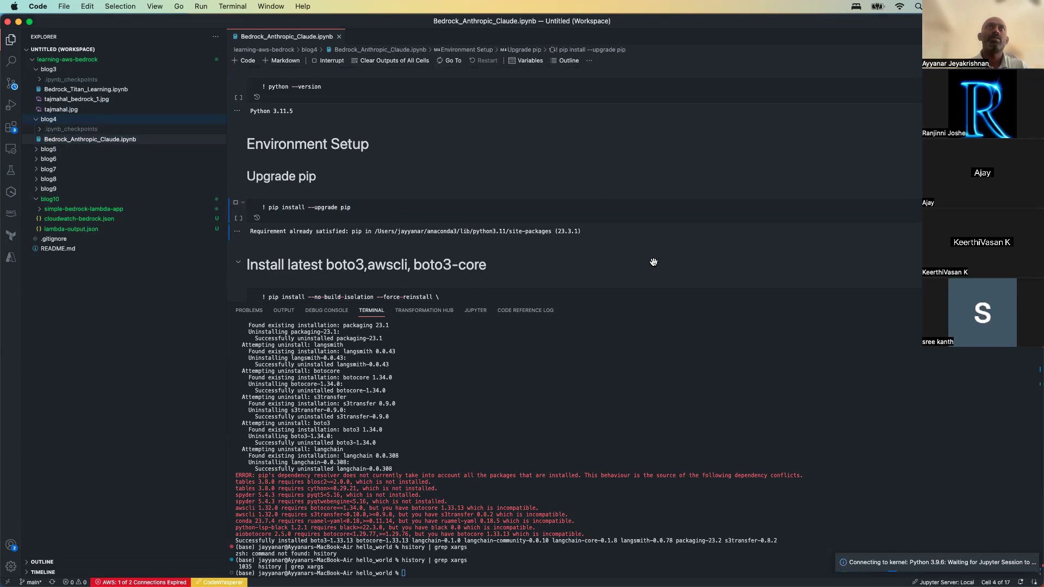
Step: Run the pip install cell for boto3>=1.33.6, awscli>=1.31.6 and botocore>=1.33.6
scroll(653, 263, down, 5)
click(235, 84)
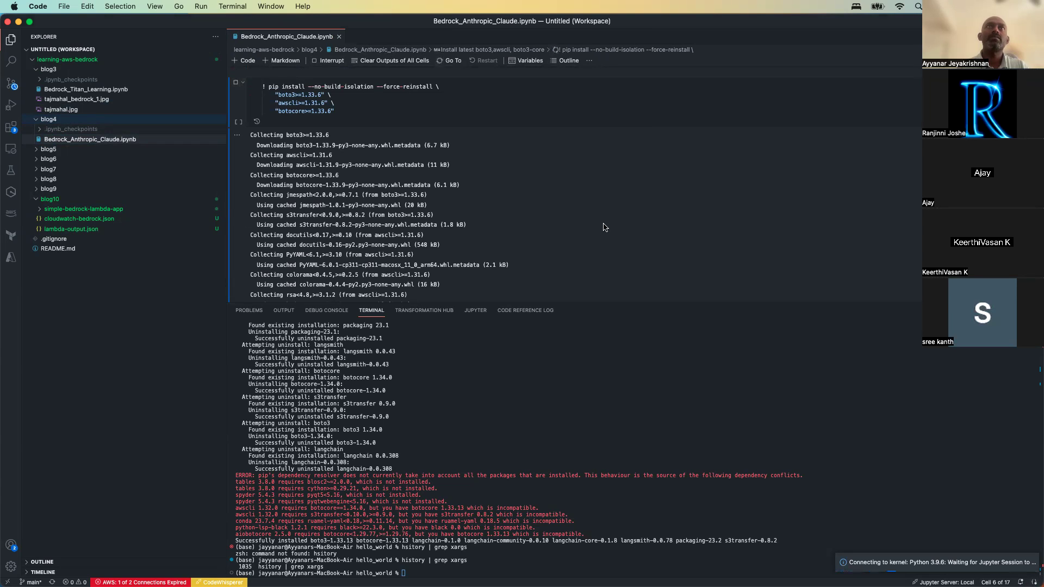
key(Down)
key(Down)
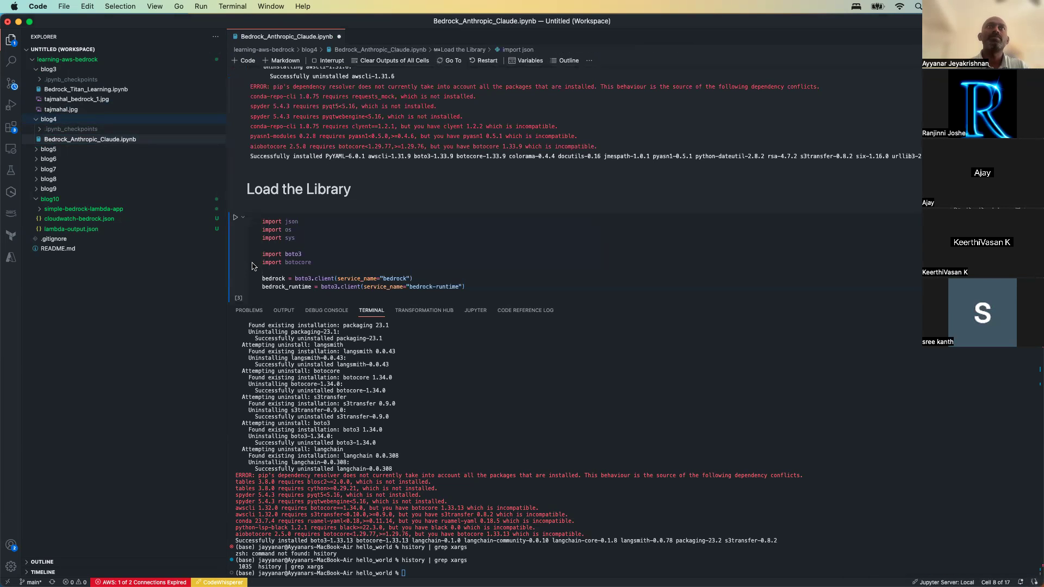
Step: Run the Load the Library cell and highlight its bedrock-runtime client definition
click(235, 221)
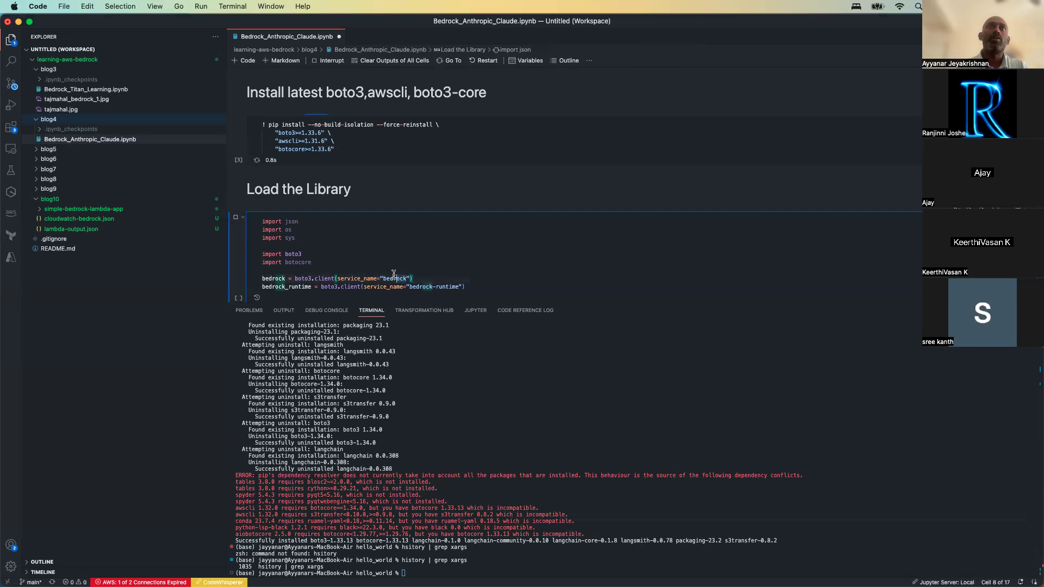
click(231, 283)
key(Down)
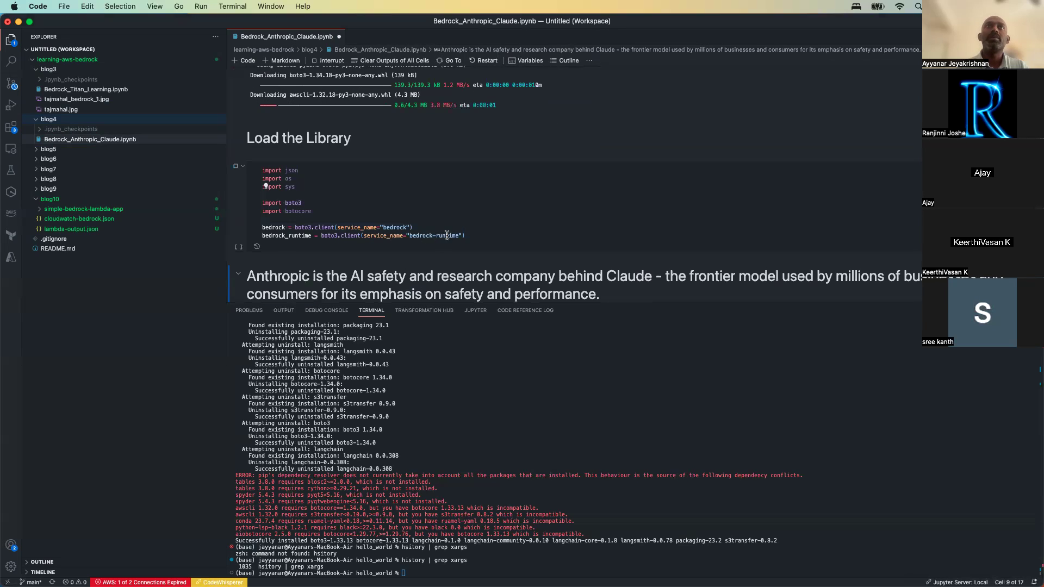
drag(463, 235, 306, 235)
click(234, 207)
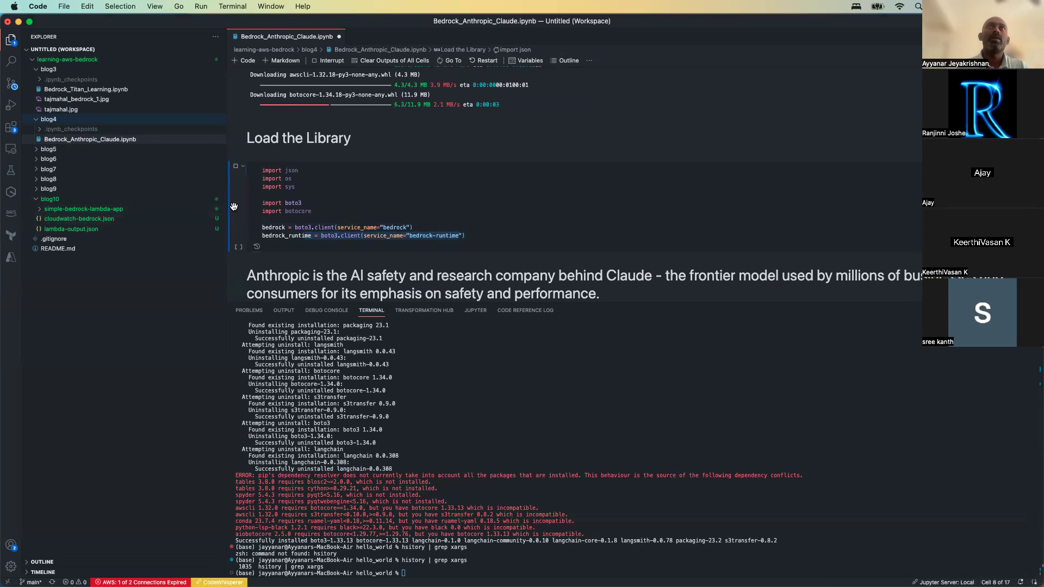
Step: Examine the Human and Assistant format of the claude_instant_prompt cell
key(Down)
key(Down)
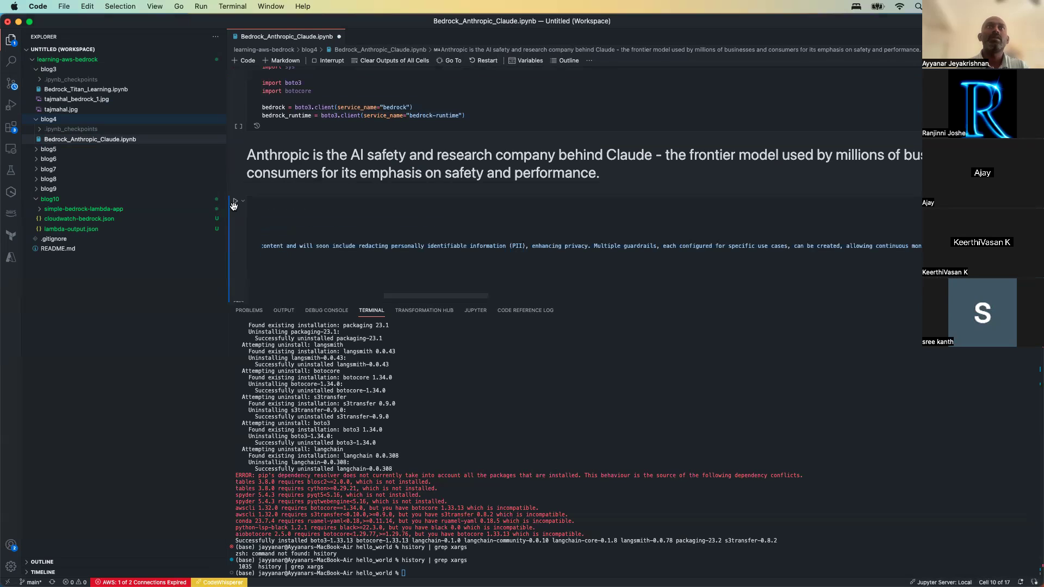
key(Return)
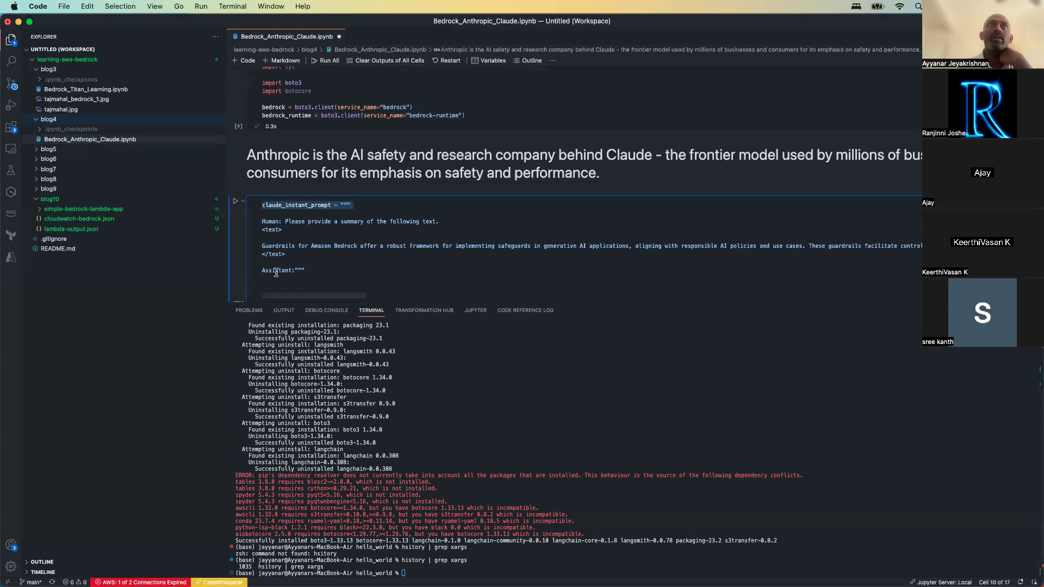
Step: Open Bedrock_LLAMA2_Boto3.ipynb from the blog7 folder and examine its setup, prompt and model invocation cells
click(34, 170)
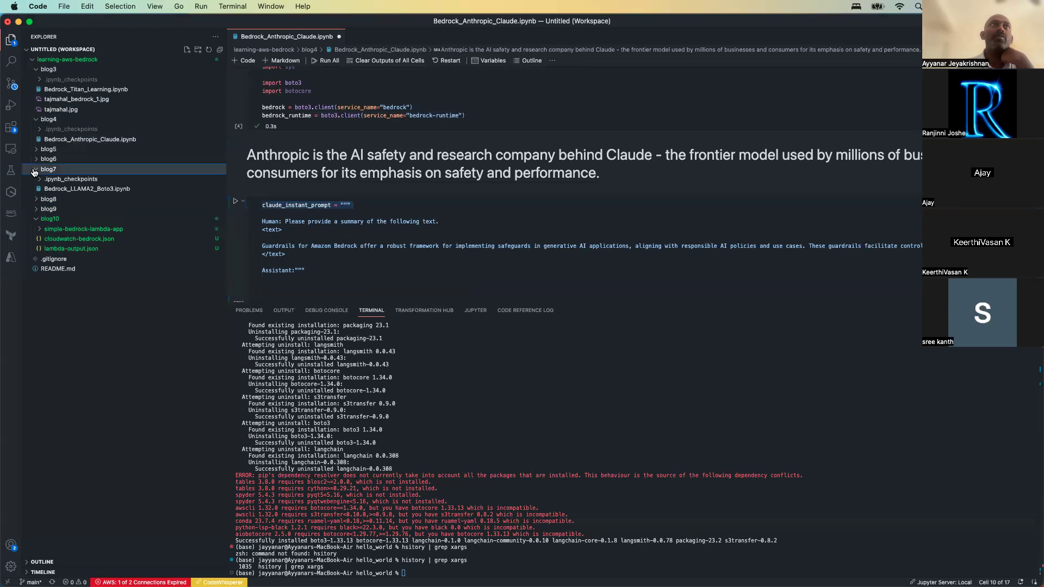
click(57, 189)
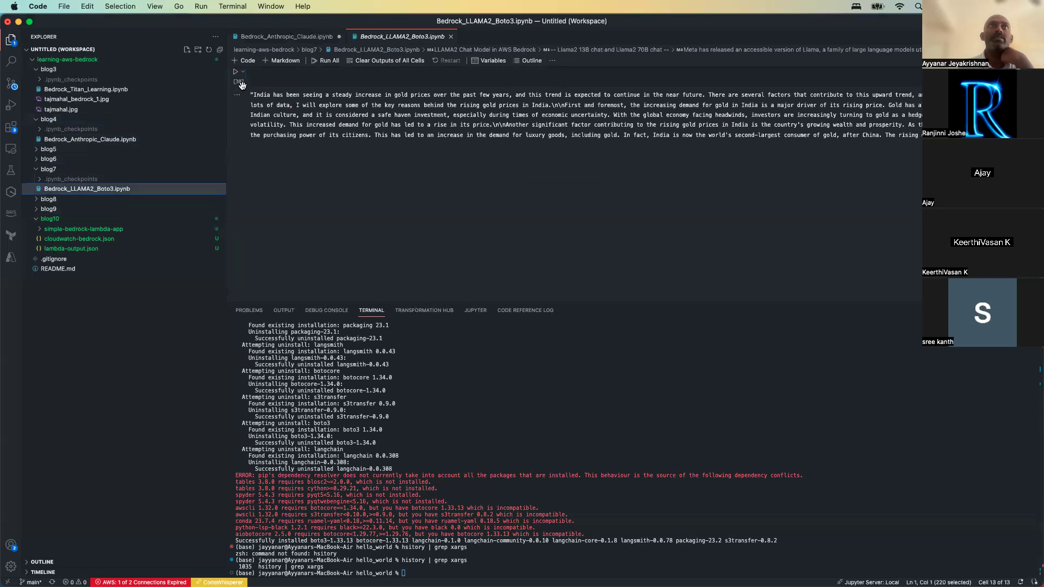
click(296, 82)
scroll(272, 92, up, 2)
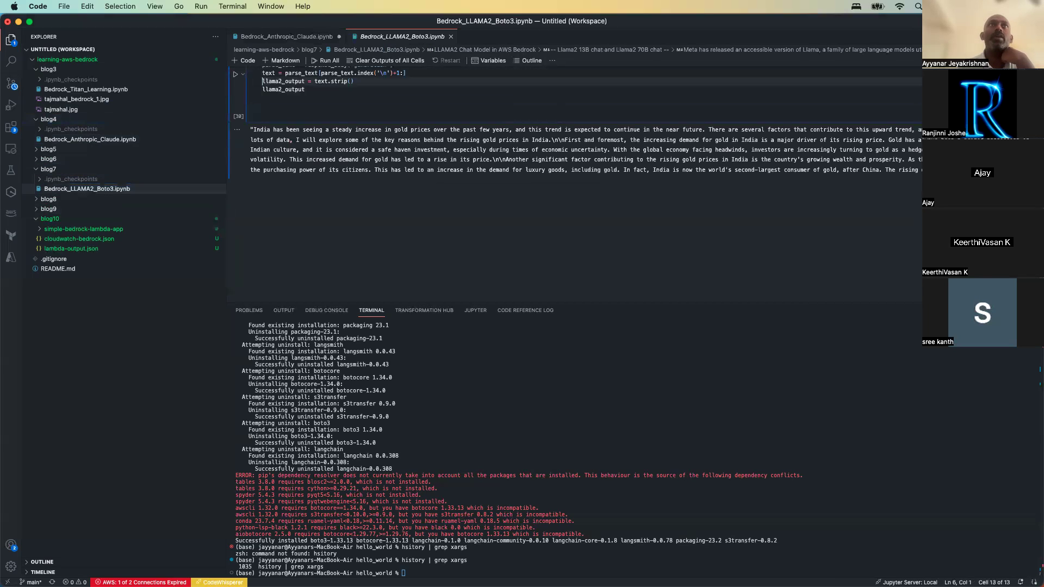
scroll(237, 93, up, 15)
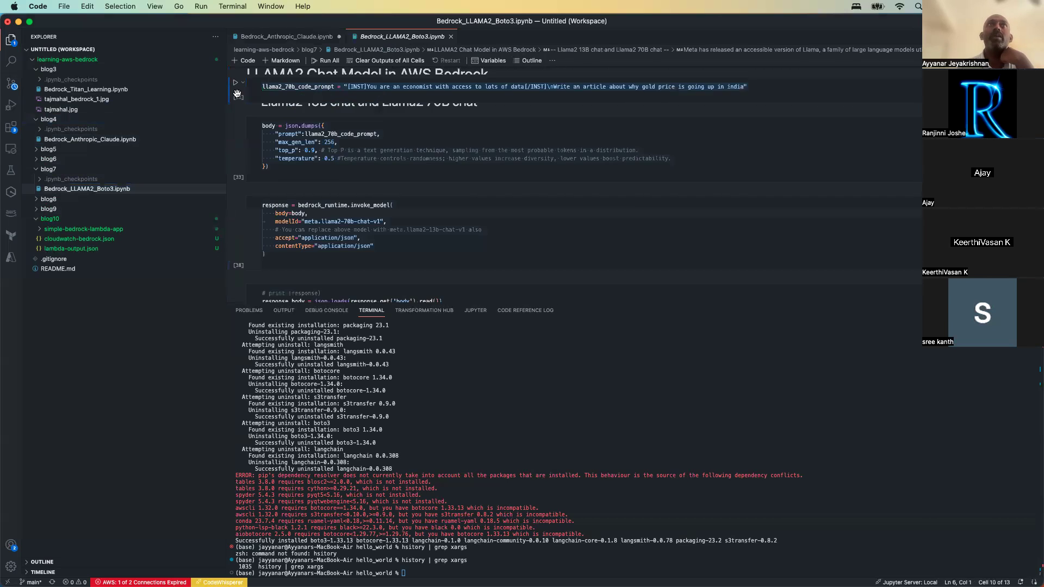
scroll(237, 93, up, 8)
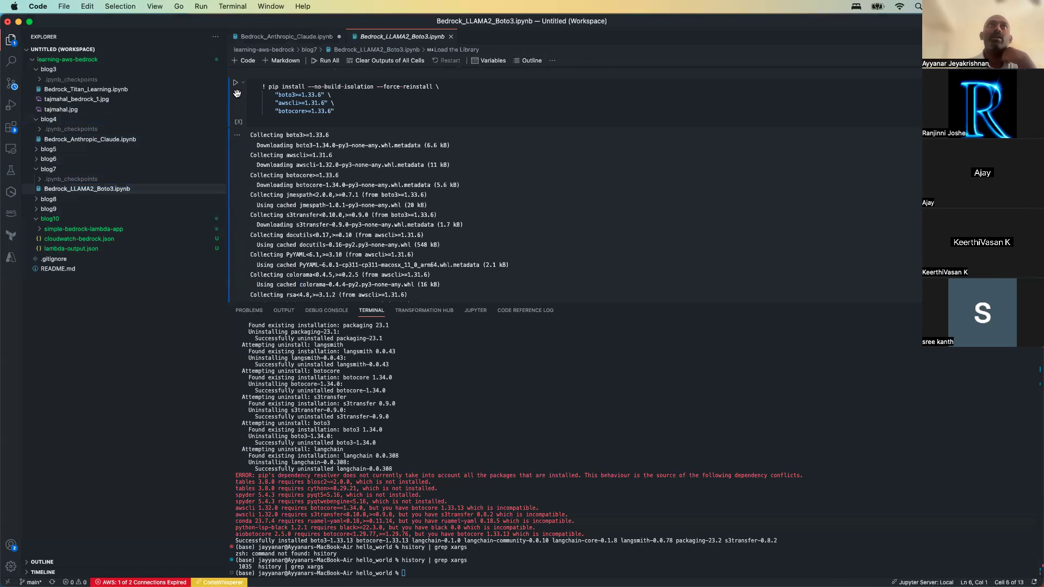
scroll(237, 93, up, 2)
scroll(237, 94, down, 10)
scroll(238, 93, down, 5)
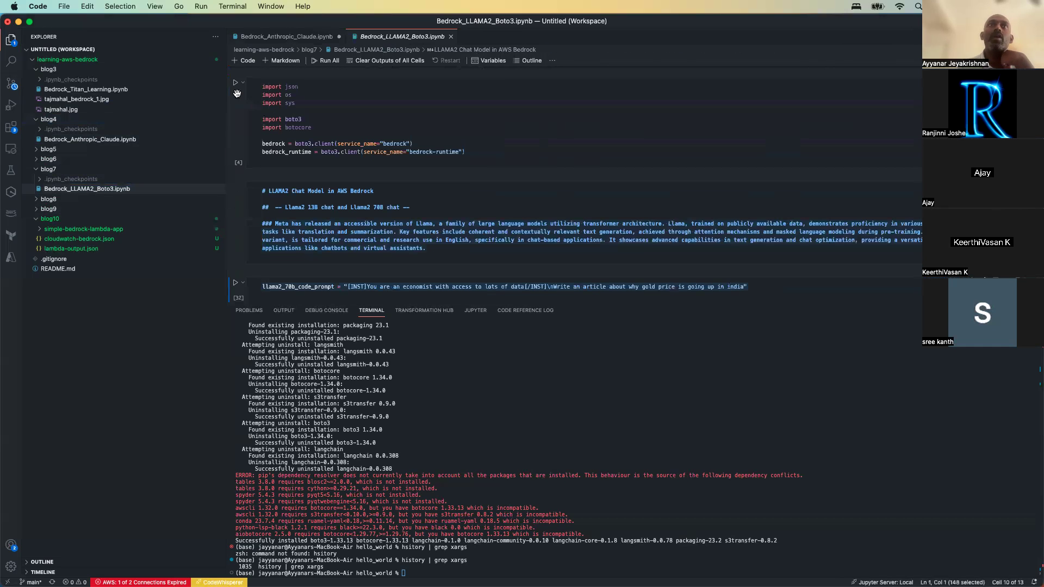
scroll(281, 136, down, 3)
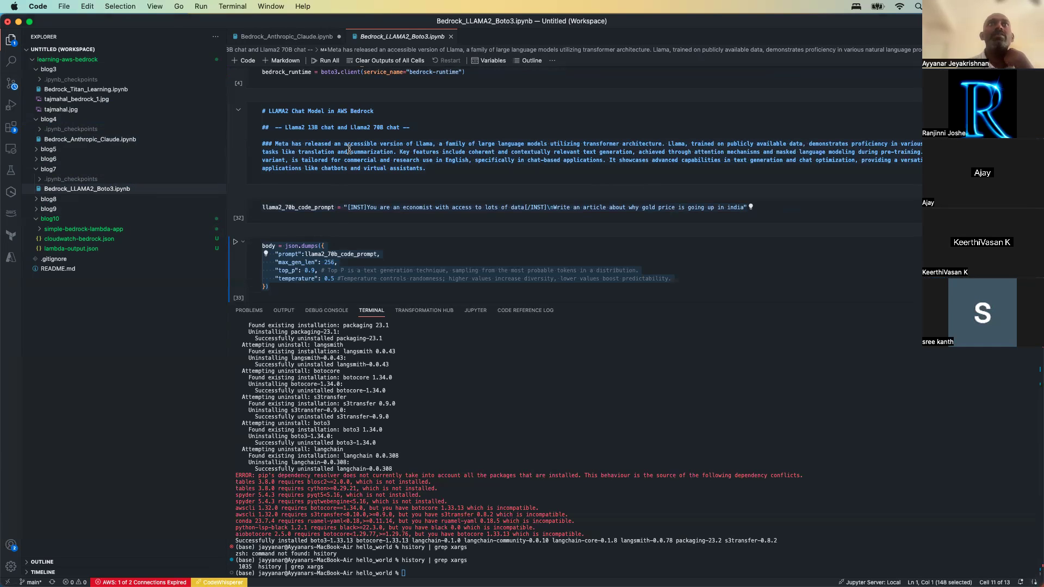
Step: Highlight the [INST] tag in the llama2_70b_code_prompt string
click(348, 208)
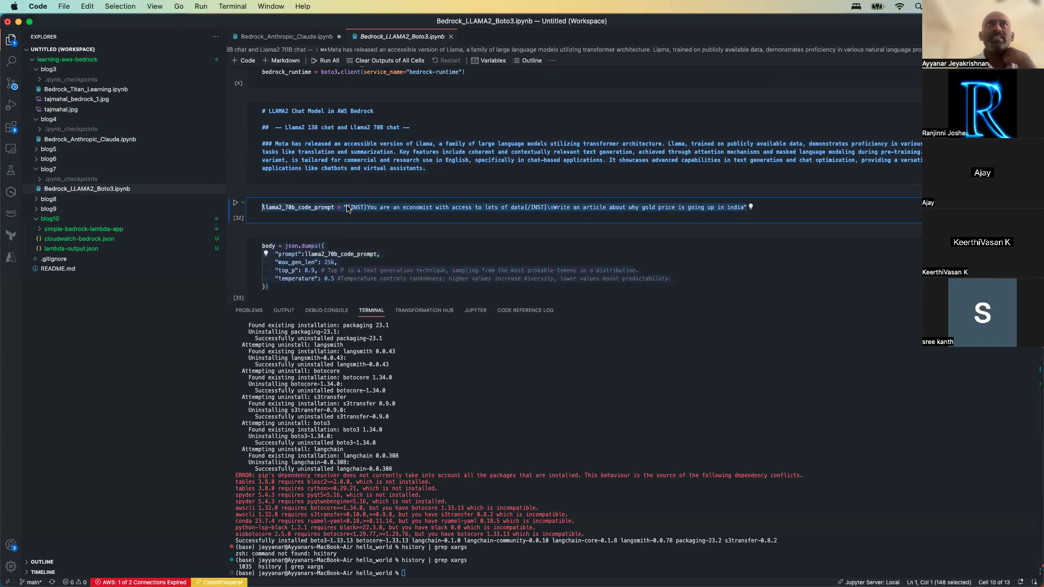
click(724, 207)
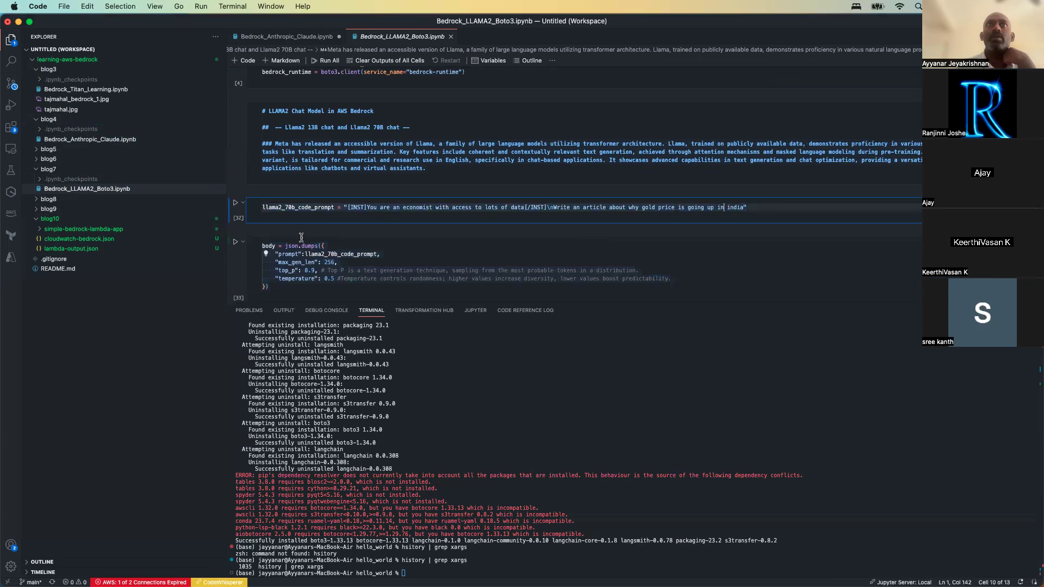
drag(368, 208, 350, 207)
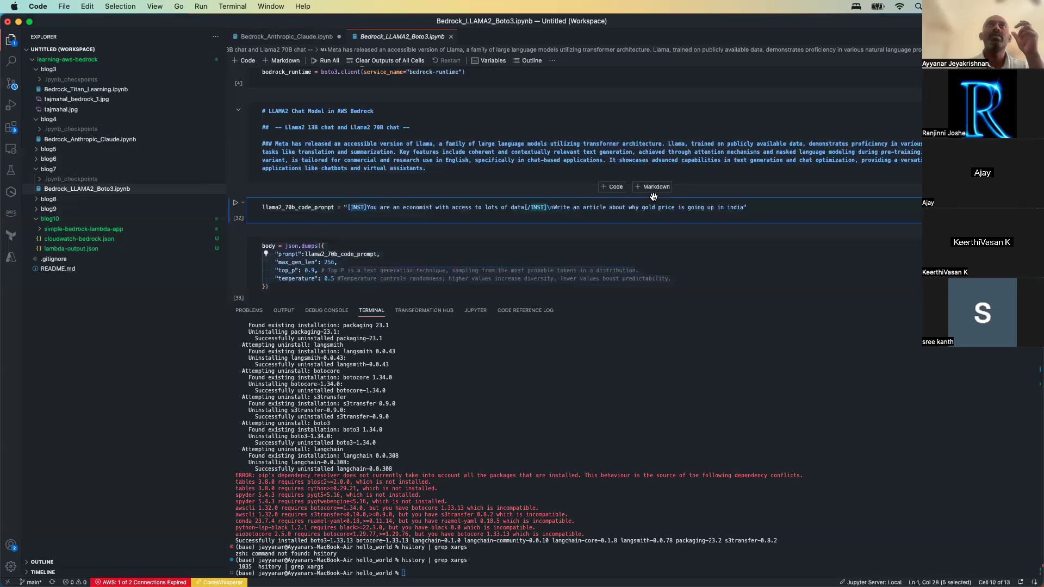
Step: Return to Bedrock_Anthropic_Claude.ipynb and run the claude_instant_prompt and json.dumps body cells
click(316, 37)
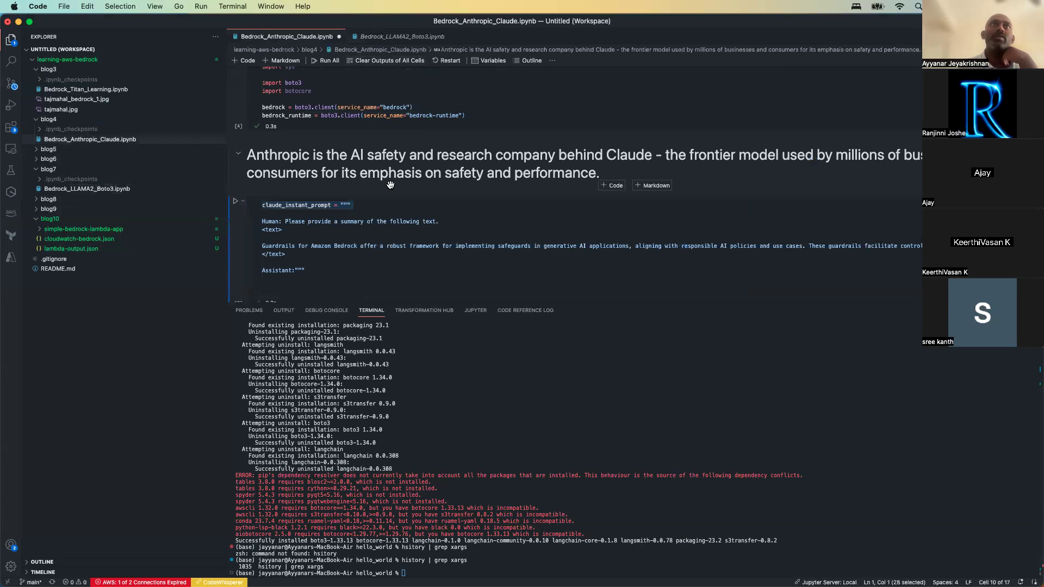
click(237, 205)
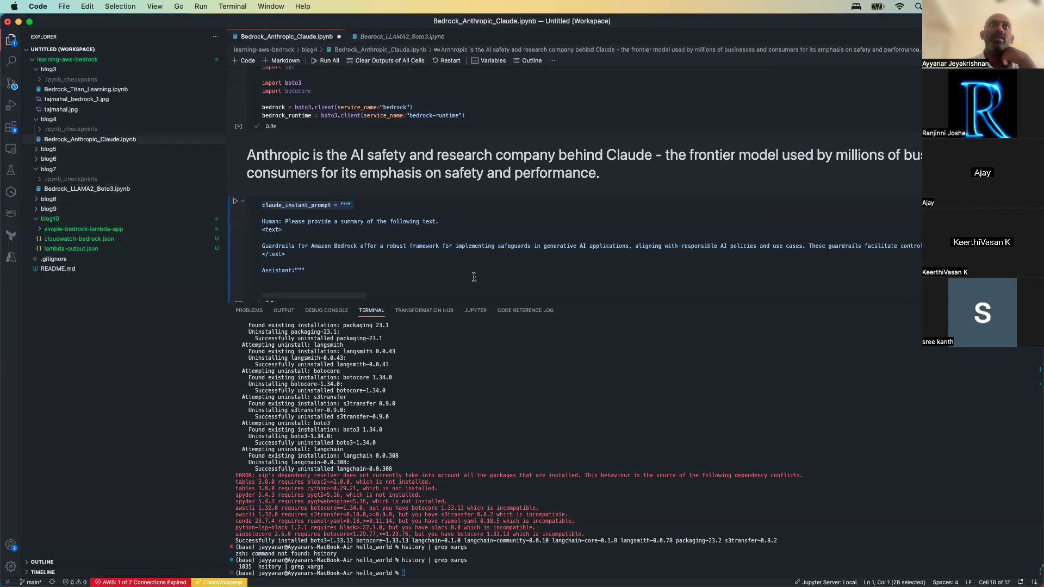
scroll(474, 276, down, 3)
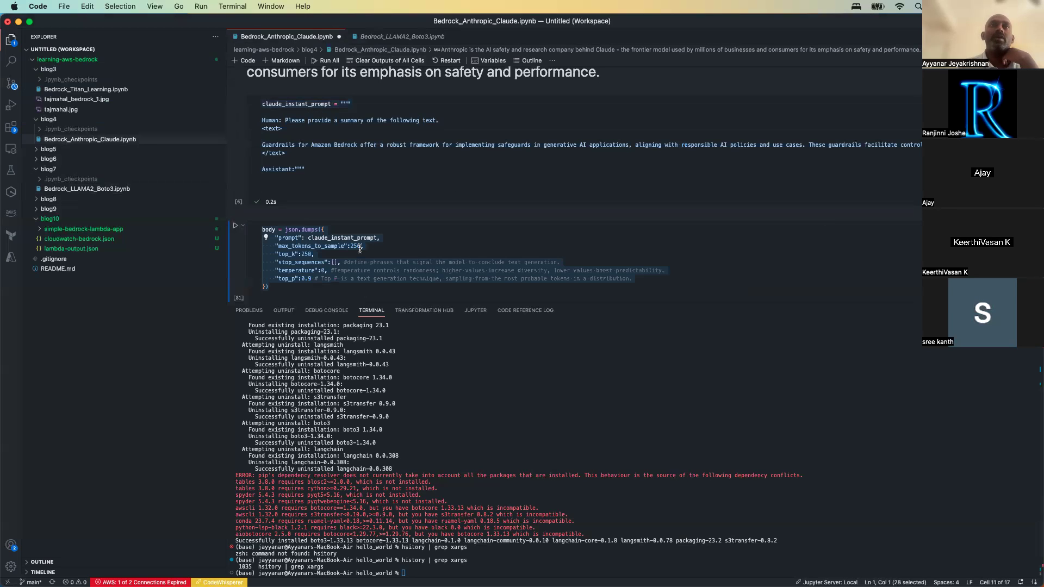
click(235, 227)
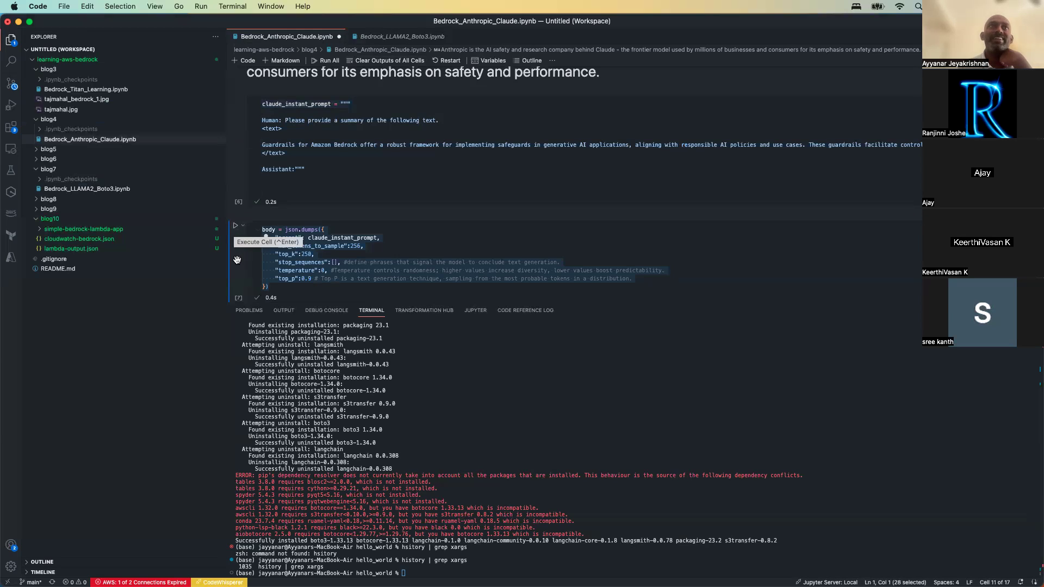
Step: Run the bedrock_runtime.invoke_model cell with the anthropic.claude-v2 model
key(Down)
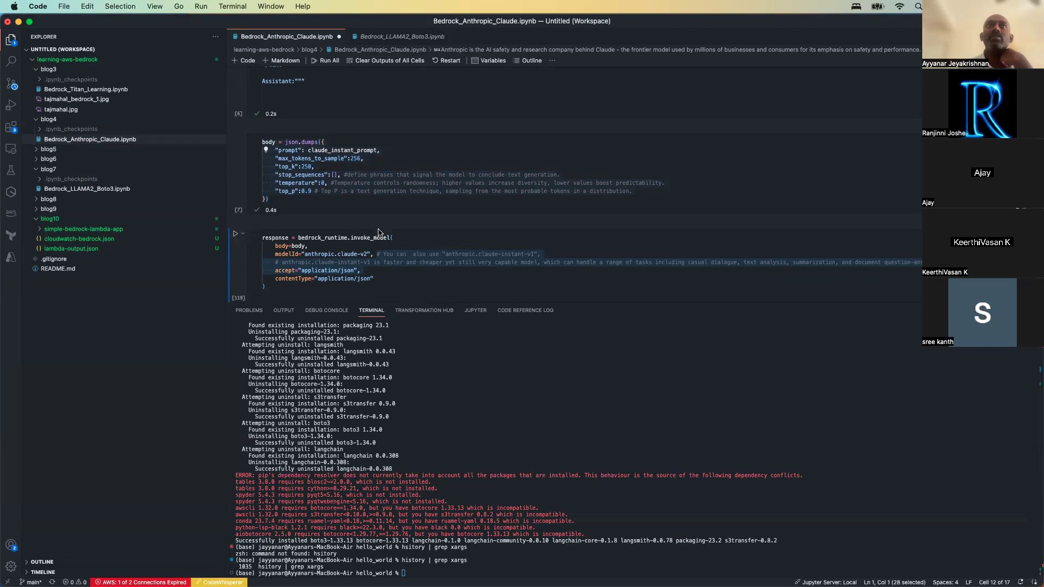
click(235, 234)
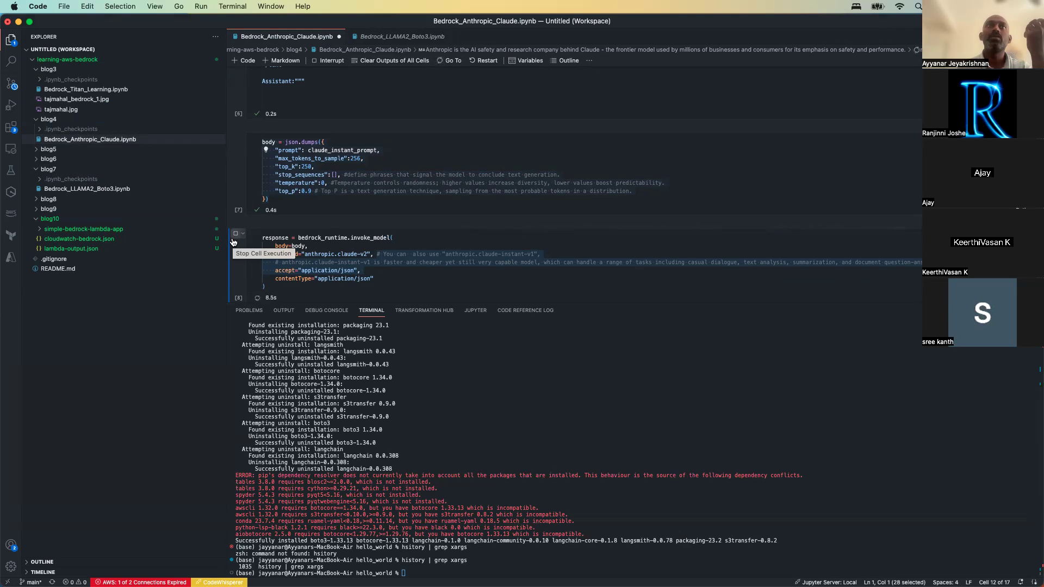
scroll(233, 239, down, 1)
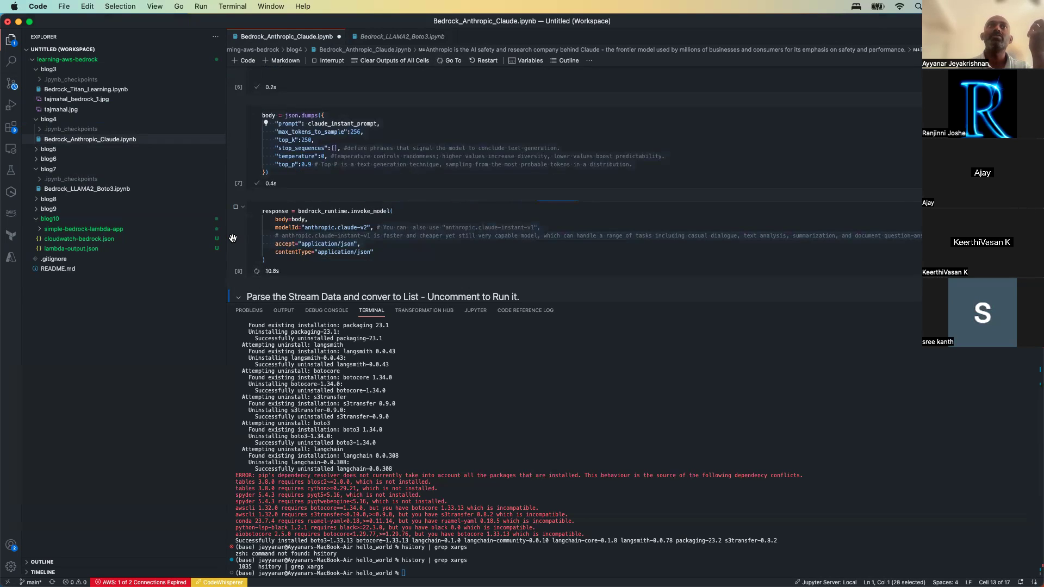
Step: Examine the stream data parsing section, the parse script description and the llm_output_parser code
scroll(233, 240, down, 3)
scroll(233, 242, down, 4)
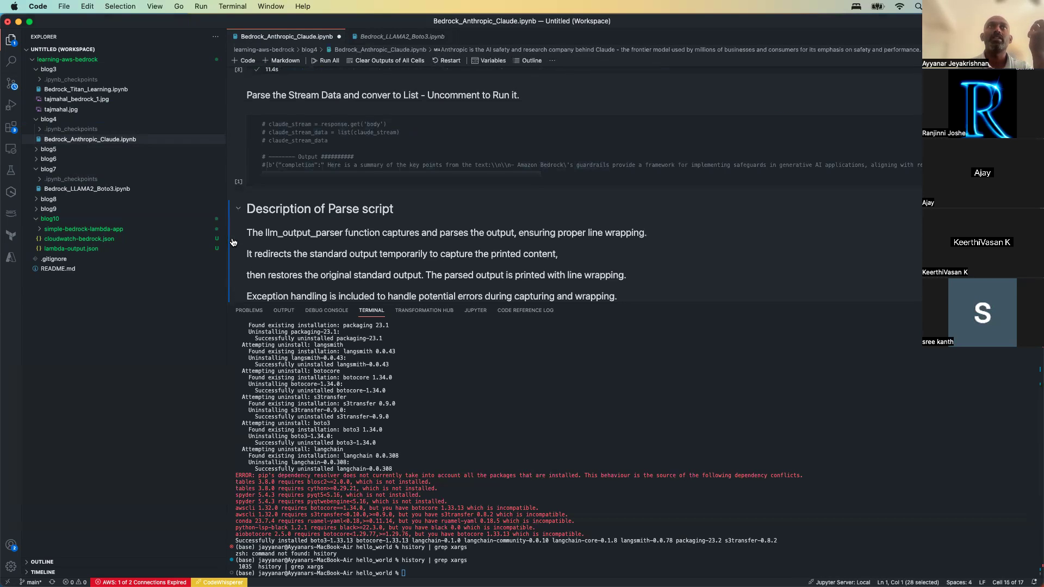
scroll(233, 242, down, 10)
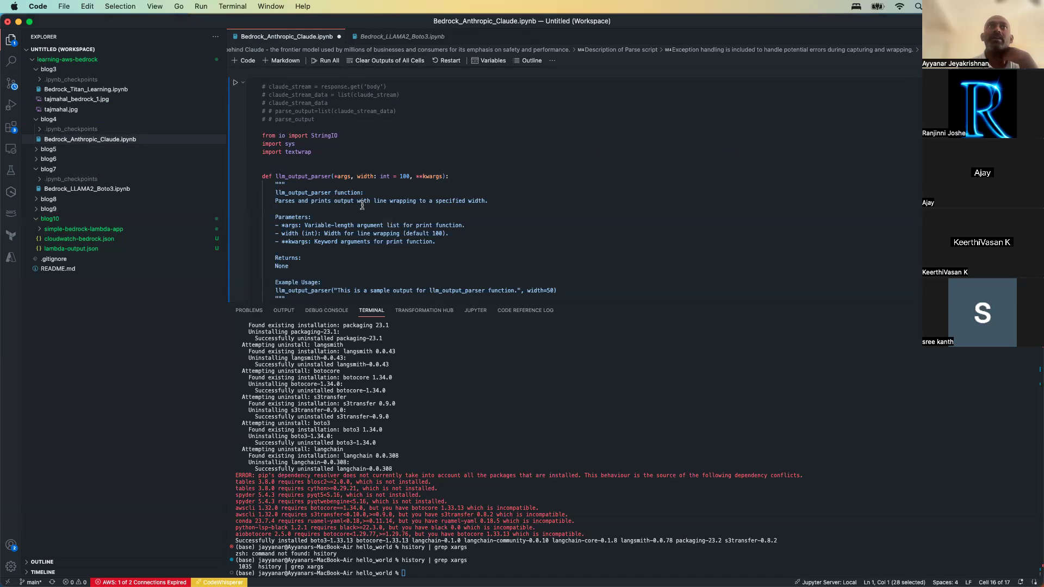
scroll(362, 205, down, 10)
scroll(362, 205, up, 10)
scroll(346, 116, up, 10)
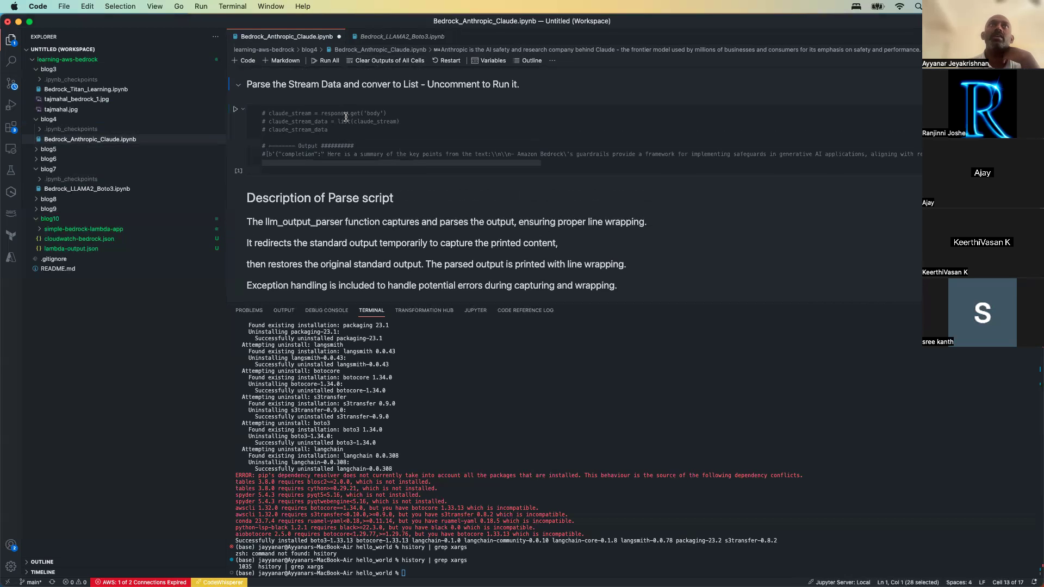
Step: Run the llm_output_parser definition cell and review the response_body cell with its summary output
scroll(346, 116, down, 3)
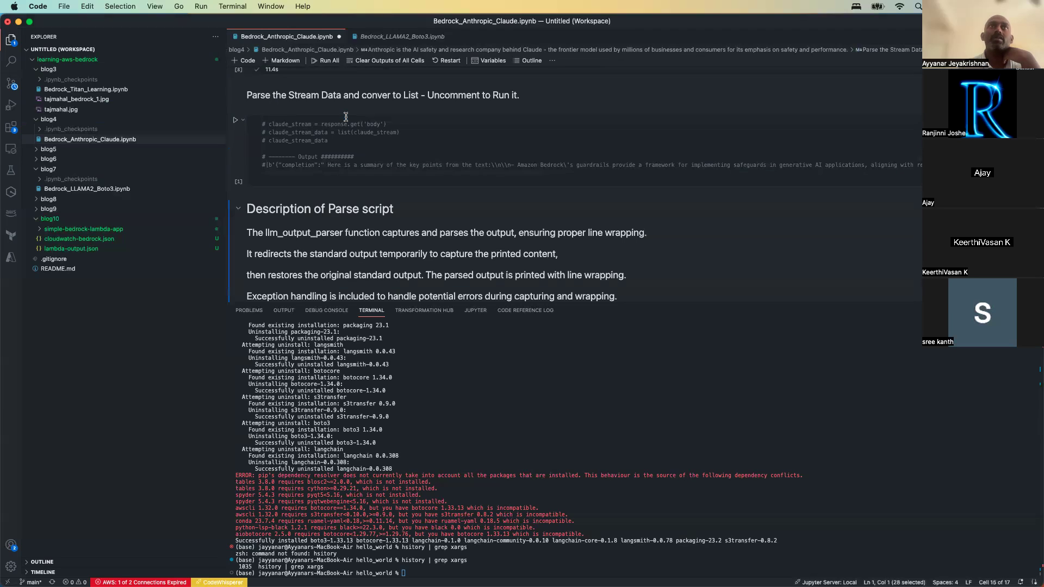
scroll(346, 116, down, 5)
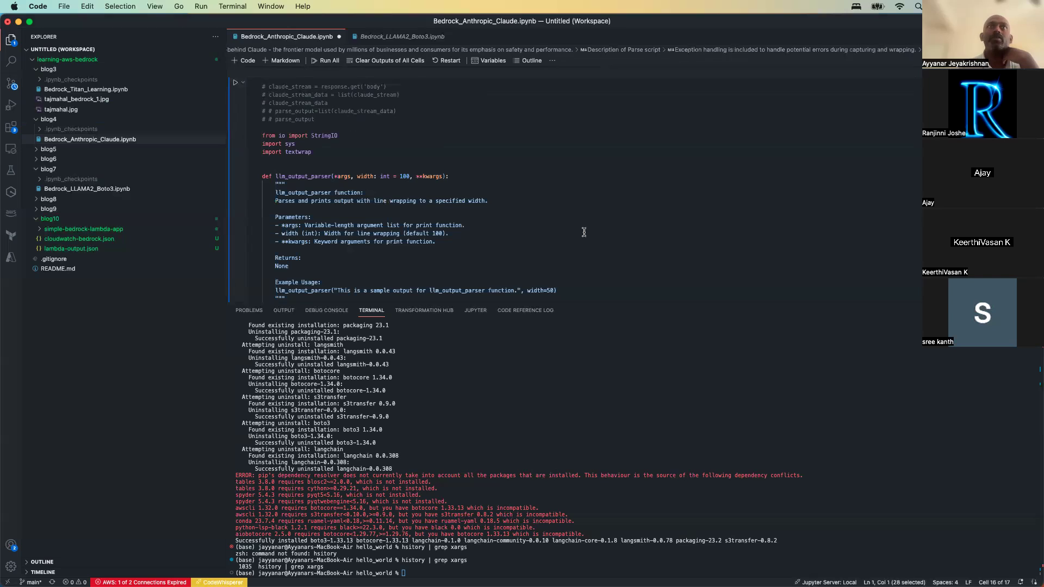
scroll(584, 232, down, 10)
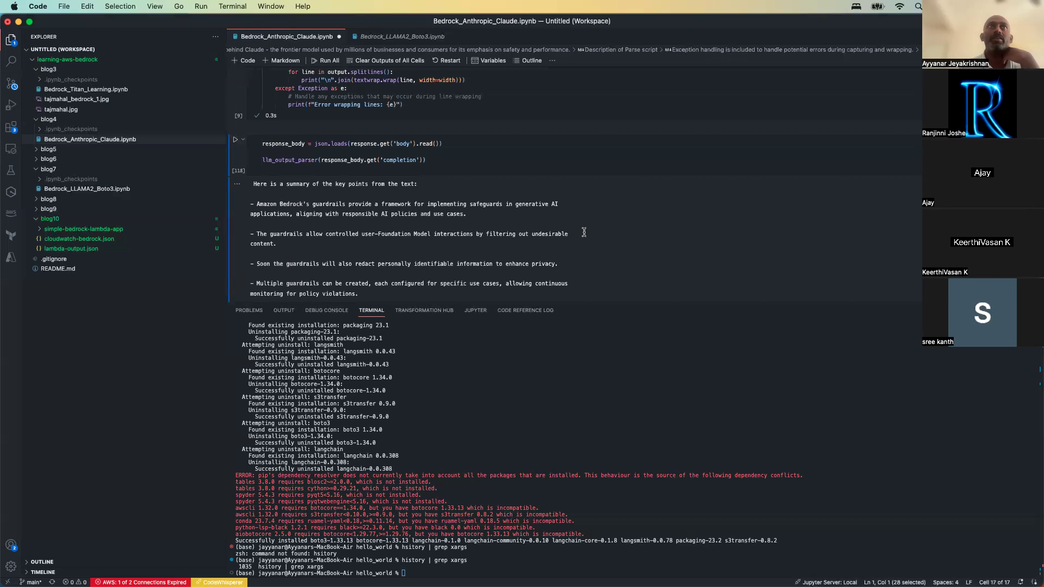
scroll(584, 232, up, 2)
scroll(584, 232, down, 2)
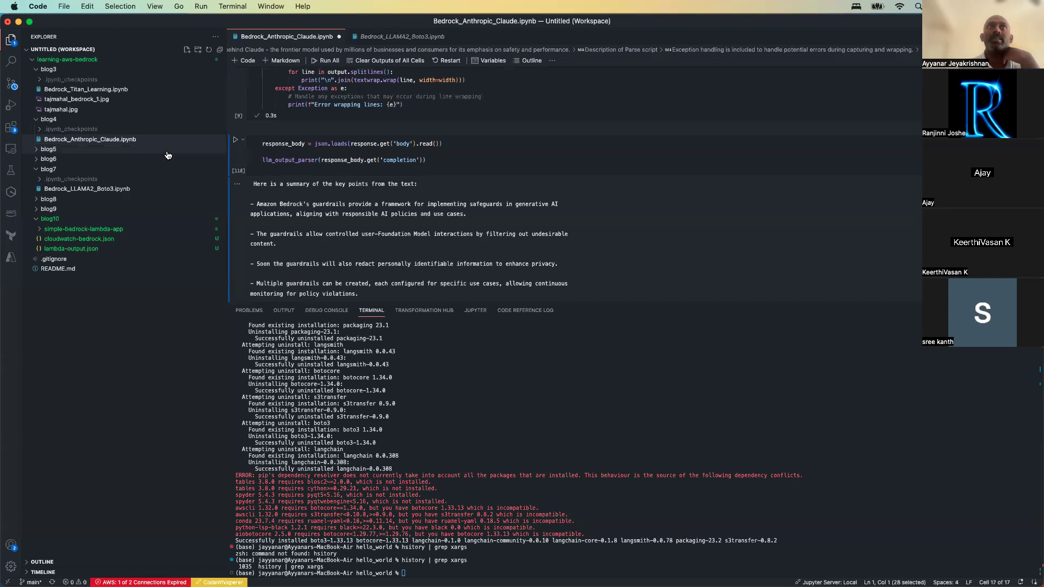
Step: Run the response_body cell that calls llm_output_parser on the completion and review the generated summary
click(234, 141)
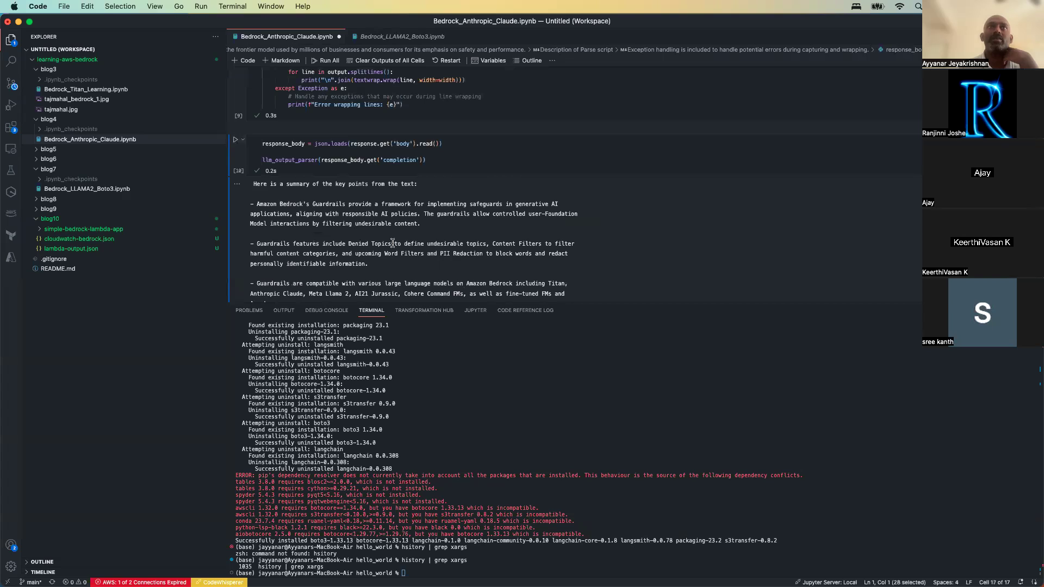
scroll(392, 243, down, 3)
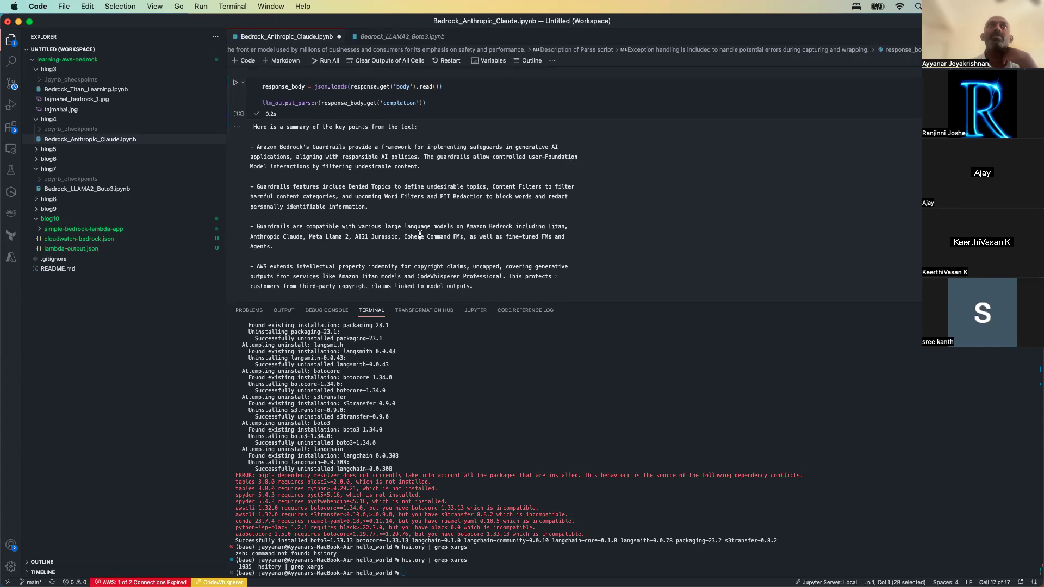
drag(422, 237, 412, 166)
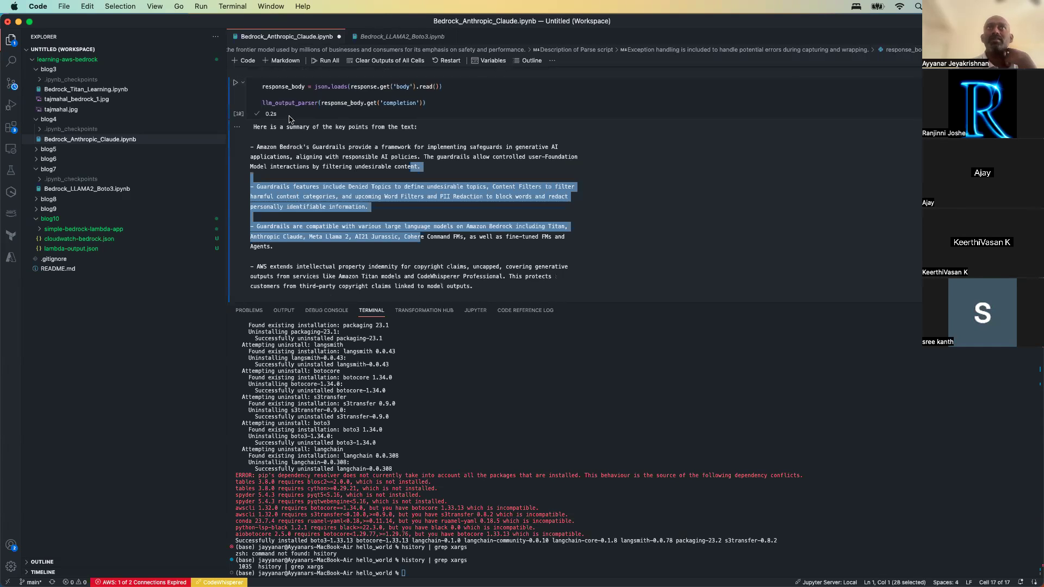
click(240, 95)
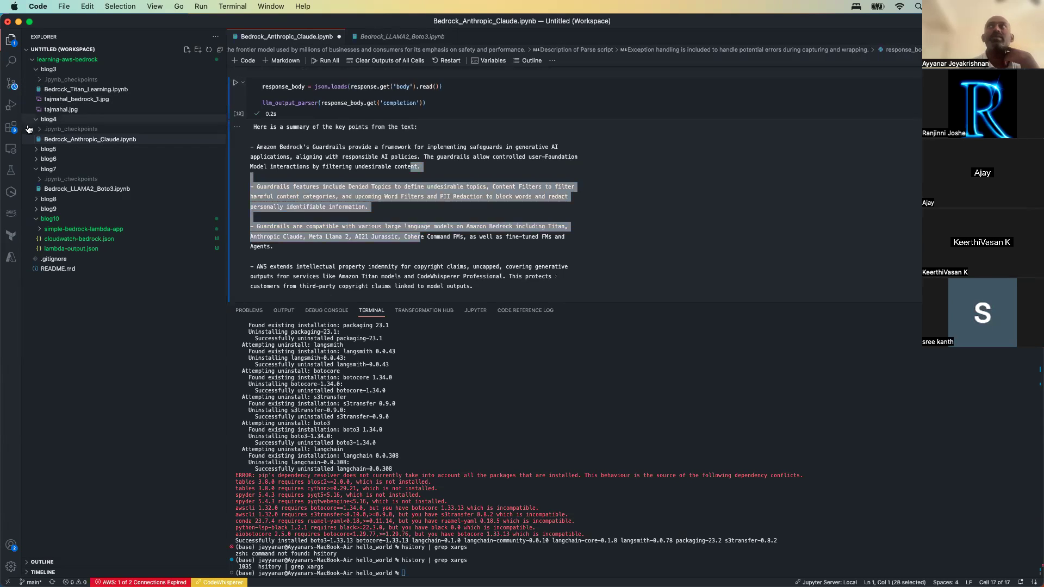
Step: Collapse the blog10 folder, open Bedrock_Titan_Learning.ipynb from blog3 and examine its text embedding and Multi Model Embedding cells
click(35, 220)
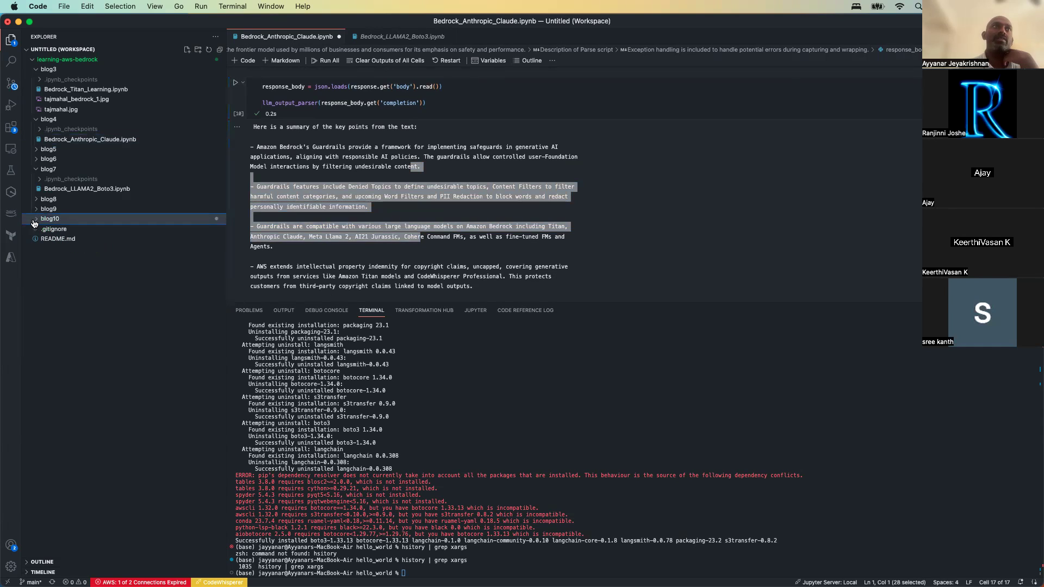
click(93, 90)
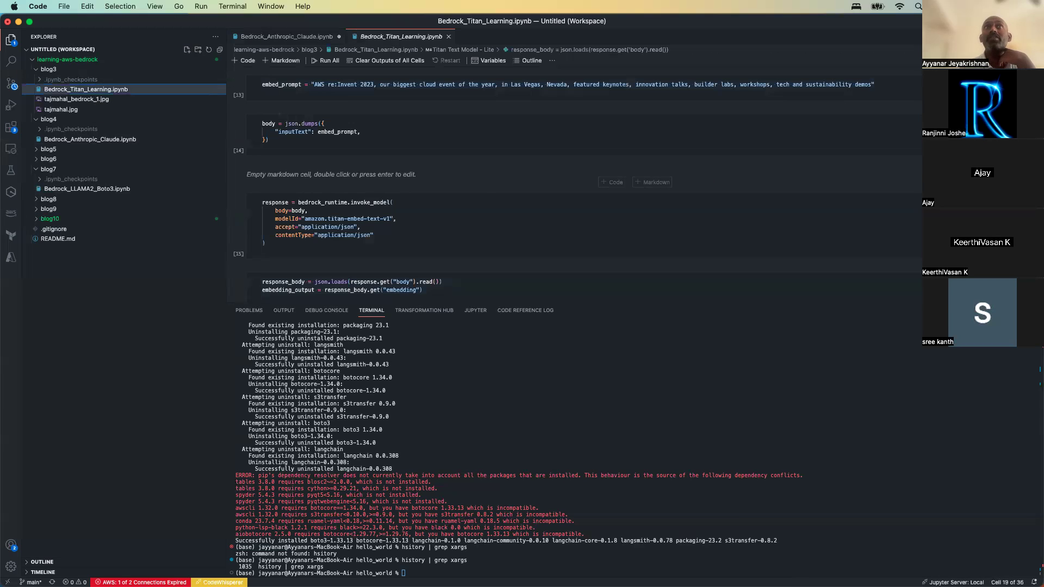
click(237, 131)
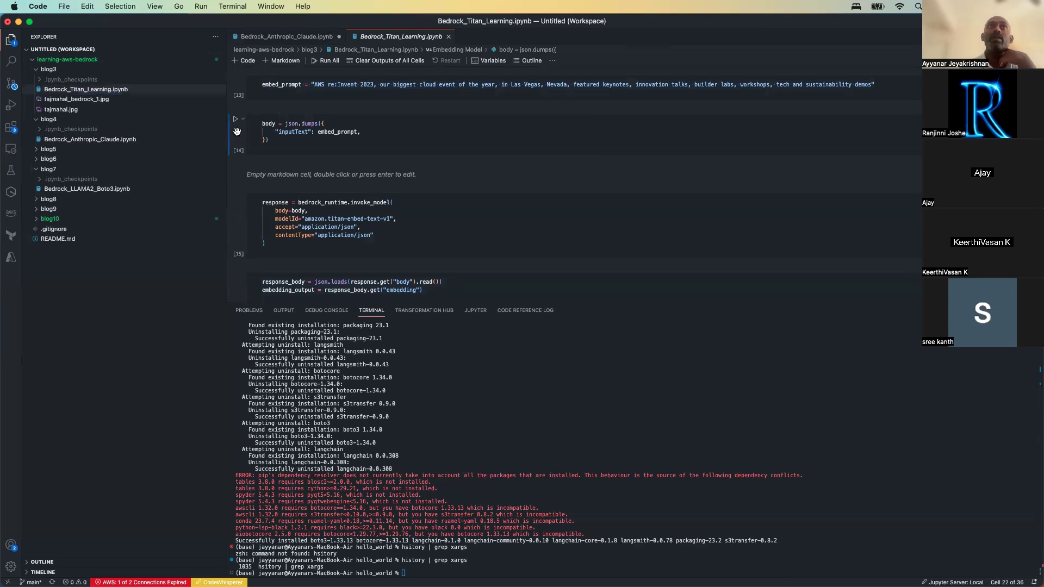
key(Down)
key(Down)
key(Down)
key(Down)
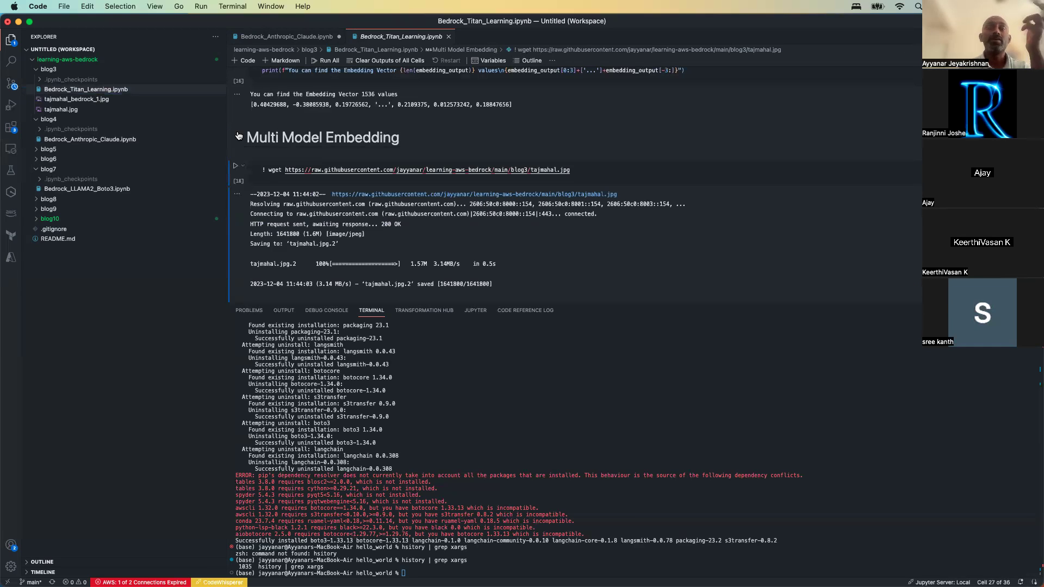
key(Down)
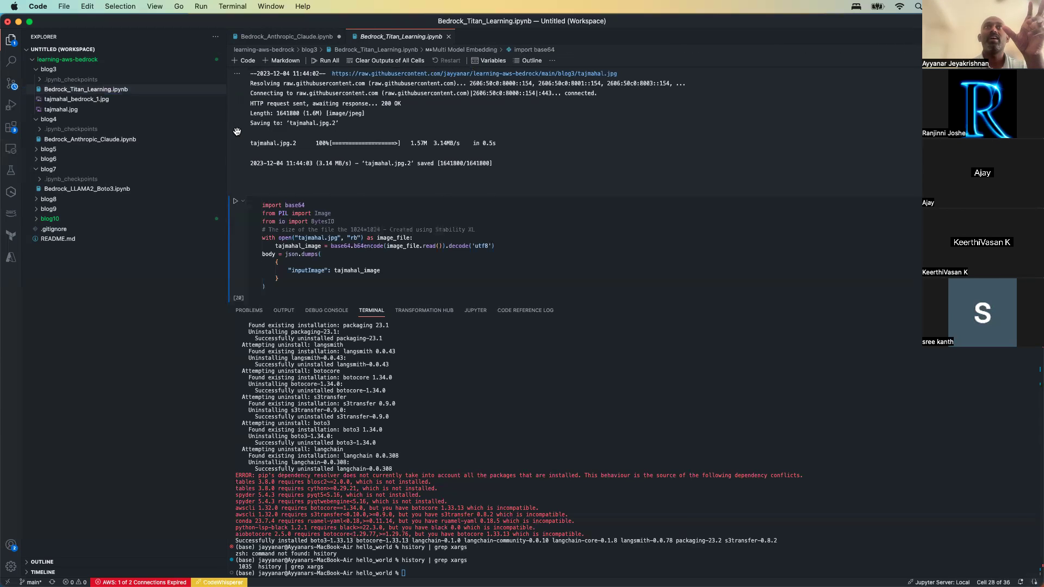
key(Down)
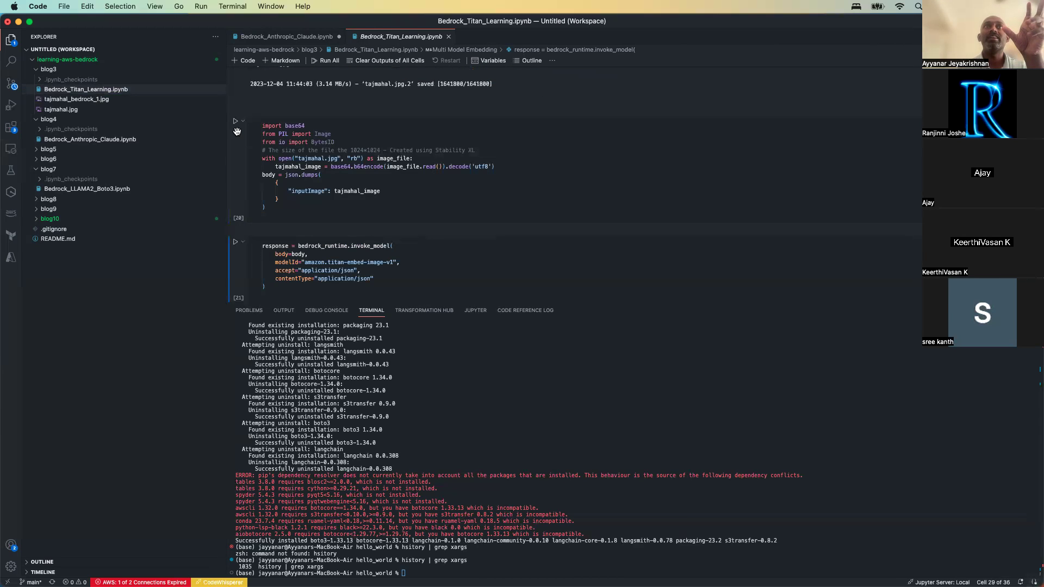
key(Down)
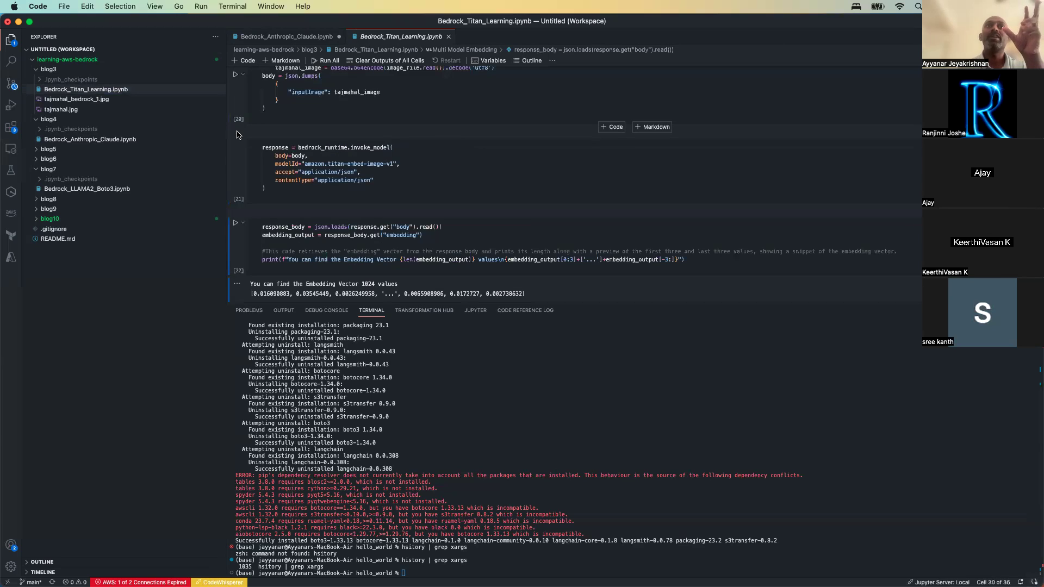
Step: View the images tajmahal.jpg and tajmahal_bedrock_1.jpg, and return to Bedrock_Titan_Learning.ipynb
click(82, 109)
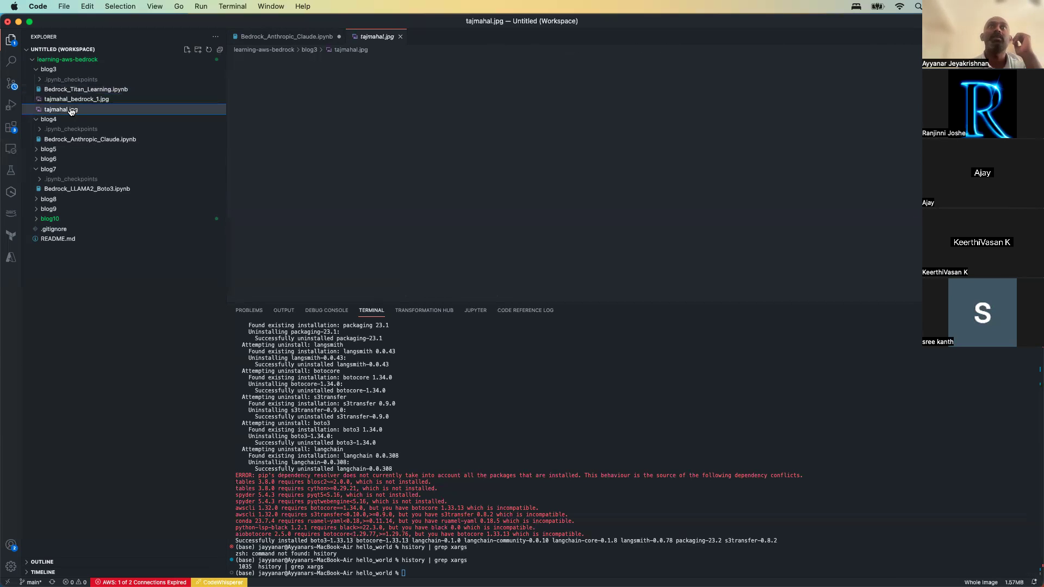
click(88, 100)
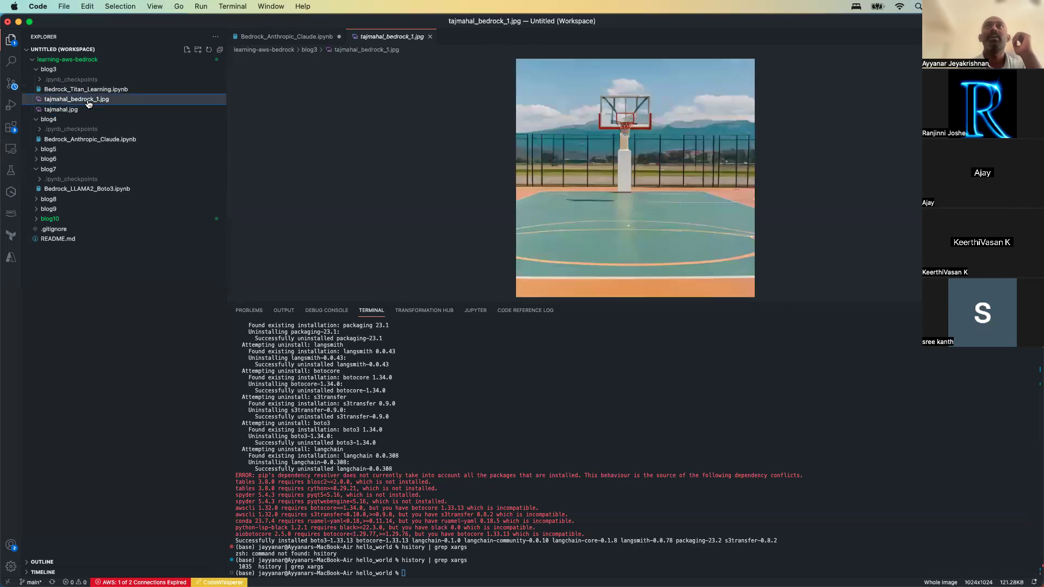
click(86, 90)
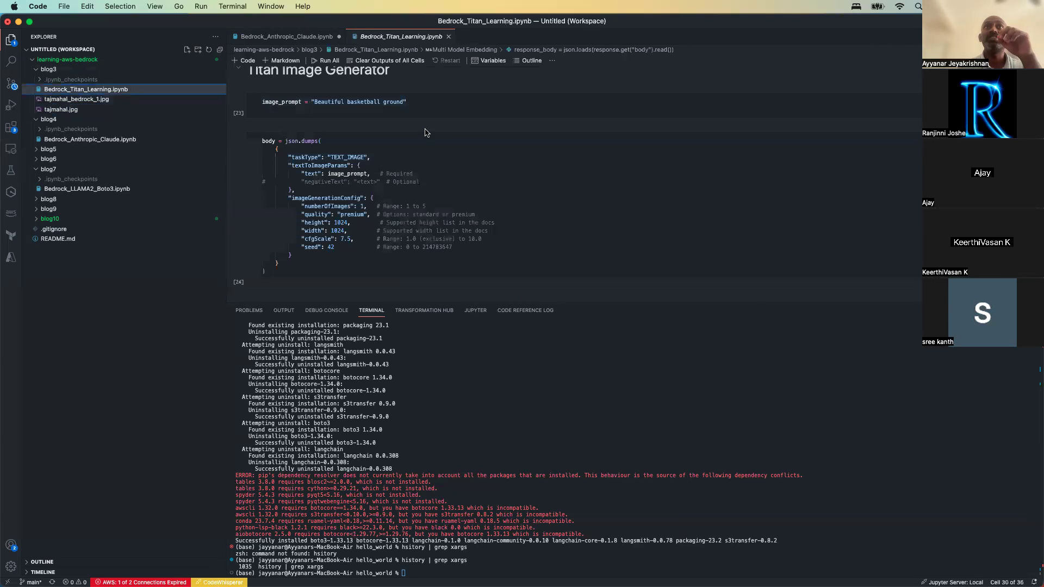
Step: Examine the Titan Image Generator section's image_prompt and TEXT_IMAGE request body cells
click(236, 183)
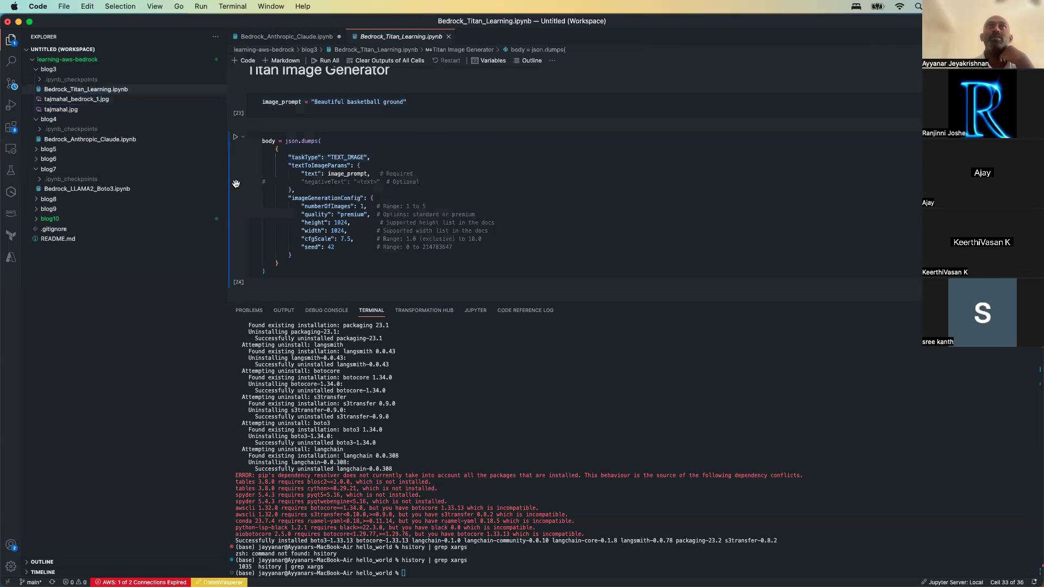
key(Up)
key(Up)
key(Up)
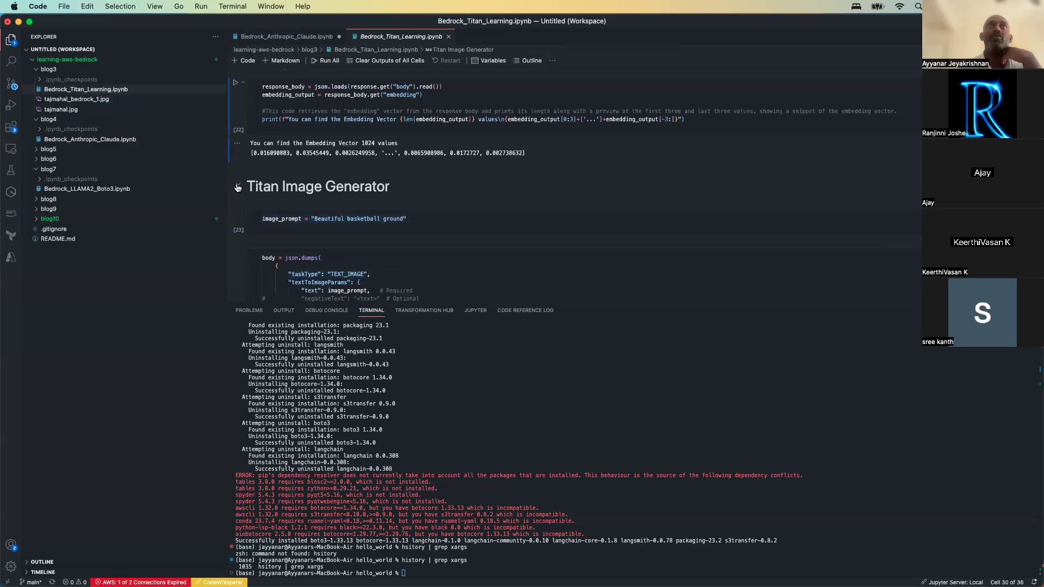
key(Down)
key(Down)
key(Down)
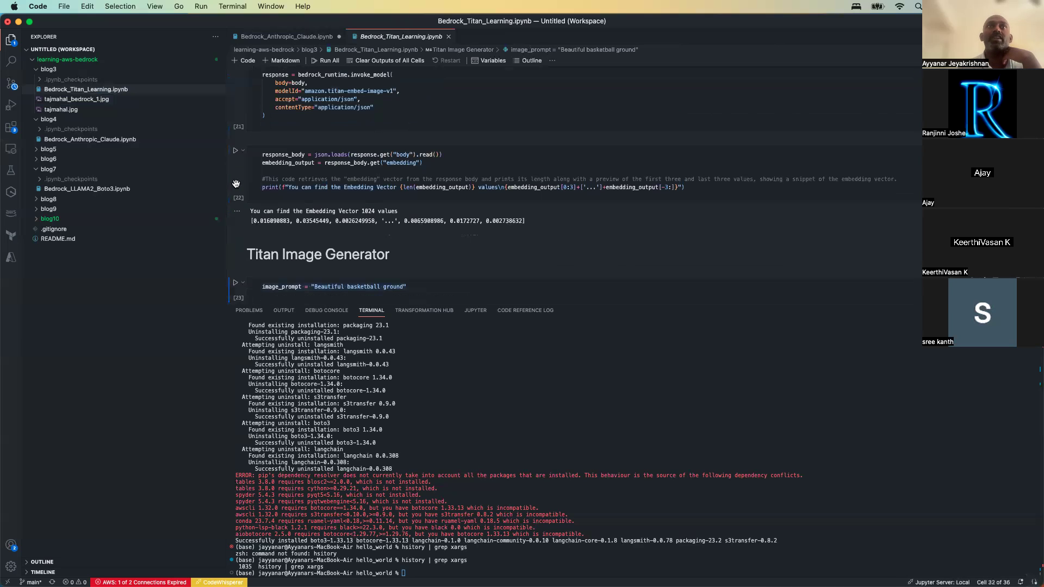
key(Up)
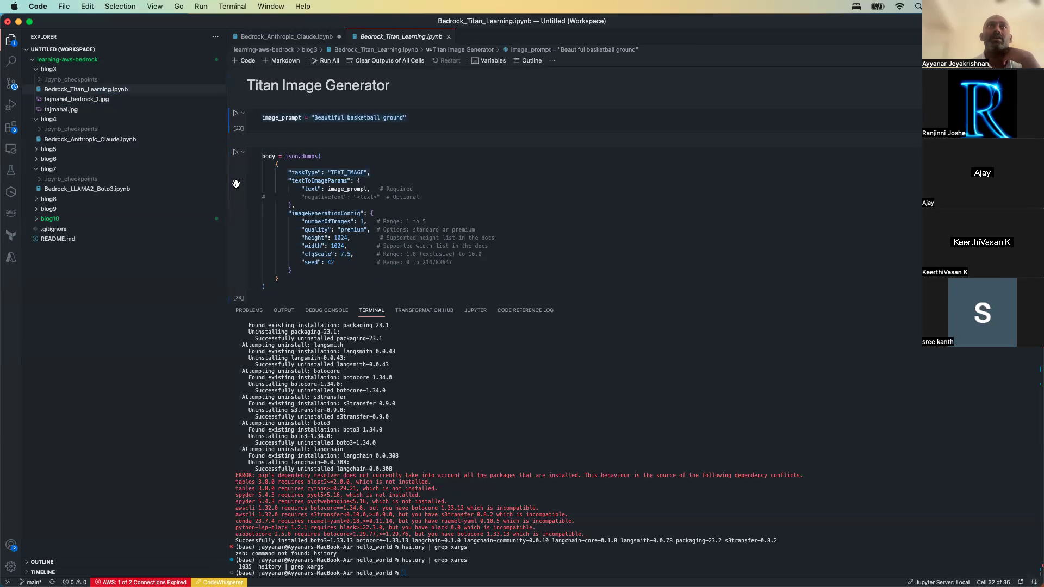
key(Down)
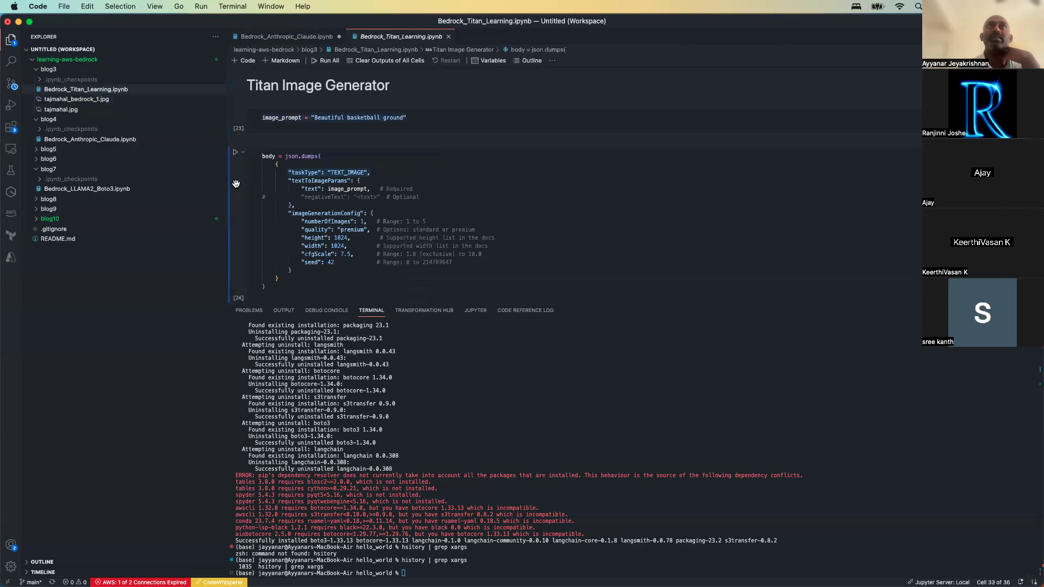
key(Down)
key(Up)
key(Up)
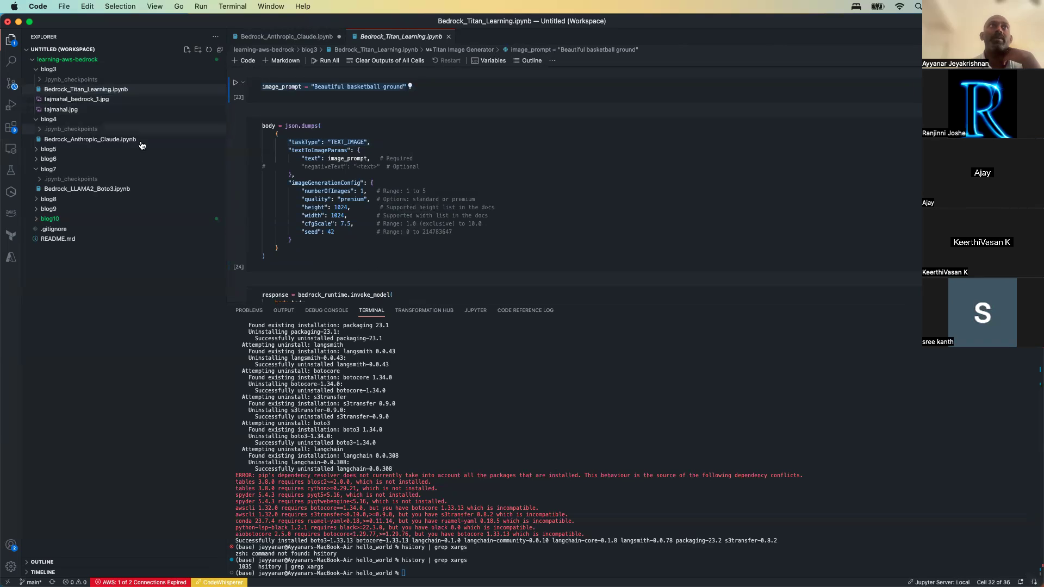
Step: Review the image embedding cells, from the base64 encoding of tajmahal.jpg to the amazon.titan-embed-image-v1 call, and return to the Titan Image Generator request body
key(Up)
key(Up)
key(Up)
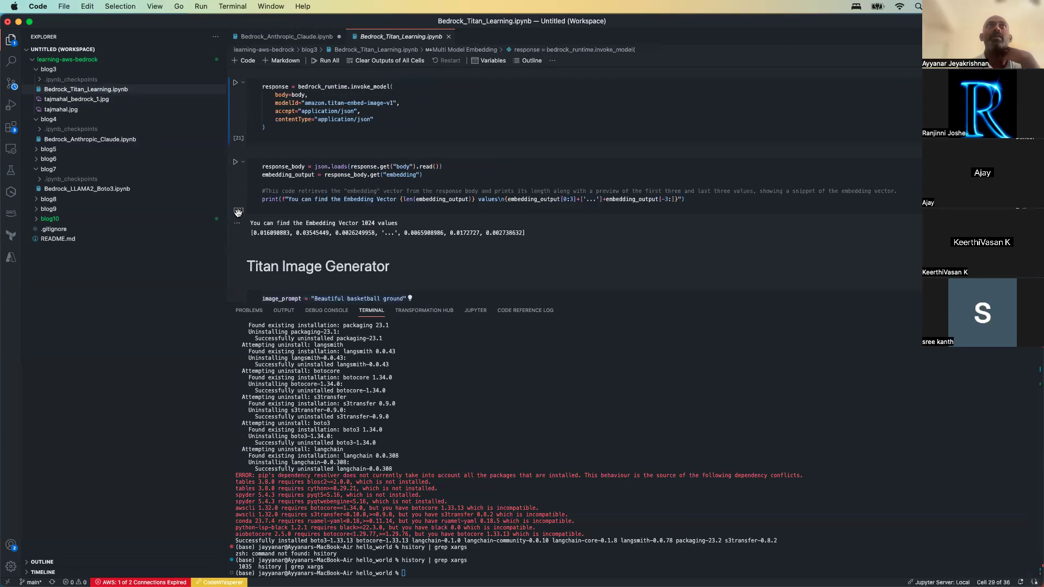
key(Up)
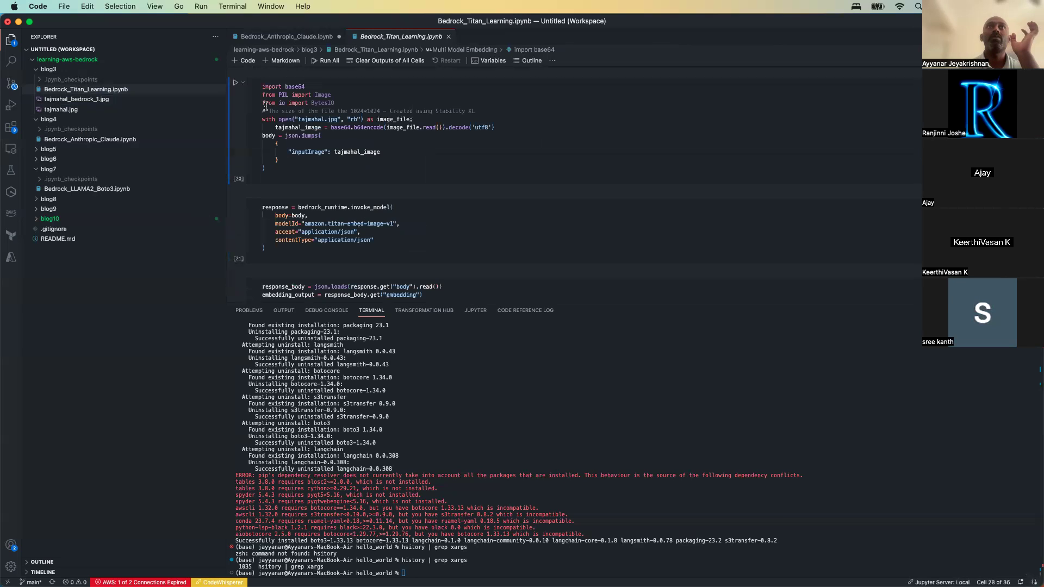
key(Down)
key(Down)
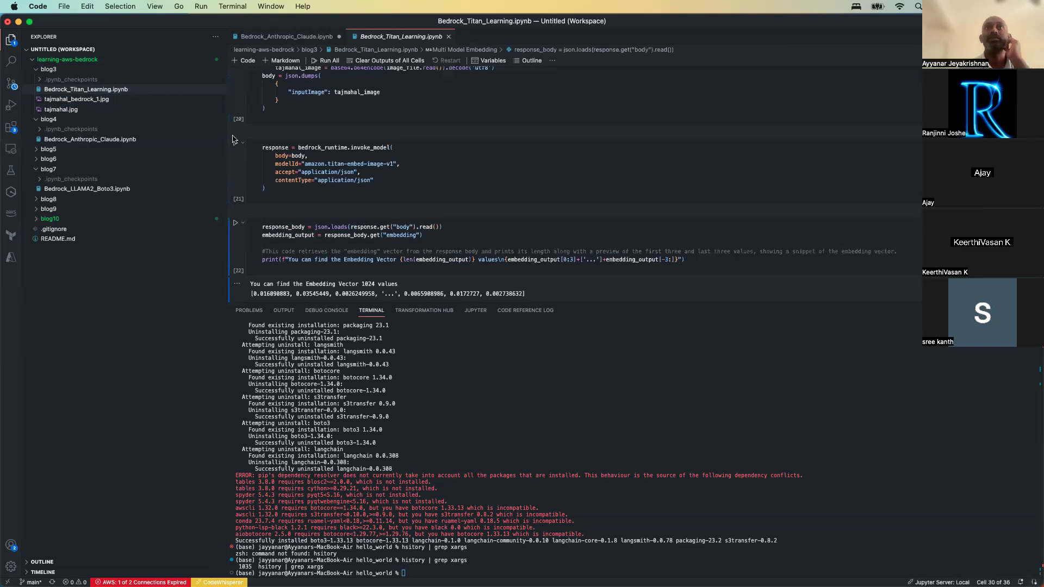
key(Up)
key(Up)
key(Up)
key(Down)
key(Down)
key(Down)
key(Down)
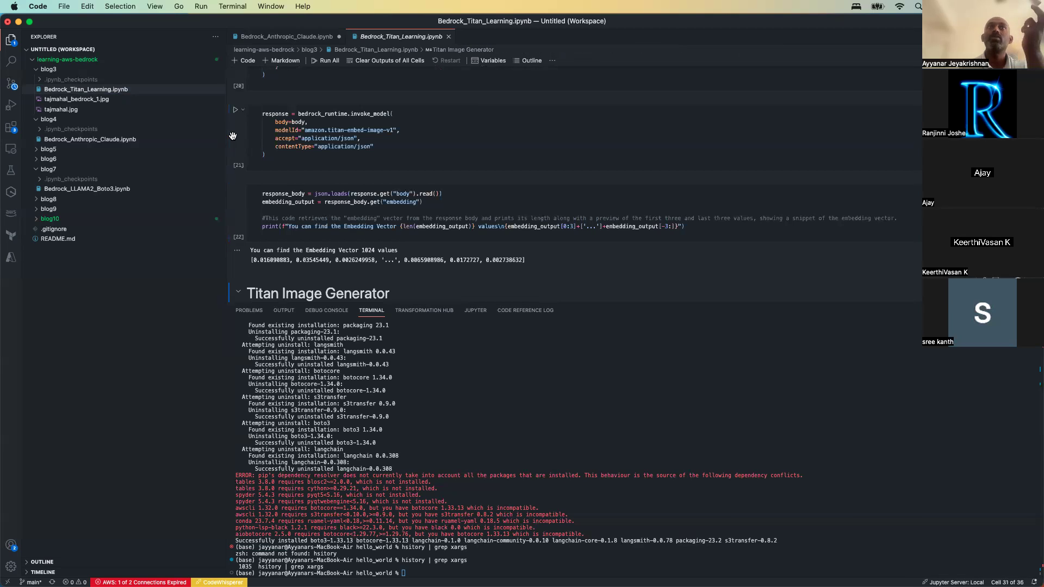
key(Down)
key(Down)
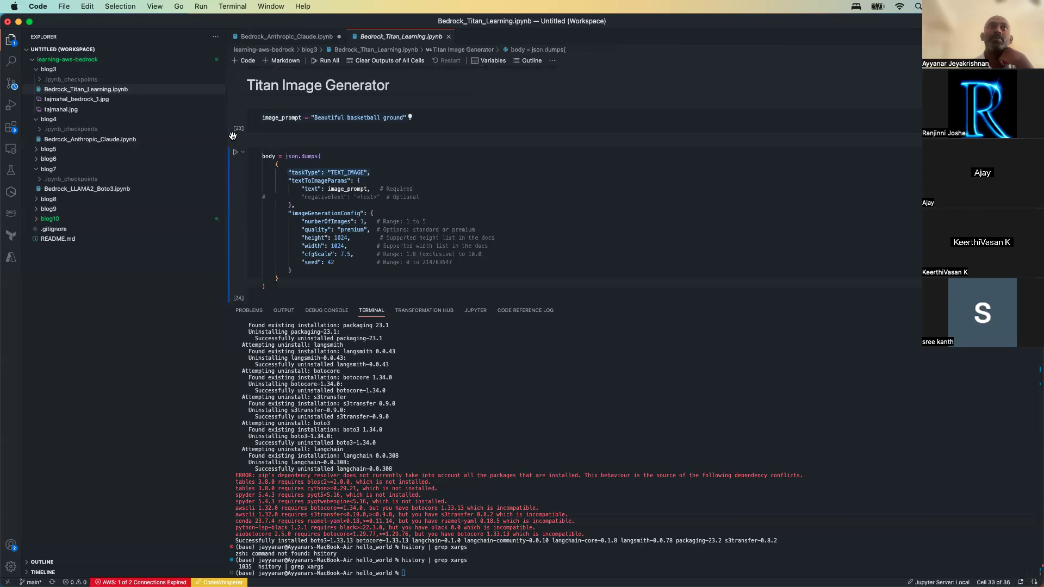
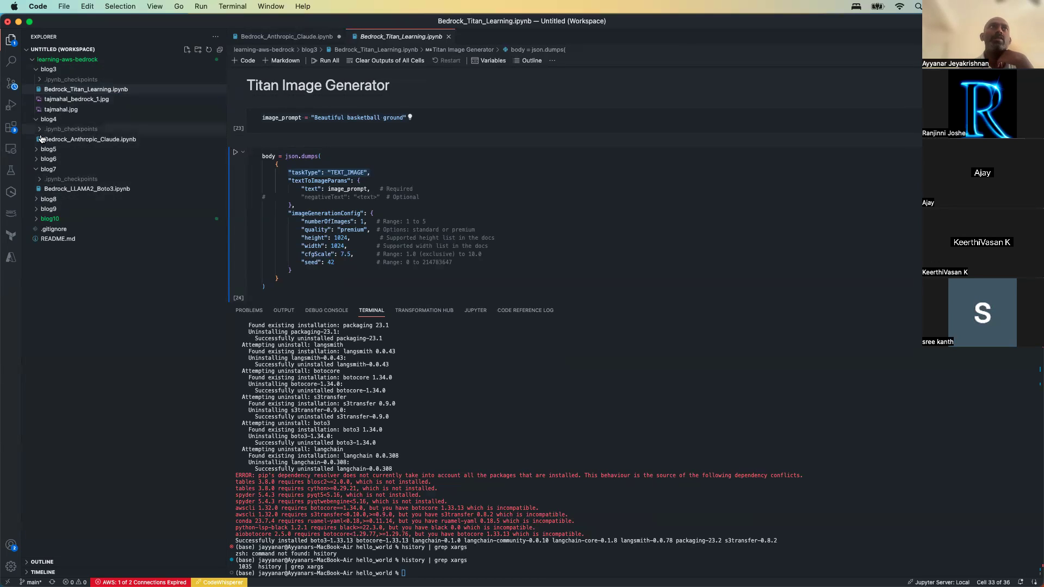
Step: Expand the blog9 and blog8 folders and open the Bedrock_stability_Boto3.ipynb notebook
click(39, 211)
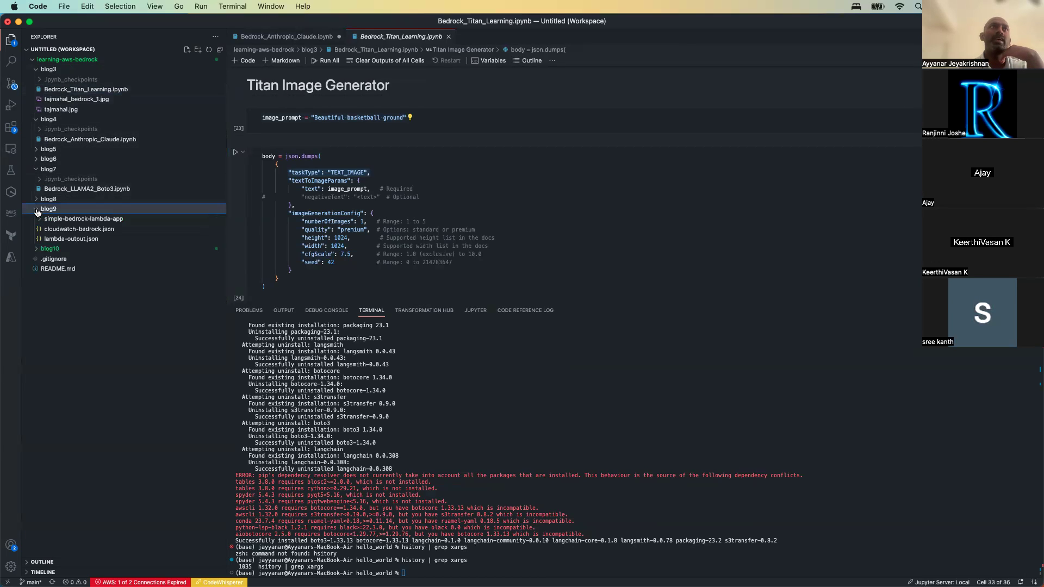
click(37, 200)
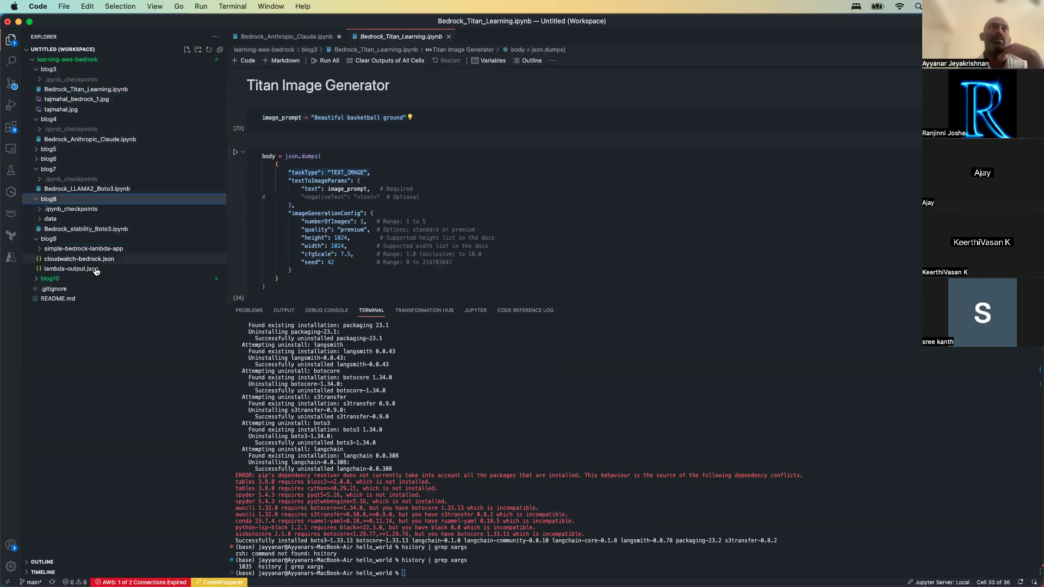
click(48, 230)
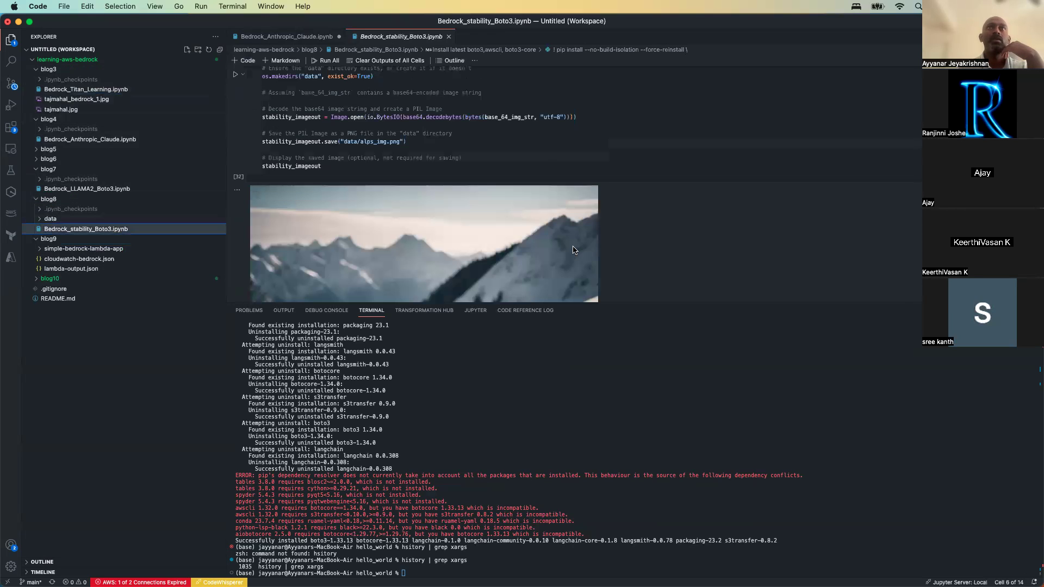
key(super+shift+e)
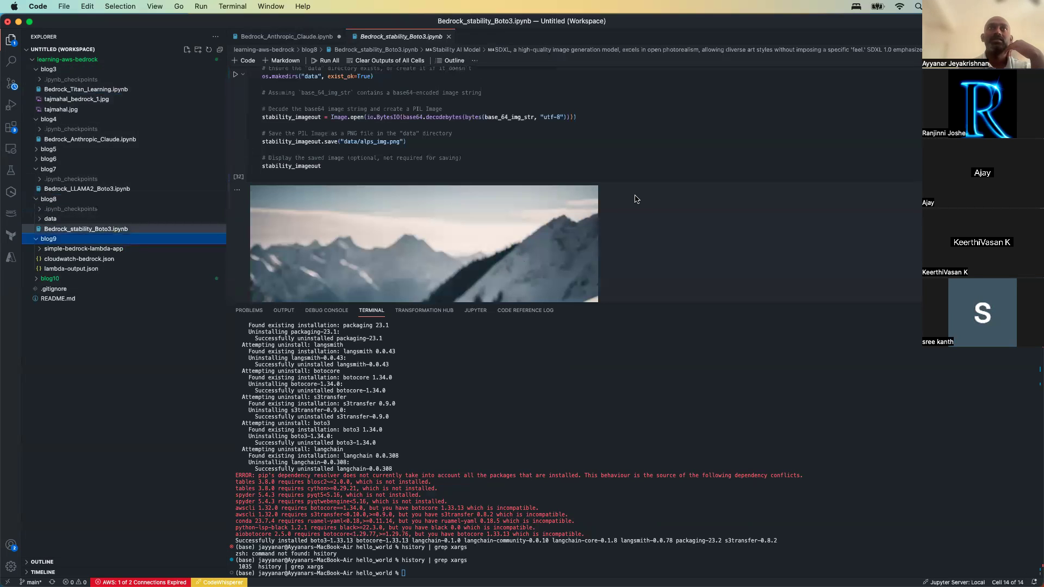
key(Down)
key(super+1)
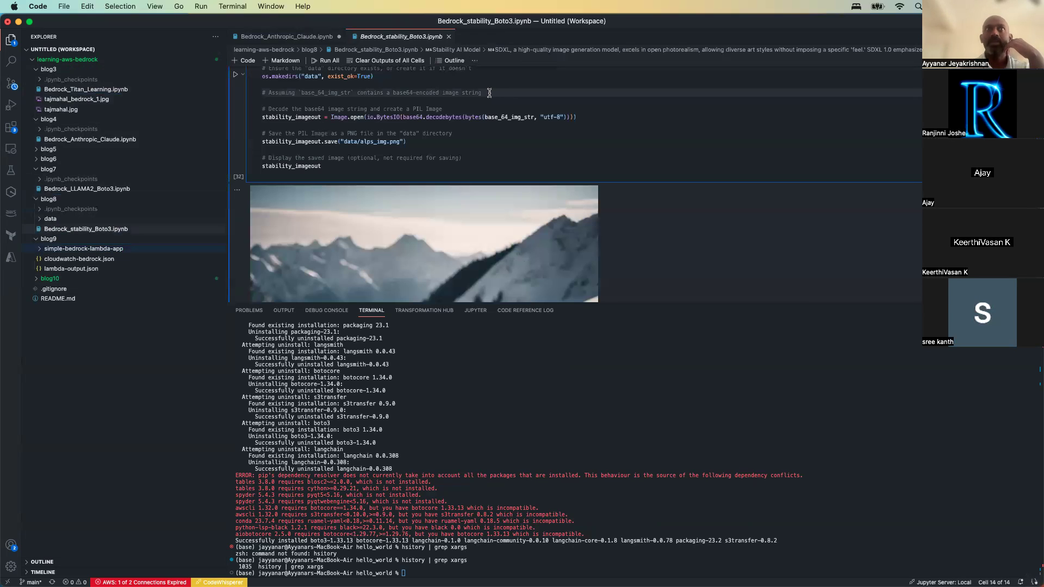
Step: Trace the Stability AI code backwards from the image-saving cell to the stability_image_prompt, negative prompts and style settings
key(Up)
key(Up)
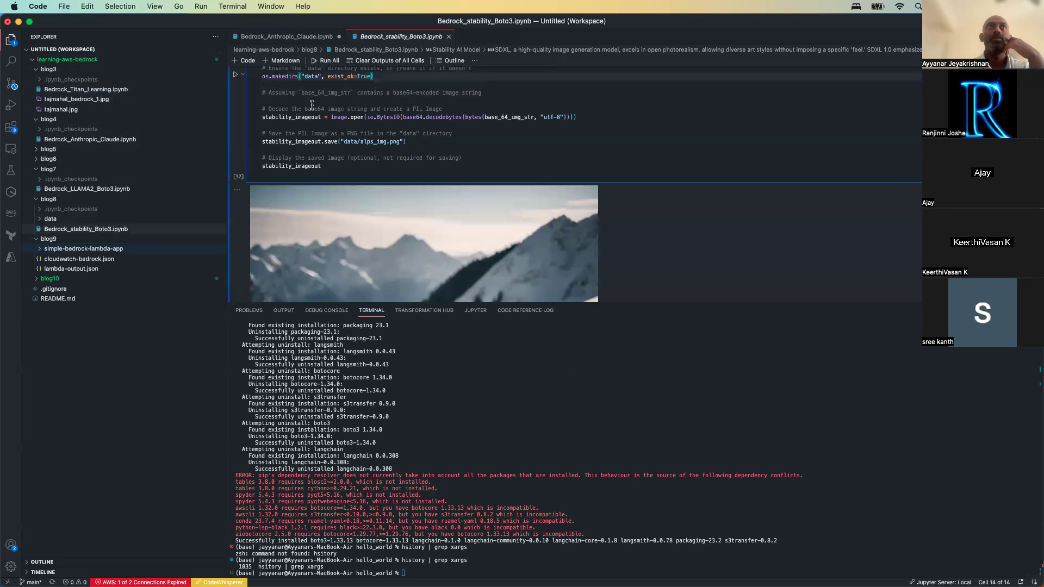
key(Up)
key(Up)
key(Up)
key(Up)
key(Up)
key(Up)
key(Up)
key(Up)
key(Up)
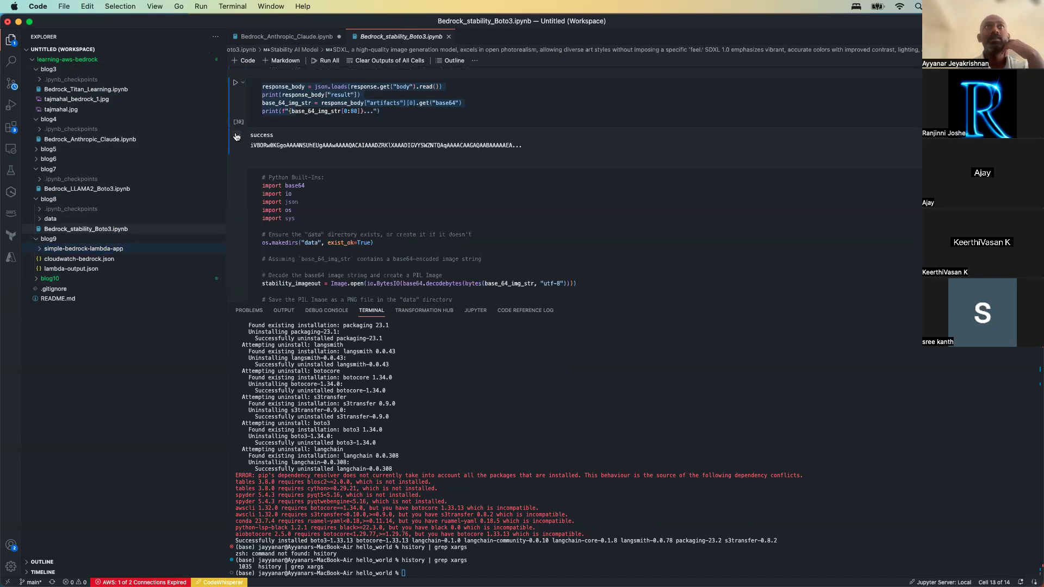
key(Up)
key(Up)
key(Up)
key(Up)
key(Up)
key(Up)
key(Up)
key(Up)
key(Up)
key(Up)
key(Up)
key(Up)
key(Up)
key(Up)
key(Up)
key(Up)
key(Up)
key(Up)
key(Up)
key(Up)
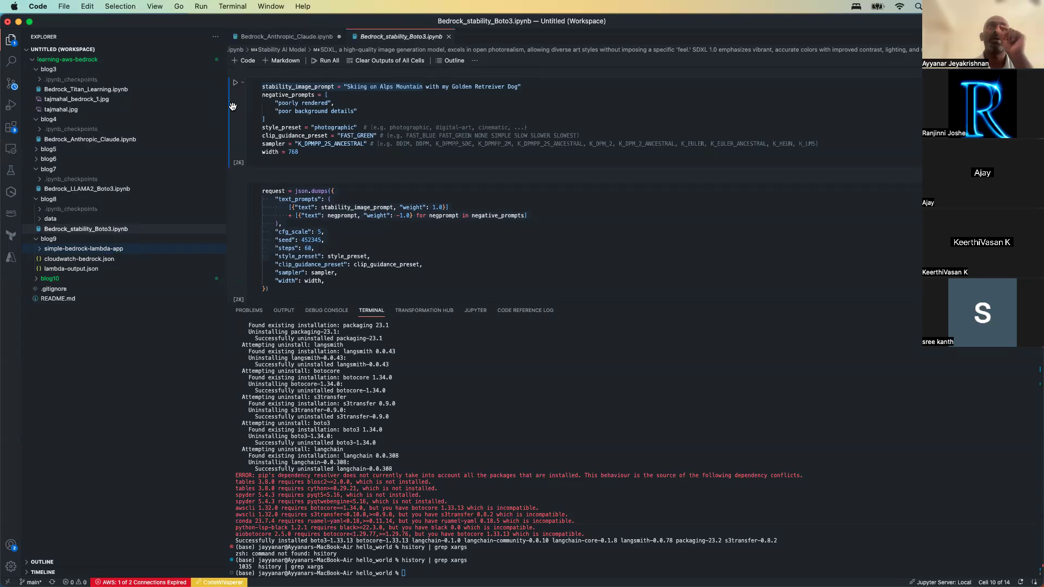
Step: Step through the Stability AI request and response cells to the code that decodes and saves data/alps_img.png
key(Down)
key(Down)
key(Down)
key(Down)
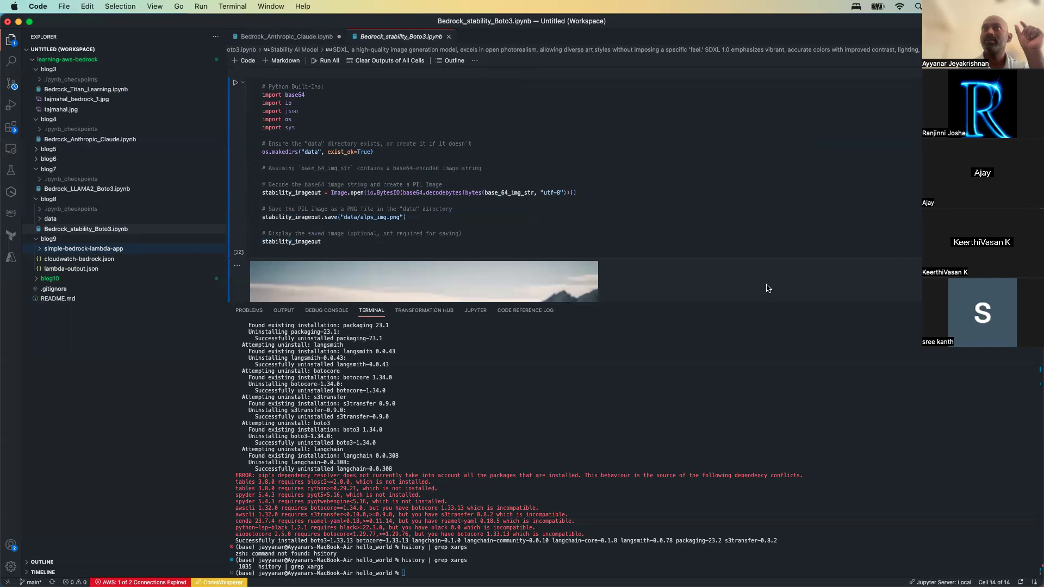
Step: Enlarge the notebook area to inspect the generated alps image below the image-saving cell, and restore the terminal's height
drag(487, 303, 510, 506)
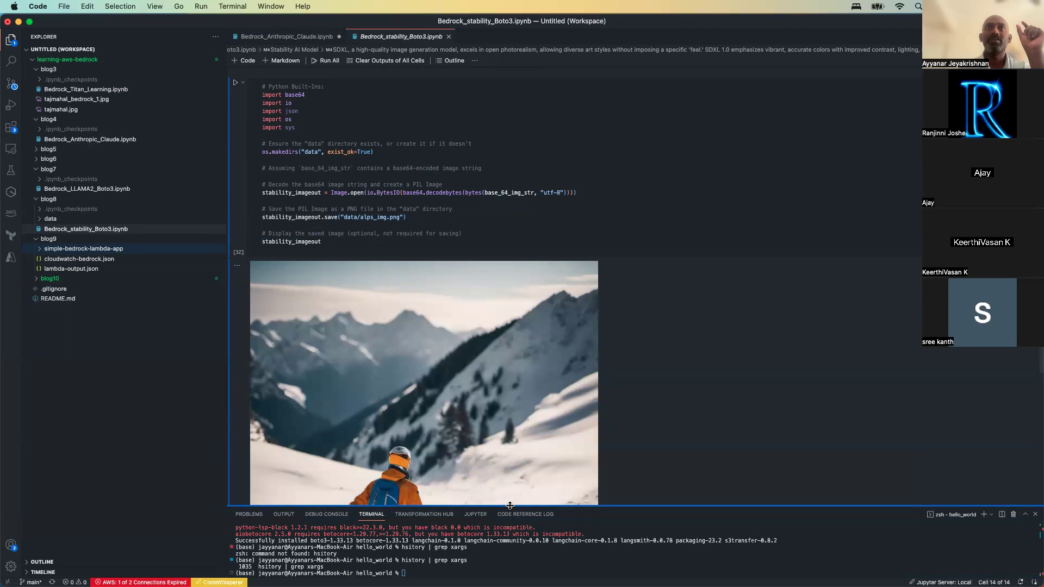
drag(624, 364, 491, 282)
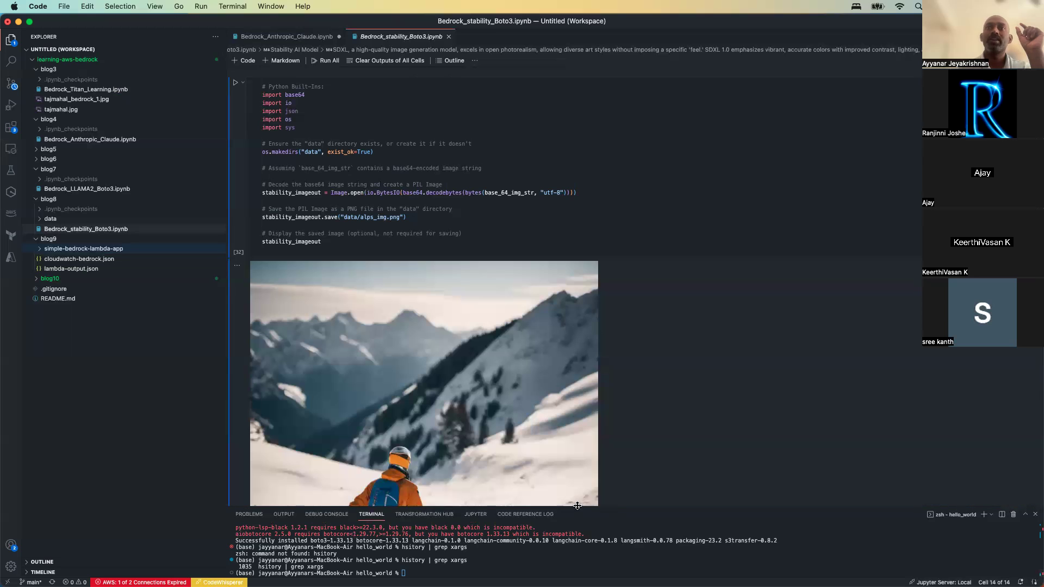
drag(577, 507, 593, 321)
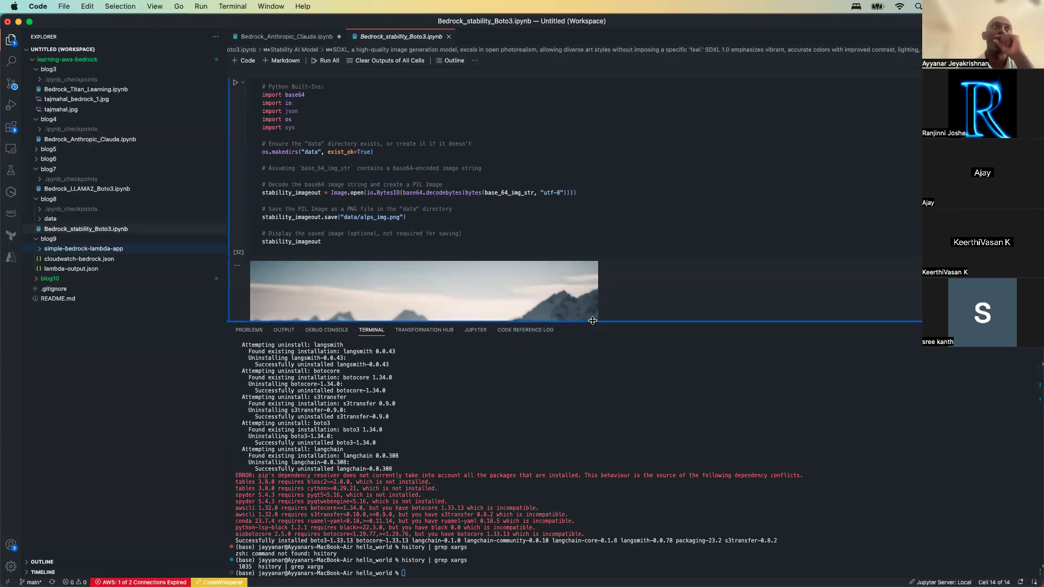
click(25, 50)
click(25, 59)
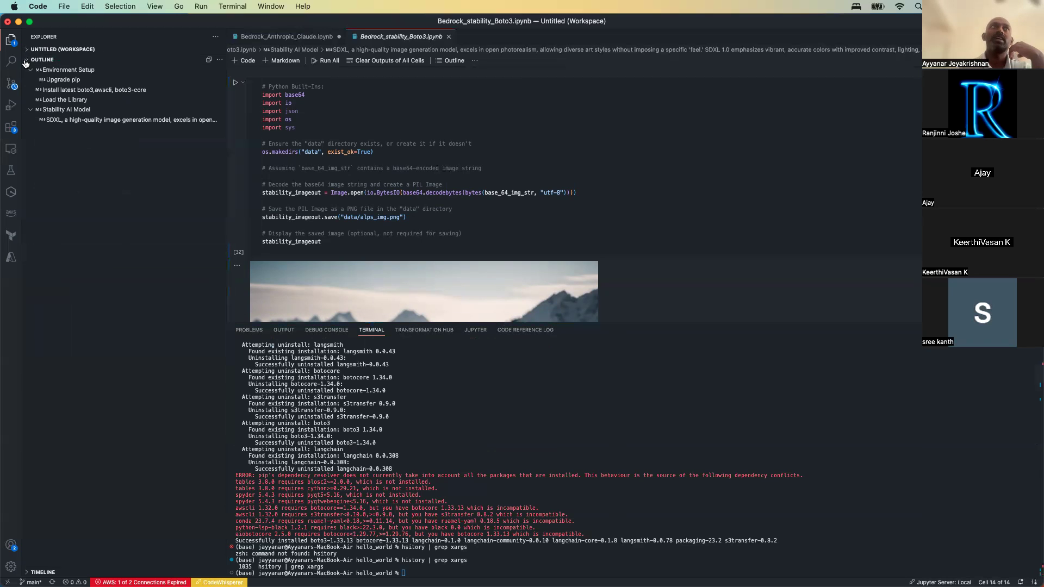
click(26, 59)
click(25, 50)
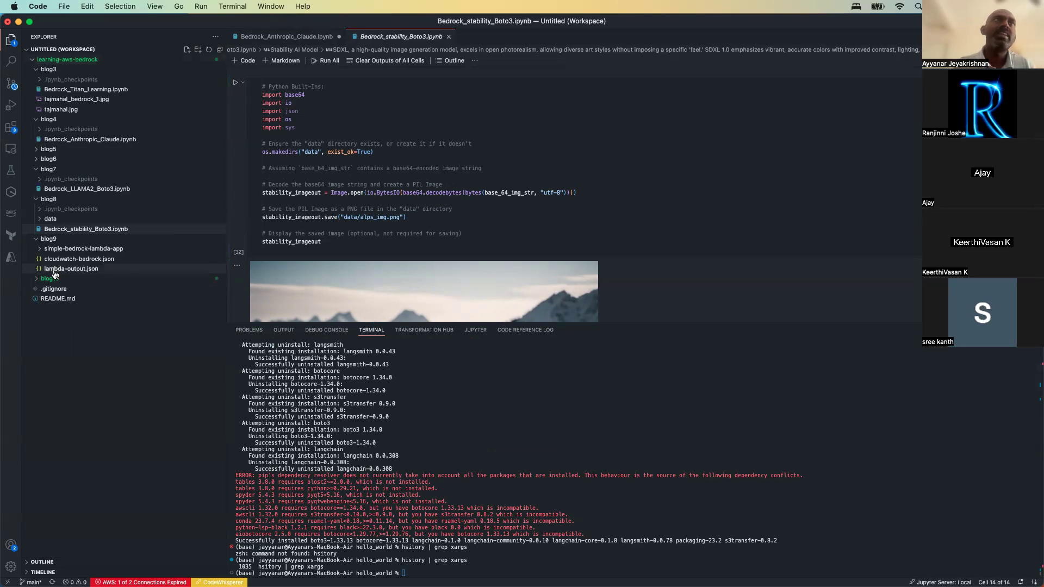
Step: Expand blog10 and its simple-bedrock-lambda-app folder, and open an integrated terminal in simple-bedrock-lambda-app
click(54, 279)
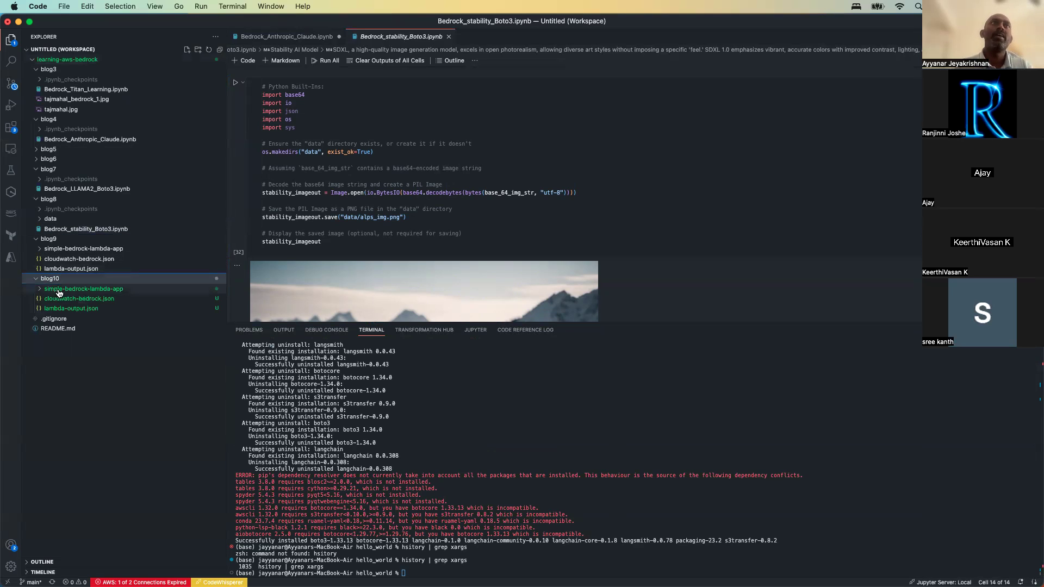
click(59, 290)
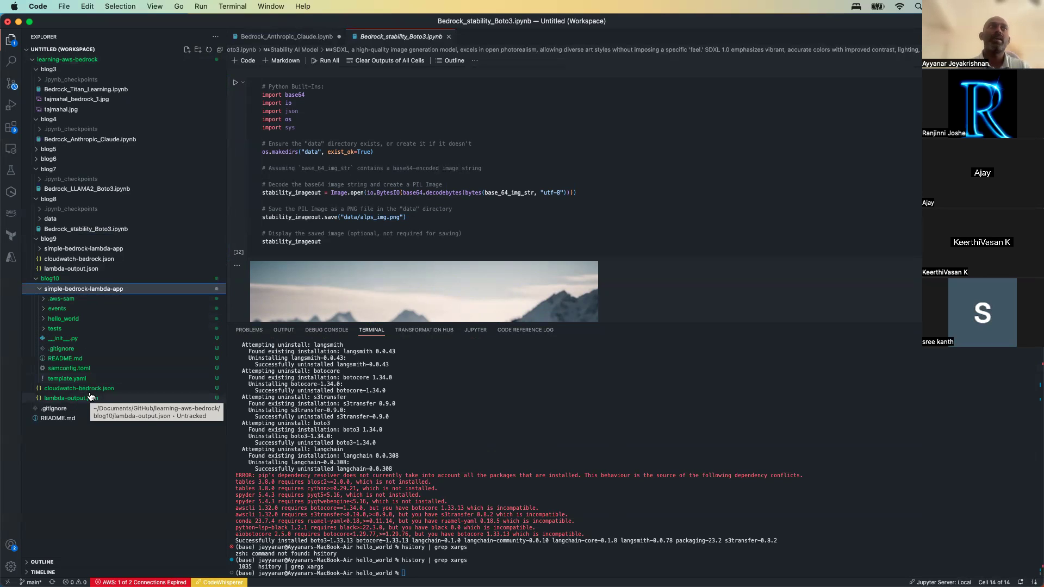
right_click(74, 293)
click(122, 338)
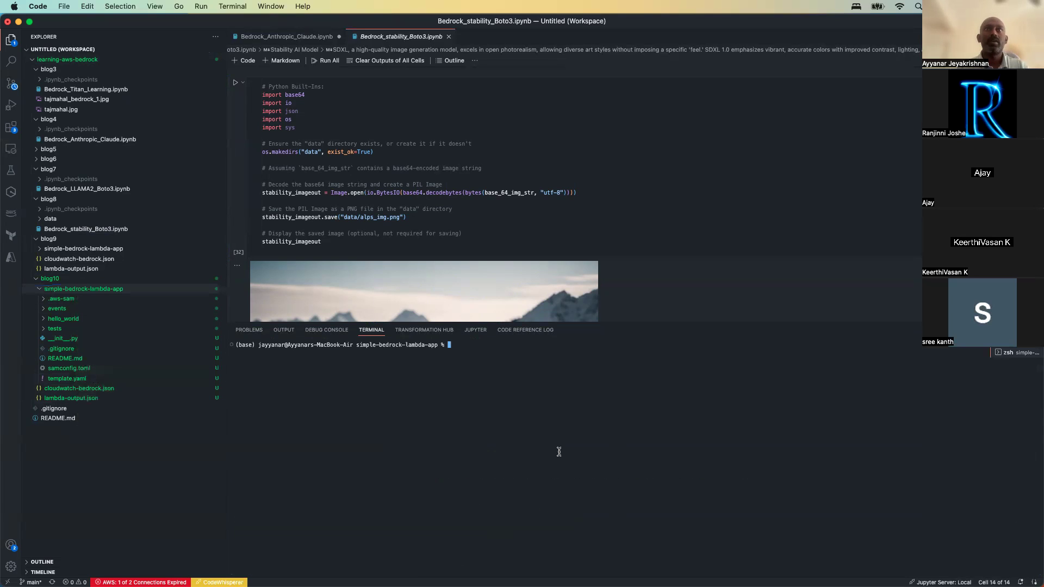
Step: Build the simple-bedrock-lambda-app with sam build and deploy it with sam deploy
text(s)
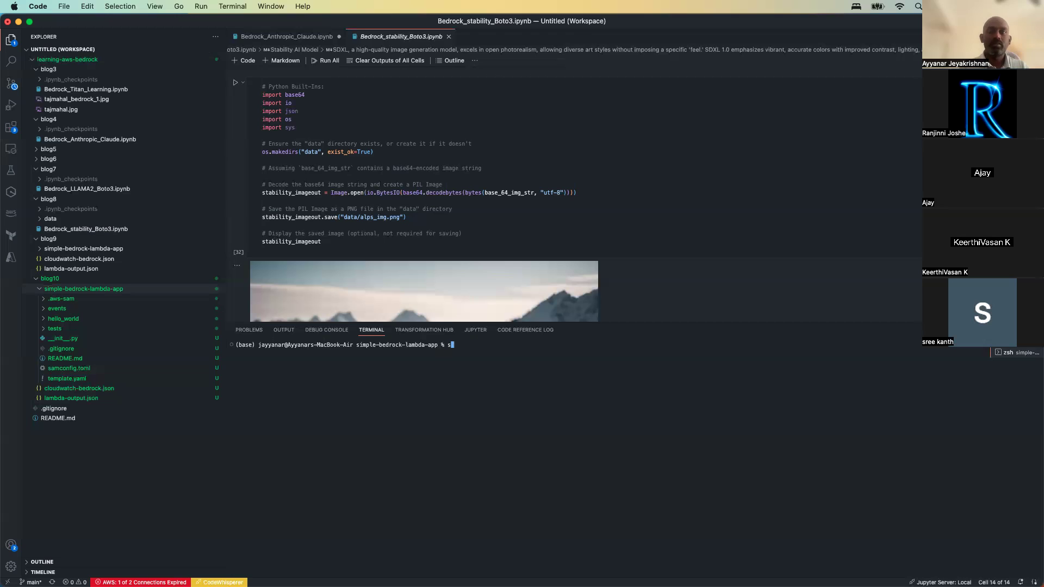
text(am duild)
key(Return)
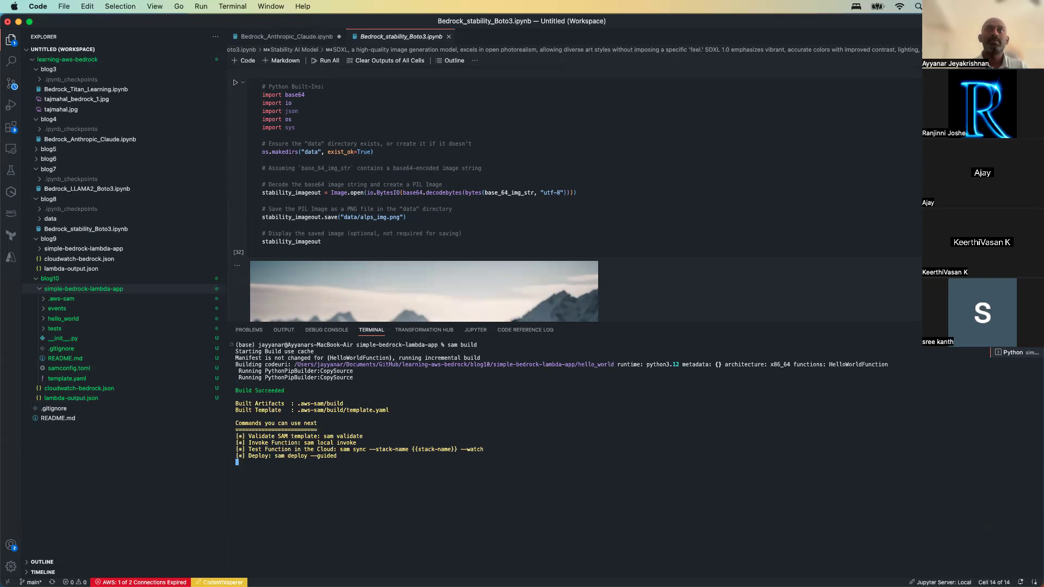
text(sam deploy)
key(Return)
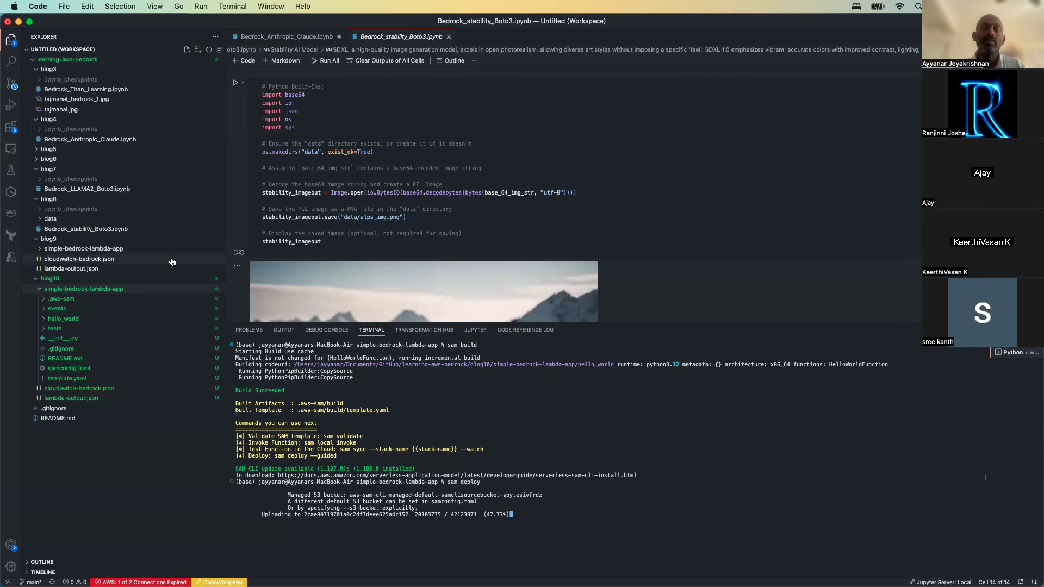
Step: Switch to Chrome and load dataopslabs.com in the browser tab whose page could not be reached
key(super+Tab)
key(super+Tab)
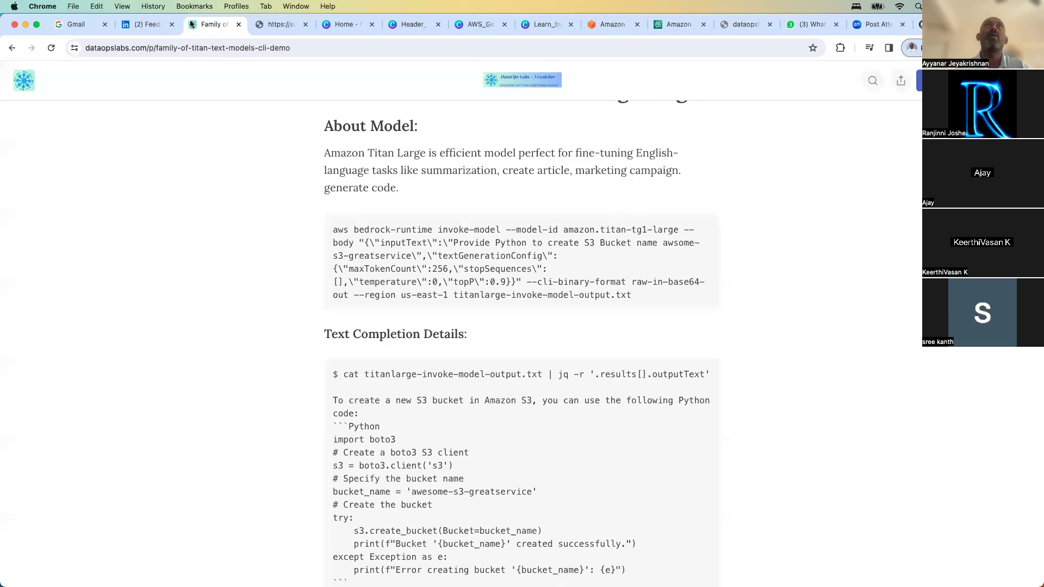
click(675, 33)
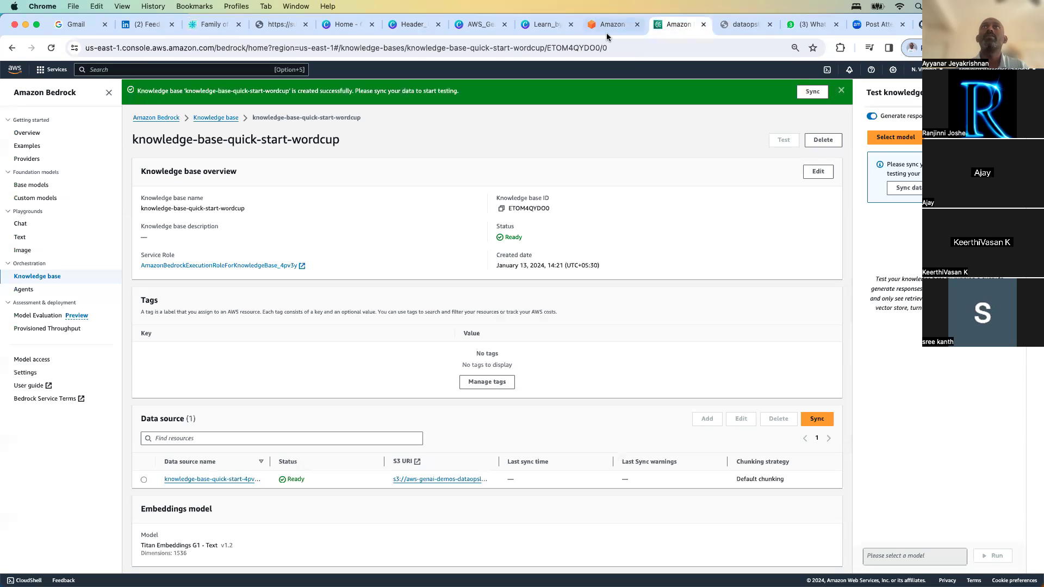
click(748, 29)
click(147, 47)
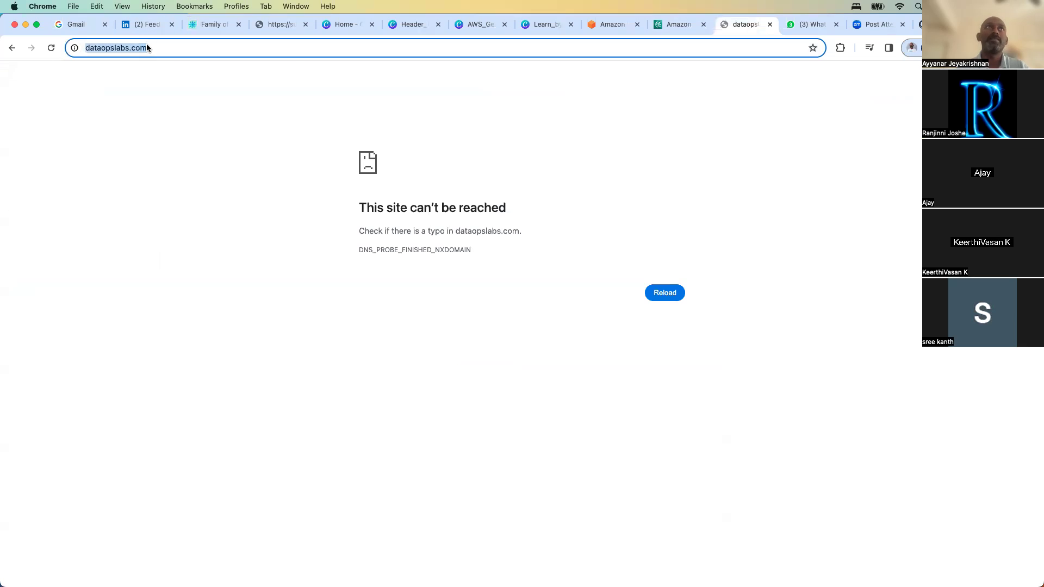
text(bl)
key(BackSpace)
key(BackSpace)
text(dat)
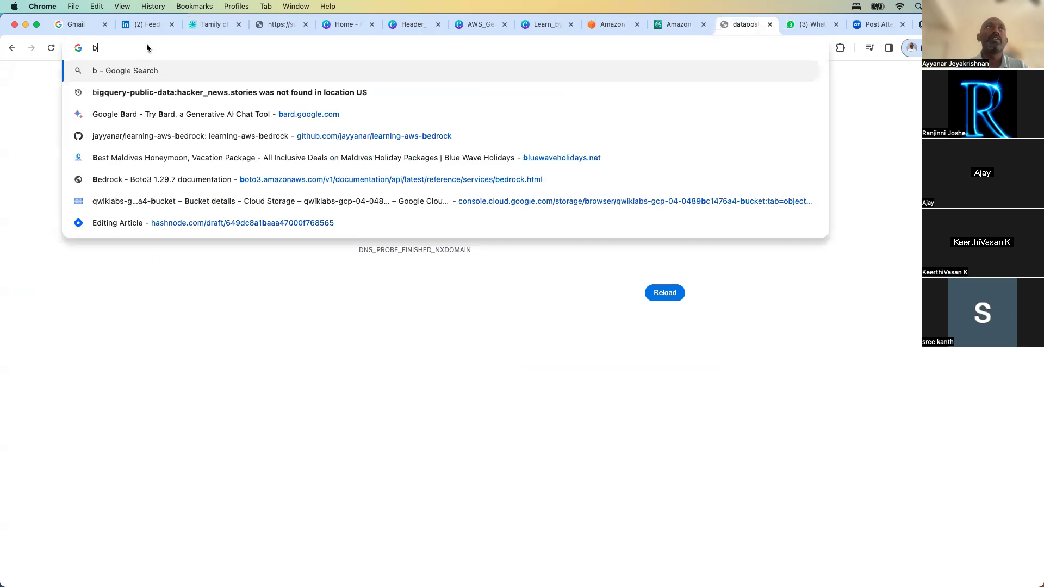
key(Return)
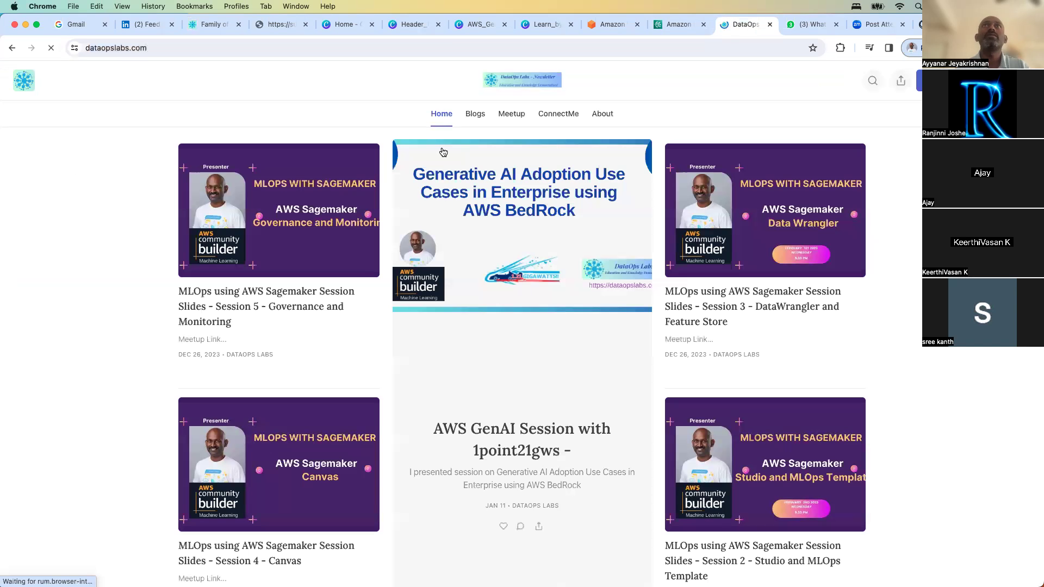
Step: Go to the site's Blogs page and open the article on creating a Hello World LLM with AWS Bedrock and SAM
click(474, 115)
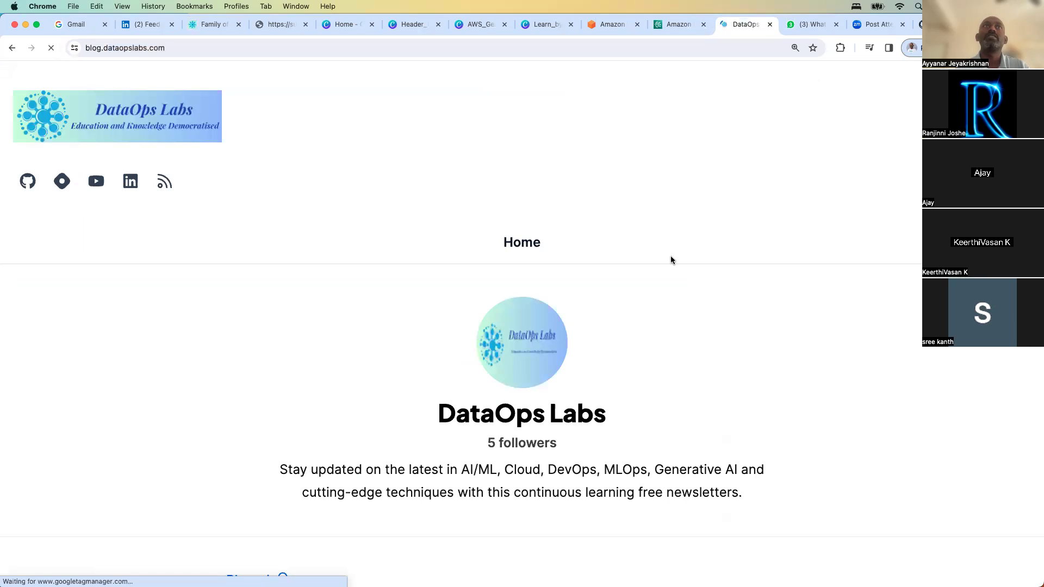
scroll(718, 339, down, 10)
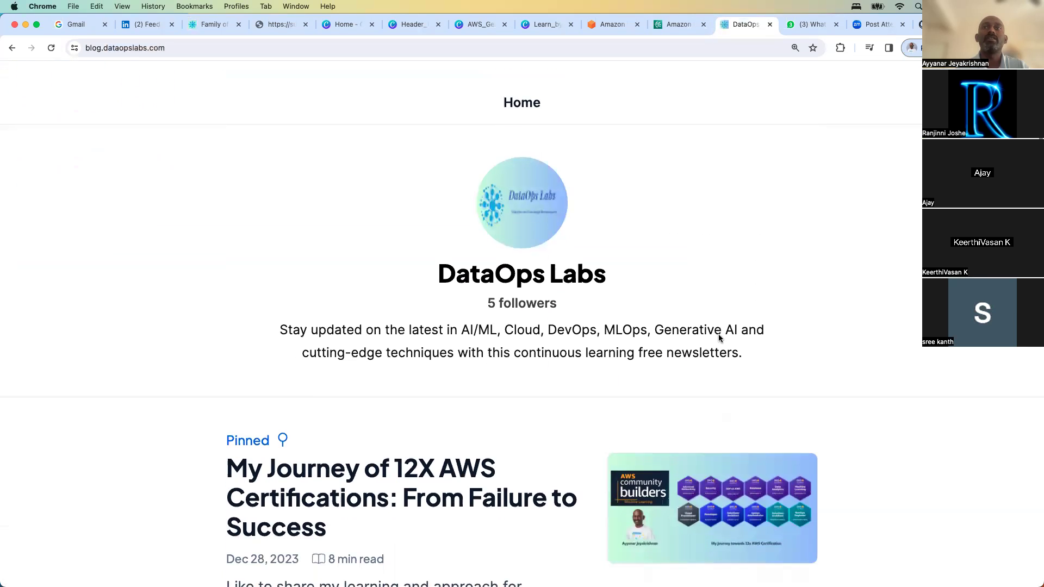
scroll(719, 338, down, 6)
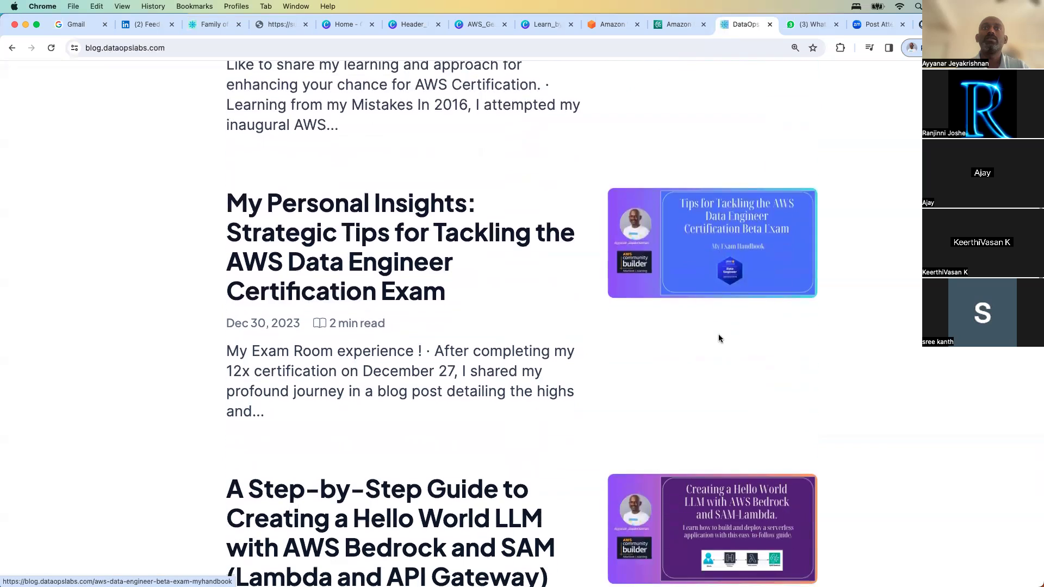
click(472, 381)
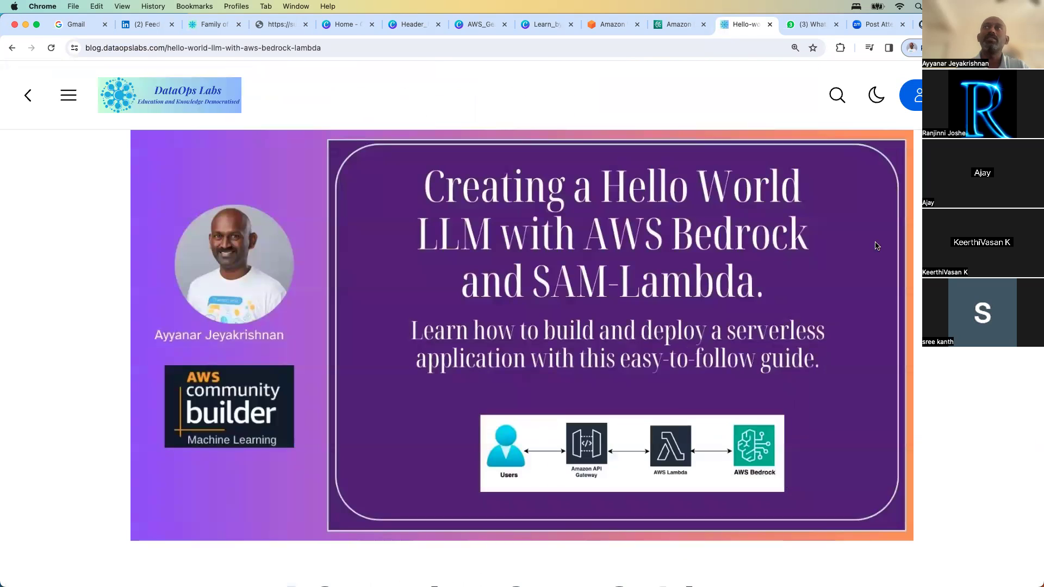
Step: Skim the Hello World LLM article from the SAM quick start templates to the CloudFormation verification and IAM role policy sections
scroll(876, 245, down, 3)
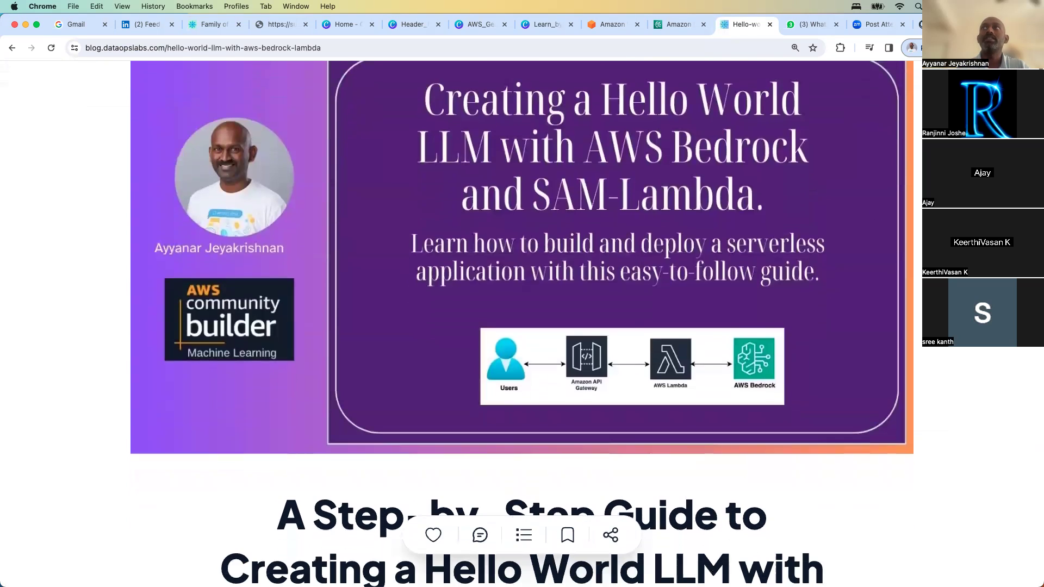
scroll(522, 313, down, 20)
scroll(522, 316, down, 20)
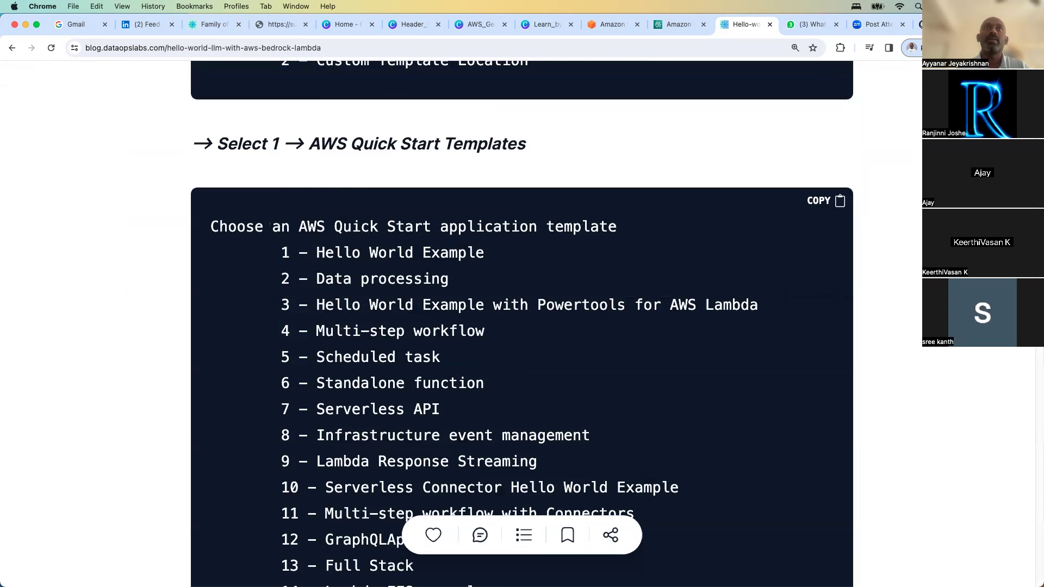
scroll(522, 316, down, 20)
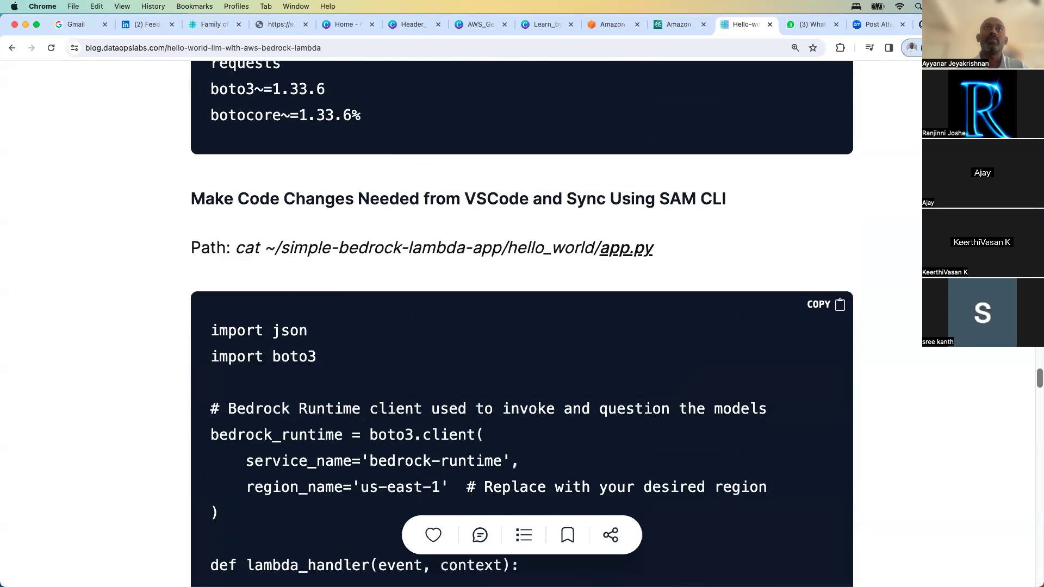
scroll(522, 315, down, 5)
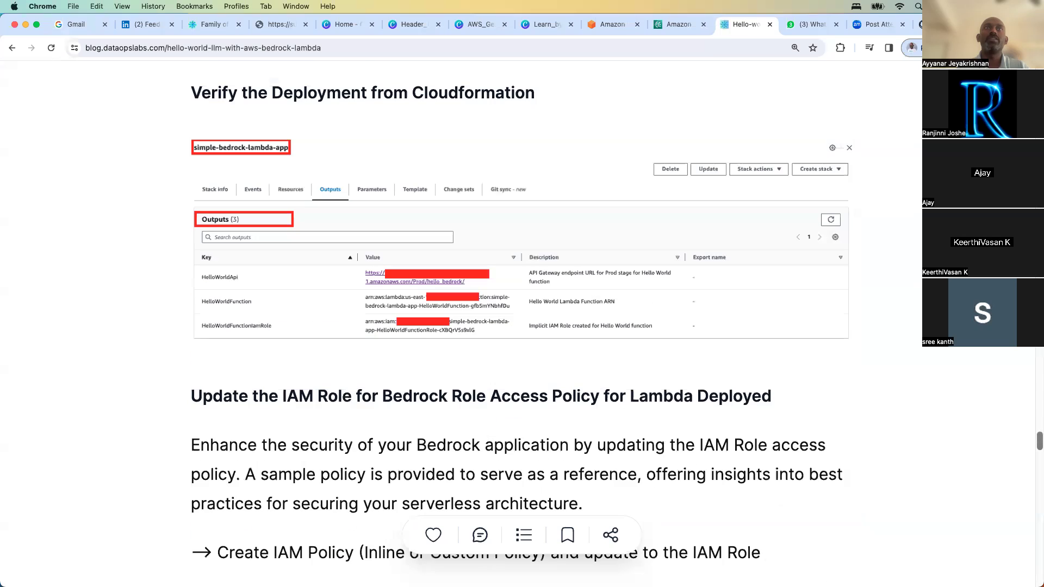
scroll(522, 316, up, 20)
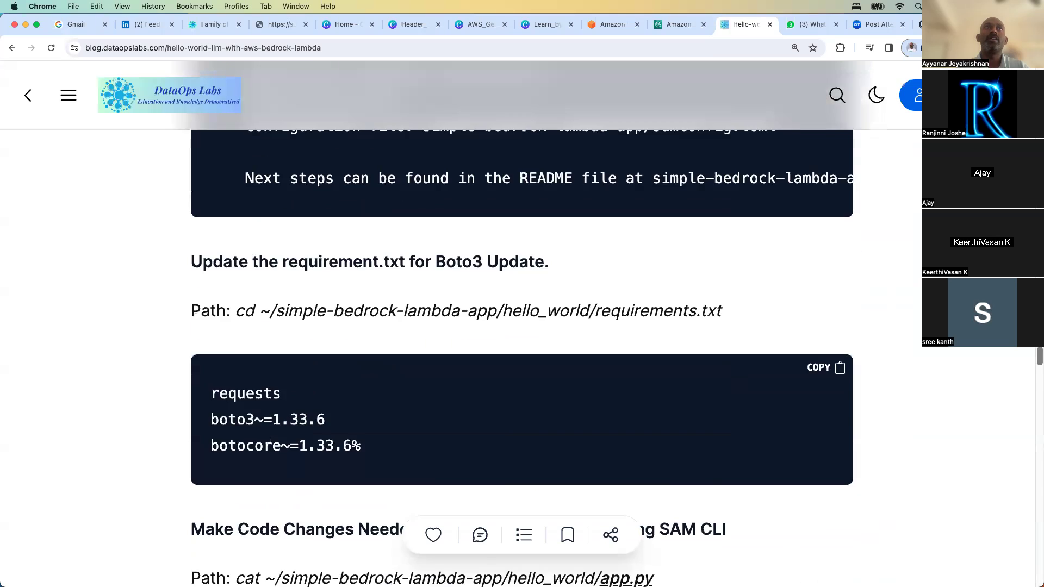
scroll(522, 315, up, 20)
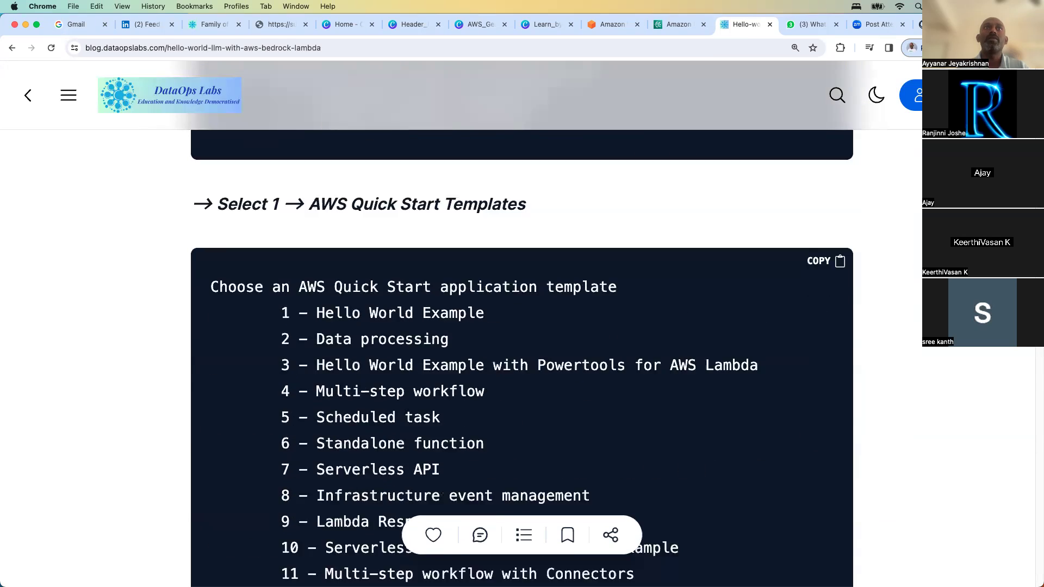
scroll(522, 315, up, 20)
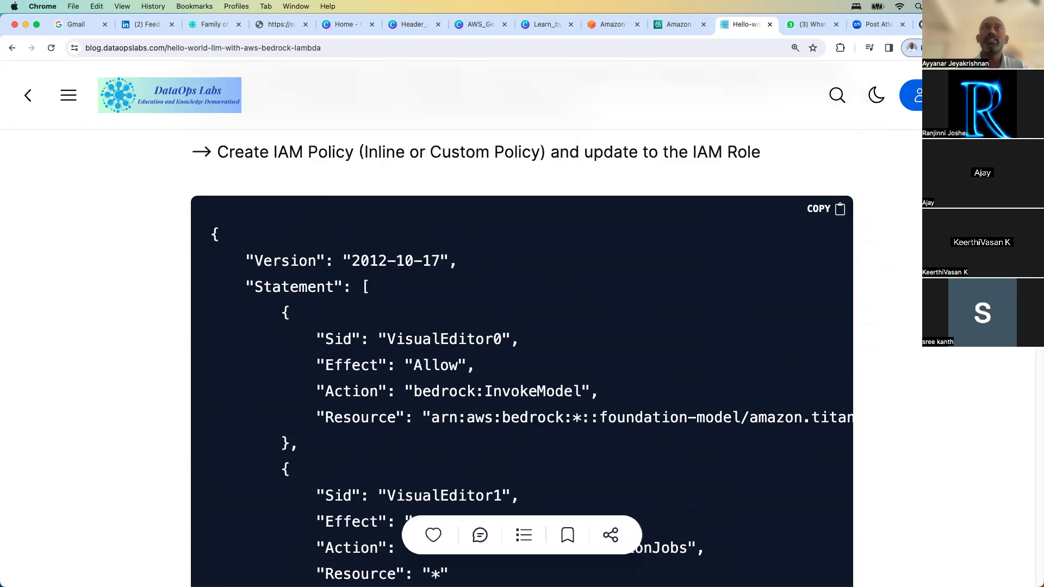
Step: Examine the article's runtime choice, generated project settings, app.py code and the boto3 and botocore lines for requirements.txt
scroll(522, 316, down, 10)
scroll(522, 315, down, 20)
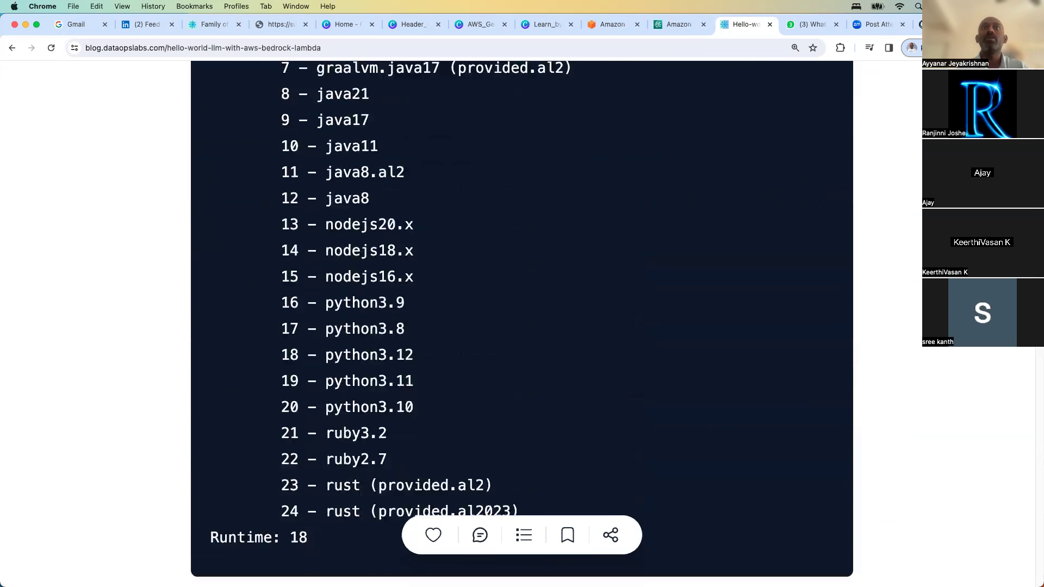
scroll(522, 315, down, 10)
scroll(522, 315, down, 5)
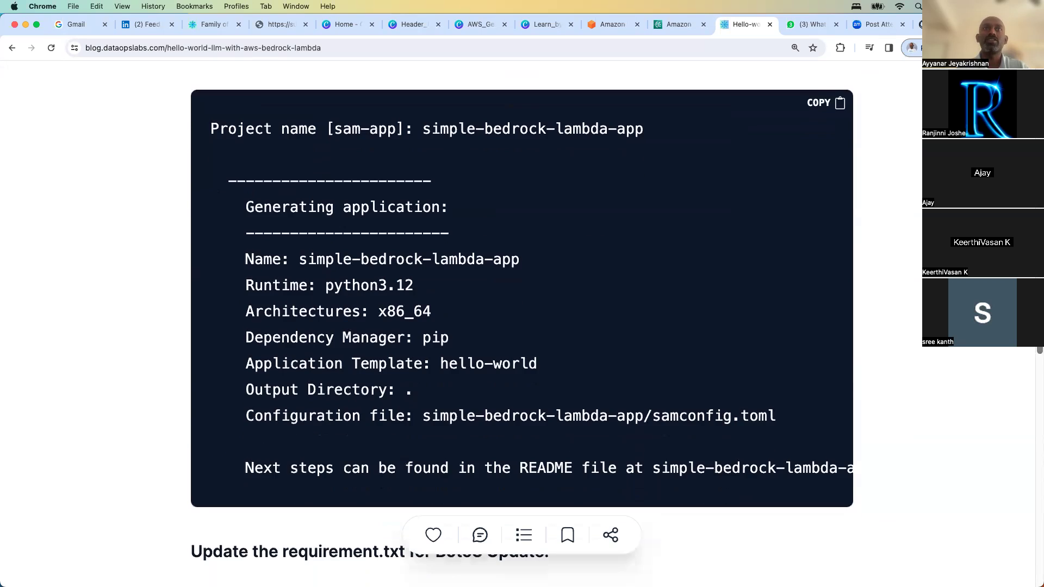
scroll(522, 316, down, 7)
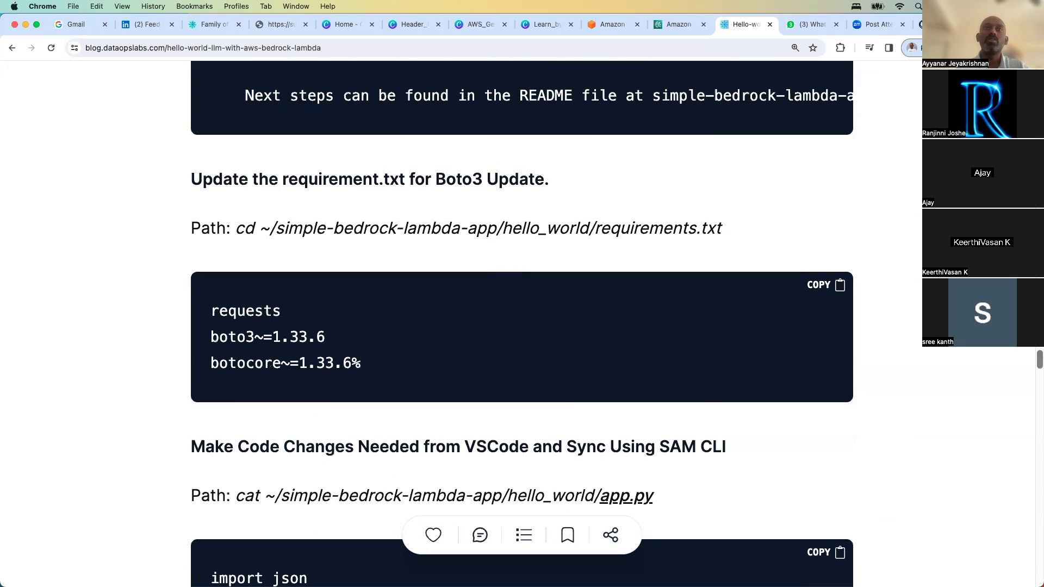
scroll(522, 315, down, 5)
scroll(522, 315, down, 1)
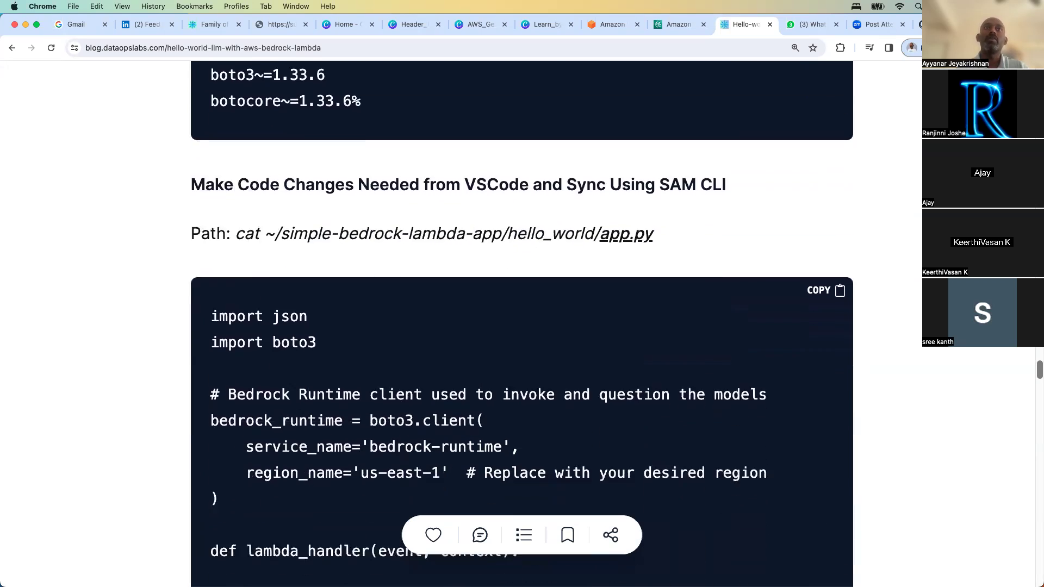
scroll(521, 315, up, 10)
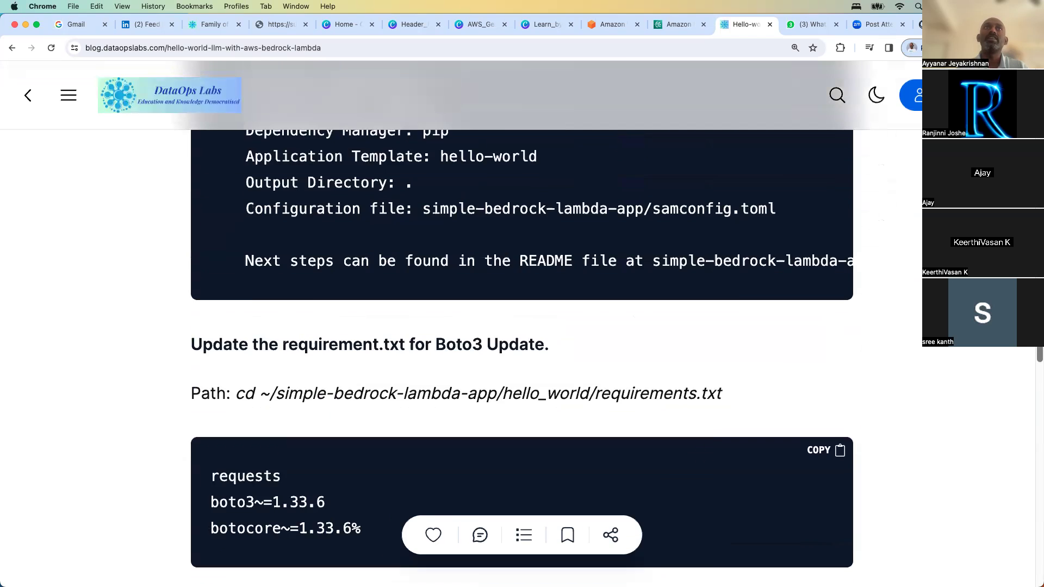
scroll(521, 315, down, 6)
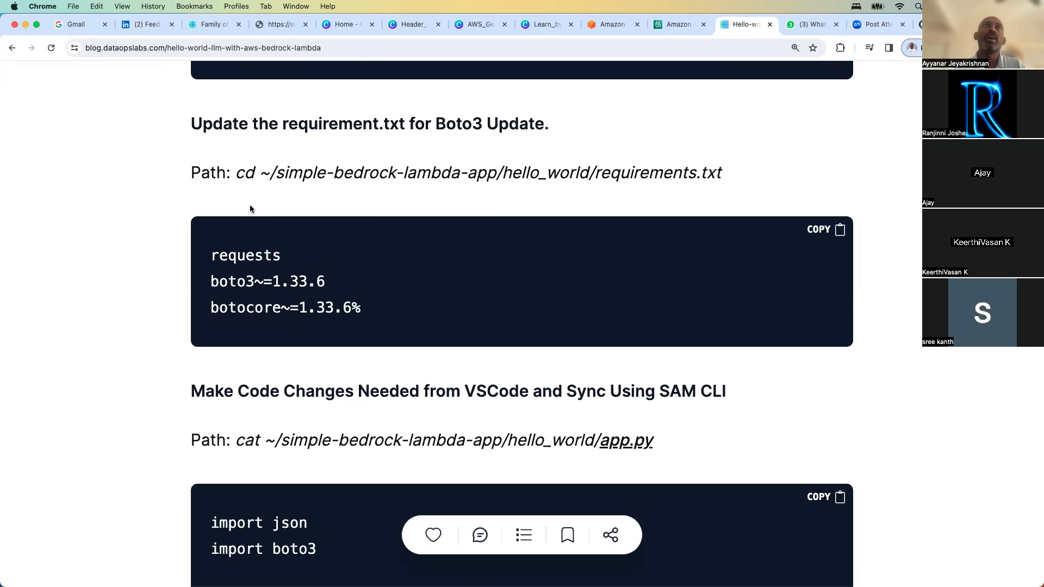
drag(372, 311, 206, 287)
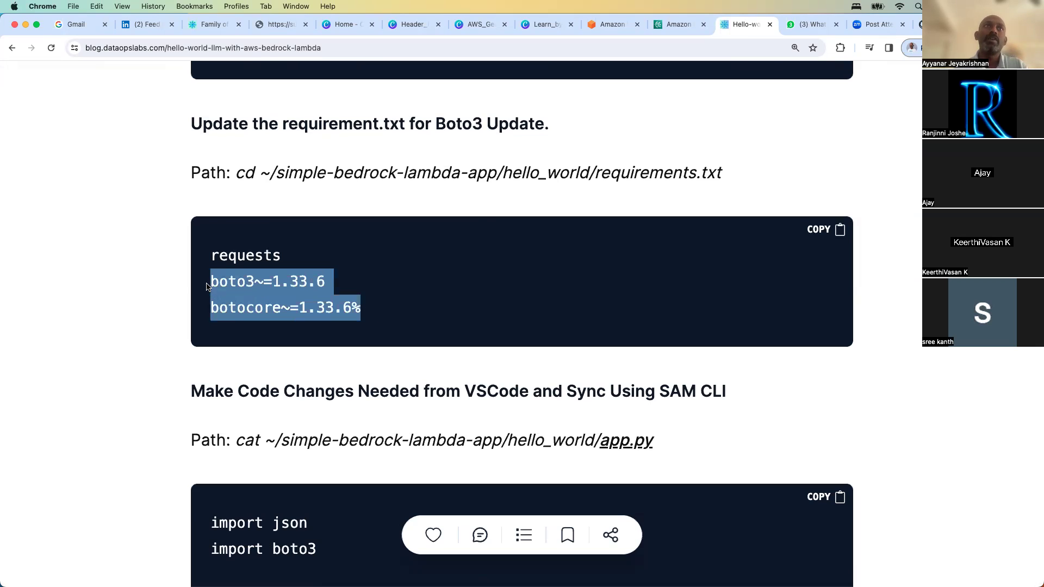
click(902, 267)
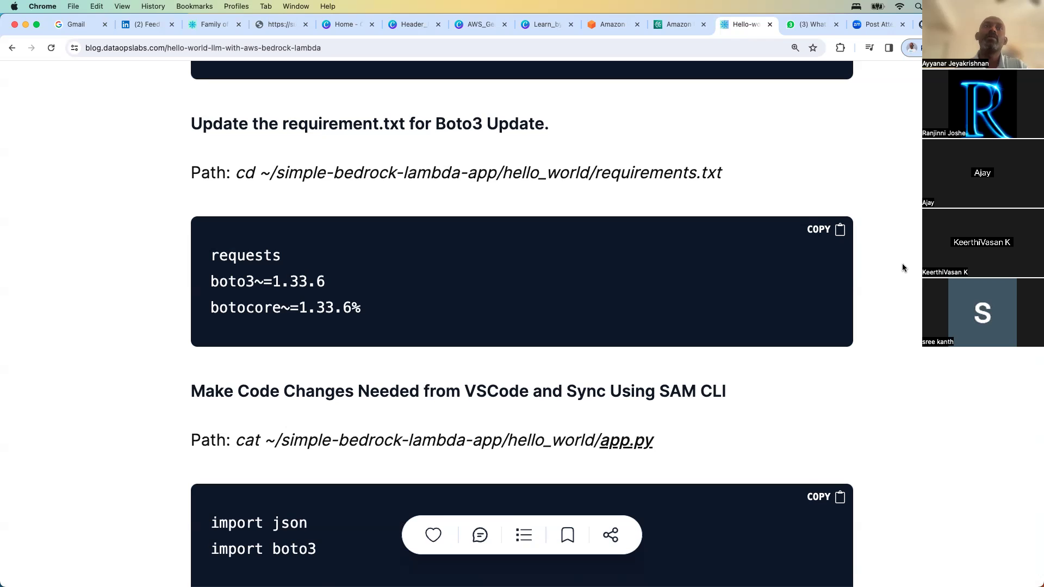
Step: Read the article's updated app.py code, from the Bedrock Runtime client through the invoke_model call to the returned response
scroll(902, 267, down, 3)
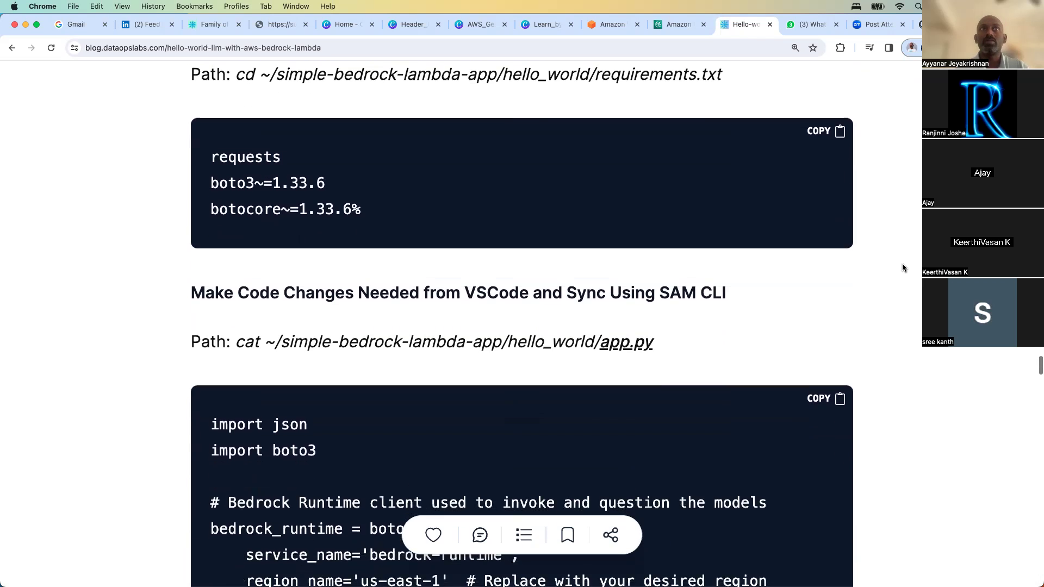
scroll(903, 267, down, 4)
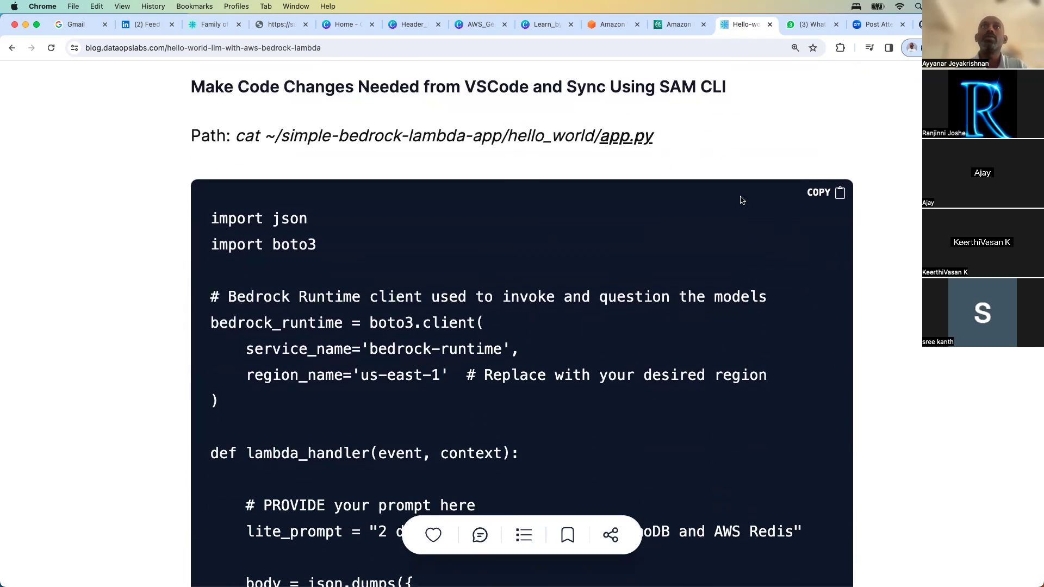
scroll(684, 163, down, 3)
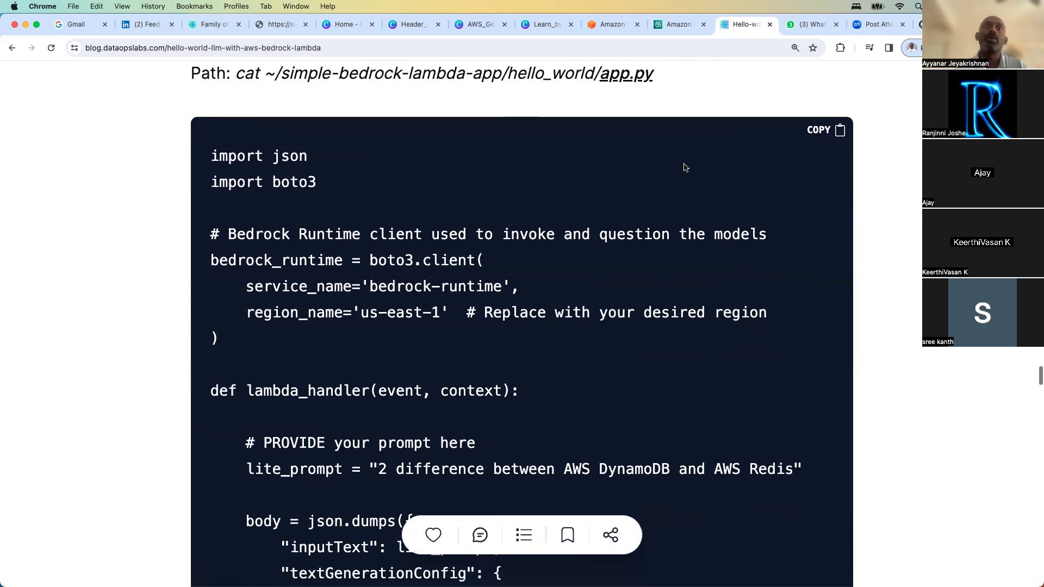
scroll(684, 166, down, 4)
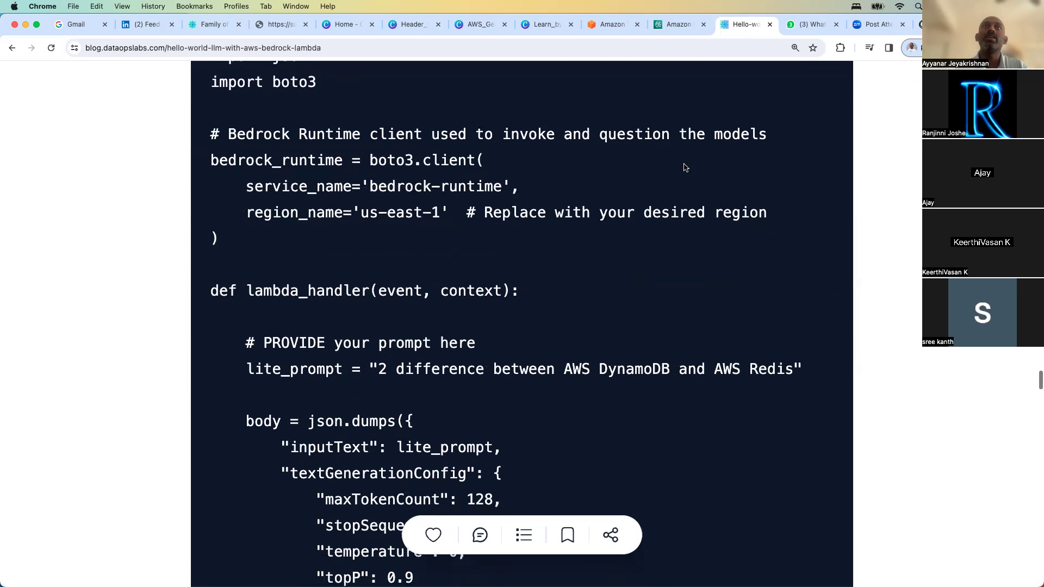
scroll(685, 167, down, 1)
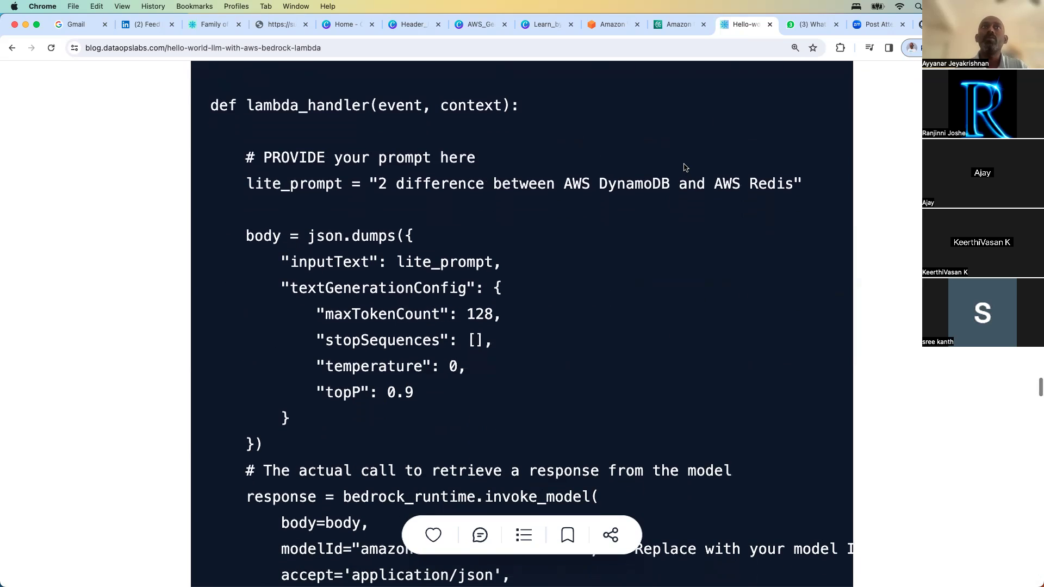
scroll(685, 167, down, 5)
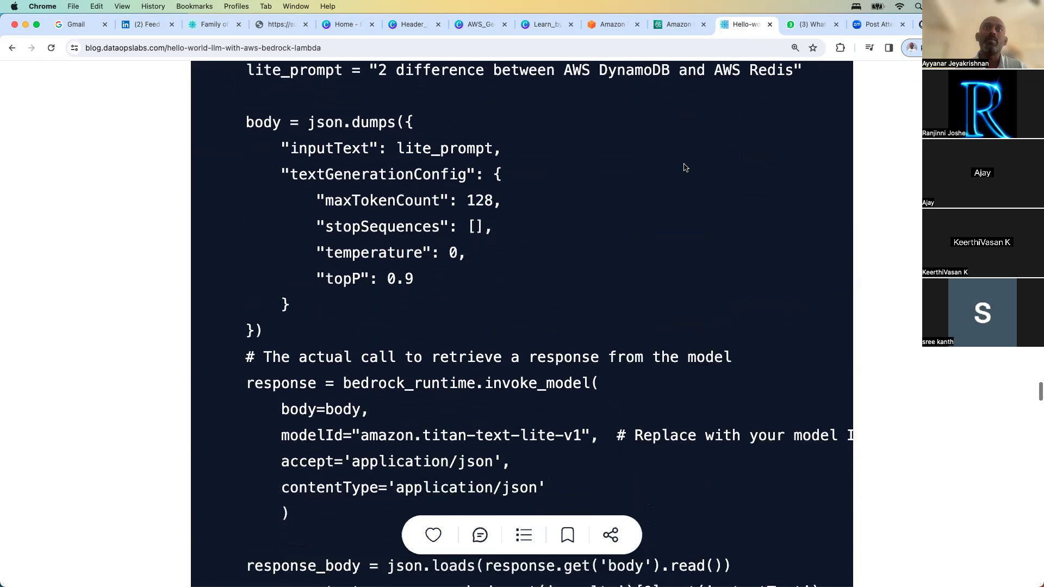
scroll(685, 168, down, 4)
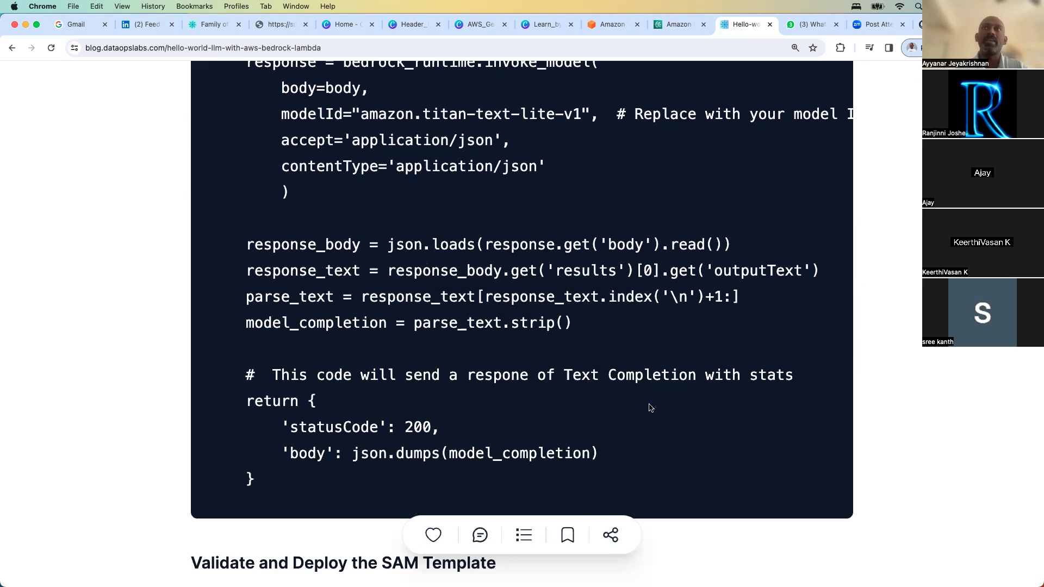
Step: Review the article's sam validate, sam build and sam deploy commands and its section on verifying the deployment from CloudFormation
scroll(876, 393, down, 3)
scroll(875, 395, down, 7)
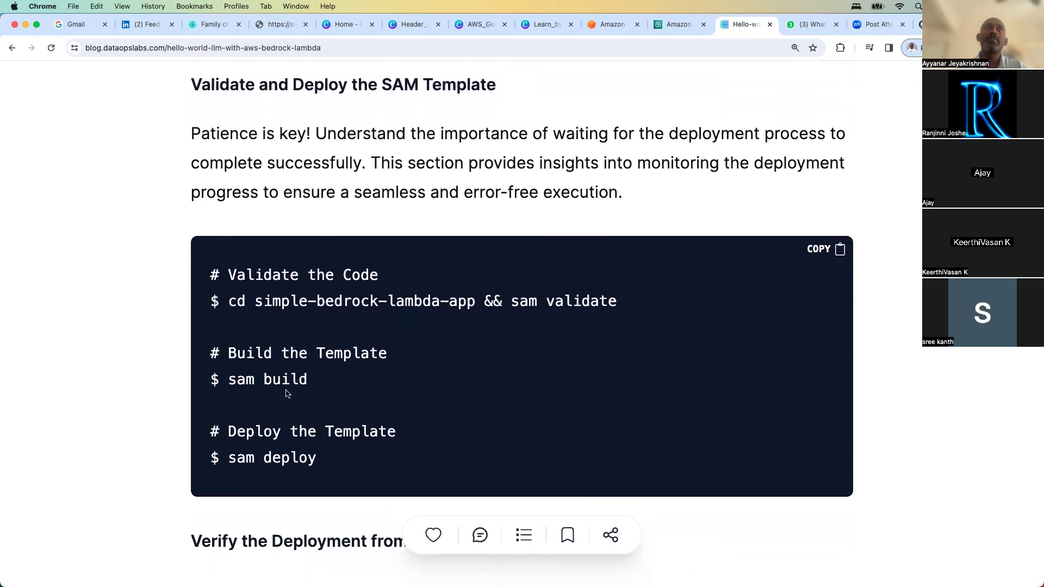
scroll(288, 384, down, 3)
scroll(294, 383, down, 7)
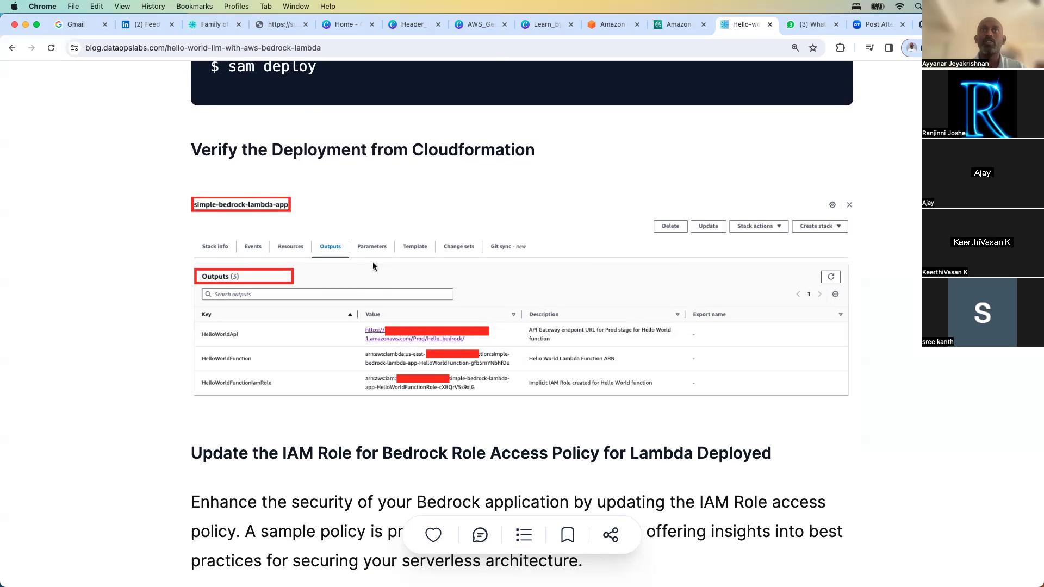
scroll(875, 238, up, 3)
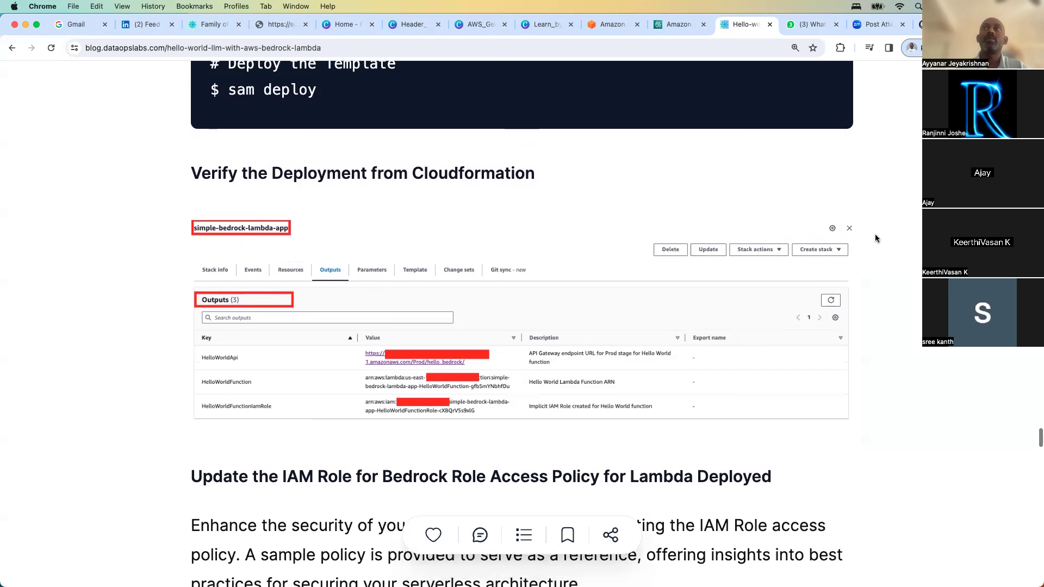
Step: Return to the article's app.py code, highlight the lite_prompt text, and review the text generation settings and model call
mouse_move(1038, 433)
mouse_down()
mouse_move(1038, 381)
mouse_move(1038, 432)
mouse_up()
scroll(1026, 368, down, 20)
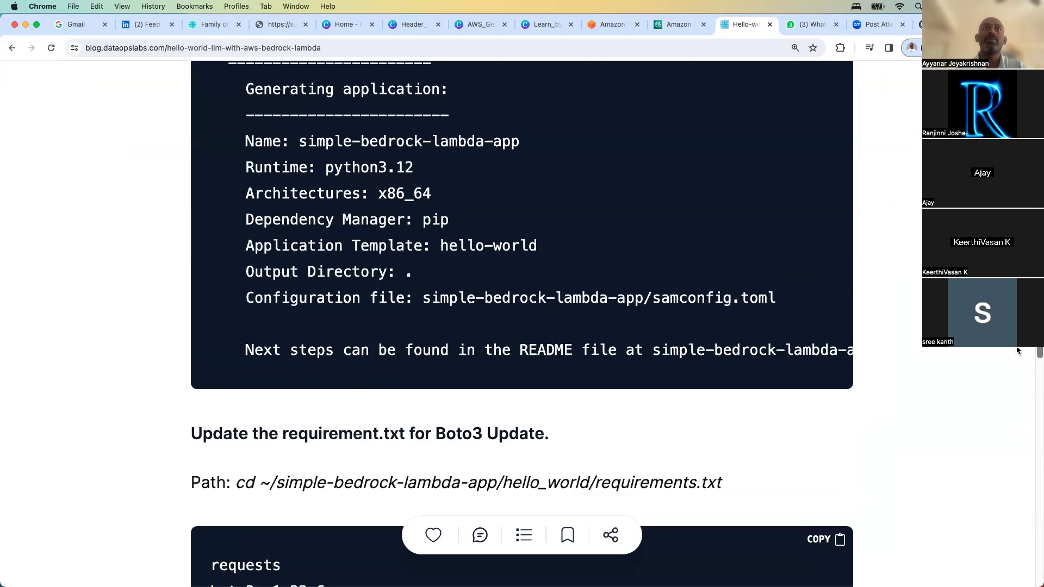
scroll(1026, 368, down, 7)
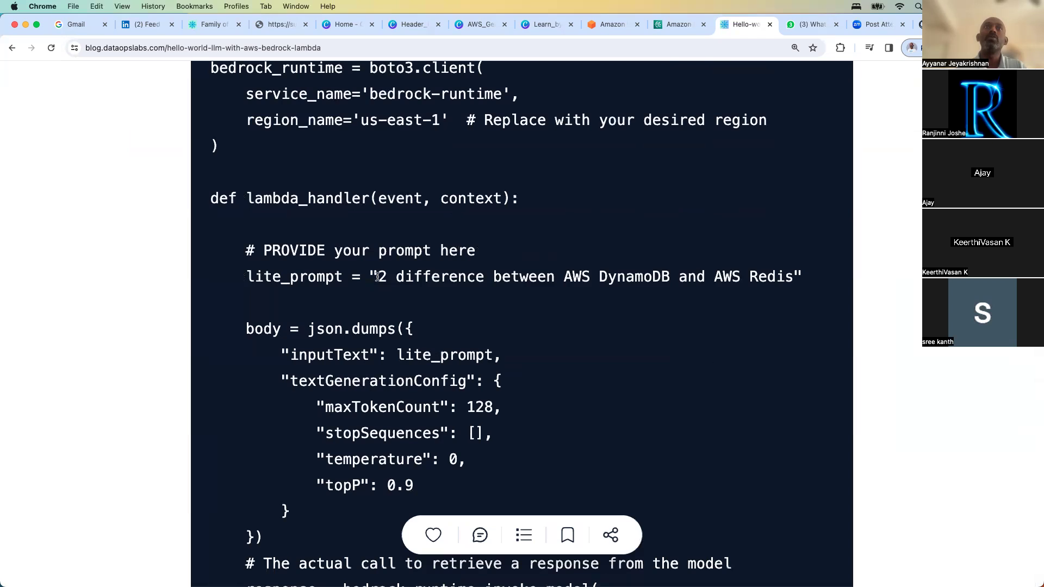
drag(378, 276, 722, 278)
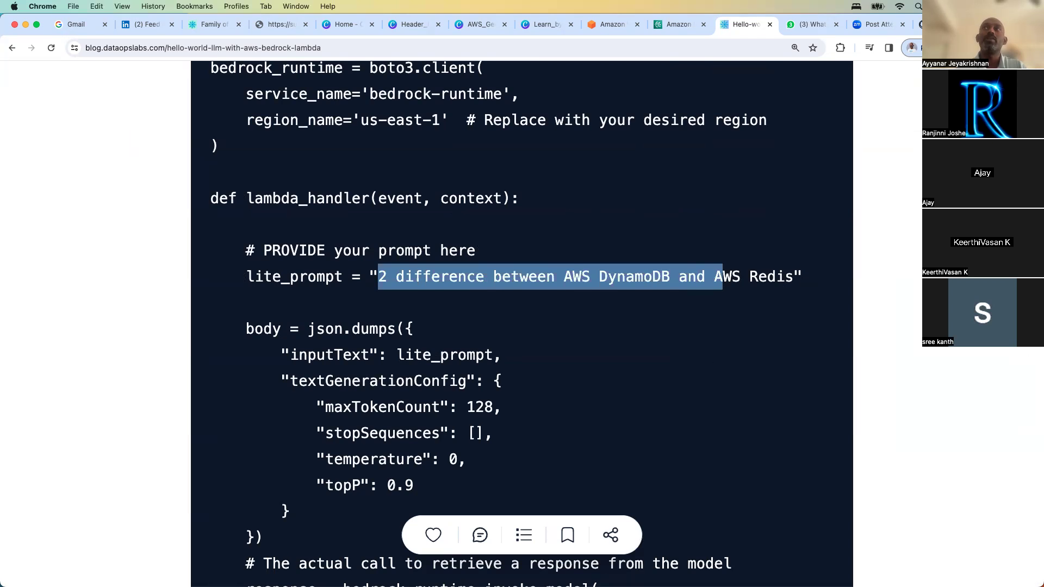
click(912, 314)
scroll(912, 313, down, 3)
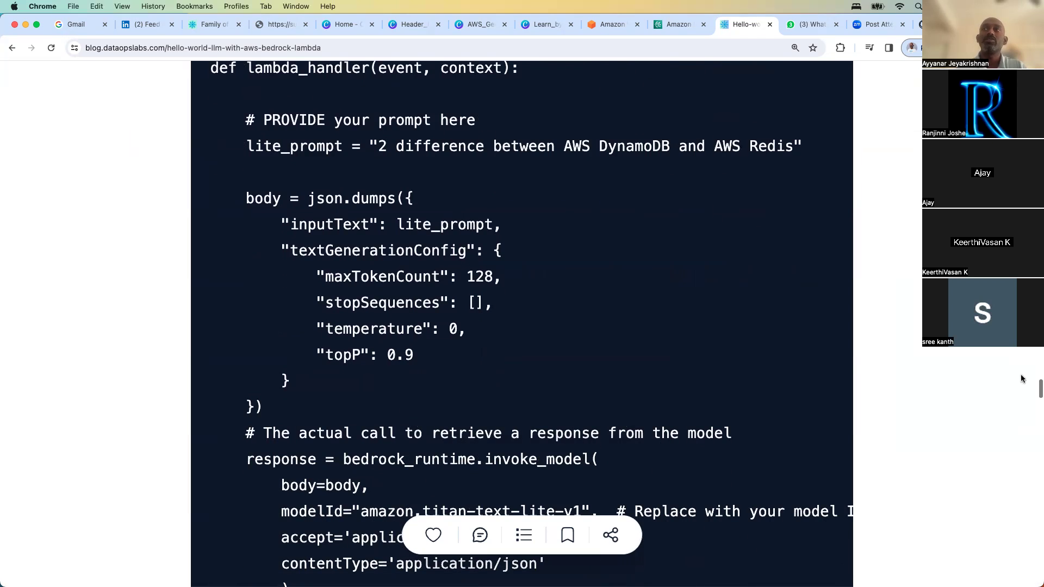
scroll(963, 395, down, 2)
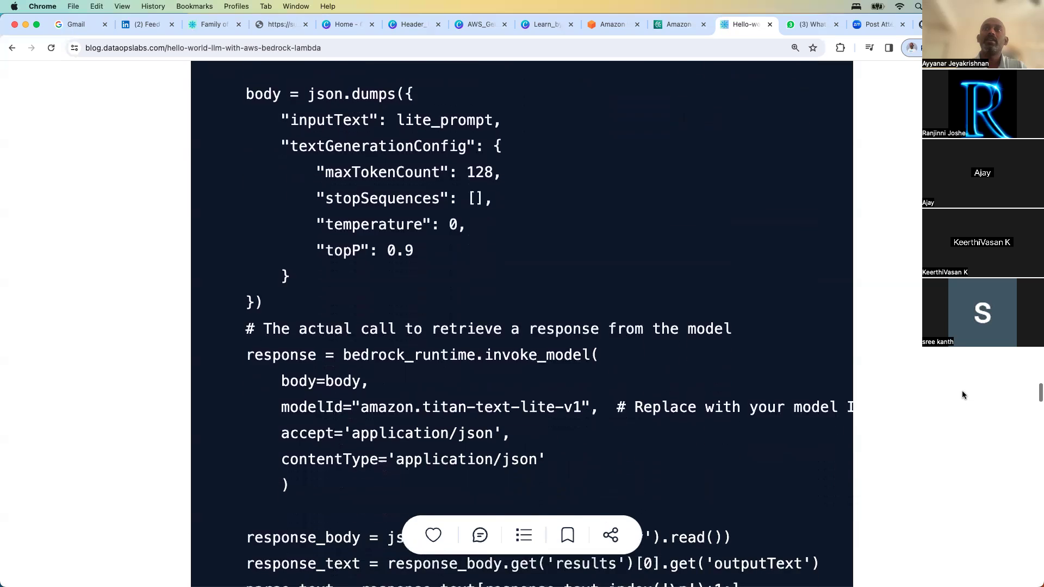
scroll(964, 395, down, 2)
Step: Examine the article's API Gateway check of the Bedrock response and its sam sync command for code changes
drag(1039, 400, 1038, 486)
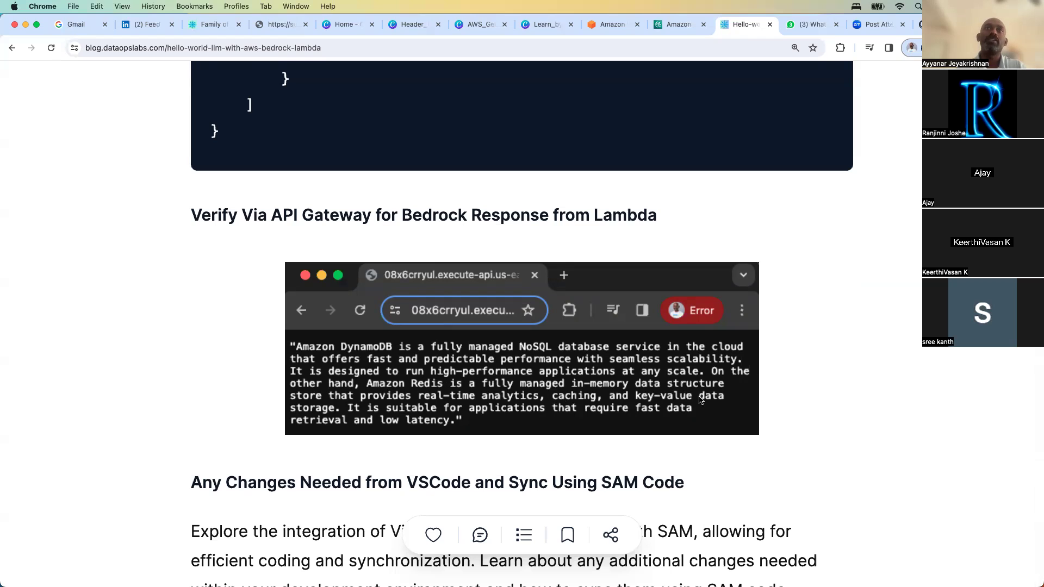
scroll(877, 371, down, 6)
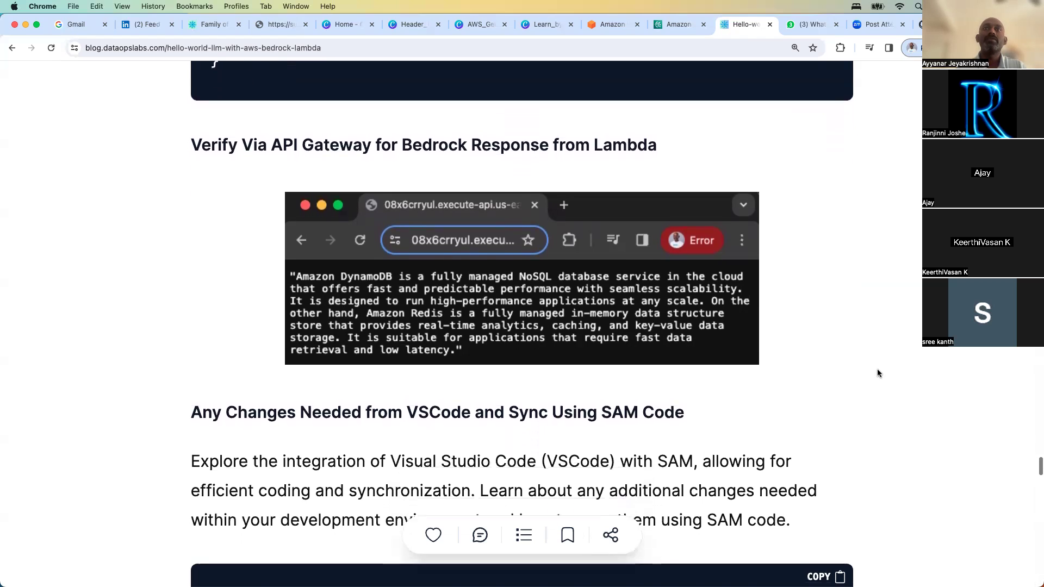
scroll(876, 373, down, 1)
scroll(877, 373, up, 2)
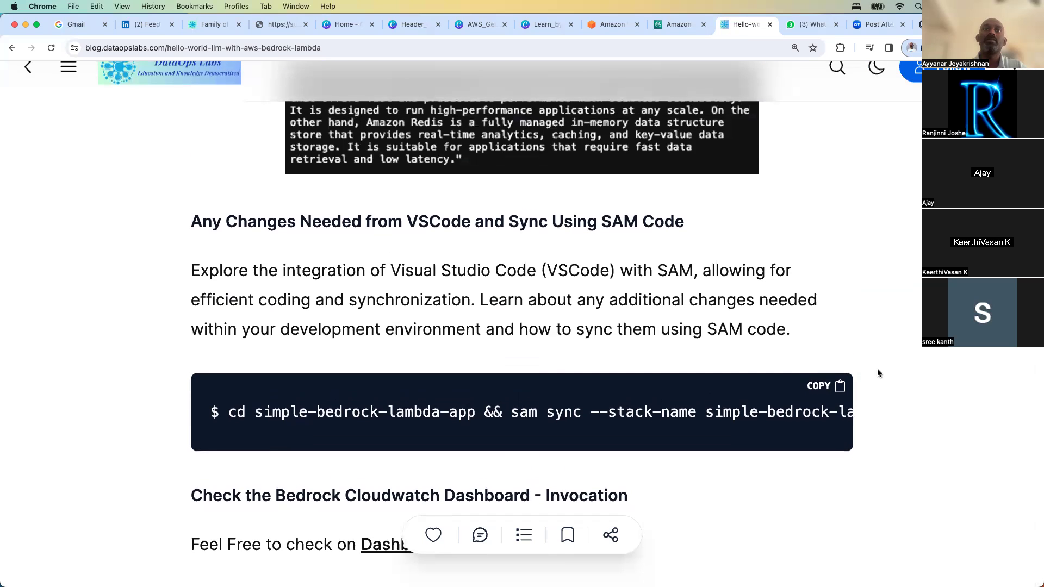
scroll(876, 373, up, 1)
scroll(877, 373, down, 2)
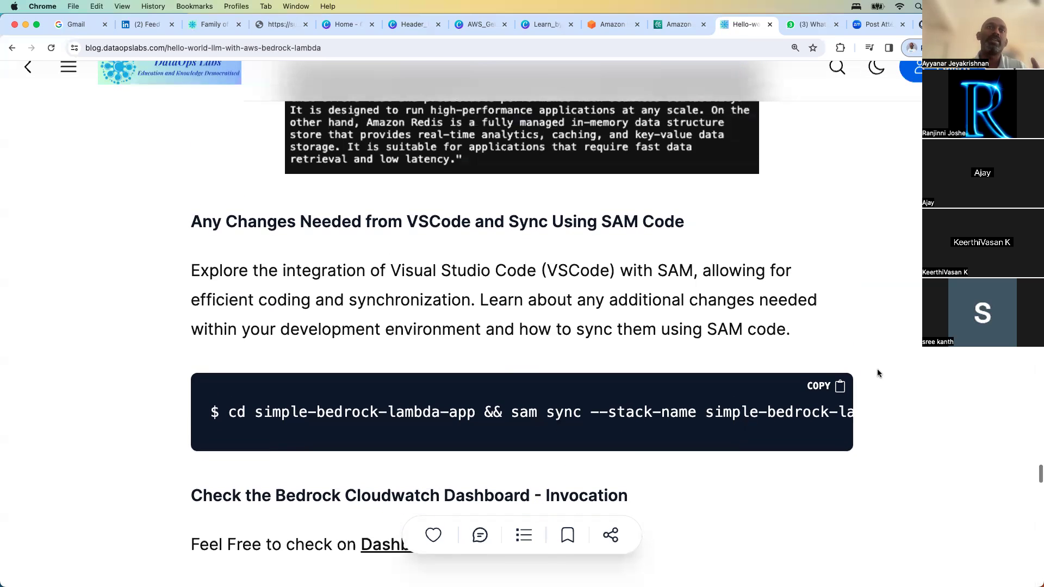
Step: Review the article's CloudWatch dashboard sections on invocations and token count, and its Log Insights query
scroll(877, 372, down, 10)
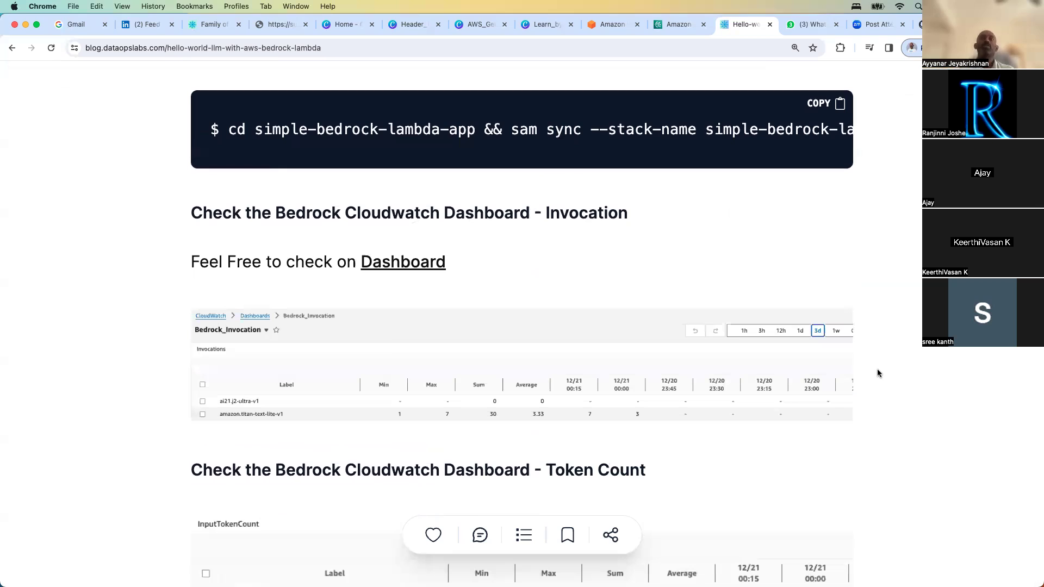
scroll(877, 370, down, 3)
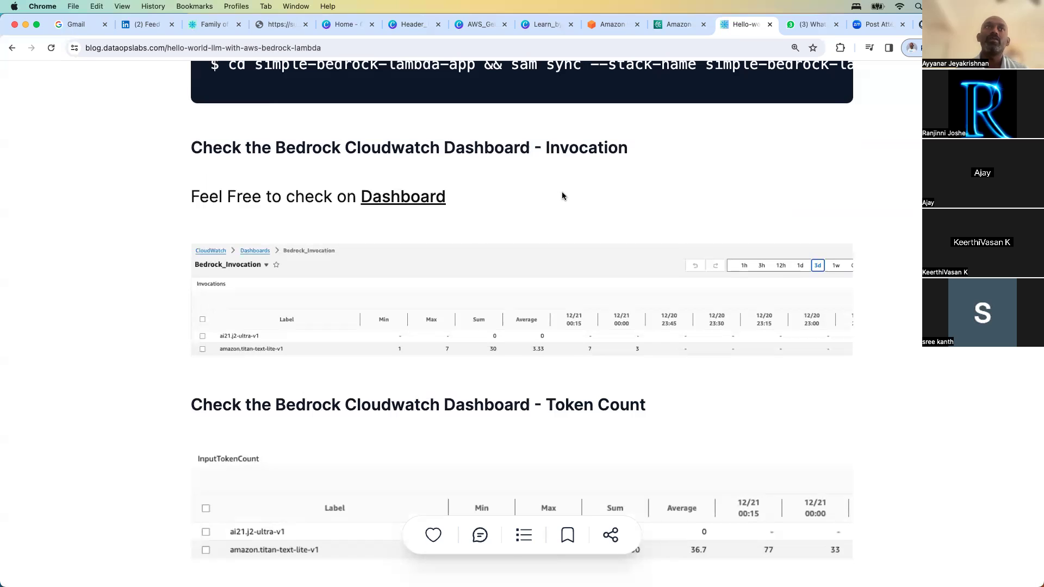
scroll(562, 194, down, 5)
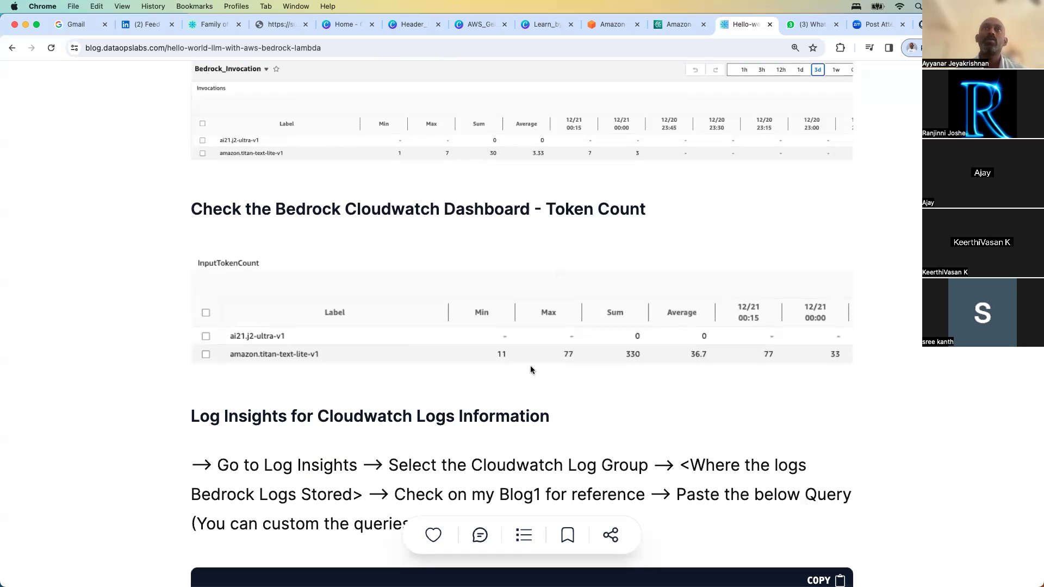
scroll(628, 371, down, 8)
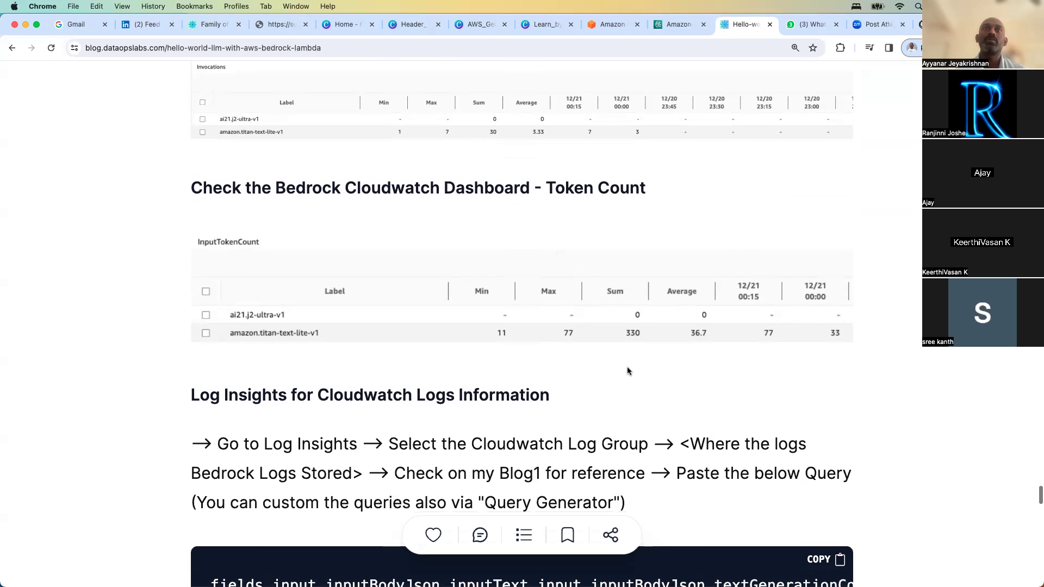
scroll(628, 367, down, 1)
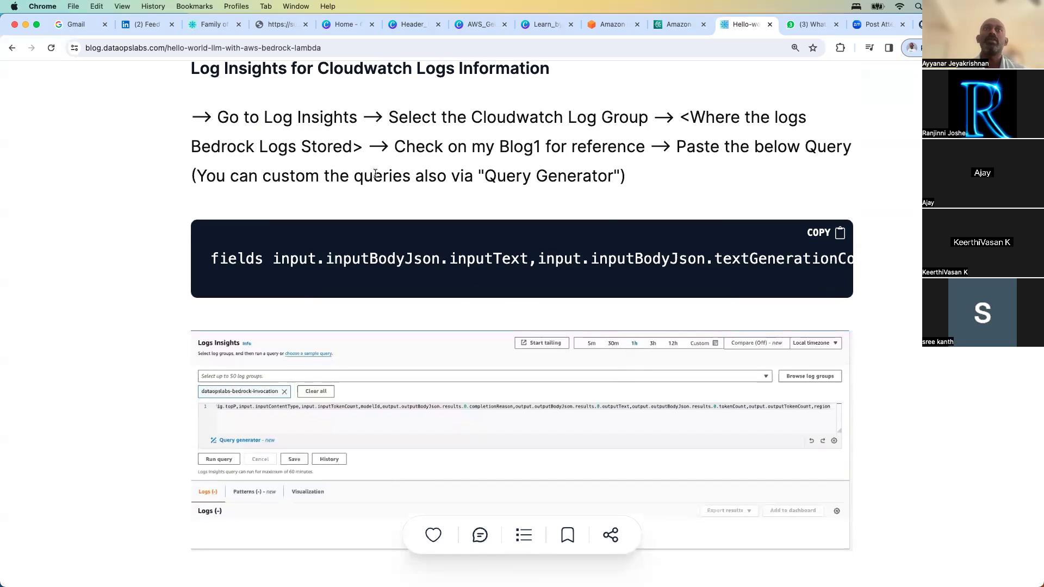
scroll(375, 173, up, 1)
scroll(375, 174, down, 5)
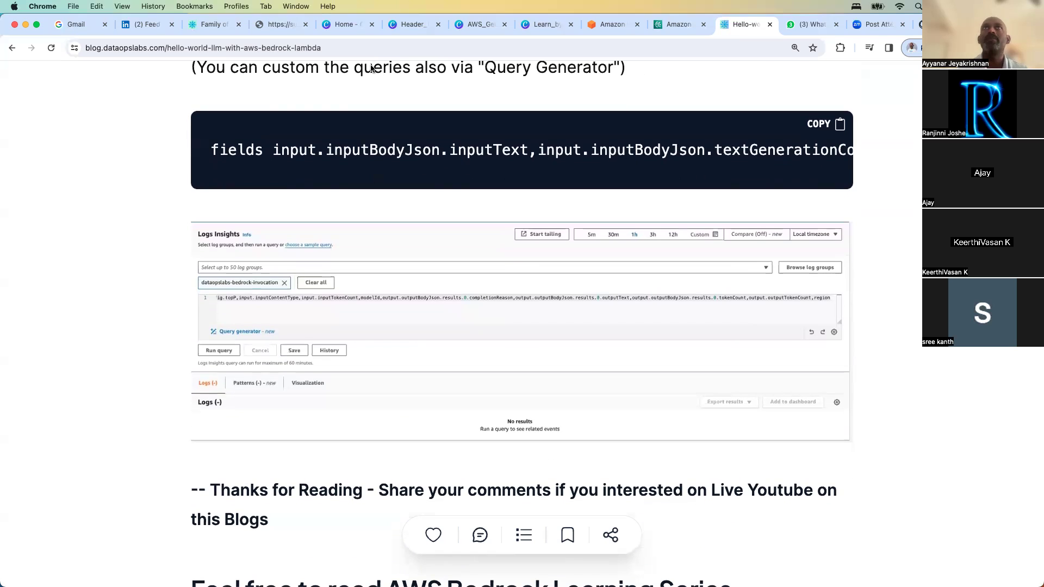
Step: Open the Amazon Bedrock account settings, turn on model invocation logging, and highlight the CloudWatch log group name
click(615, 27)
click(670, 25)
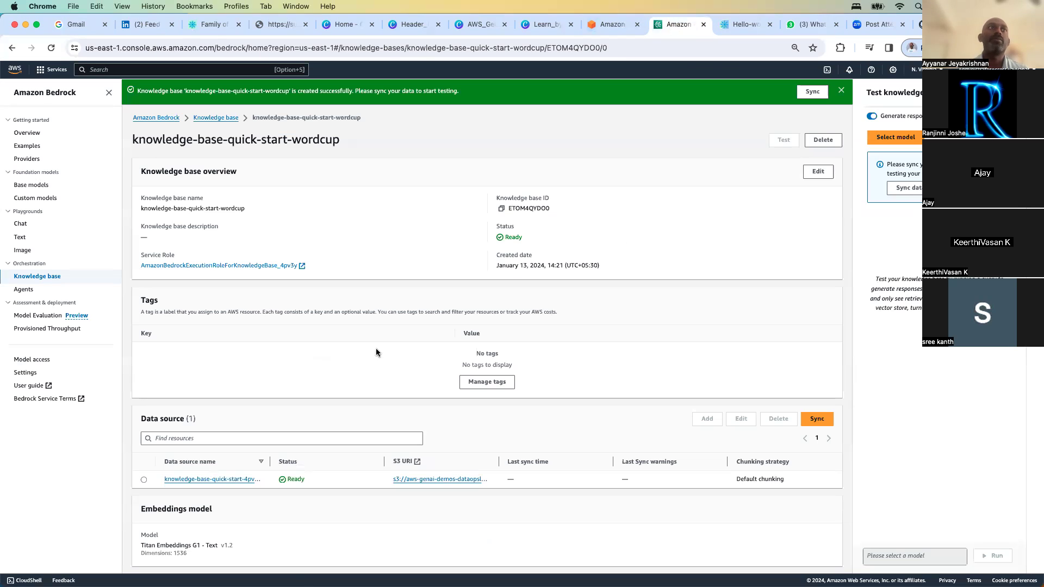
click(25, 372)
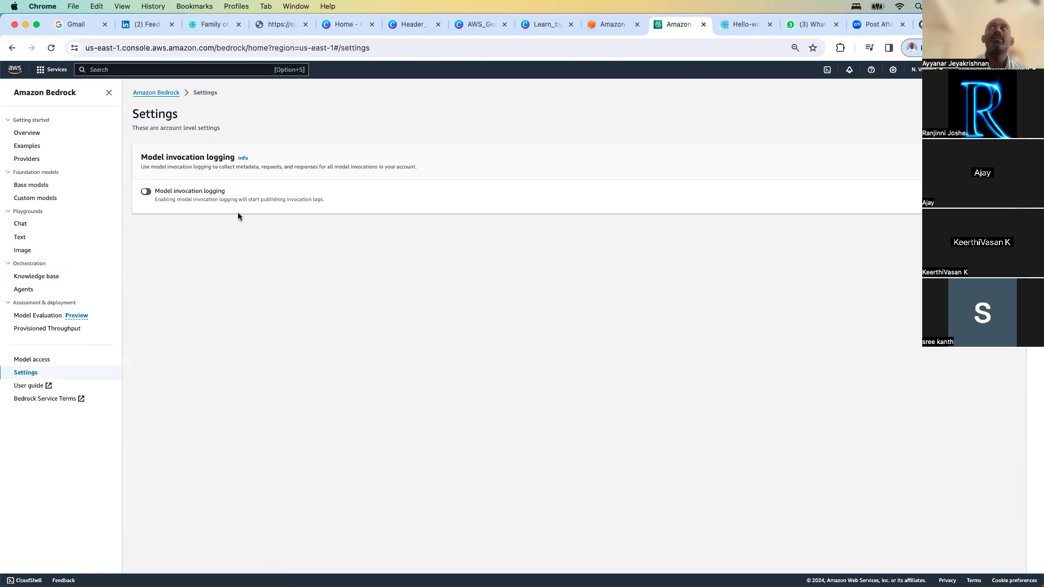
click(146, 191)
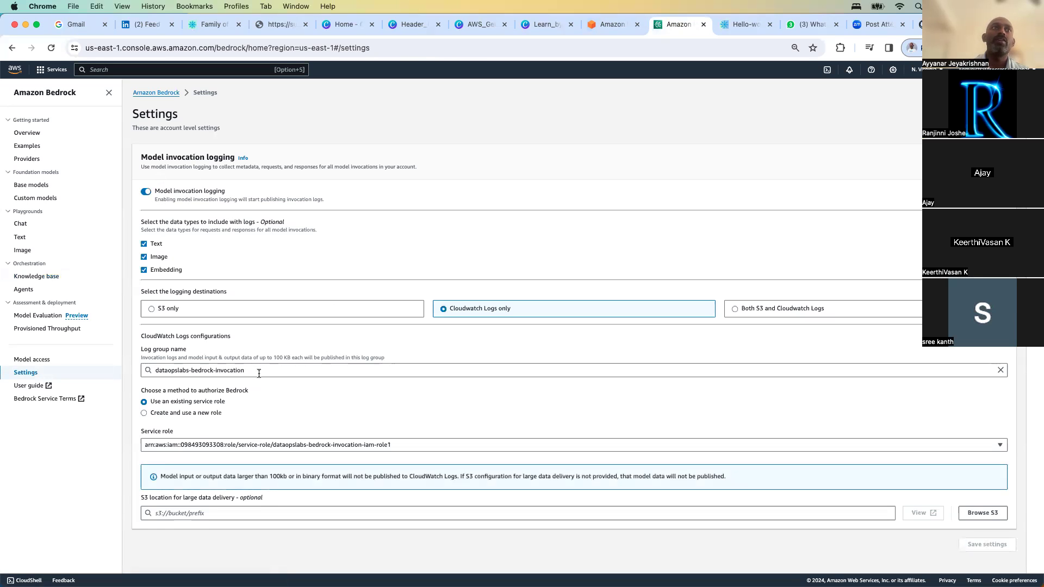
drag(256, 372, 156, 372)
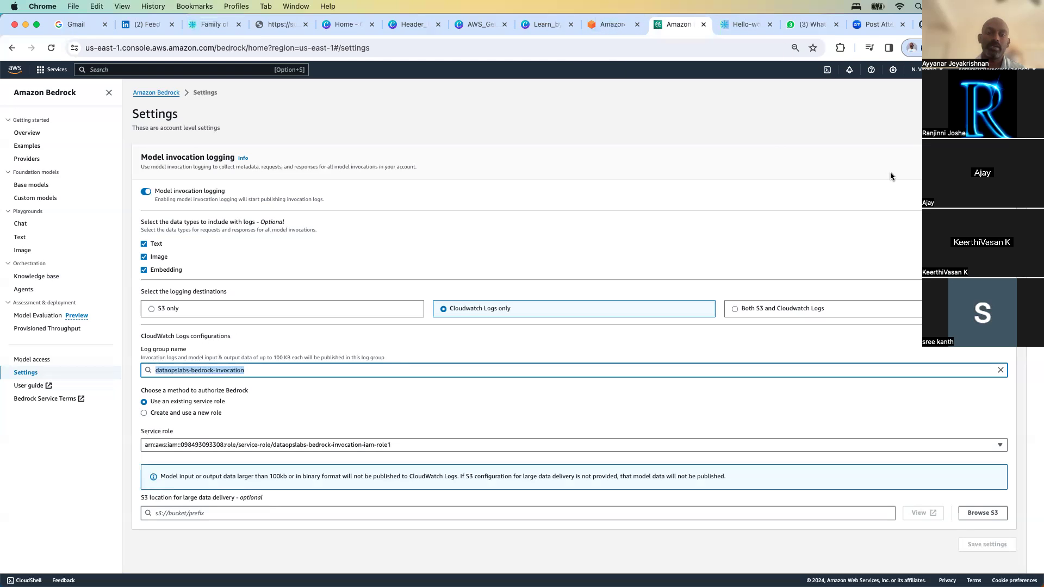
Step: Switch to VS Code to check the SAM deployment changeset in its terminal, and return to Chrome
key(super+Tab)
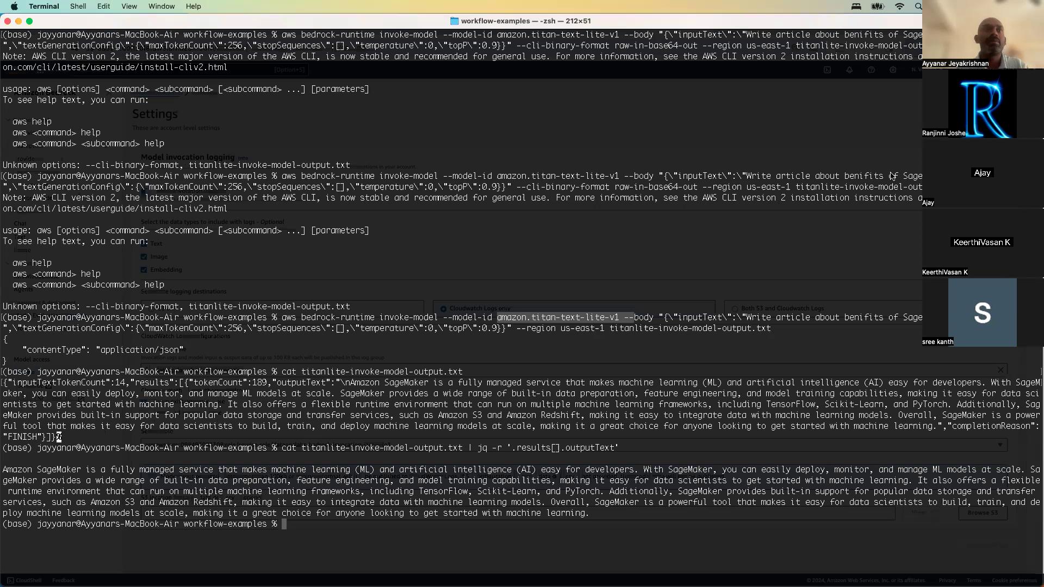
key(super+Tab)
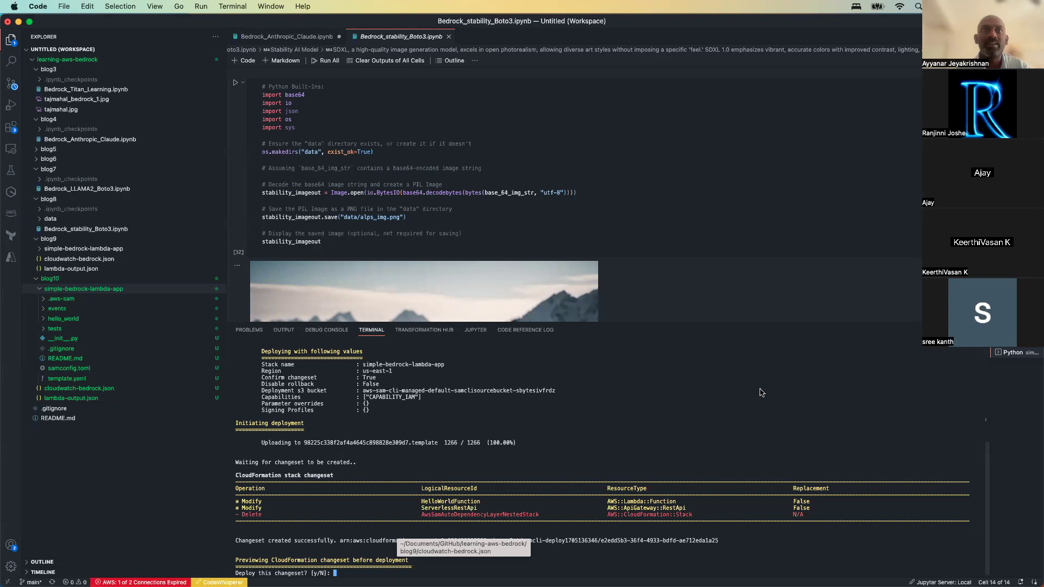
key(super+Tab)
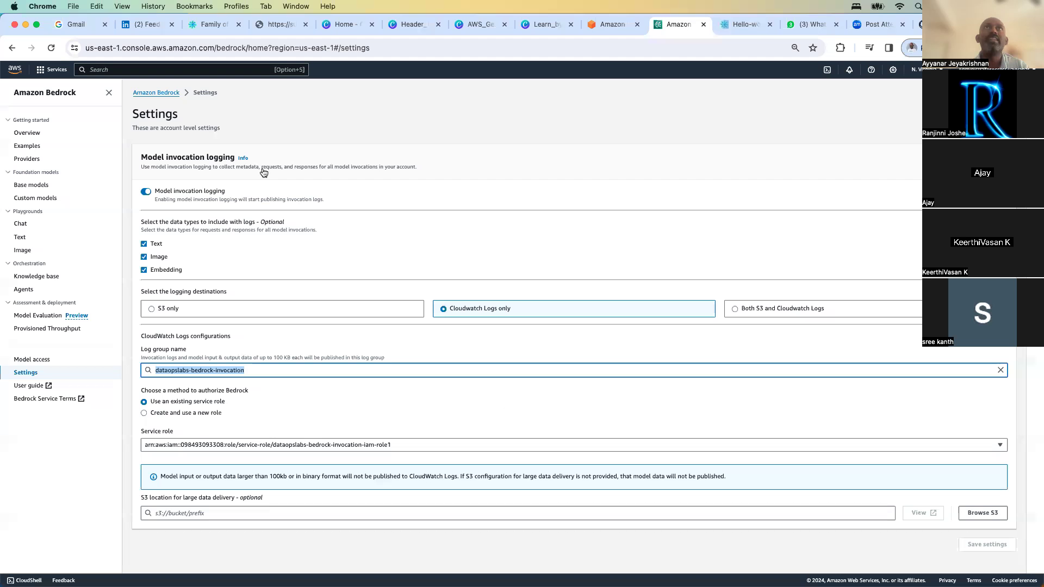
Step: Search the AWS console for "API G", open API Gateway in a new browser tab and switch to that tab
click(609, 23)
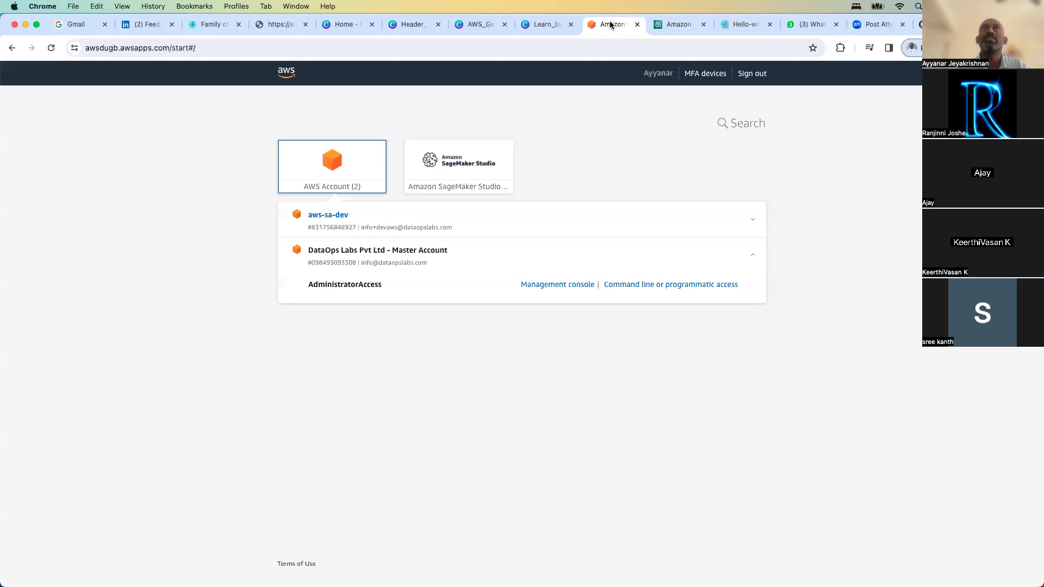
click(674, 25)
click(255, 69)
text(API G)
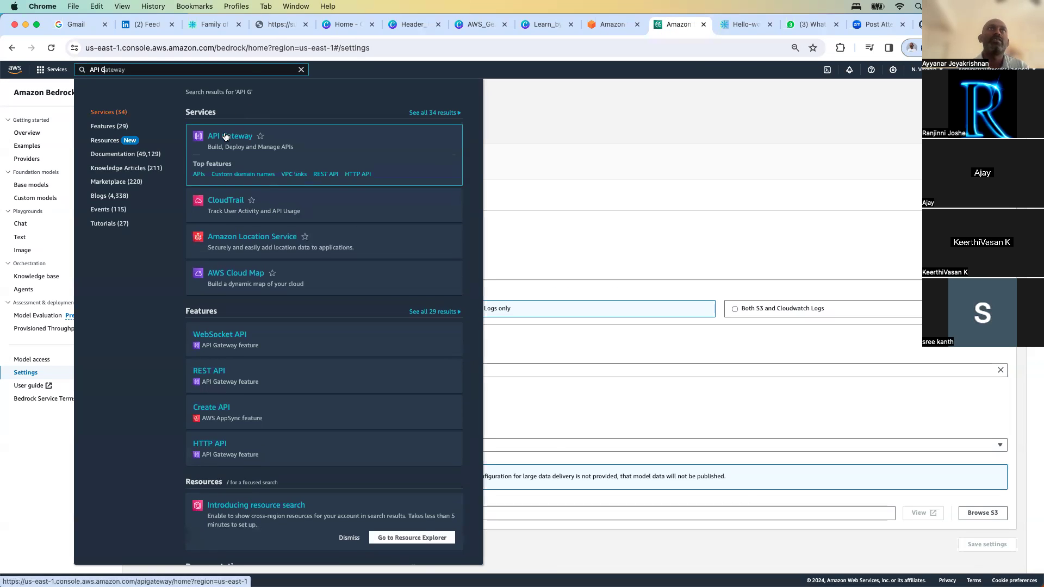
super+click(230, 136)
click(694, 32)
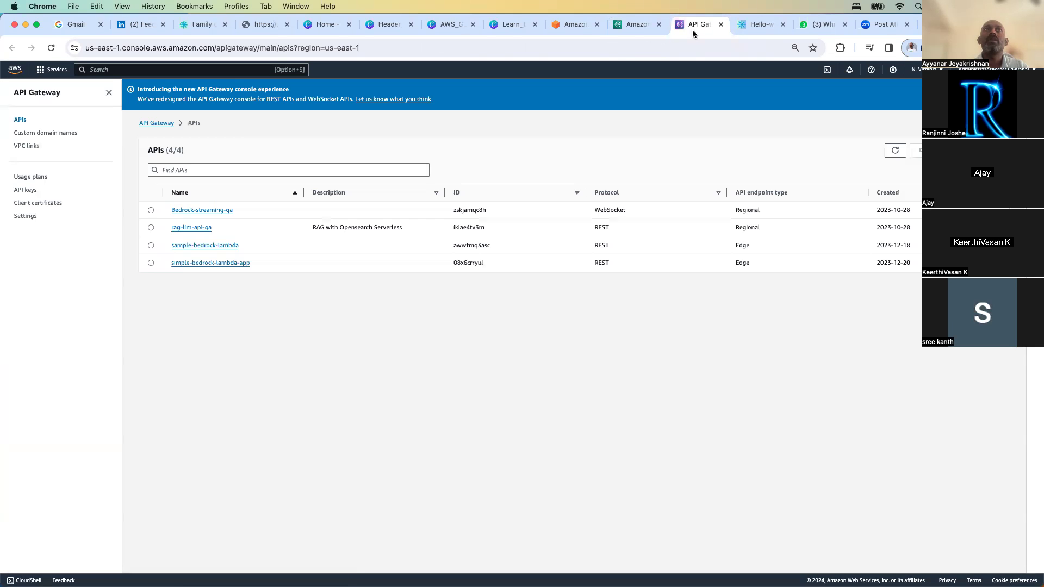
Step: Open the stages of the simple-bedrock-lambda-app API and copy the Prod stage's invoke URL
click(188, 264)
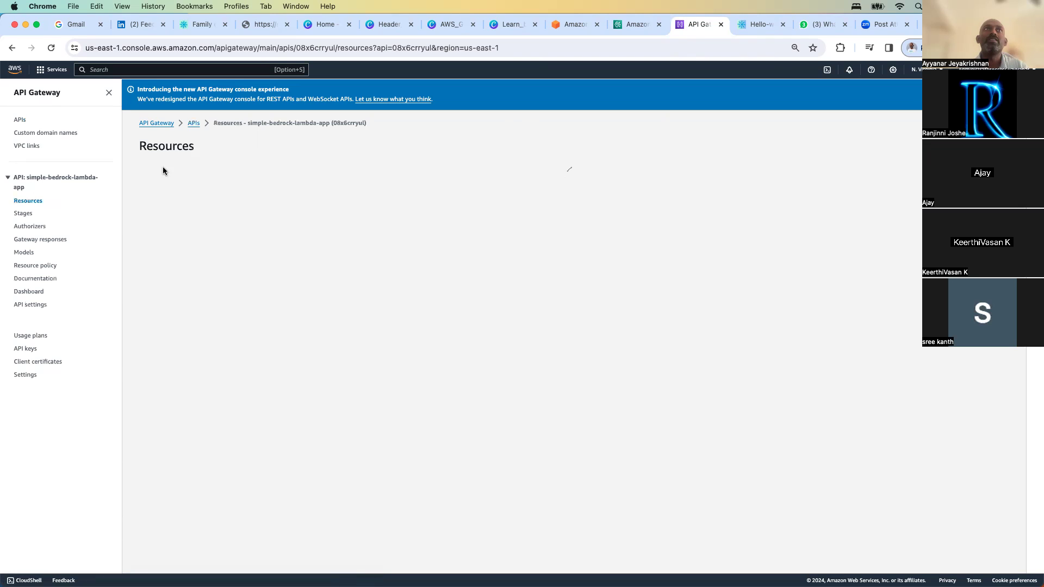
click(24, 213)
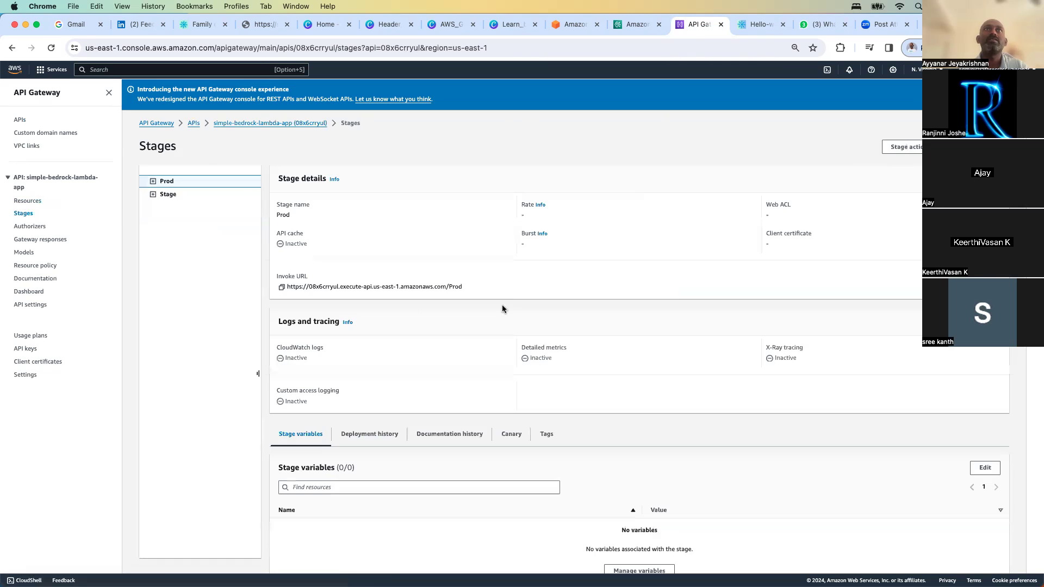
click(282, 289)
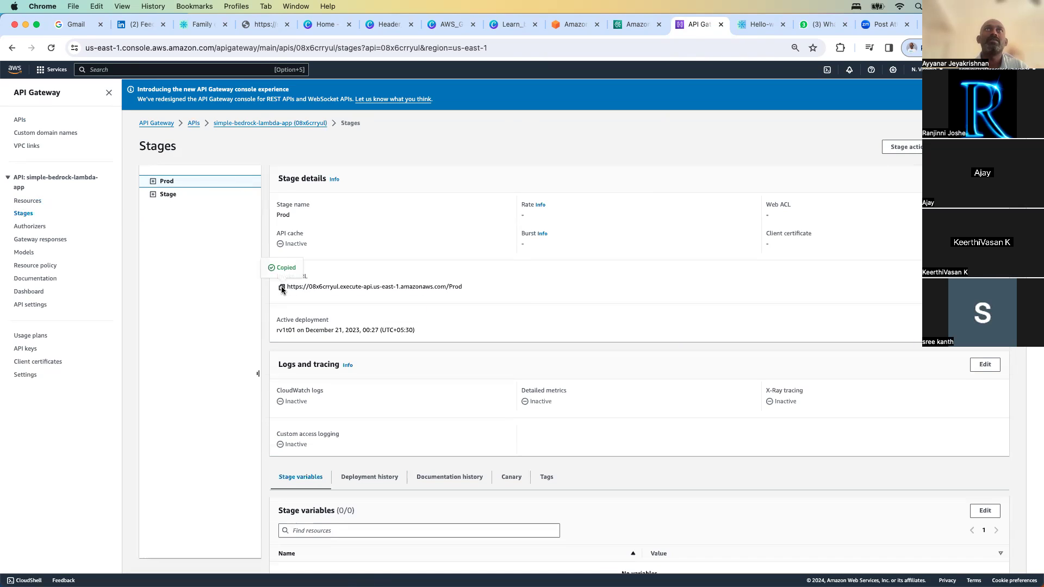
Step: Try the copied Prod invoke URL in a new browser tab, and close that tab
click(756, 24)
click(704, 28)
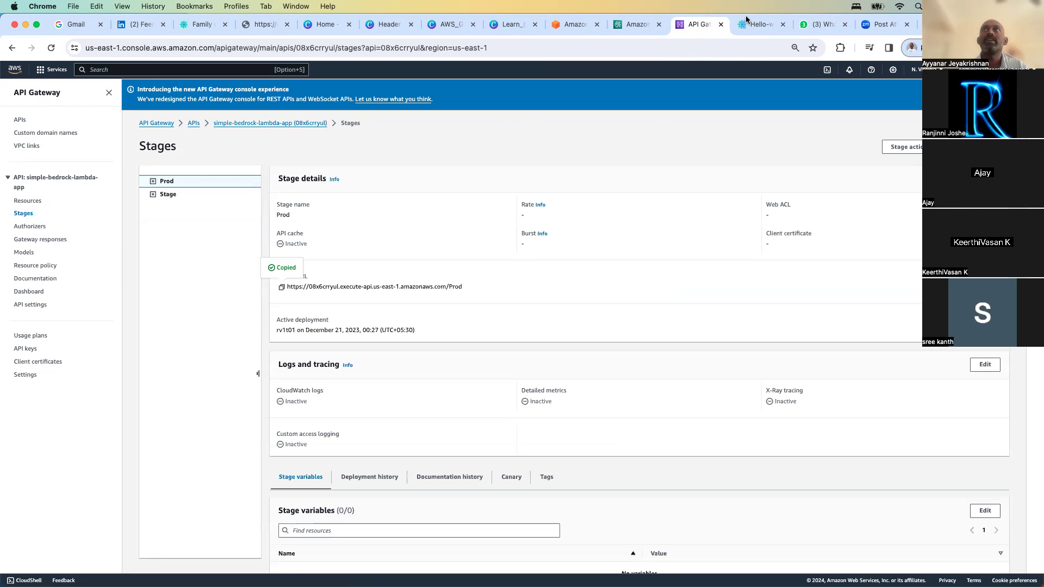
key(super+t)
key(super+v)
key(Return)
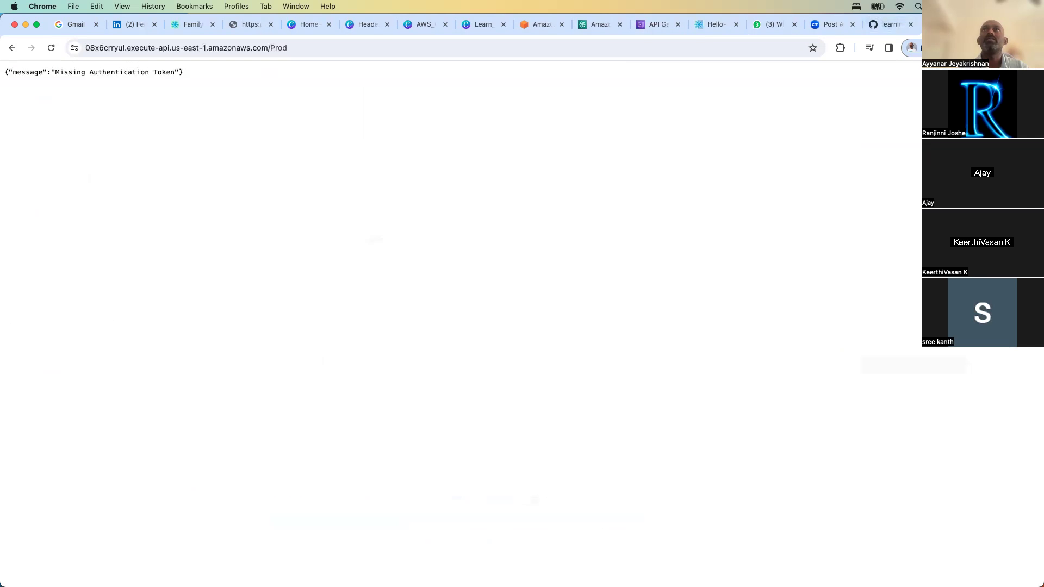
key(super+w)
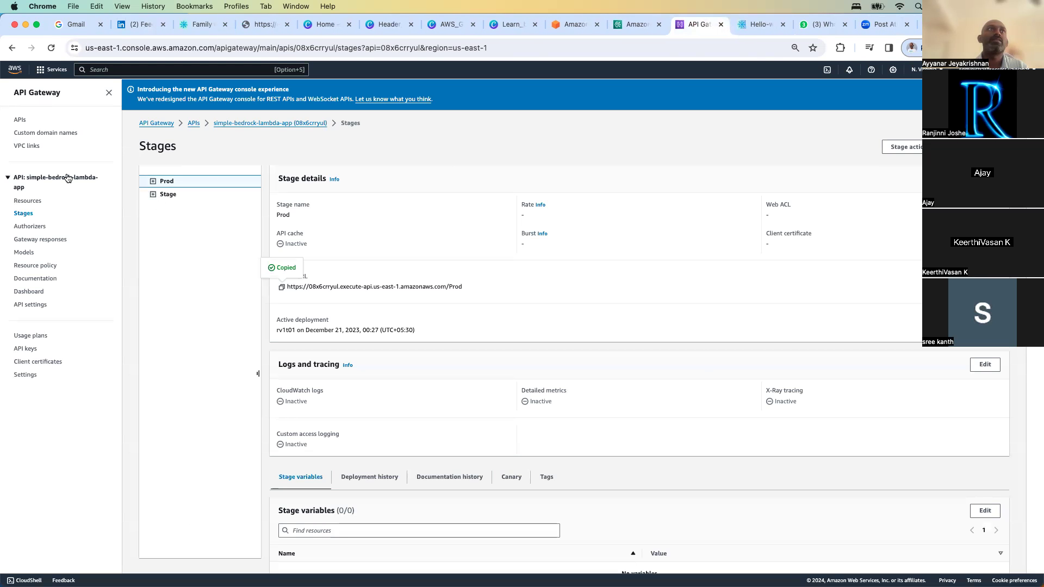
Step: Inspect the API's resources, copying the ARN of the /hello_bedrock GET method and viewing the HelloWorldFunction resource's ANY method
click(26, 201)
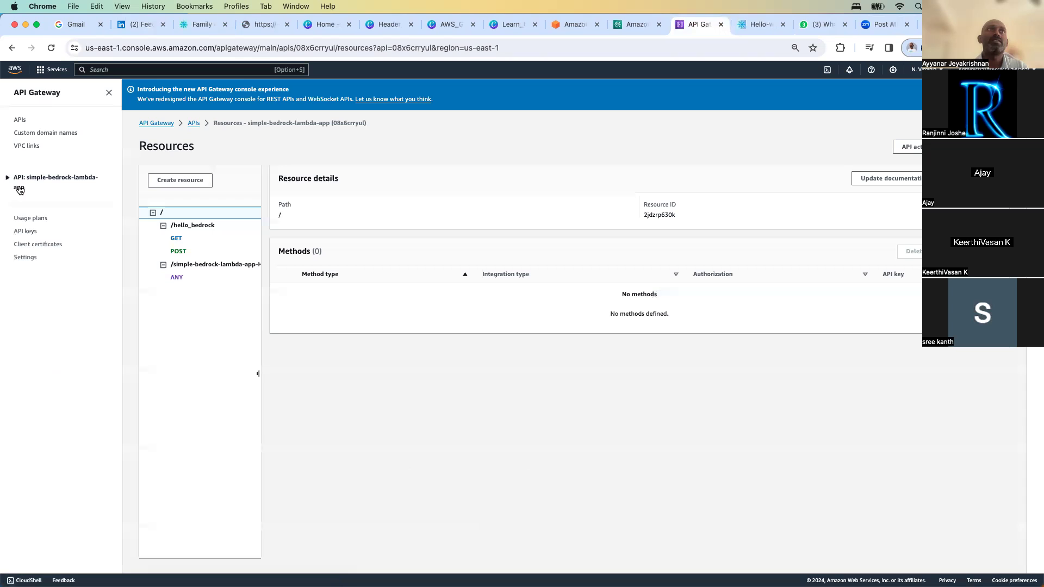
click(176, 240)
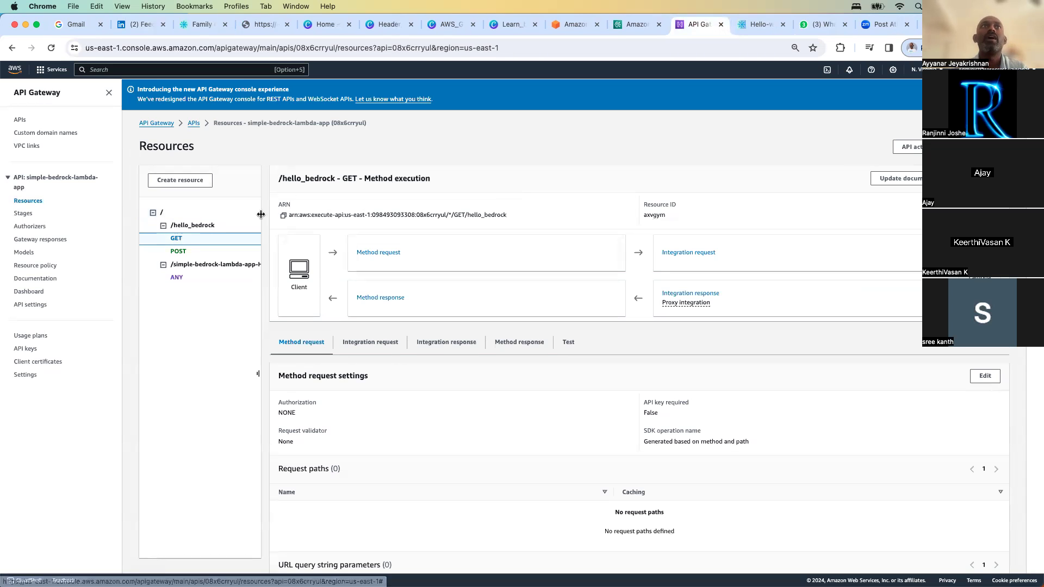
click(284, 215)
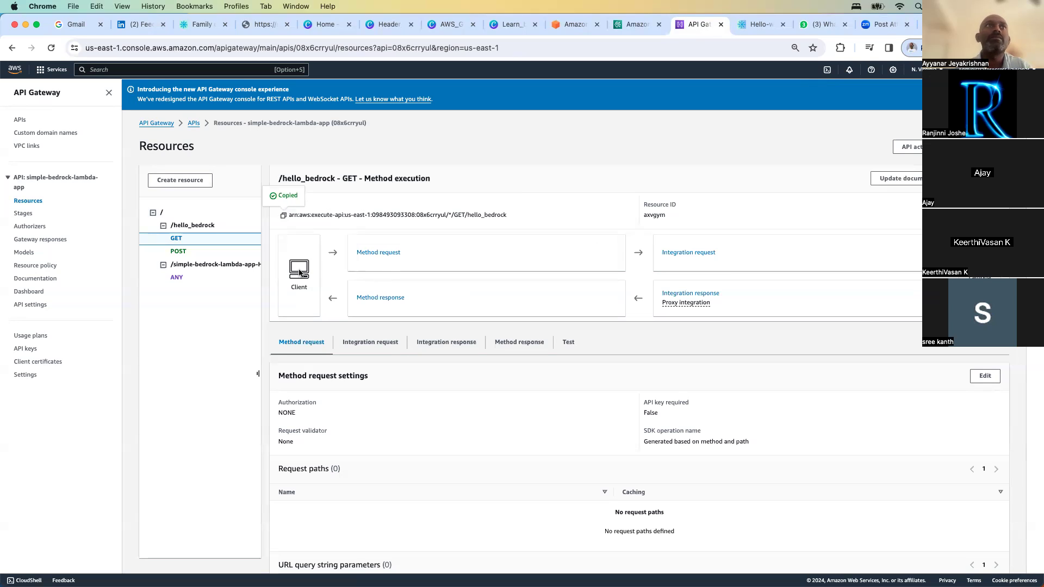
click(188, 266)
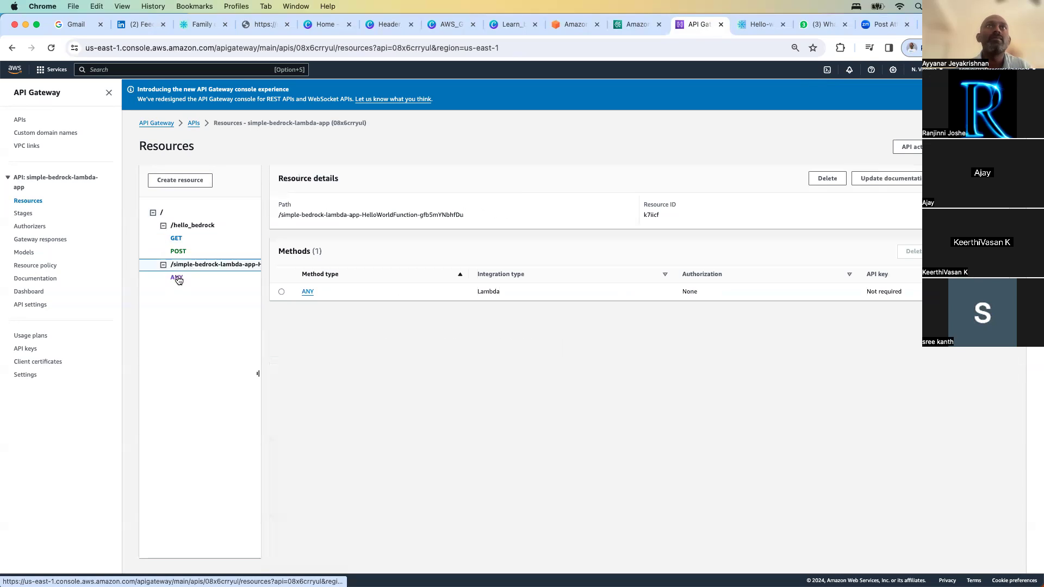
click(178, 278)
Step: Search the AWS console for "lamda", open Lambda in a new browser tab and switch to that tab
click(258, 69)
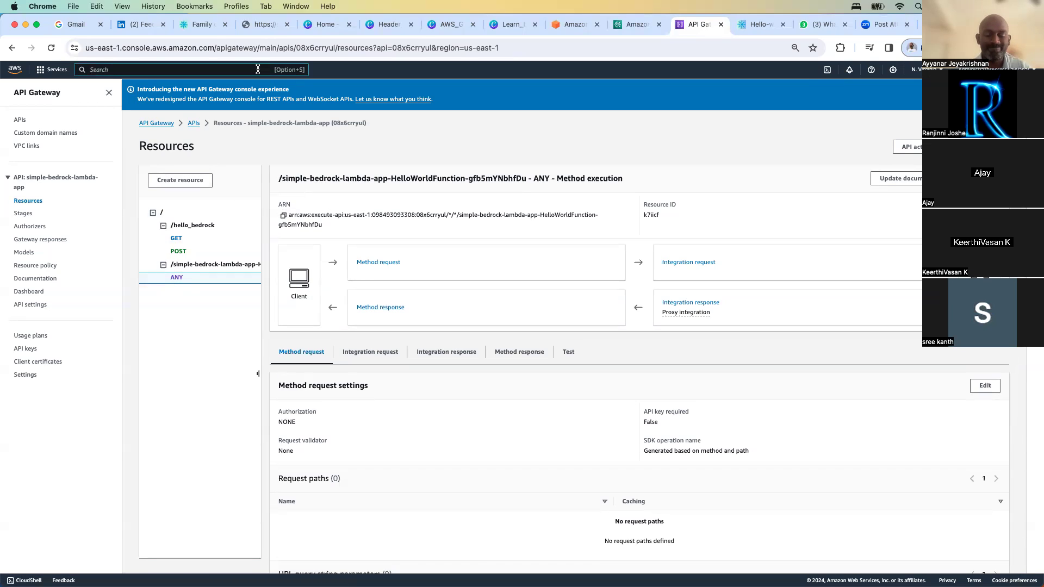
text(lamnbda)
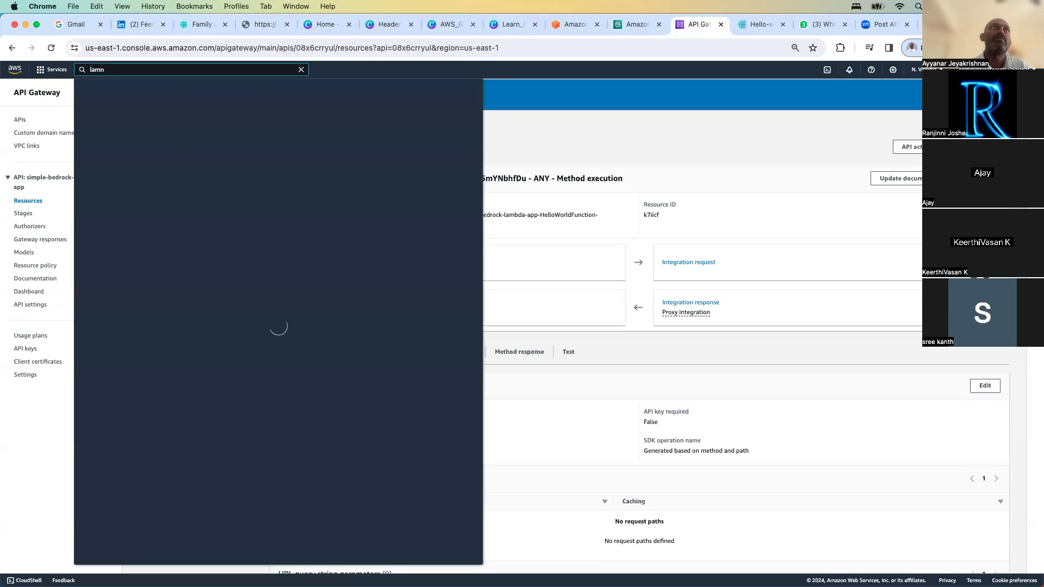
key(BackSpace)
text(da)
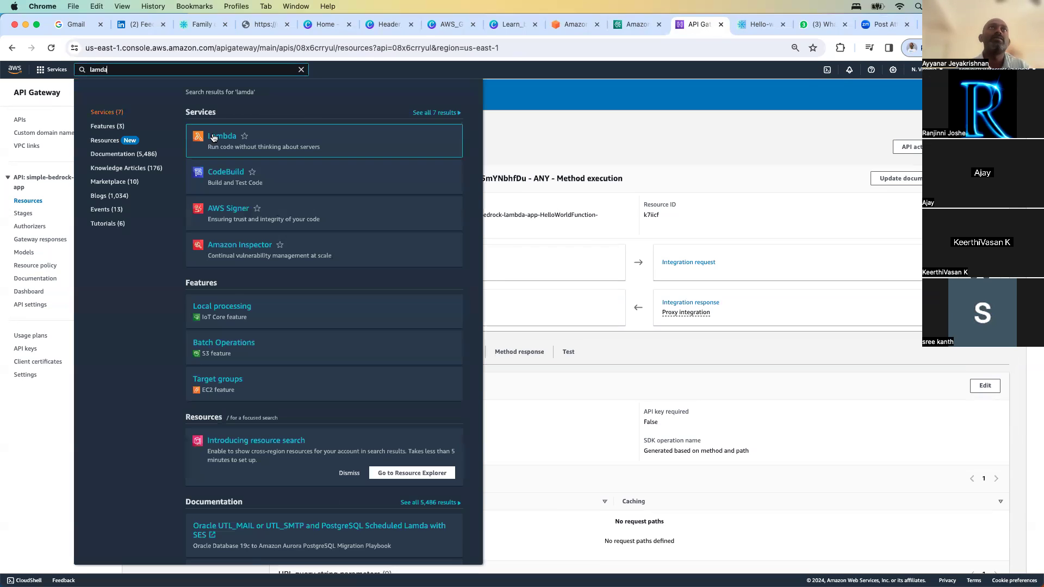
super+click(213, 139)
click(715, 24)
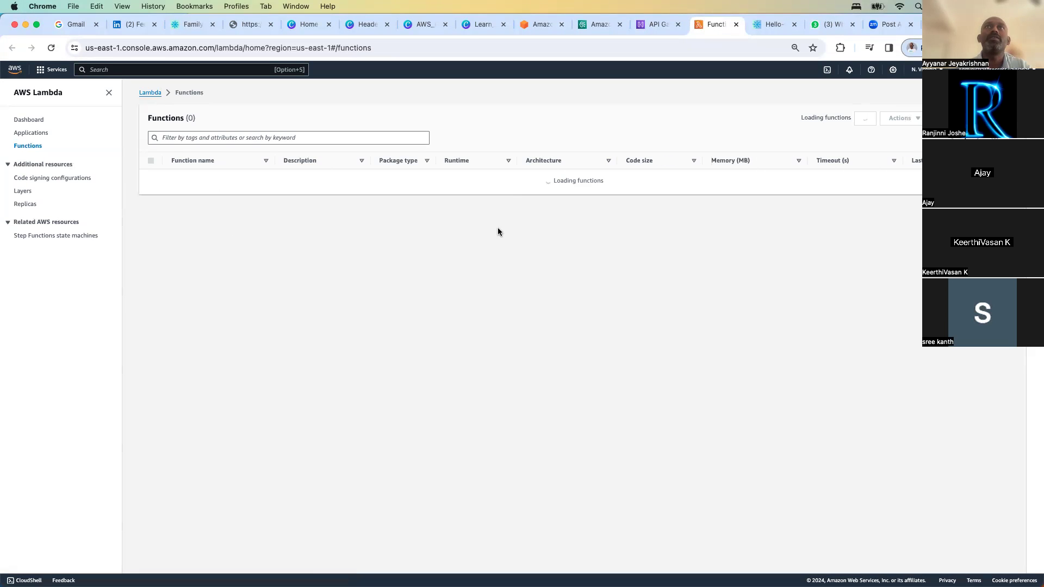
click(242, 134)
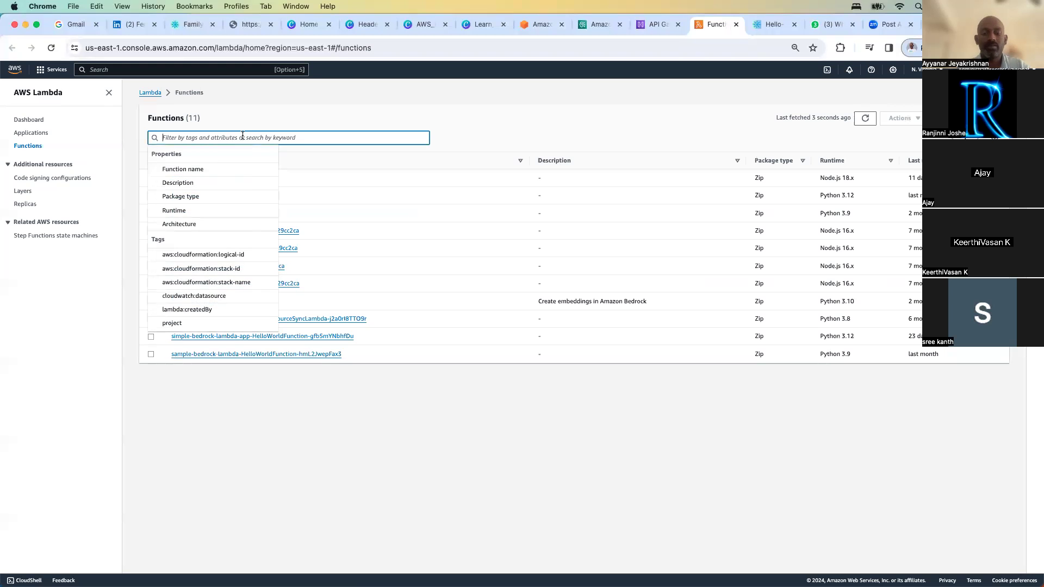
text(vedrock)
key(Return)
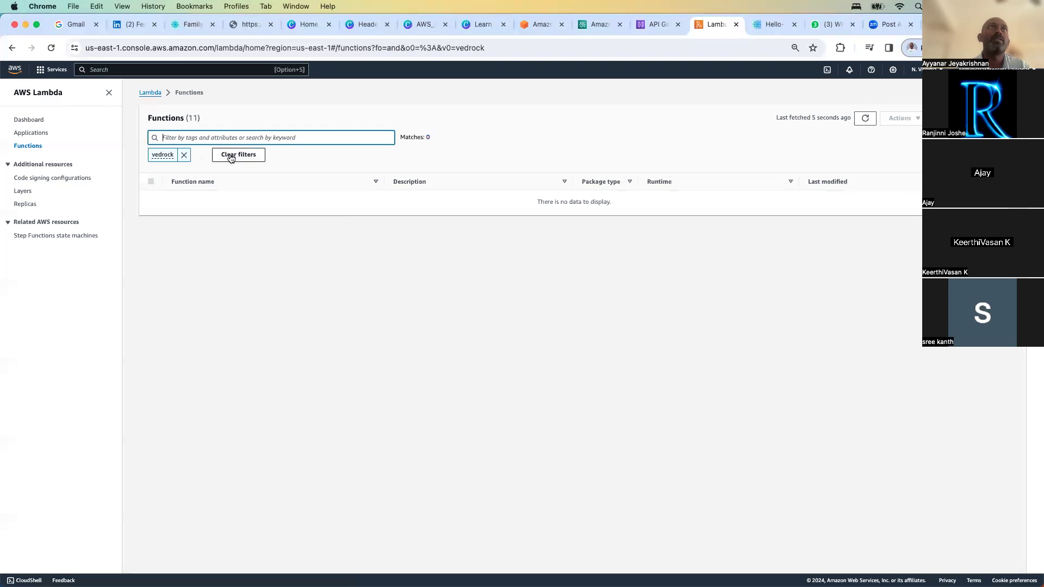
click(184, 155)
Step: Filter the Lambda functions list by "bedrock"
click(191, 138)
text(bedrock)
key(Return)
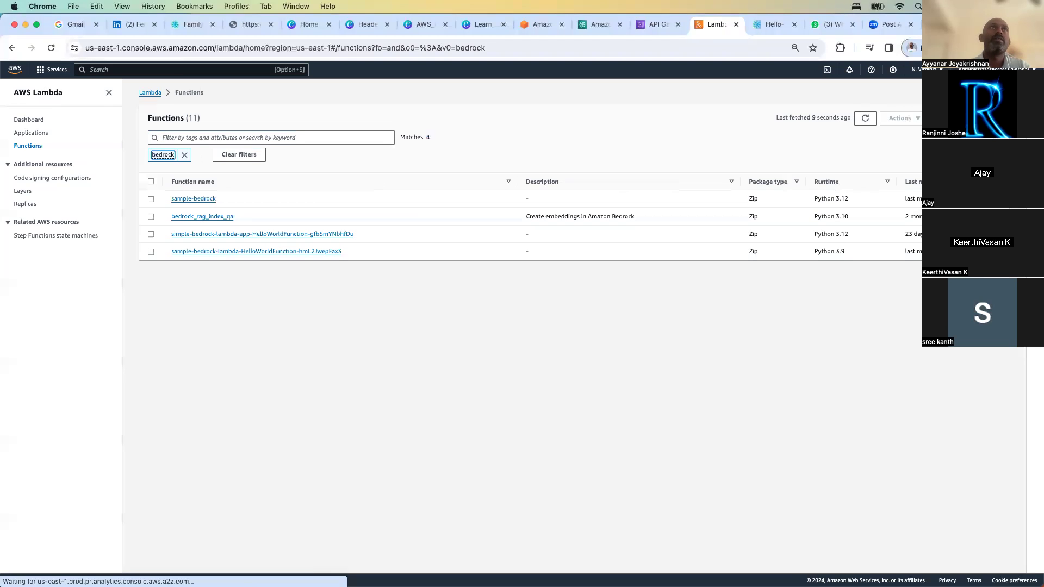
Step: Open the simple-bedrock-lambda-app and sample-bedrock-lambda HelloWorldFunction functions in new tabs, and switch to the simple-bedrock-lambda-app one
right_click(196, 240)
click(216, 245)
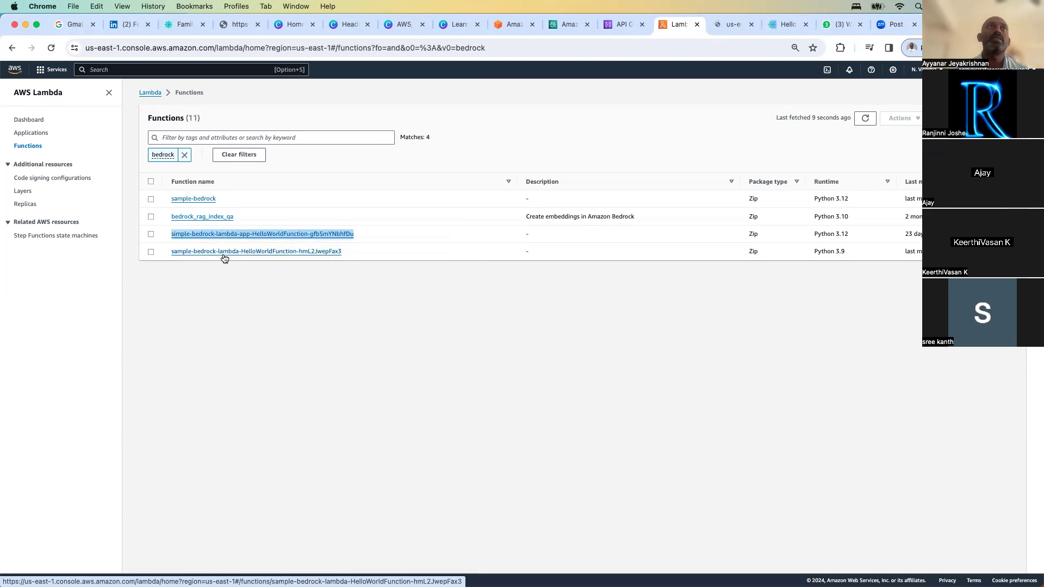
right_click(230, 253)
click(235, 259)
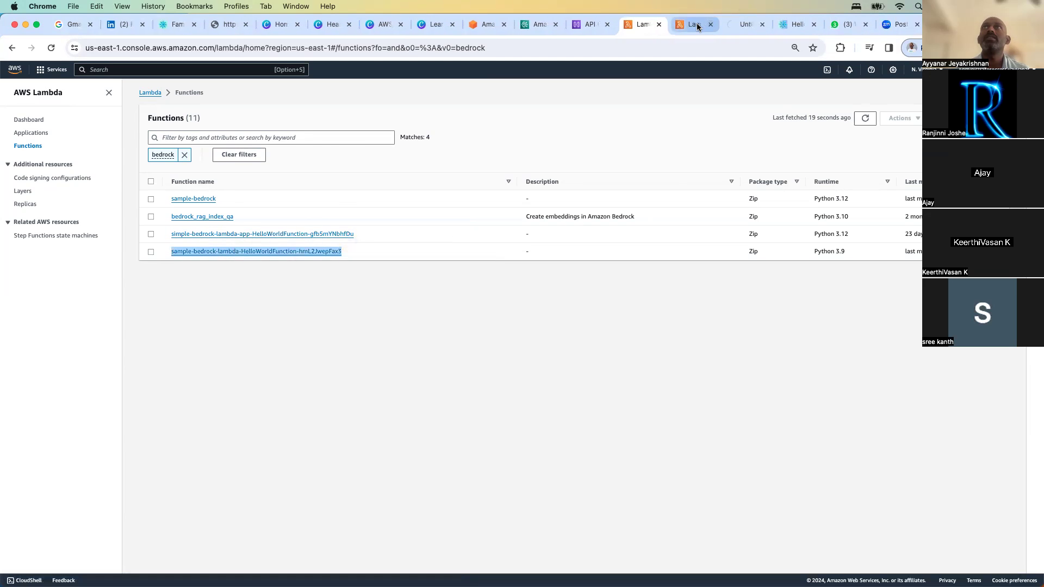
click(693, 24)
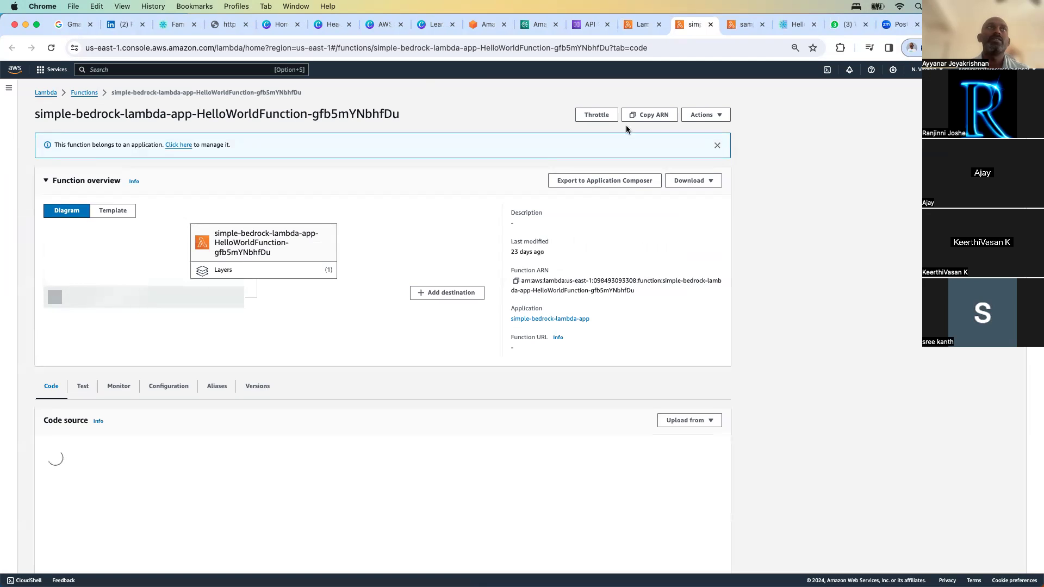
Step: Show the function's API Gateway triggers, call the GET trigger's hello_bedrock endpoint, and return to the function's tab
click(116, 298)
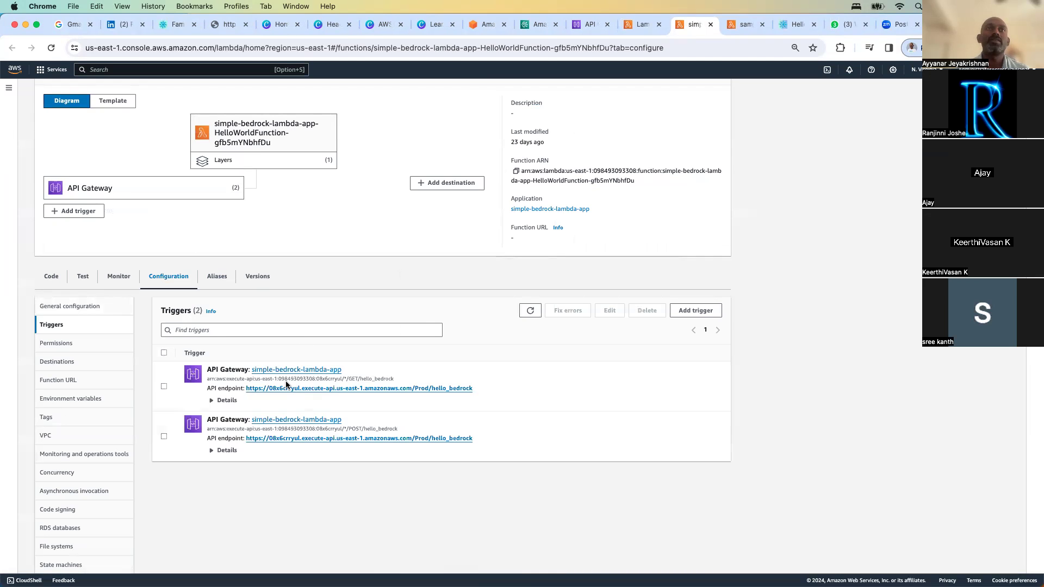
click(285, 389)
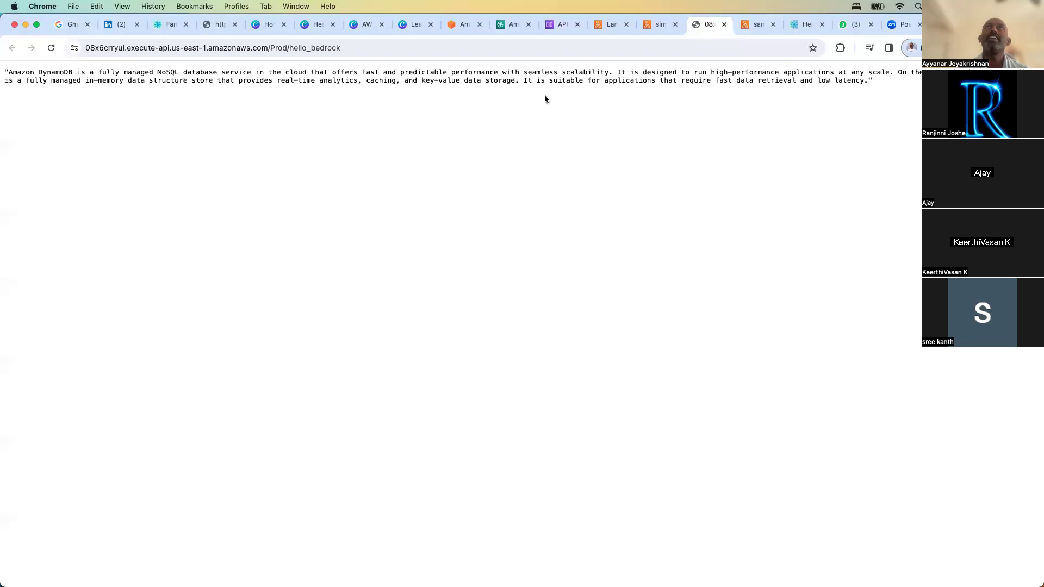
click(661, 27)
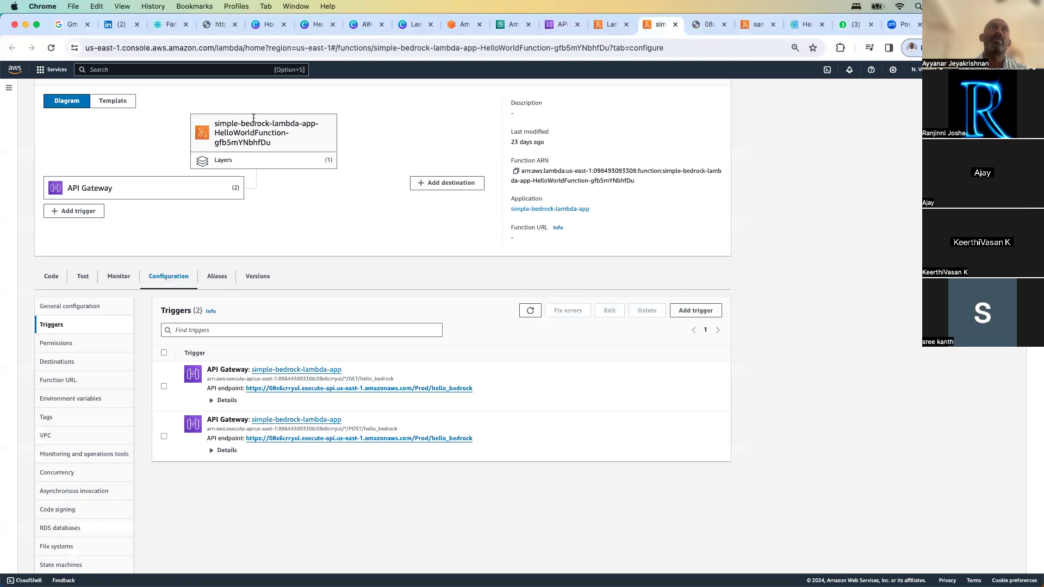
Step: Open the function's CloudWatch logs from its monitoring view and open the 2024/01/13 log stream
click(118, 277)
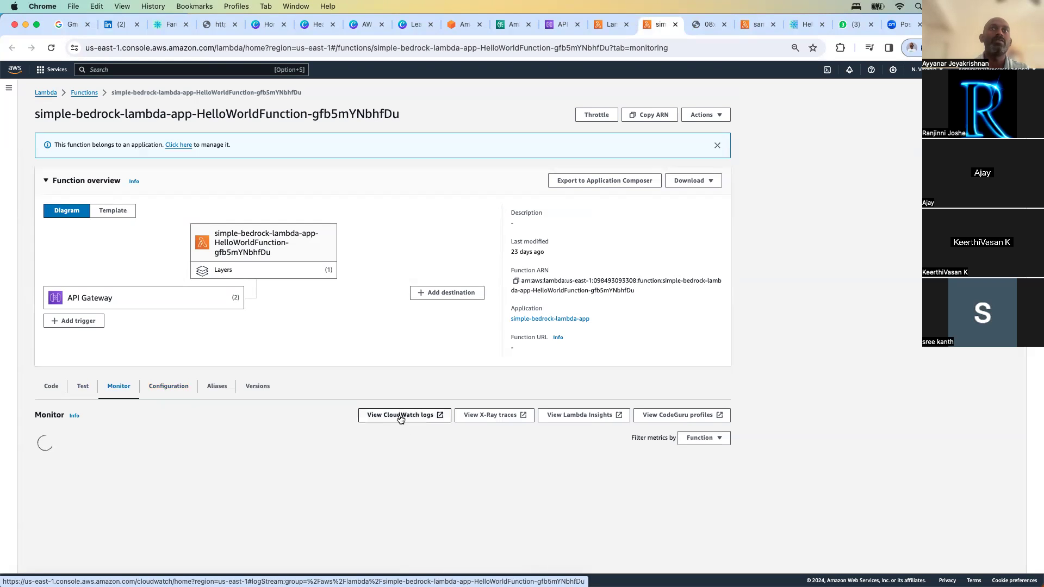
click(401, 416)
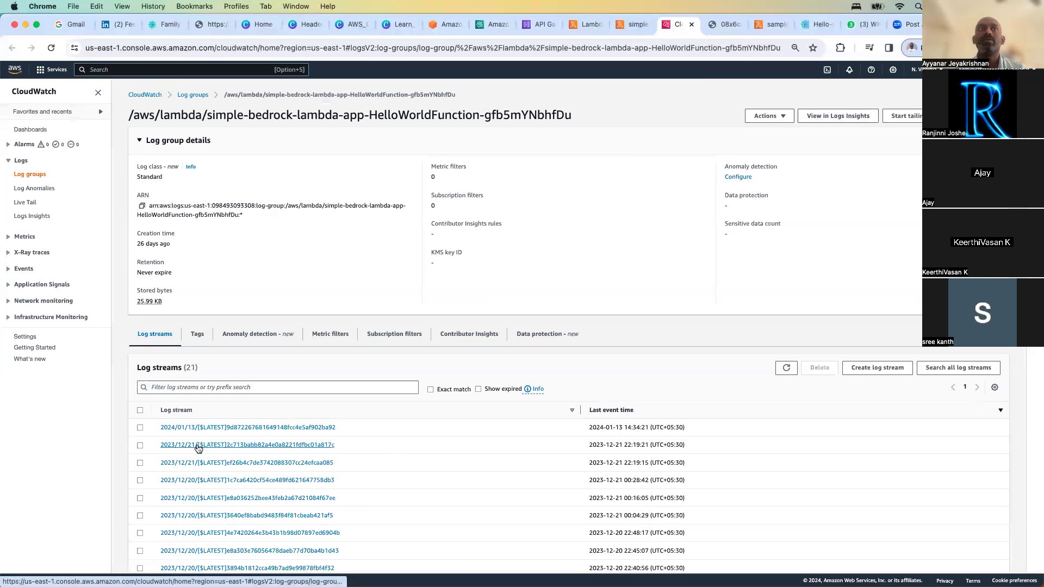
click(220, 428)
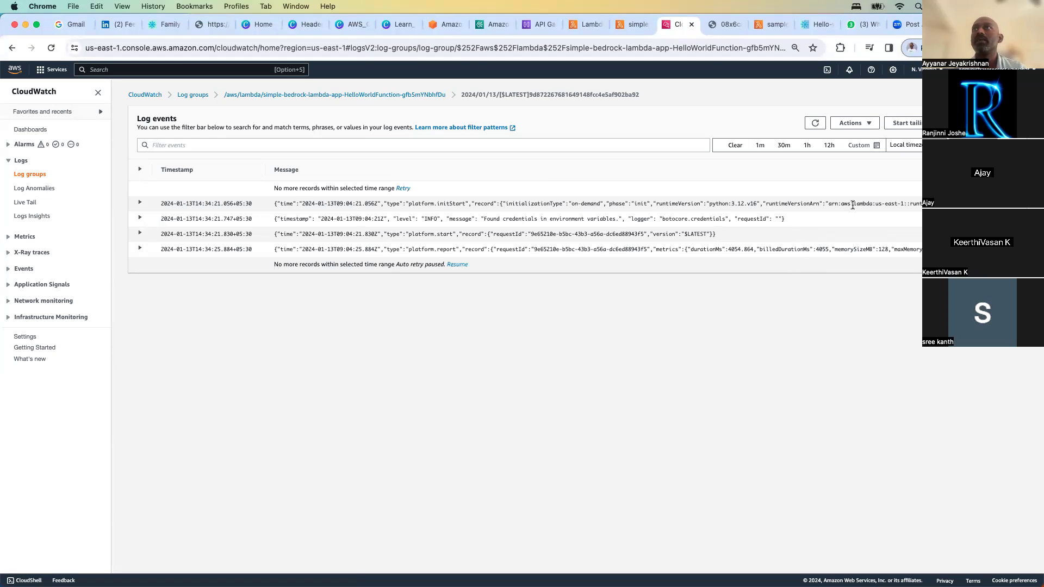
Step: Expand all four log events in the stream to examine their details
click(140, 218)
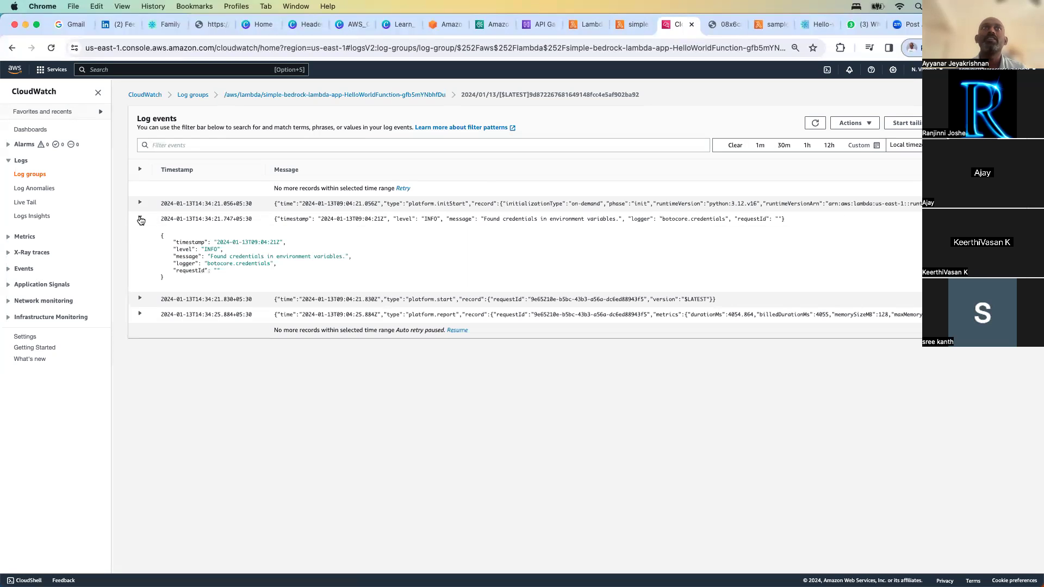
click(141, 299)
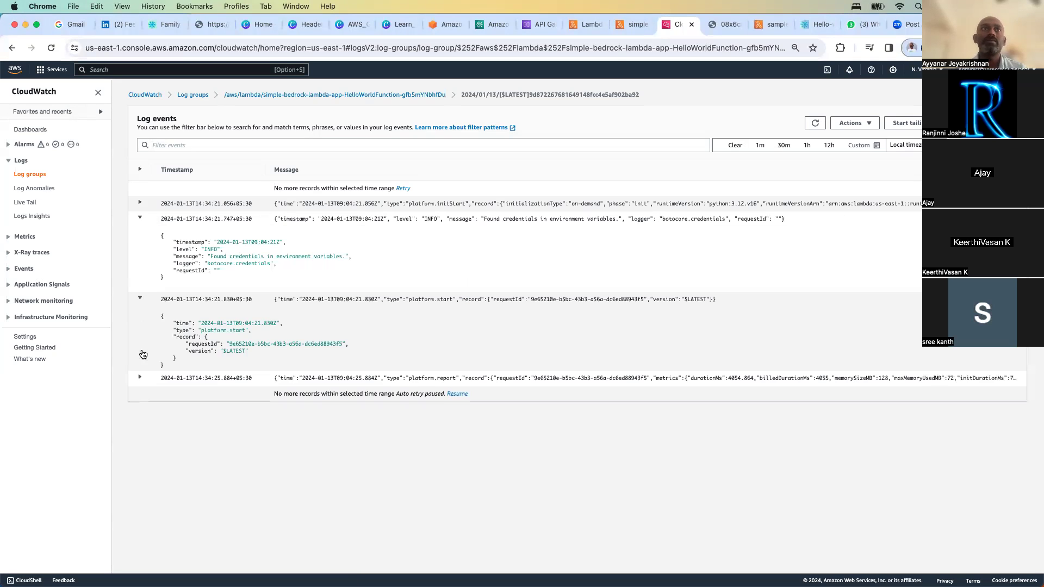
click(139, 377)
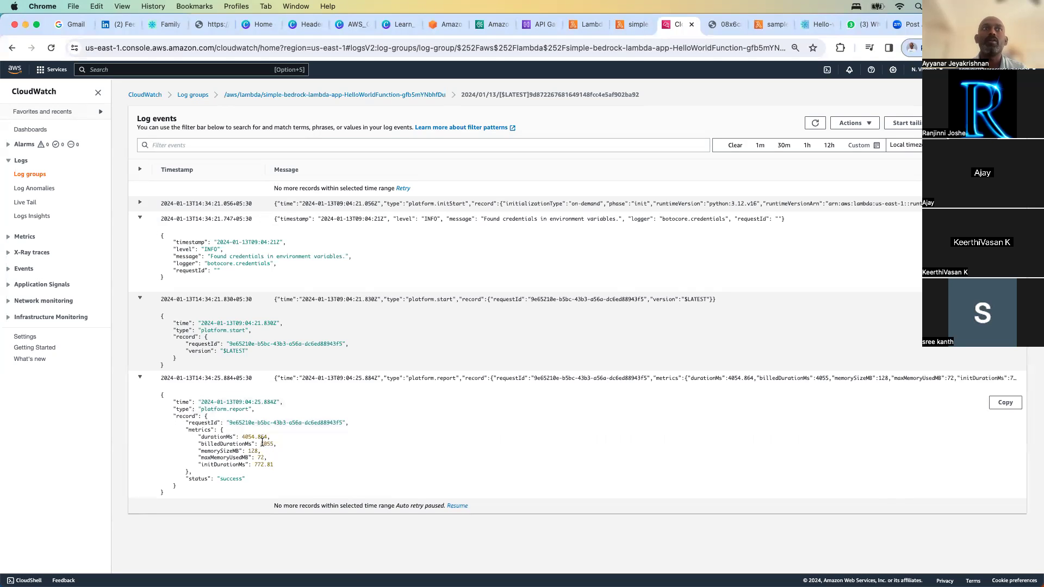
click(140, 202)
Step: Open the CloudWatch log groups list in a new browser tab and switch to that tab
right_click(191, 93)
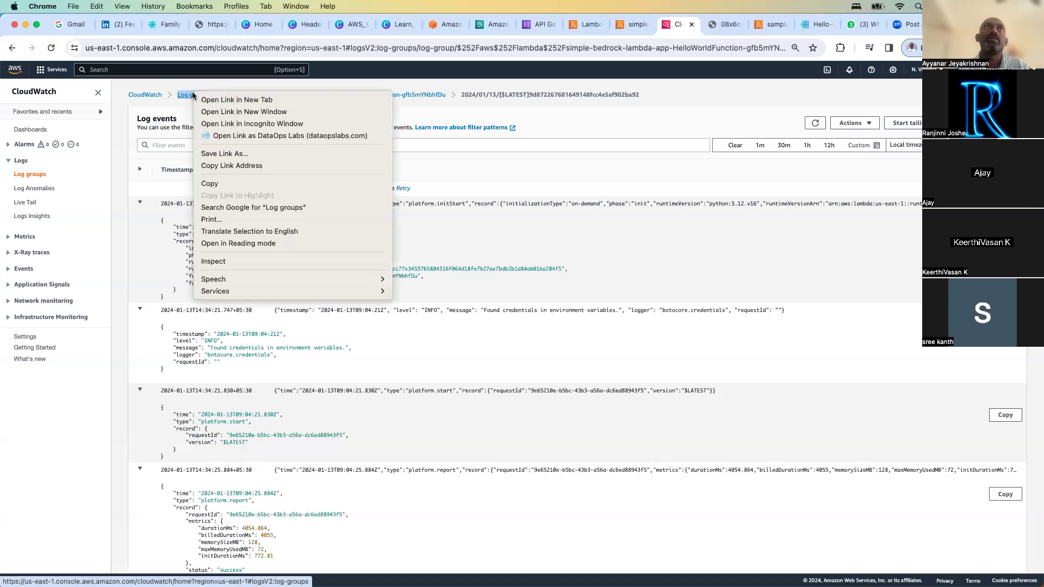
click(229, 99)
click(697, 22)
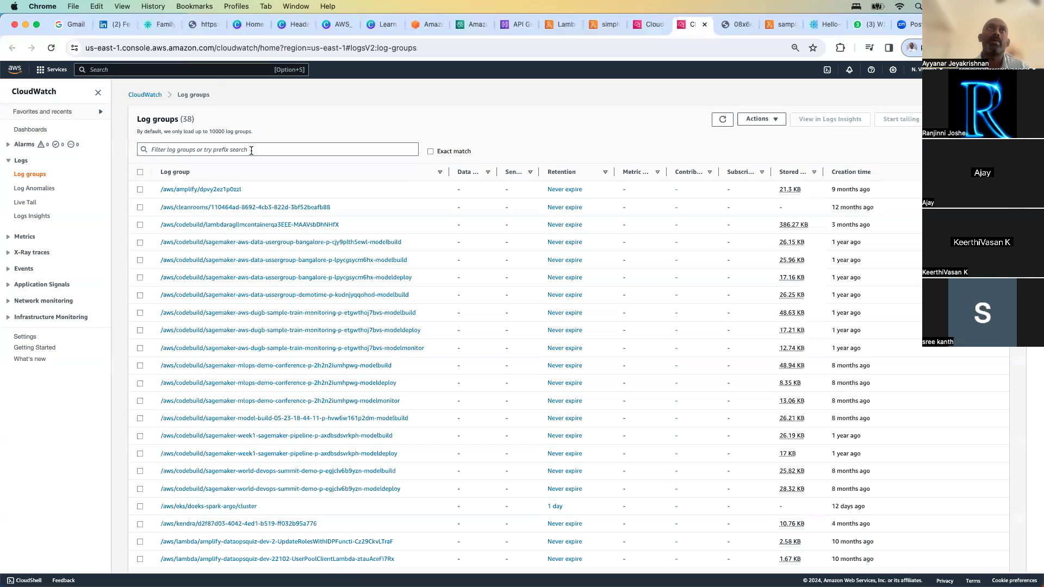
Step: Filter the log groups by "dataop", open dataopslabs-bedrock-invocation in a new tab and switch to it
click(251, 151)
text(data)
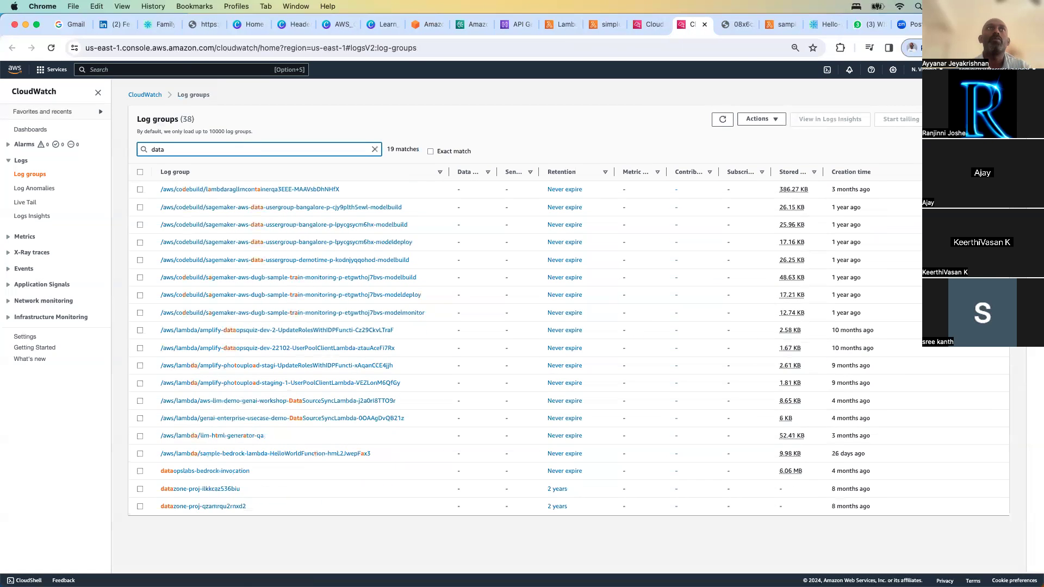
text(op)
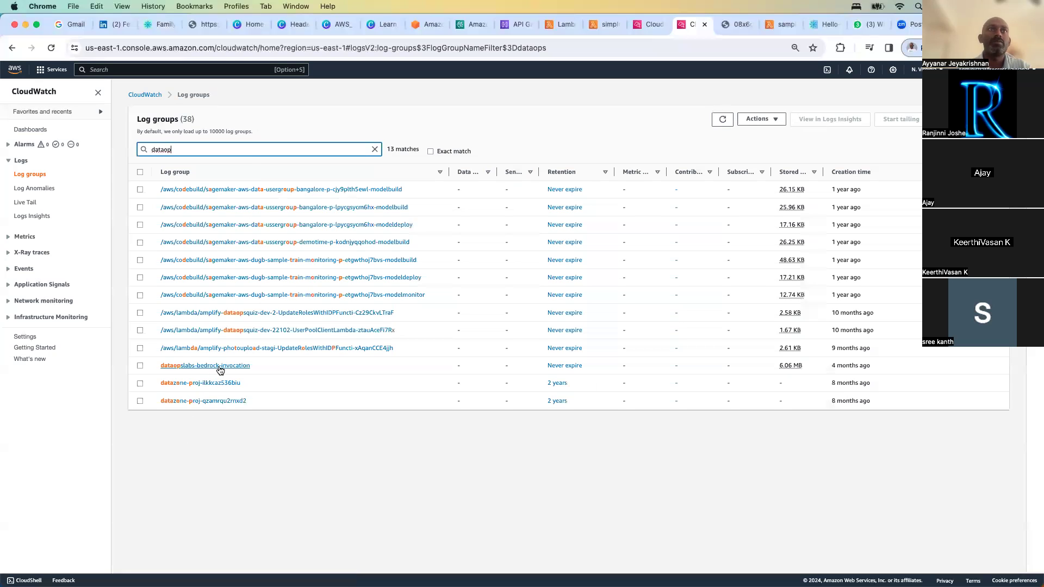
super+click(220, 370)
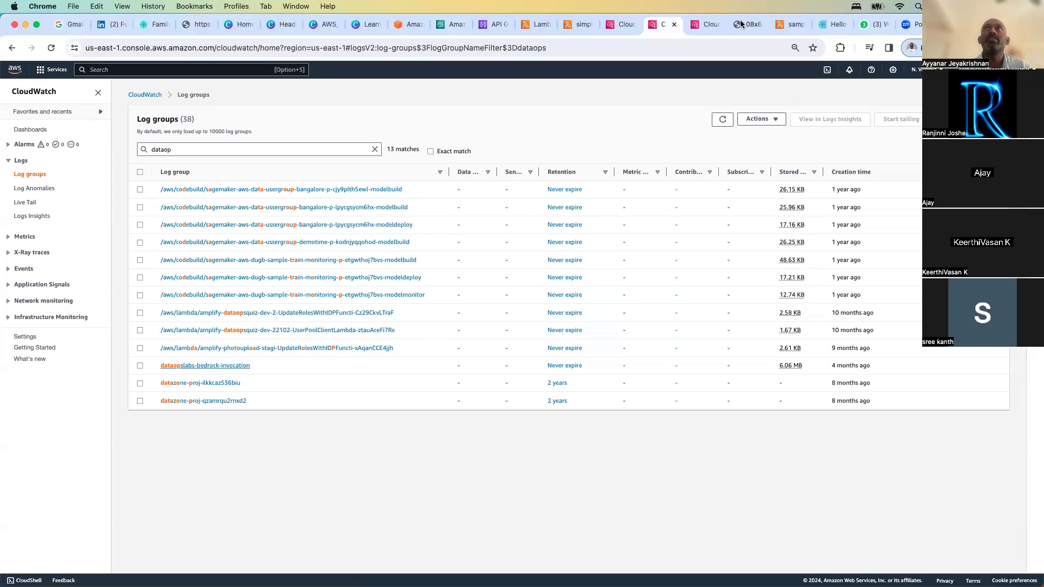
click(708, 24)
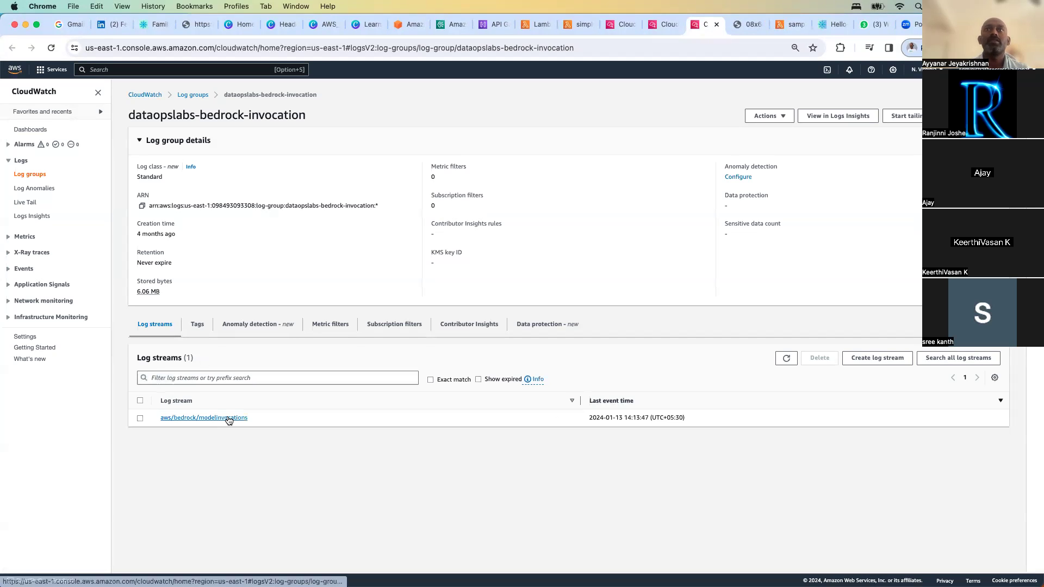
Step: Open the aws/bedrock/modelinvocations log stream, expand its newest event and examine the logged prompt, output and token counts
click(229, 419)
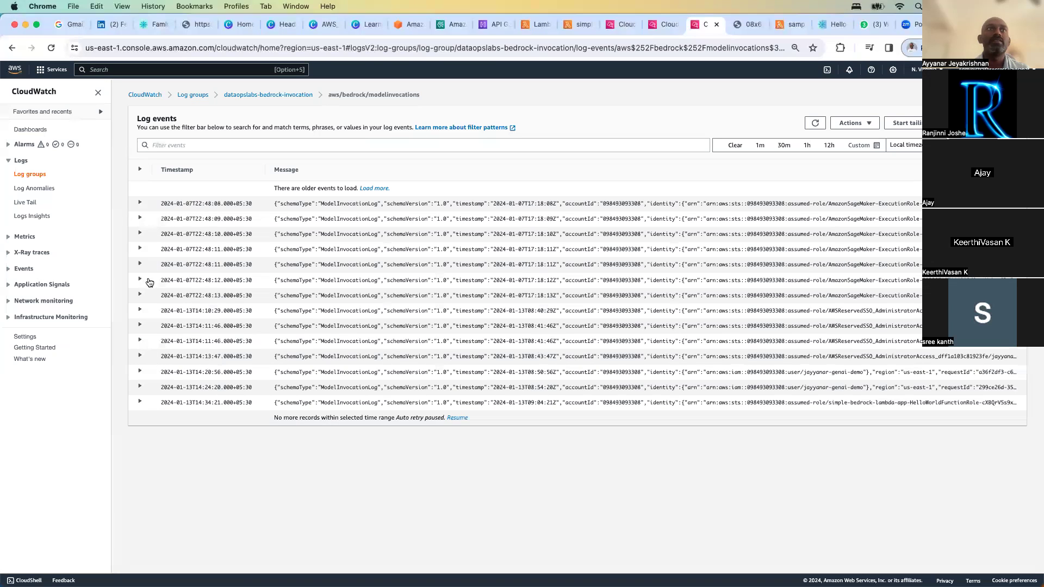
click(139, 403)
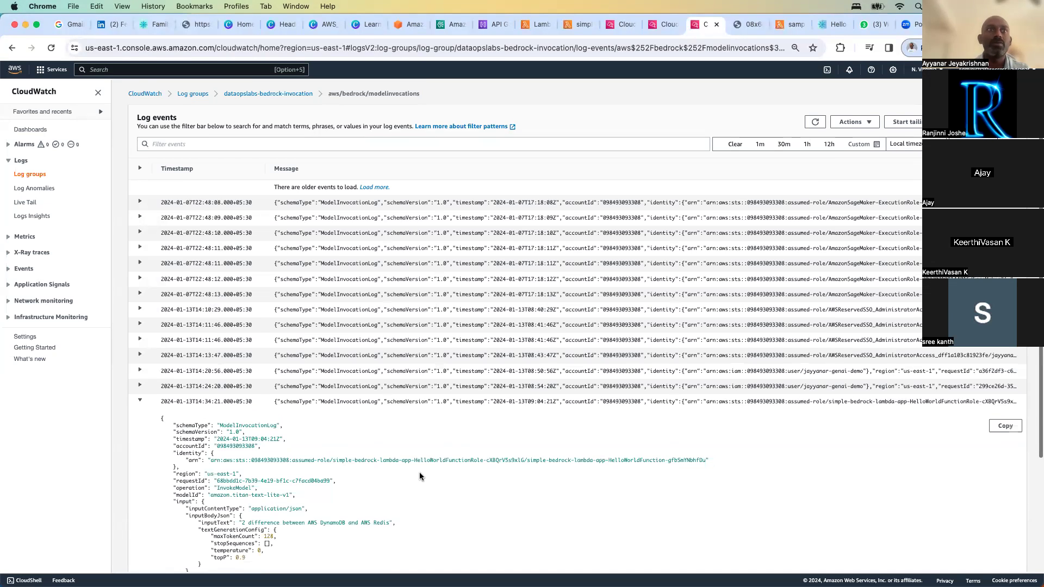
scroll(419, 476, down, 5)
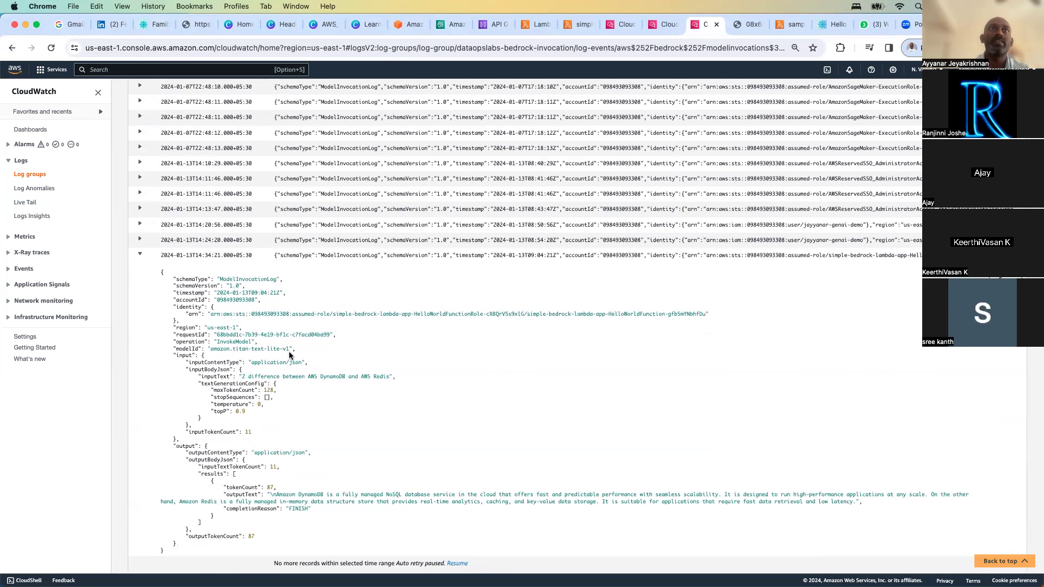
drag(240, 376, 391, 376)
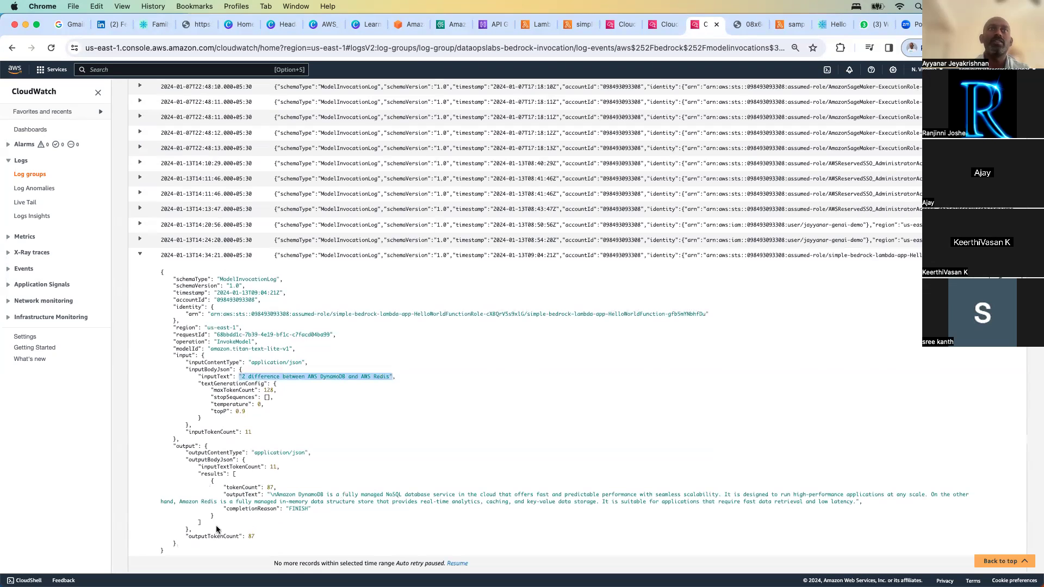
drag(269, 501, 327, 501)
drag(187, 545, 162, 266)
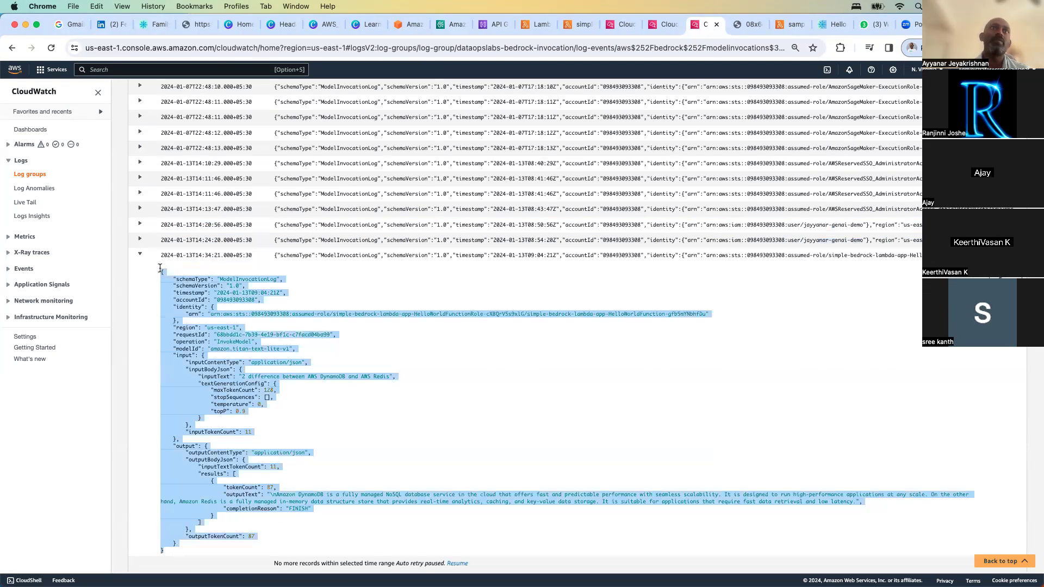
click(331, 375)
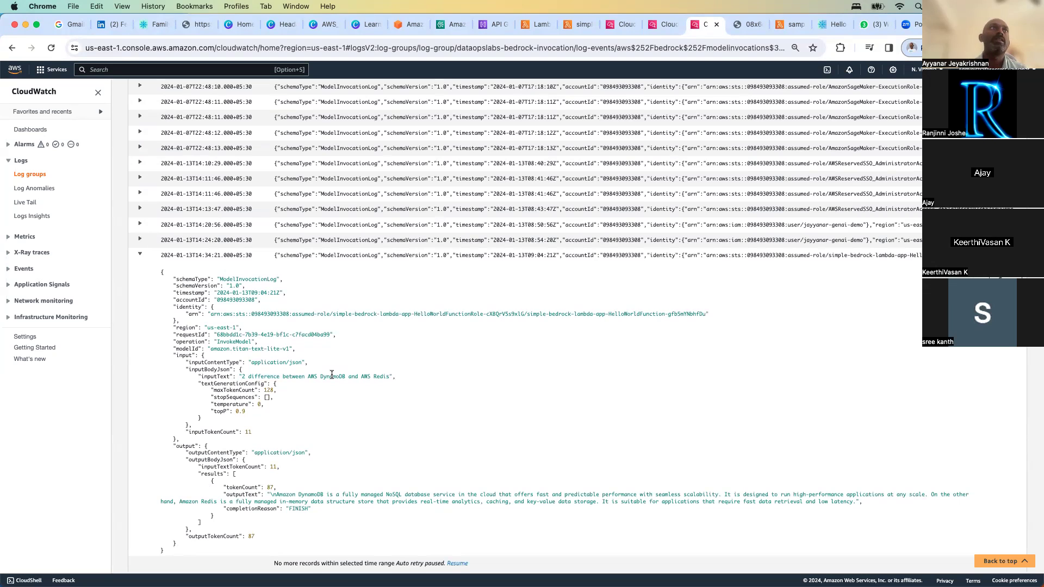
Step: Open the CloudWatch dashboards list, open the Bedrock_Invocation dashboard in a new tab and switch to it
click(30, 129)
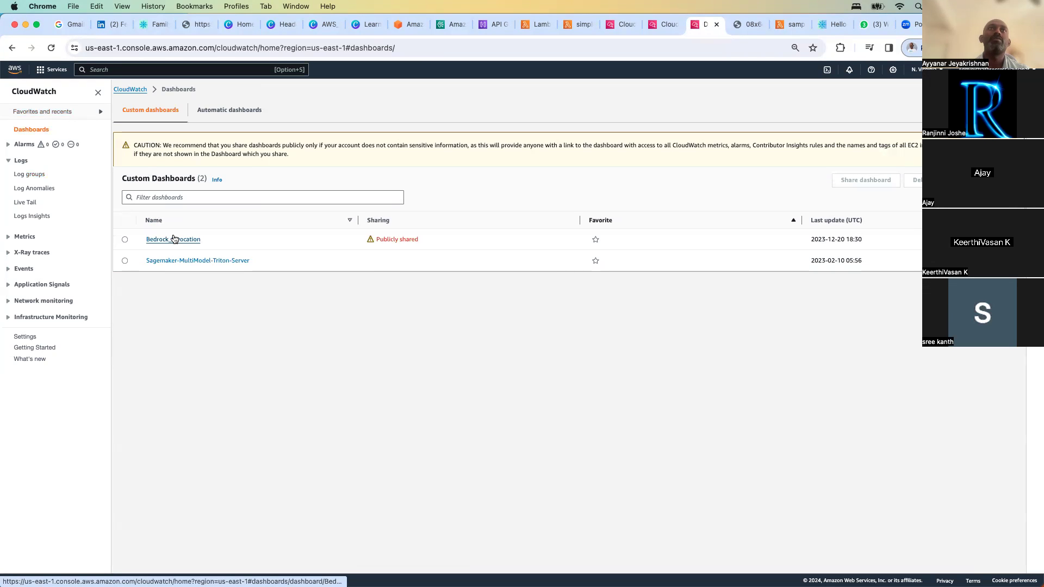
right_click(174, 239)
click(284, 243)
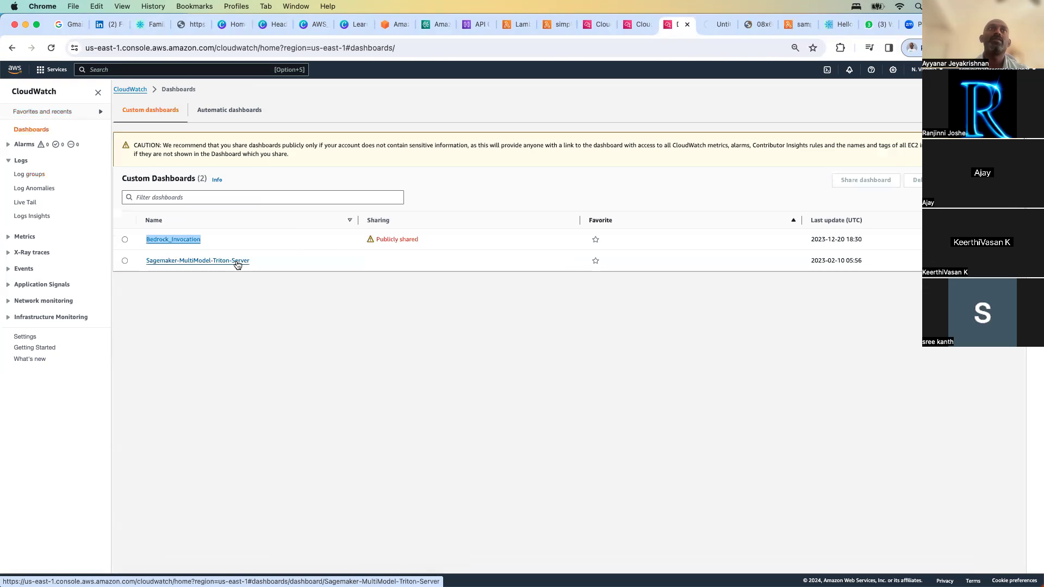
click(704, 23)
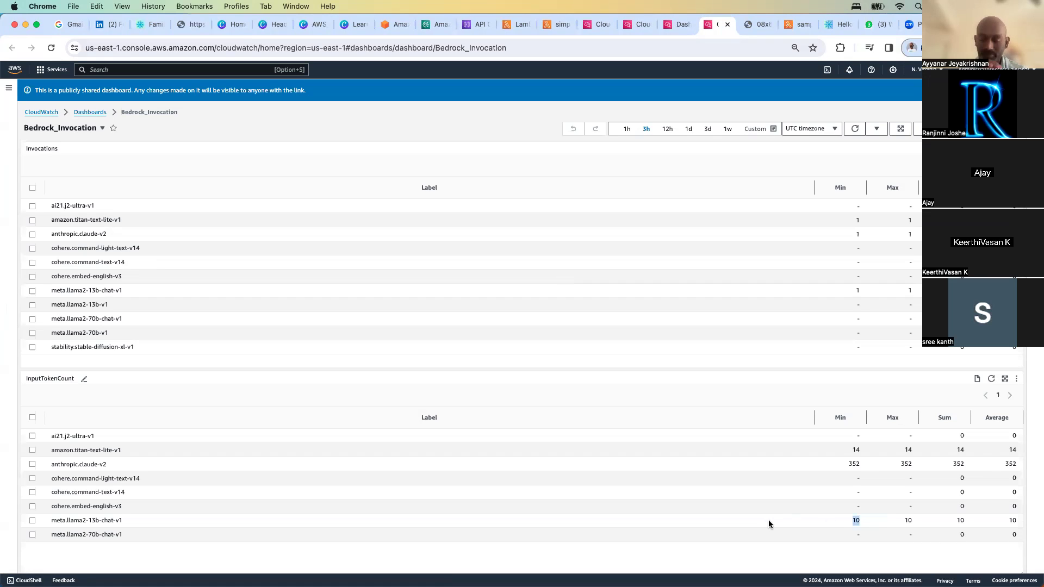
Step: Narrow the Label column of the InputTokenCount table and adjust its statistics columns to view the per-time token counts
drag(813, 416, 254, 412)
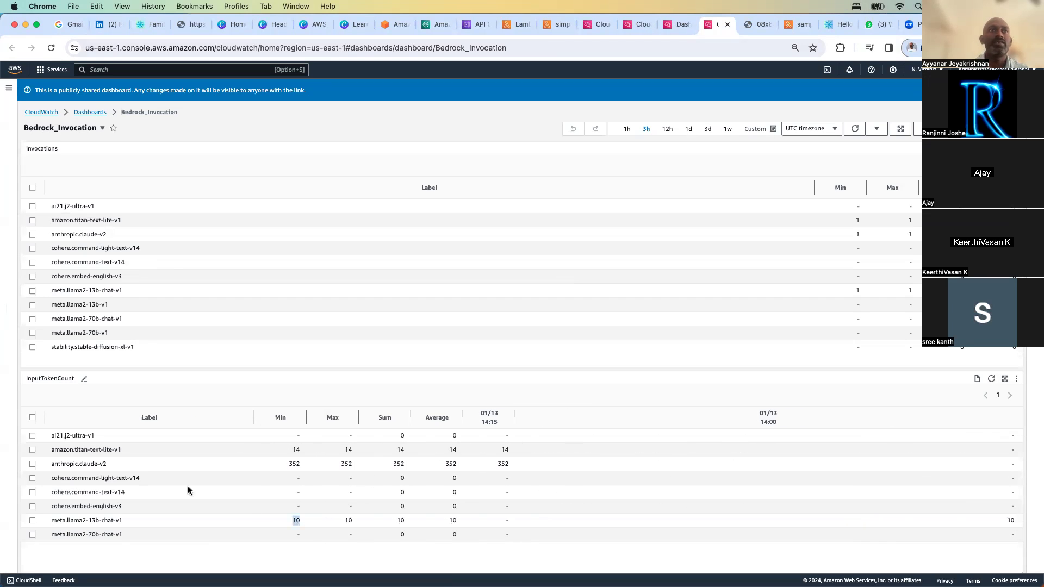
click(133, 463)
drag(462, 412, 522, 413)
drag(358, 418, 384, 417)
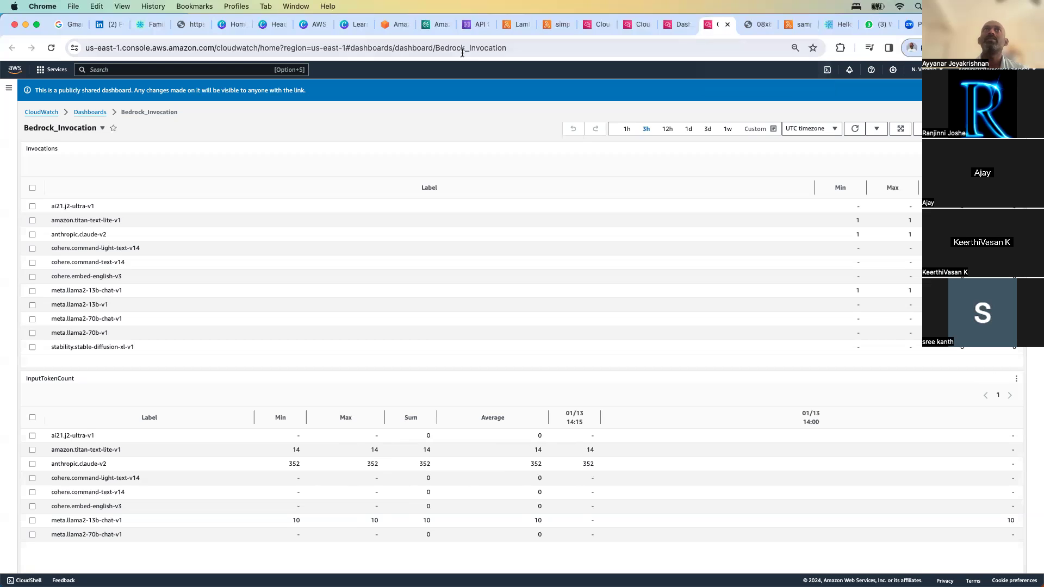
Step: Close the AWS_GenAI_Enterprise_1point2ws presentation tab and open the knowledge-base-quick-start-wordcup knowledge base in the Amazon Bedrock tab
click(308, 24)
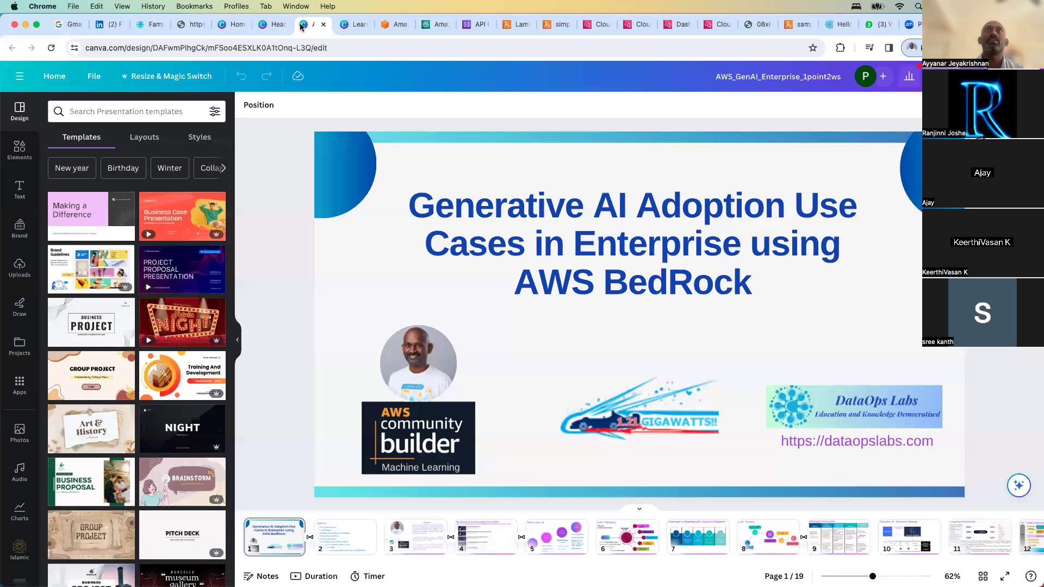
key(super+w)
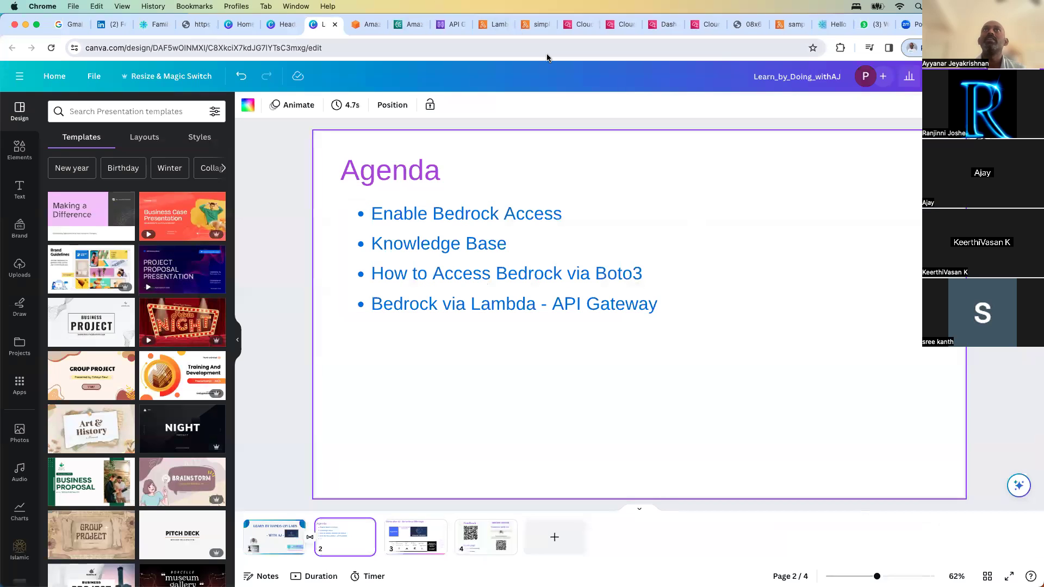
click(411, 25)
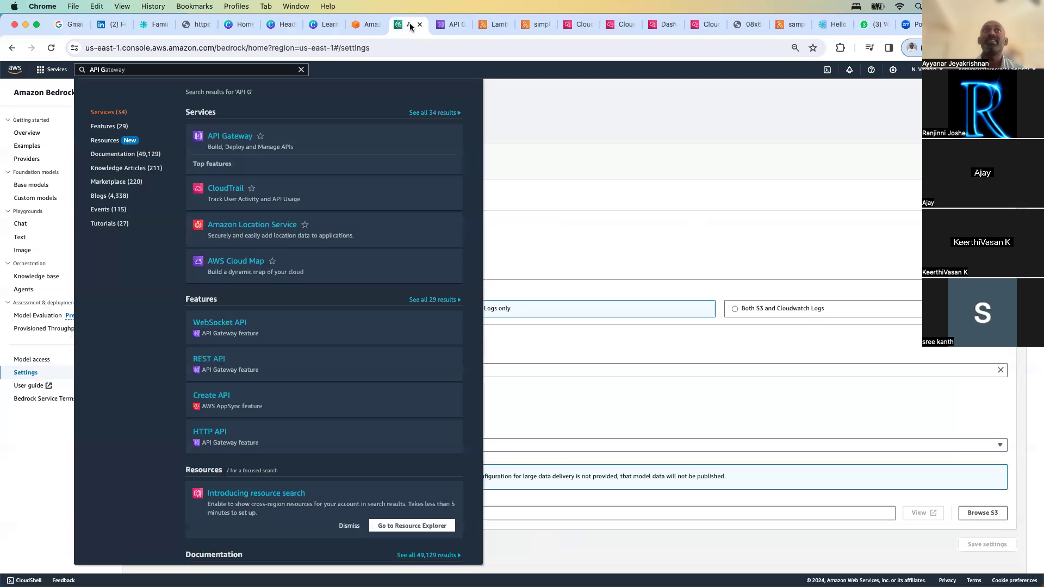
click(612, 126)
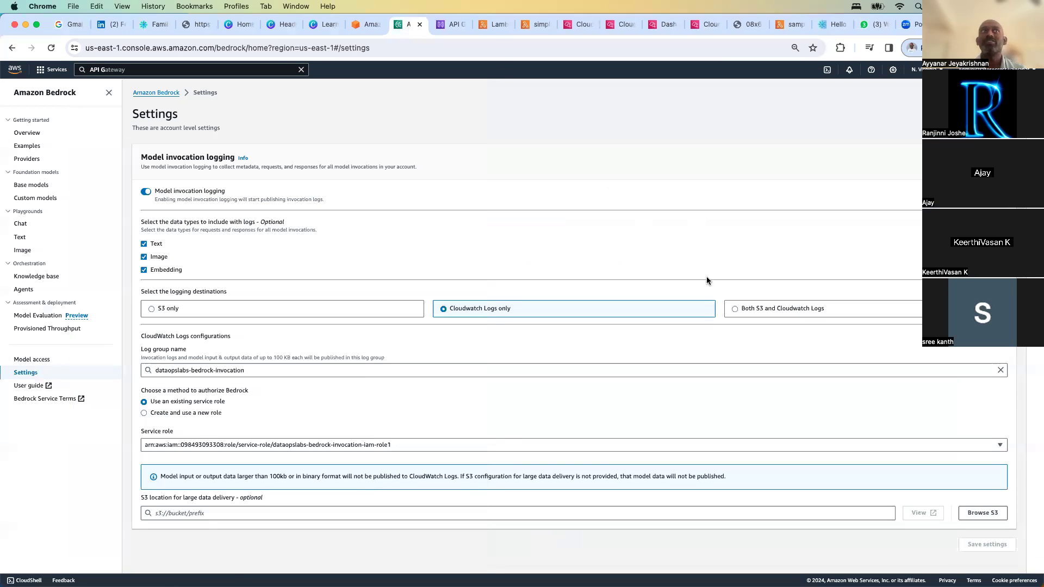
click(35, 276)
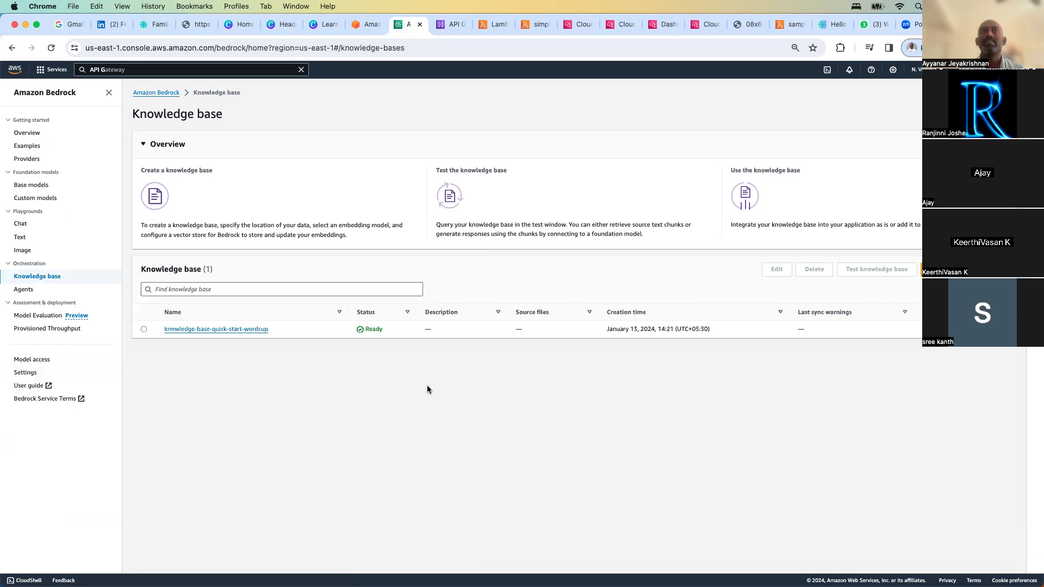
click(183, 329)
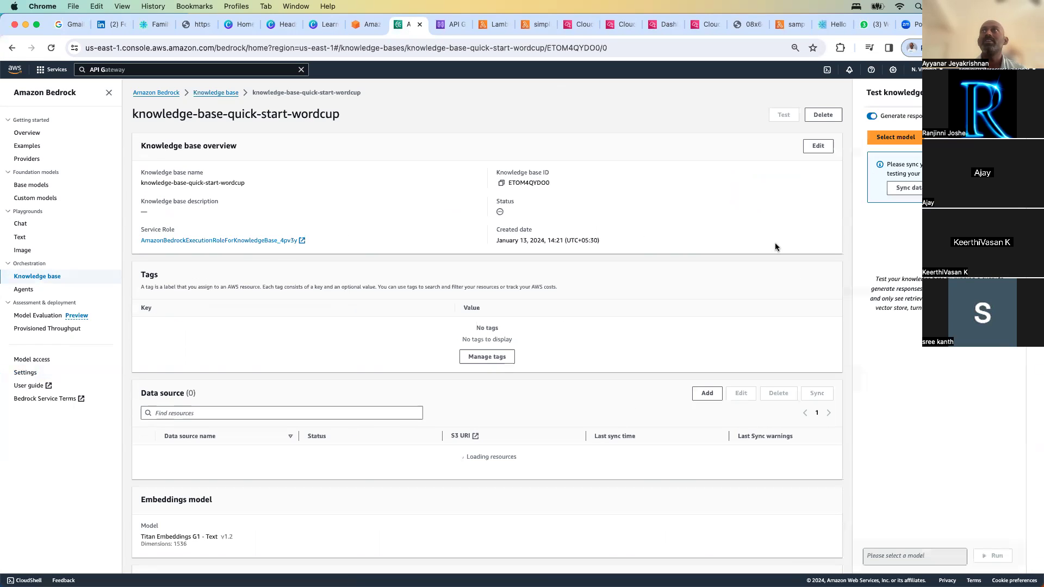
Step: Sync the knowledge base's data source and select Claude Instant 1.2 as the model for testing it
click(905, 141)
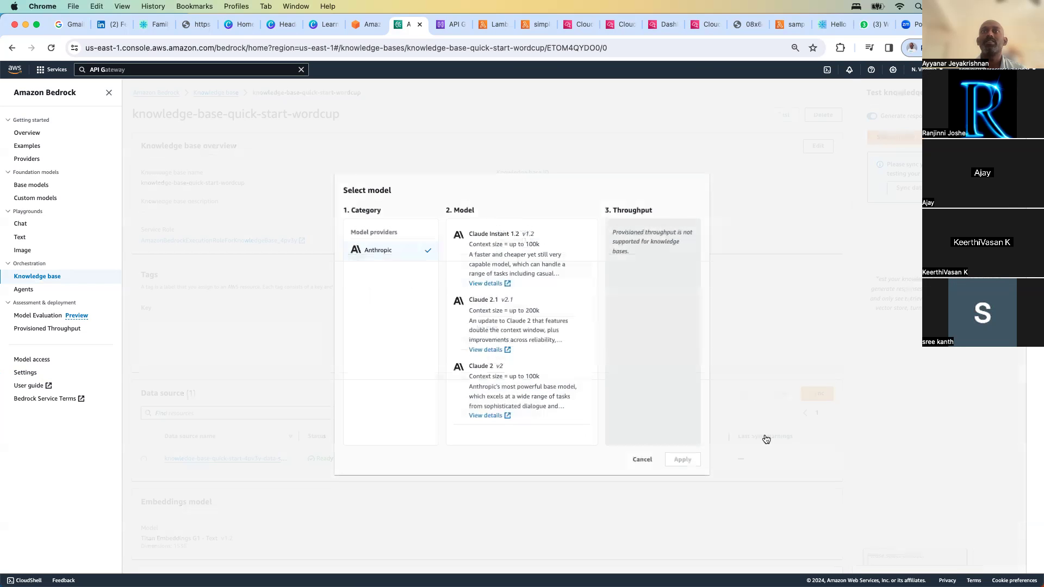
click(632, 459)
click(144, 460)
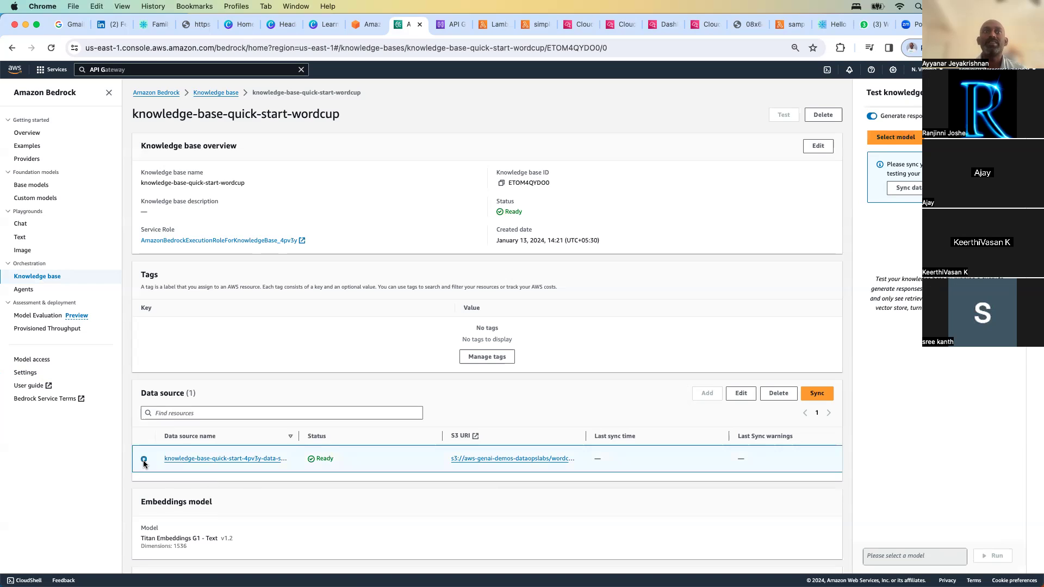
click(817, 394)
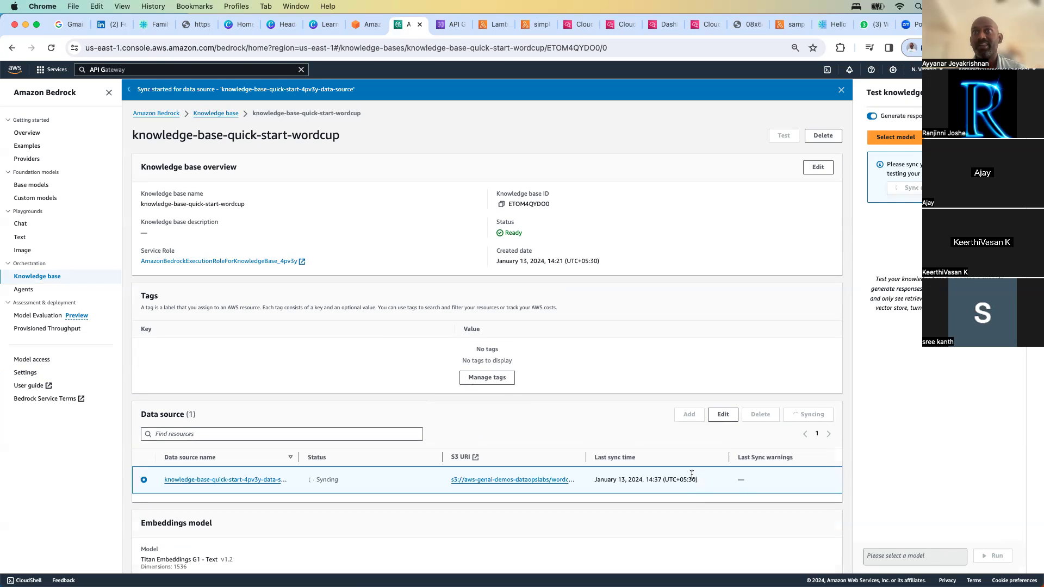
click(901, 140)
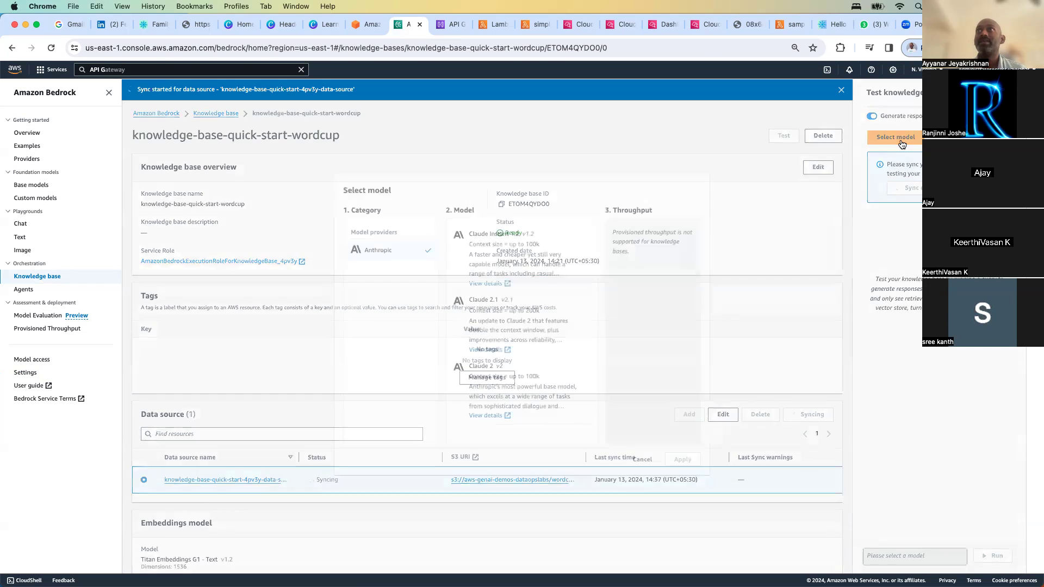
click(506, 239)
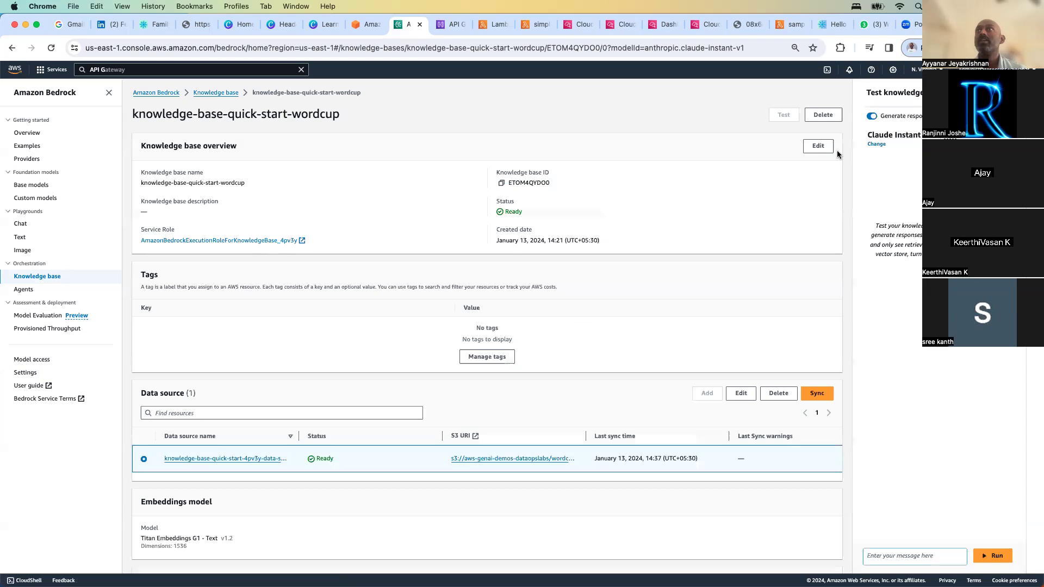
Step: Run the test prompt "Give me summary about India Pakistan Match in worldcup 2023" and open a source citation in the answer
text(Give me summa)
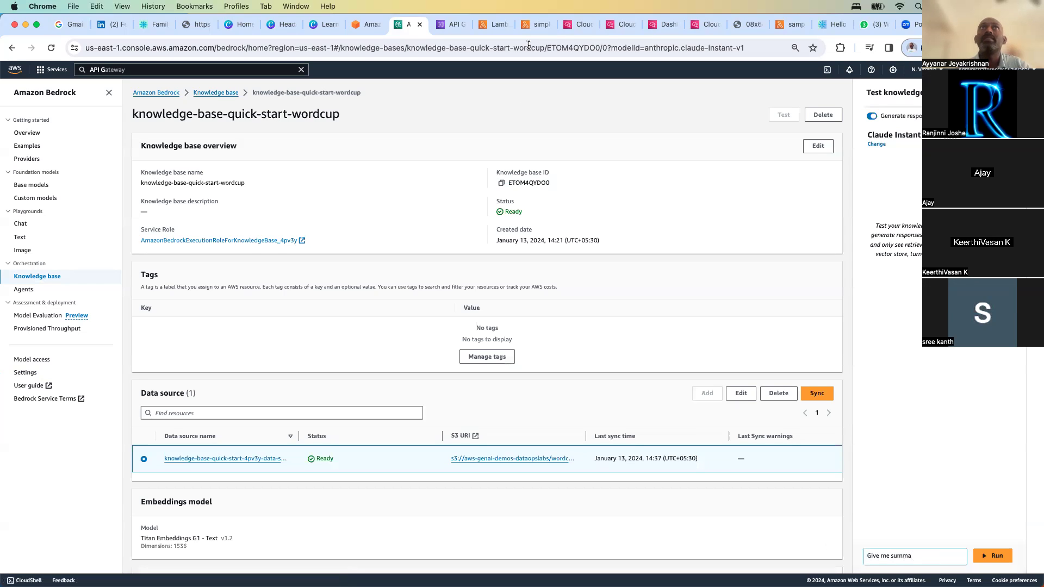
text(ry abo)
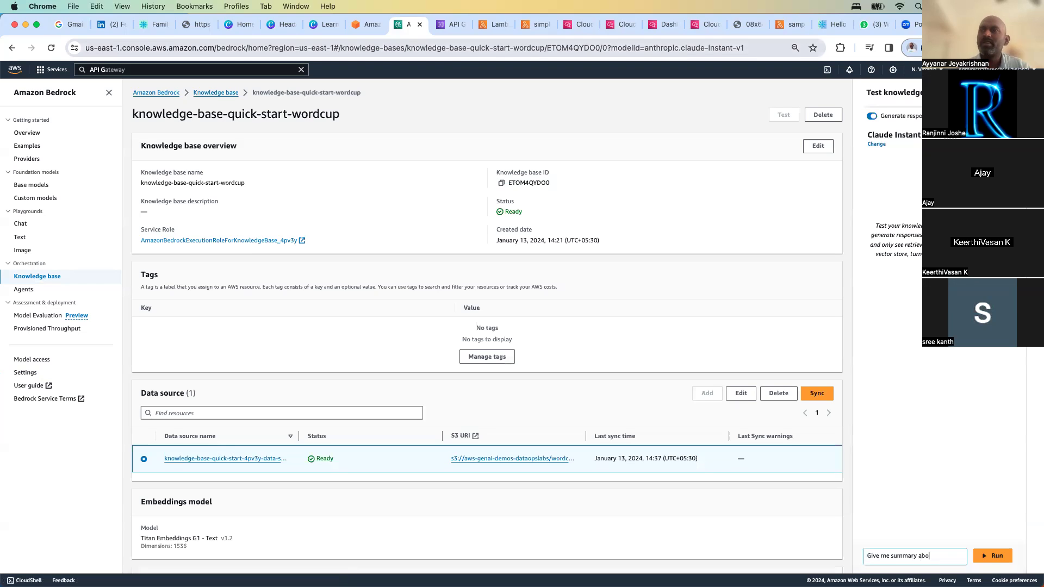
text(ut India Pak)
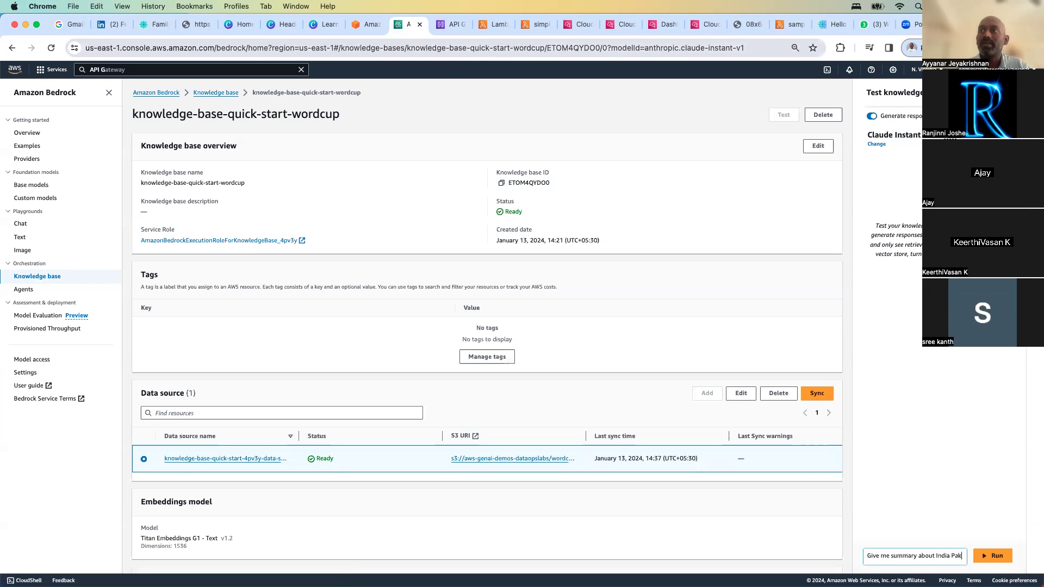
text(istan Match in worldcu)
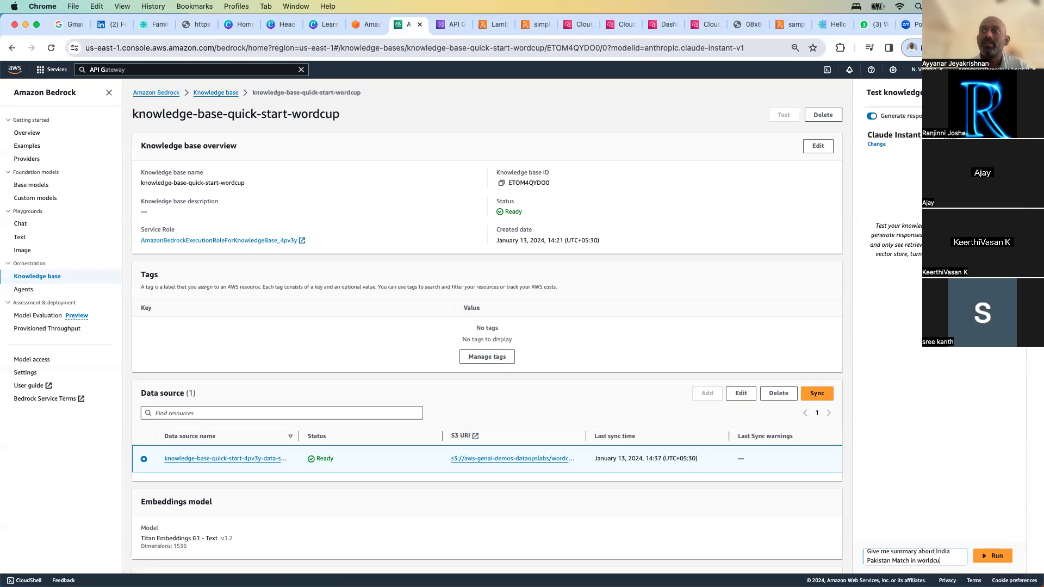
text(p 2023)
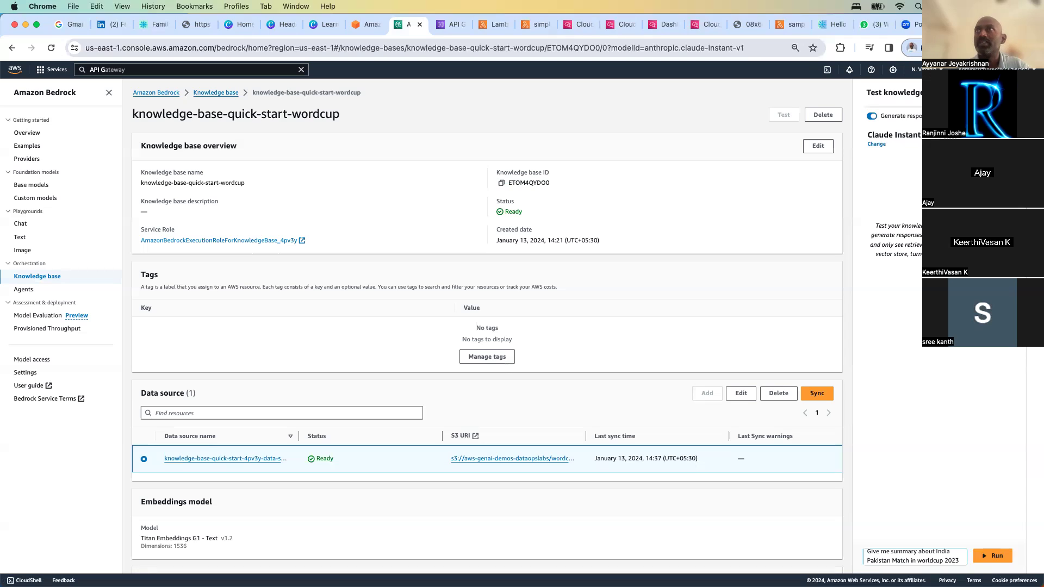
click(991, 558)
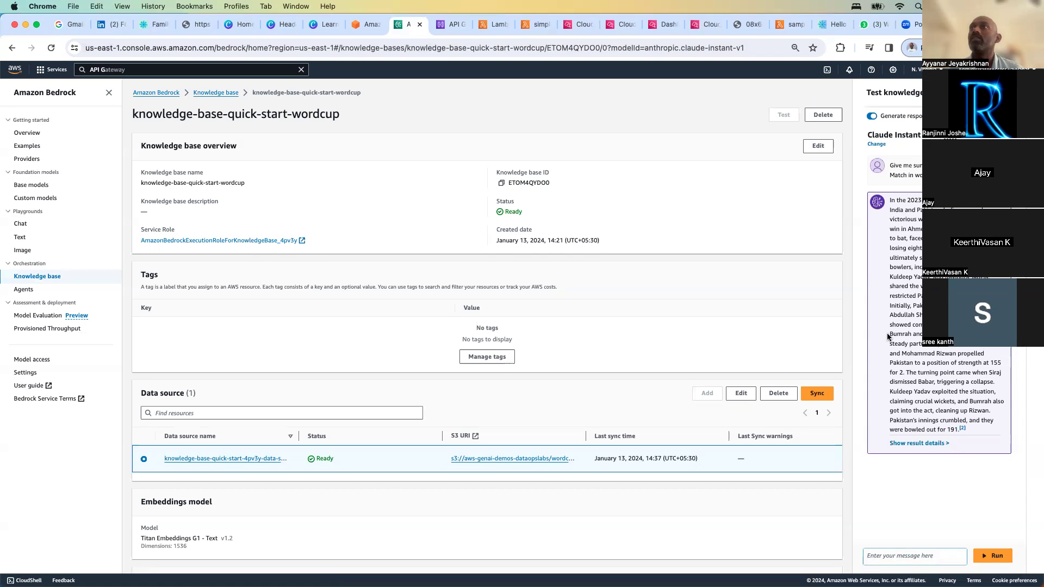
click(962, 429)
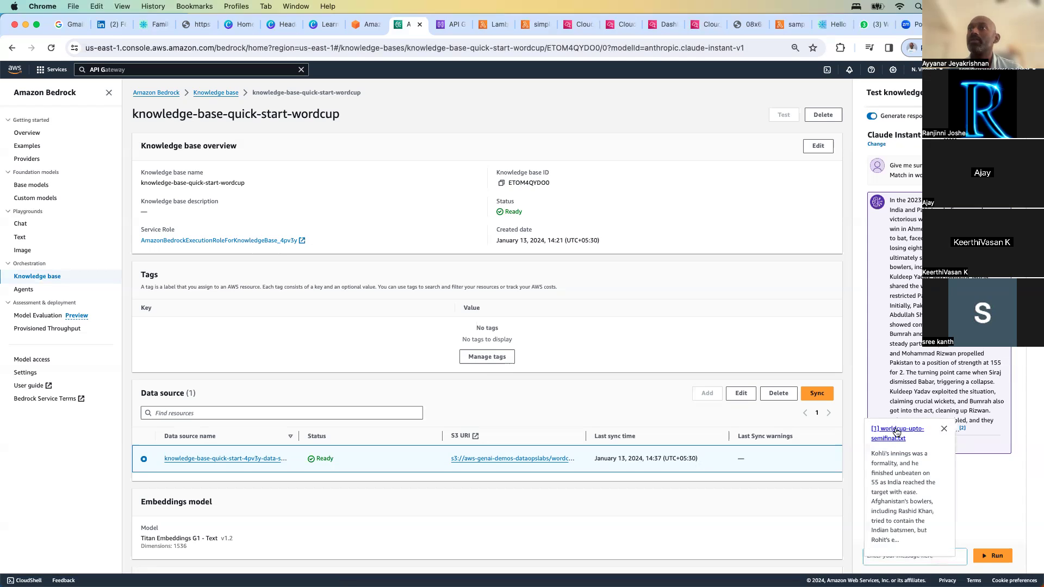
Step: Search the AWS console for "Opens" and open Amazon OpenSearch Service
click(222, 69)
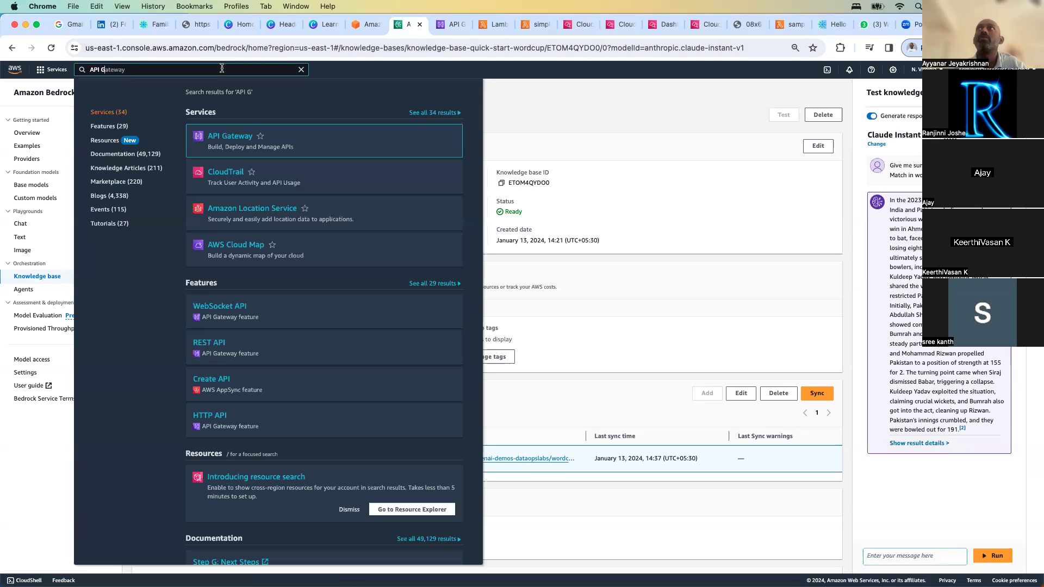
key(super+a)
key(BackSpace)
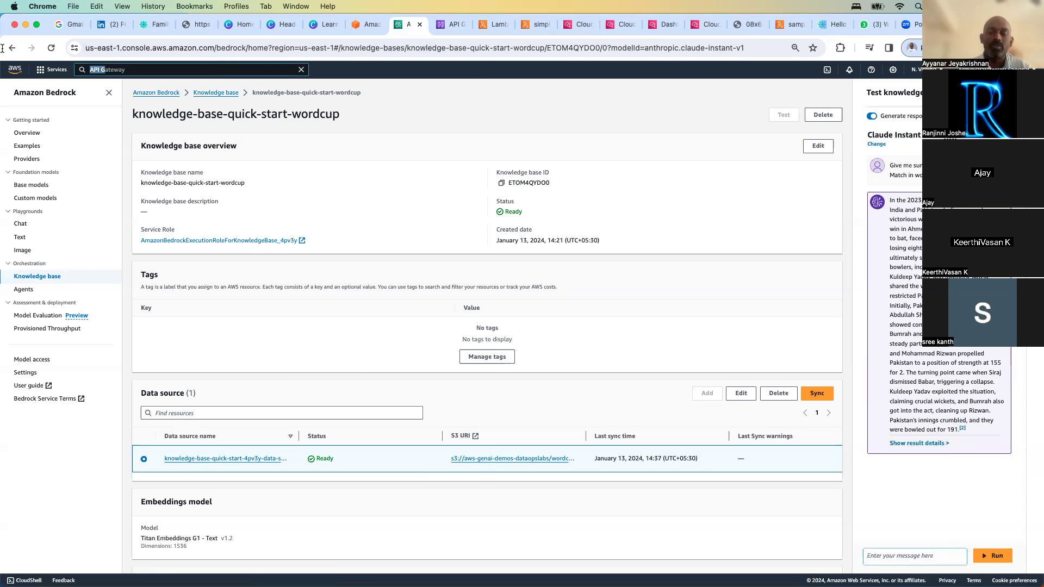
text(Opens)
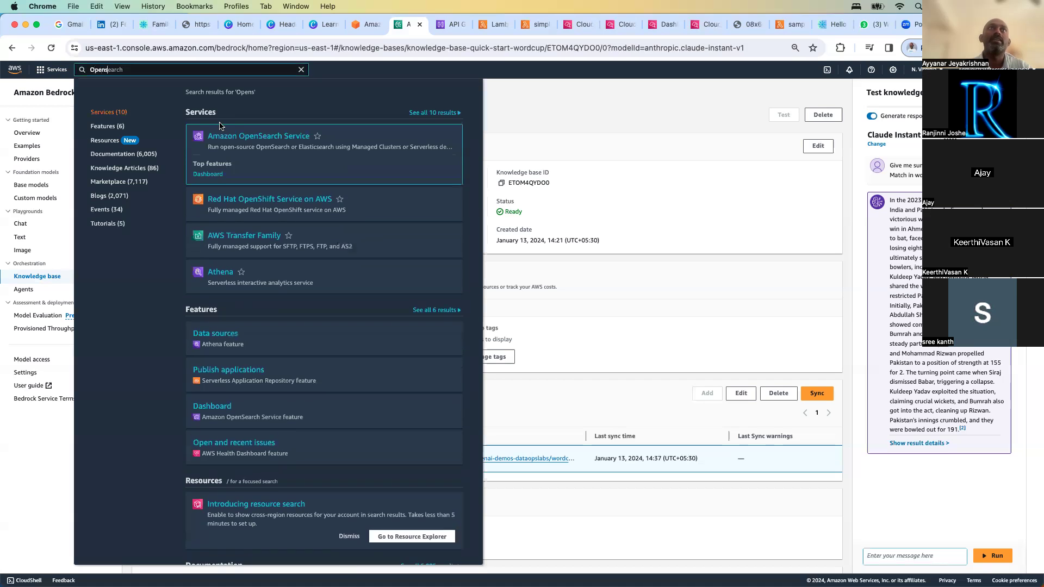
key(Return)
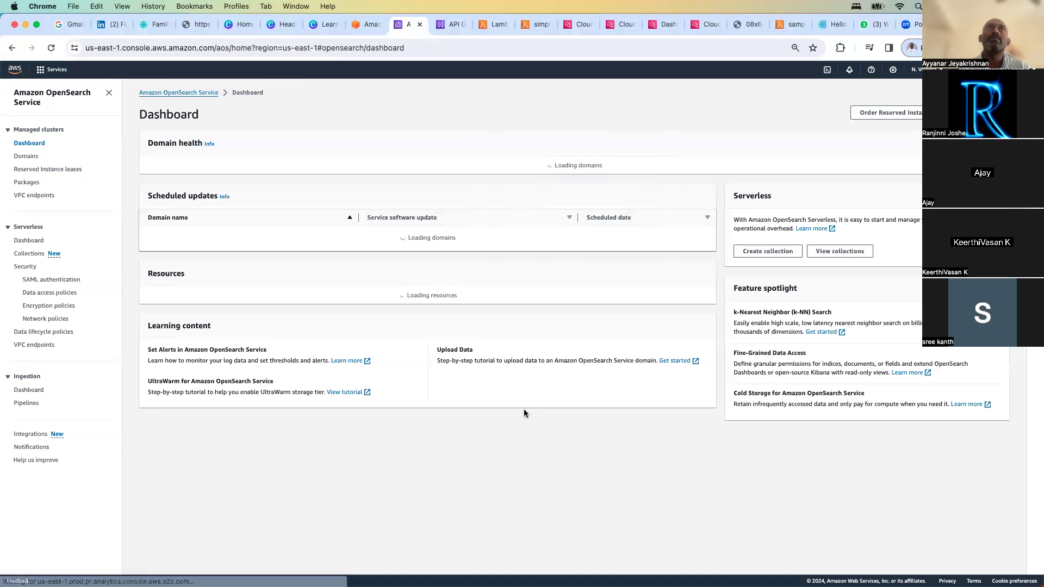
Step: Open the bedrock-knowledge-base-grisu5 collection from the Serverless dashboard and view its indexes
click(30, 240)
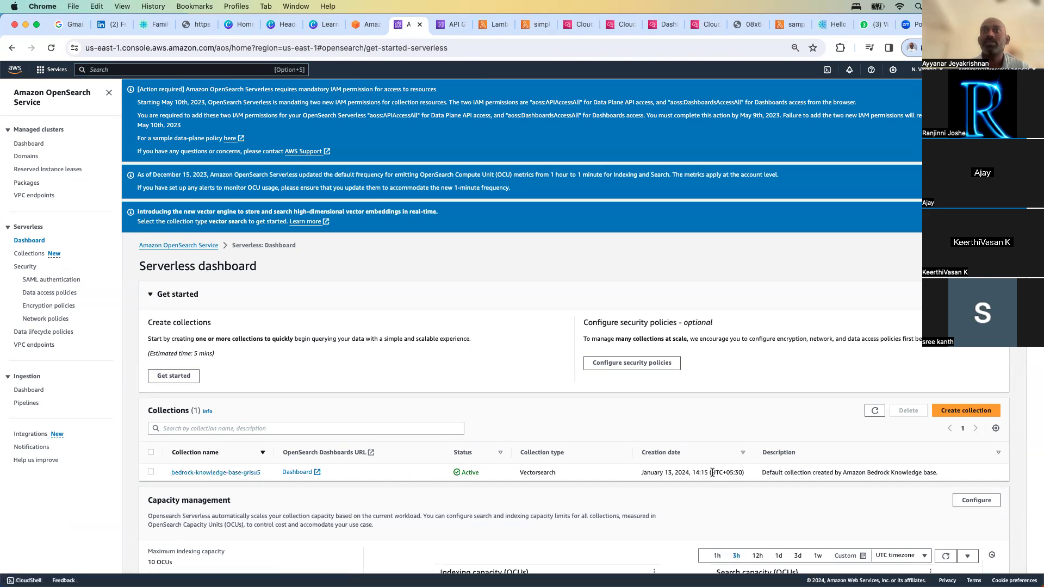
click(230, 472)
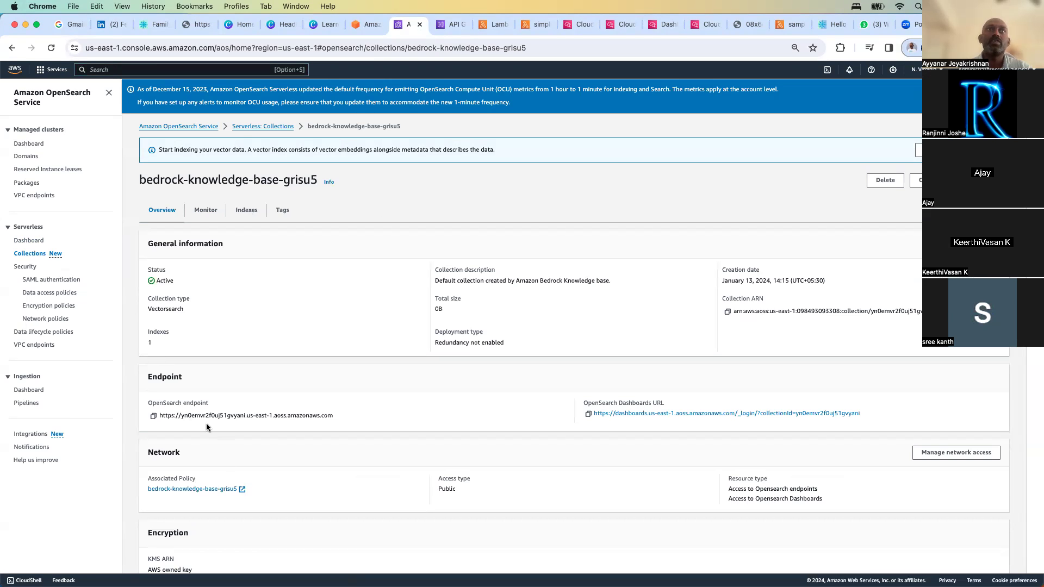
click(247, 209)
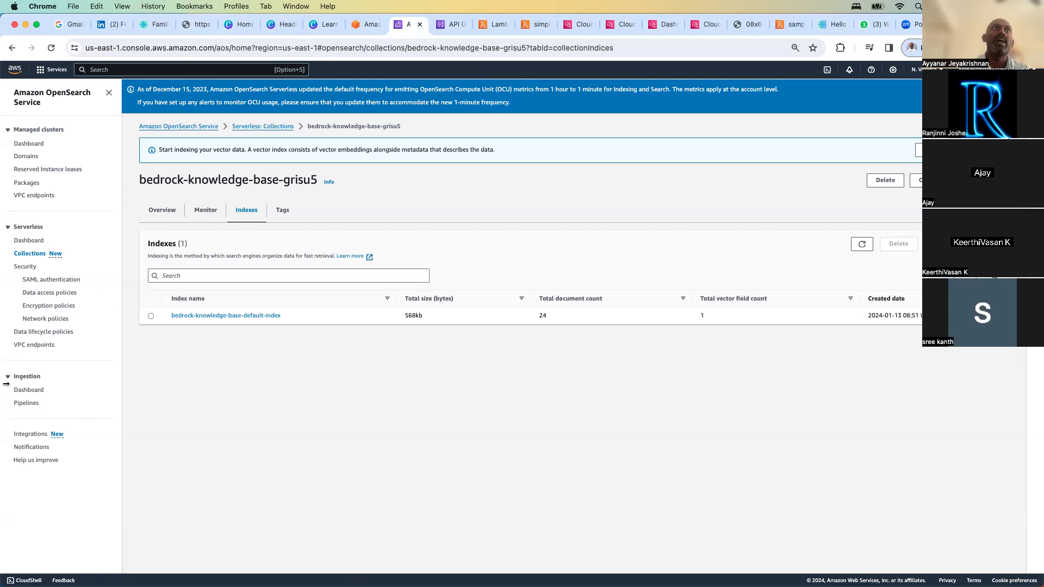
Step: Return from the bedrock-knowledge-base-grisu5 collection to the list of serverless collections
click(370, 25)
click(412, 28)
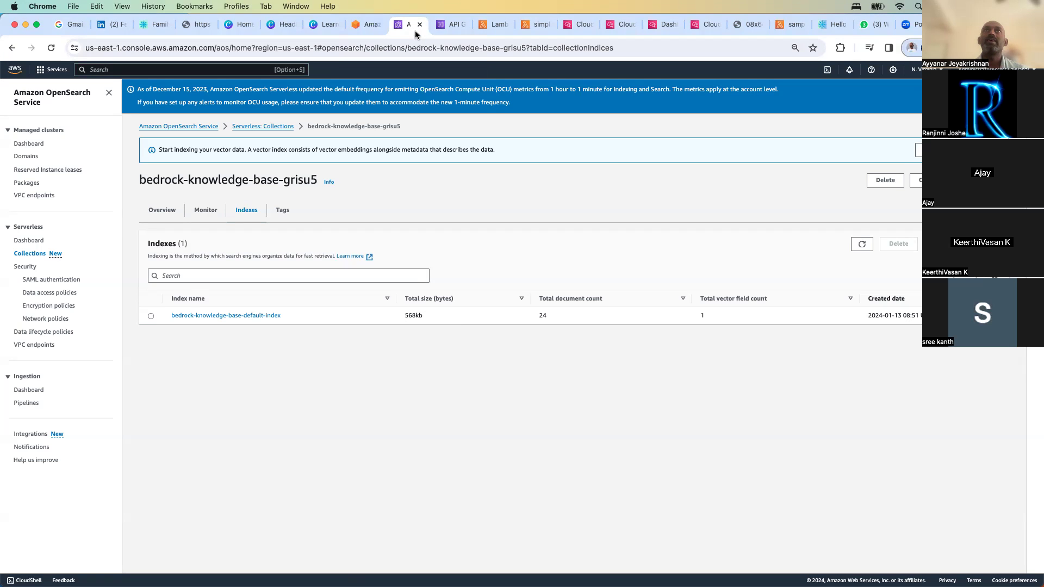
click(280, 126)
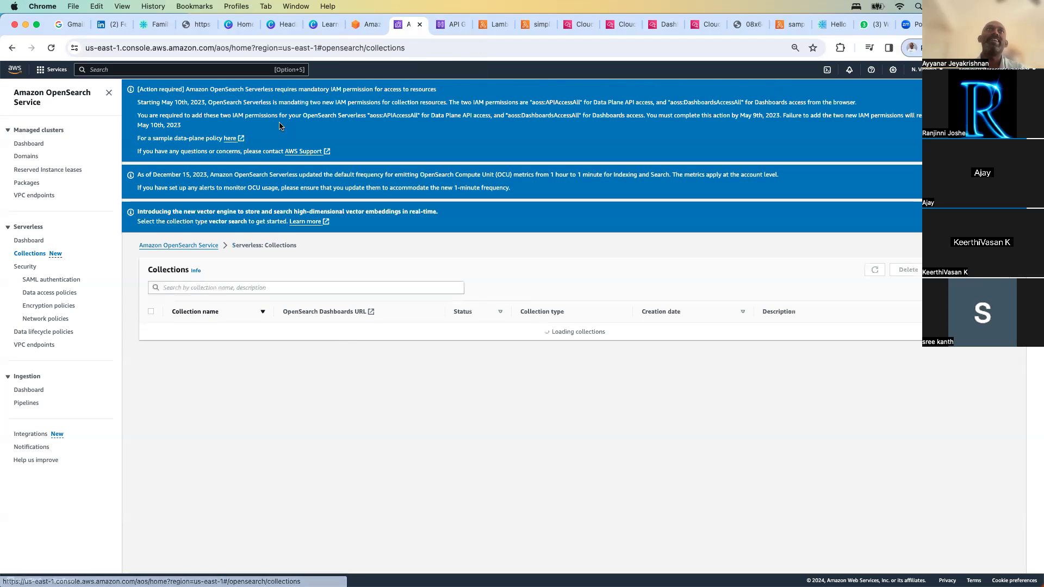